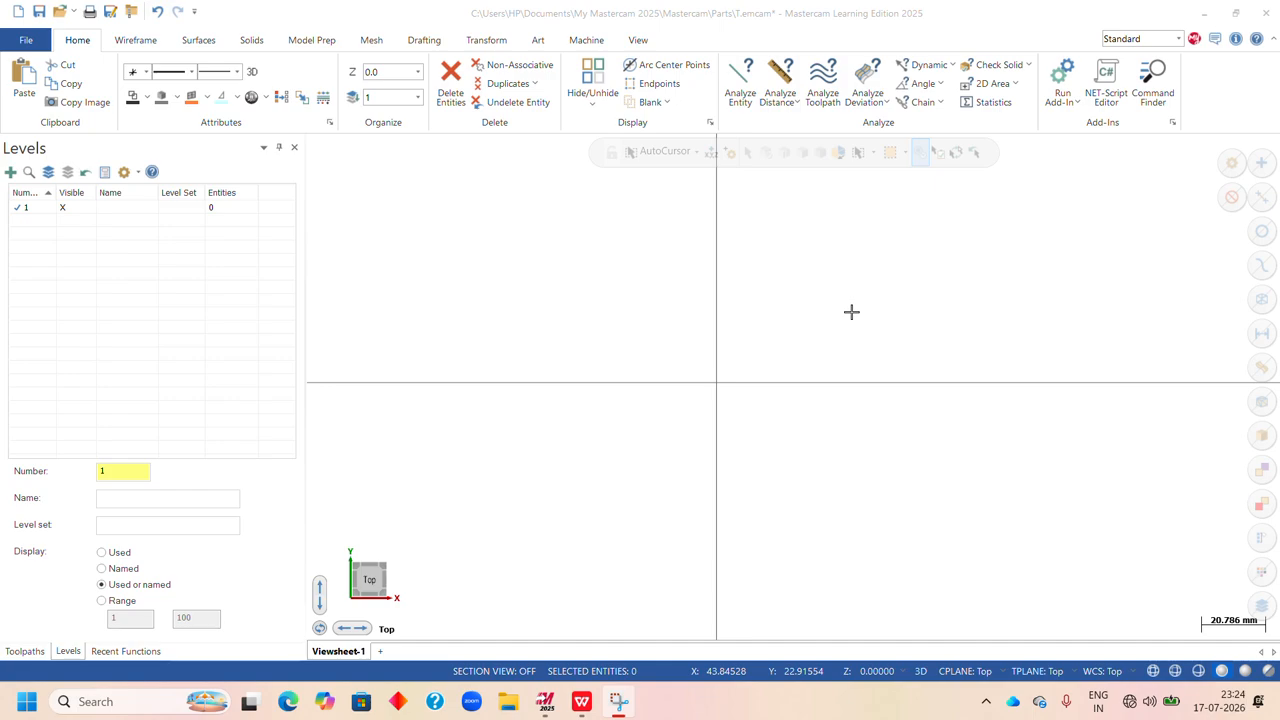
right_click(817, 371)
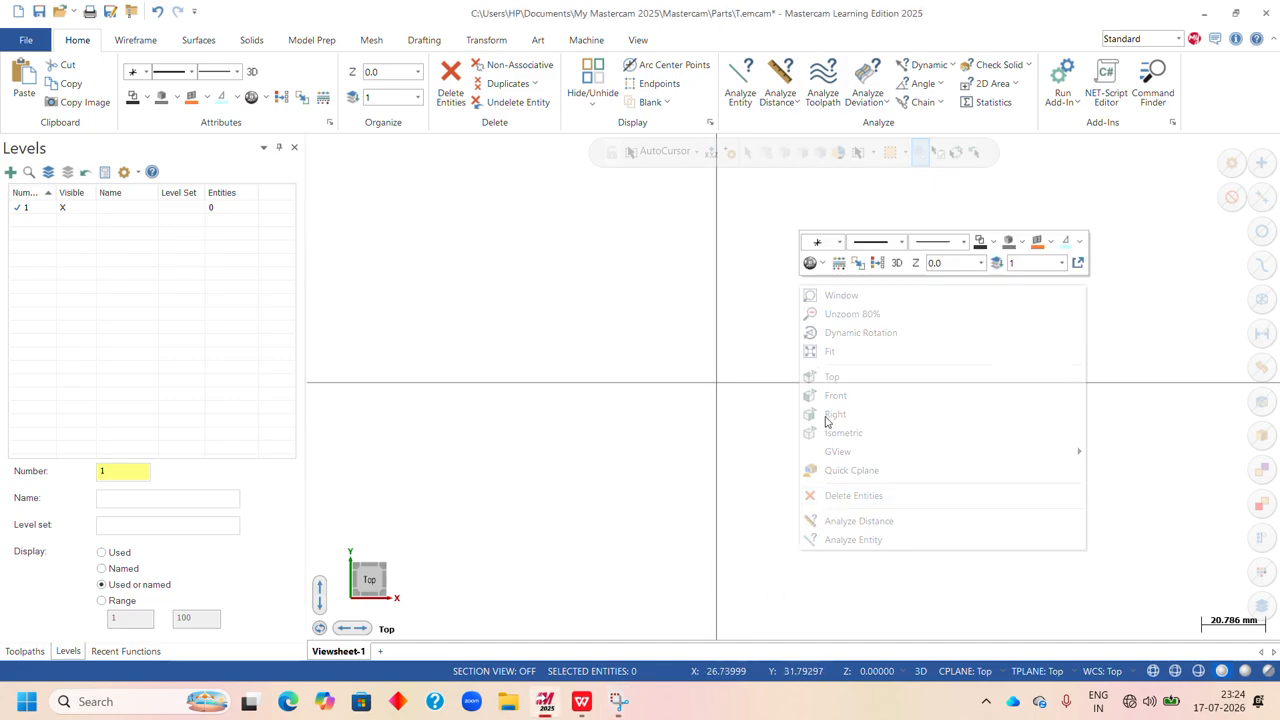
click(849, 434)
right_click(750, 359)
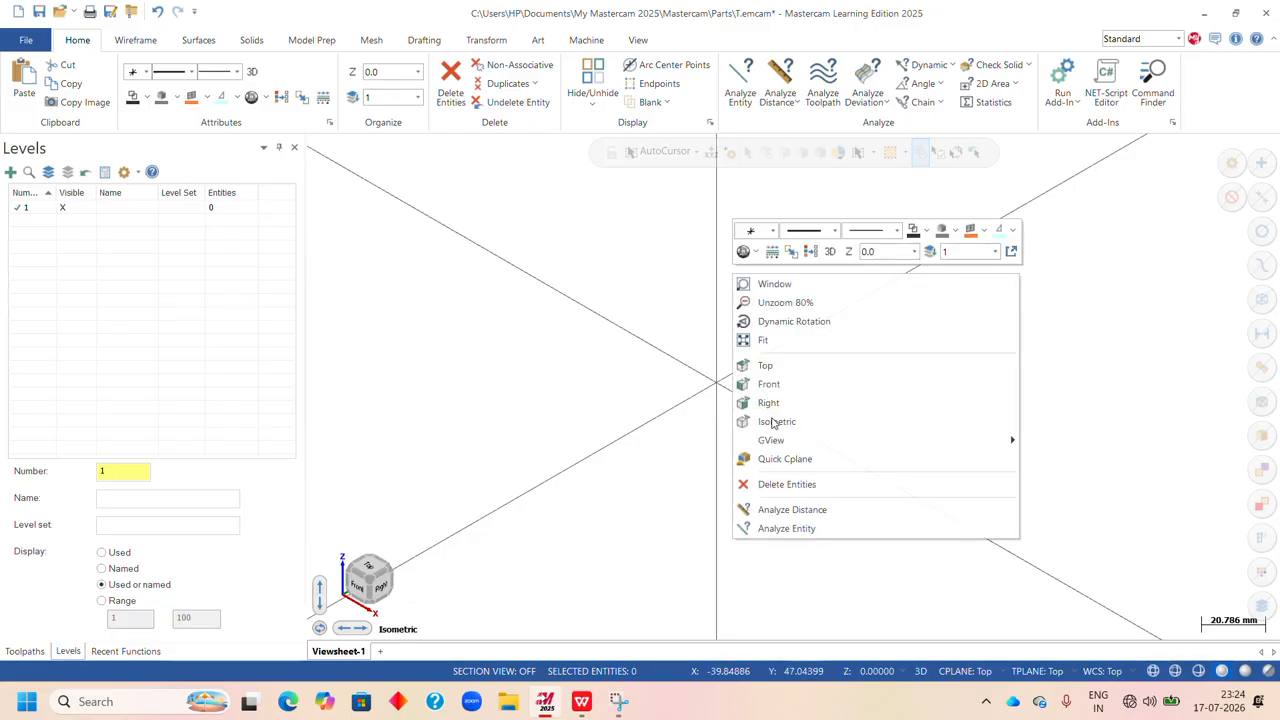
click(766, 366)
- Check the Exercise 9 Suspension drawing in WPS Office and, back in Mastercam, draw a 36 mm diameter circle centred on the origin
click(581, 701)
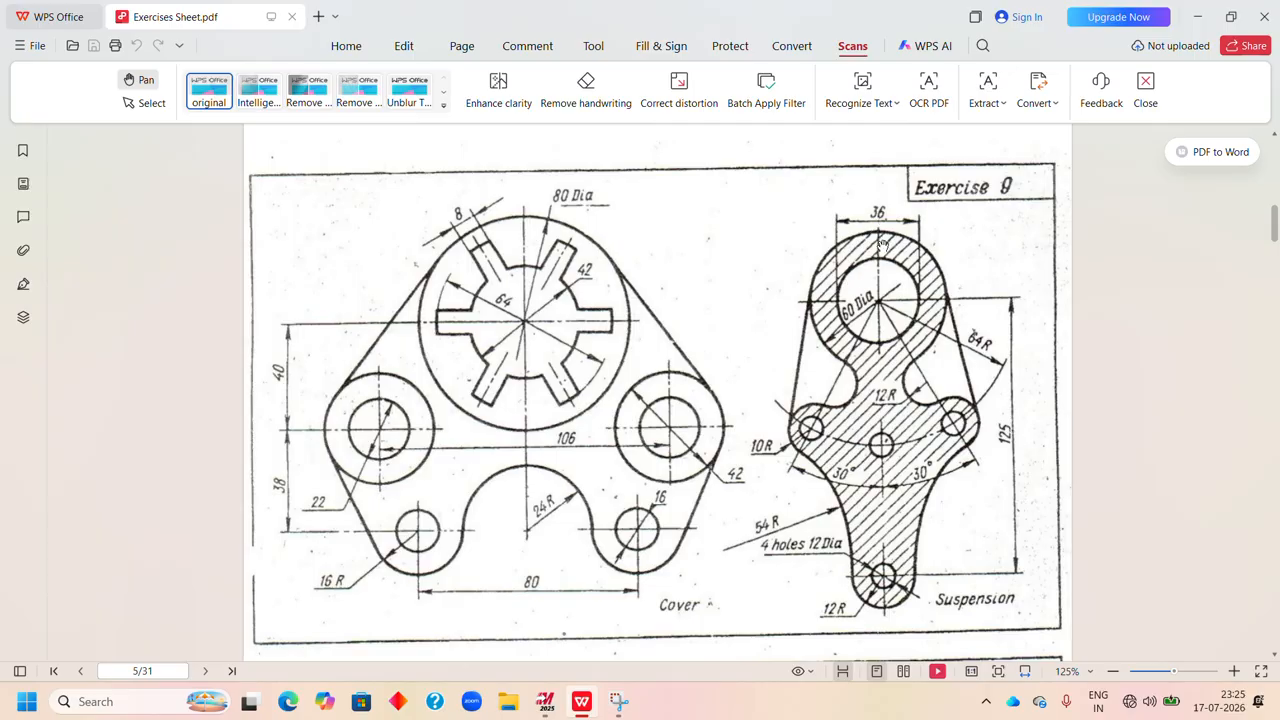
click(544, 705)
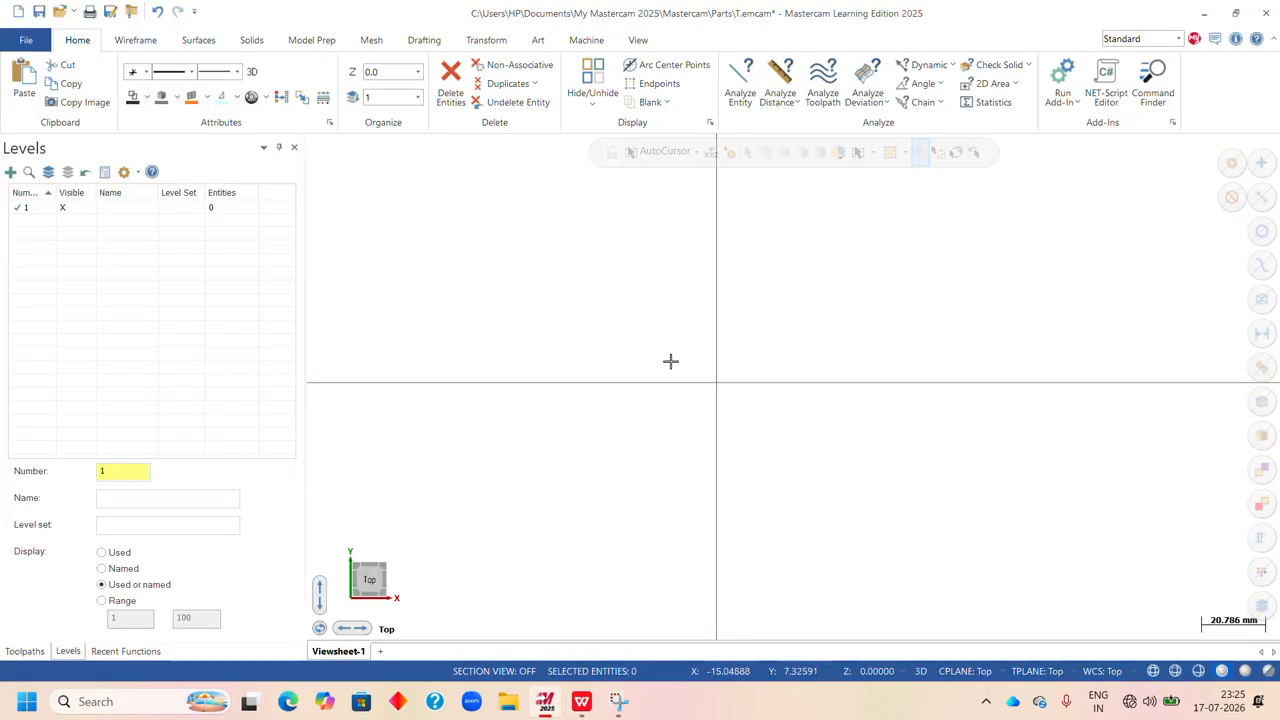
click(136, 41)
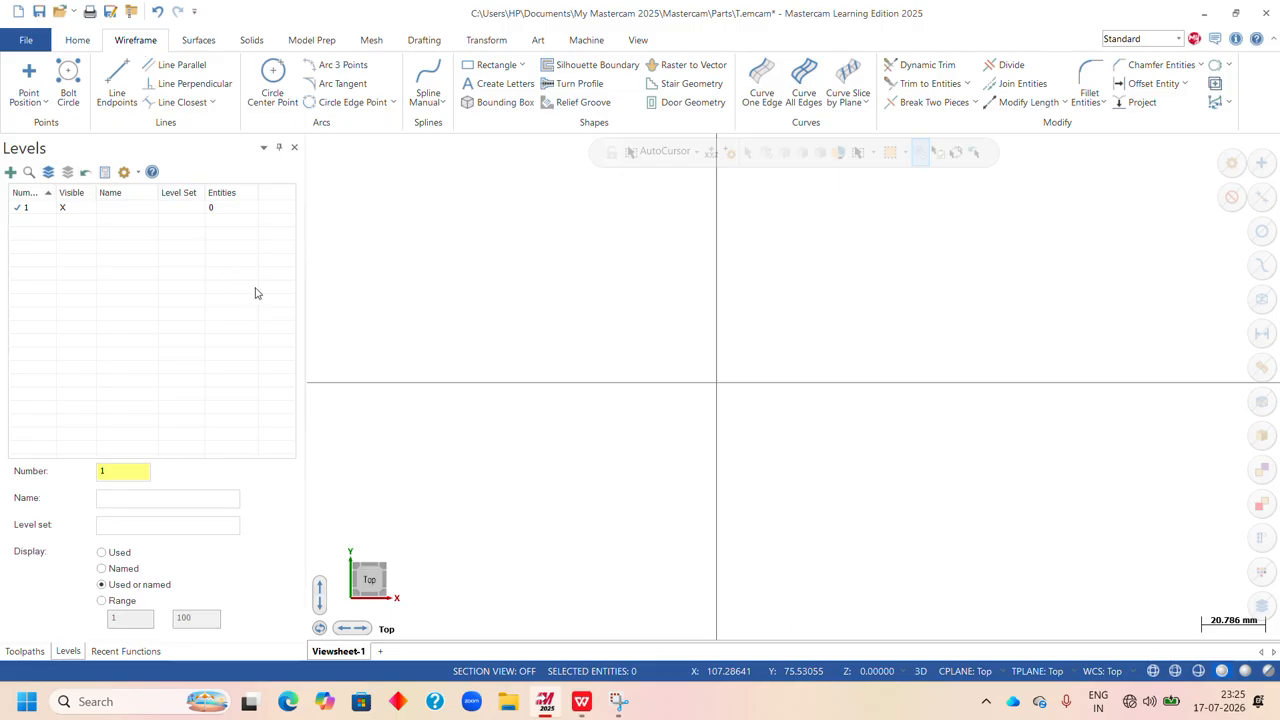
click(274, 82)
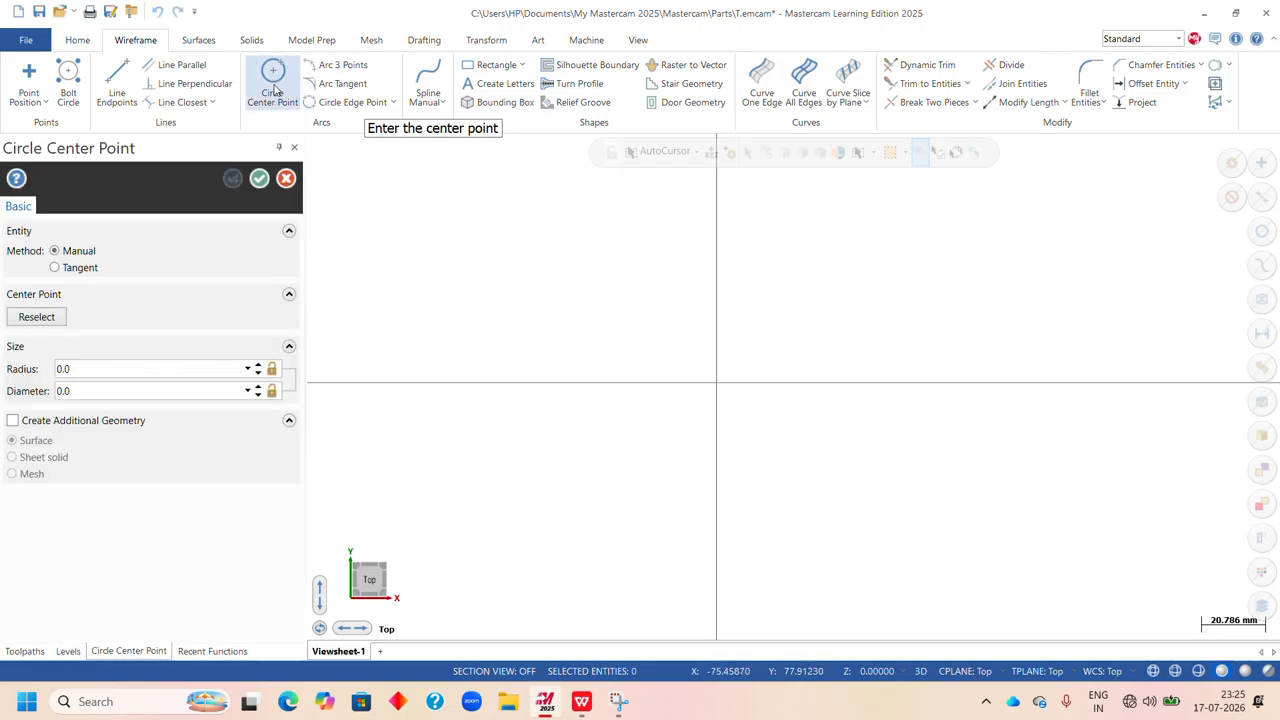
click(716, 382)
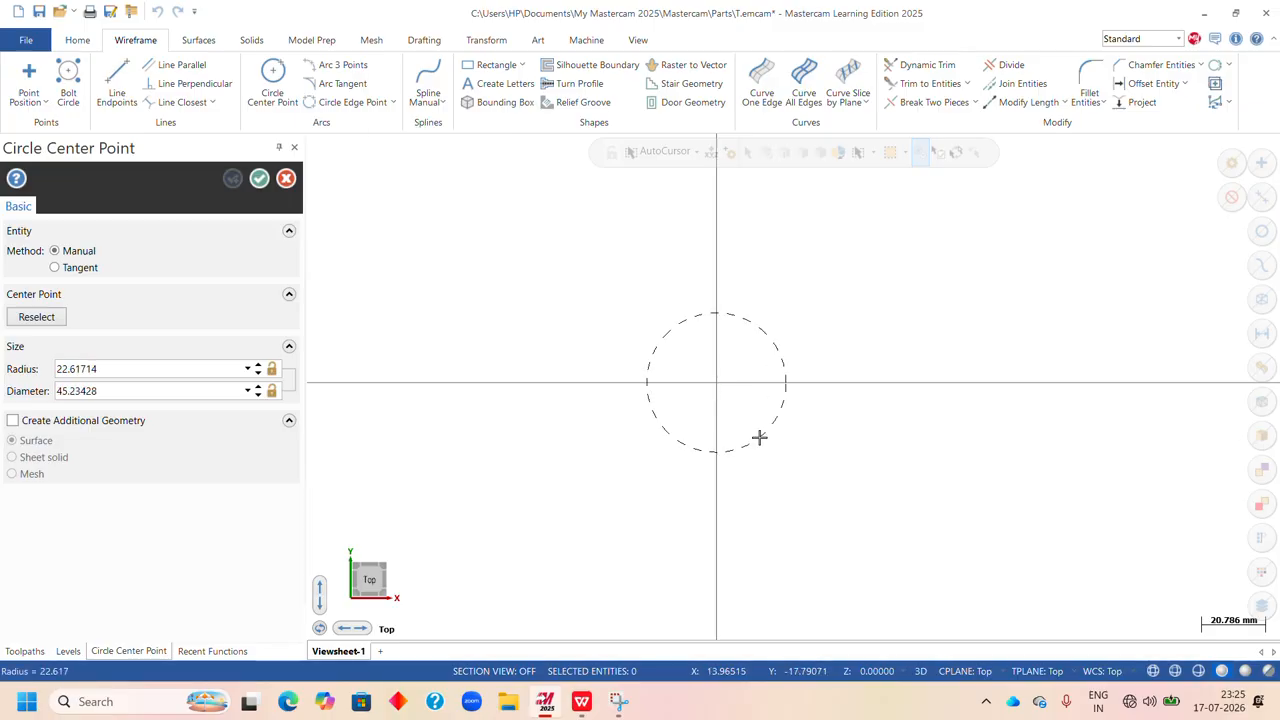
click(759, 437)
click(146, 391)
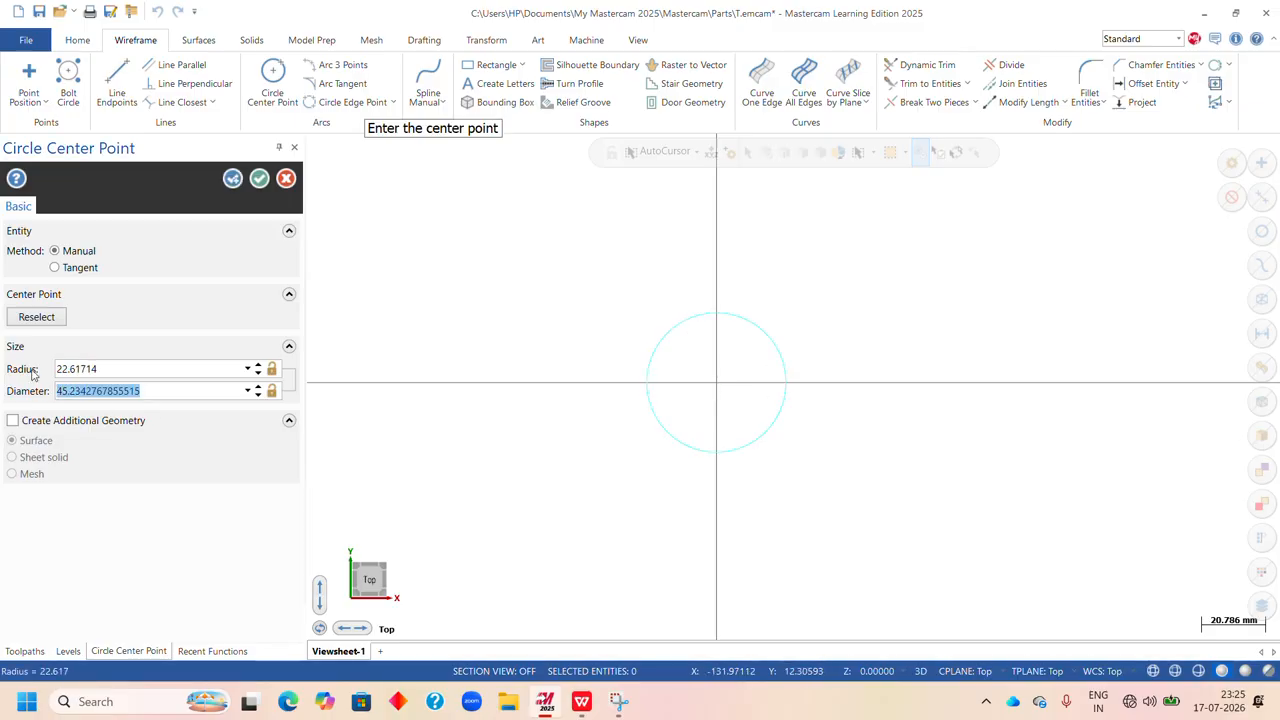
text(36)
key(Return)
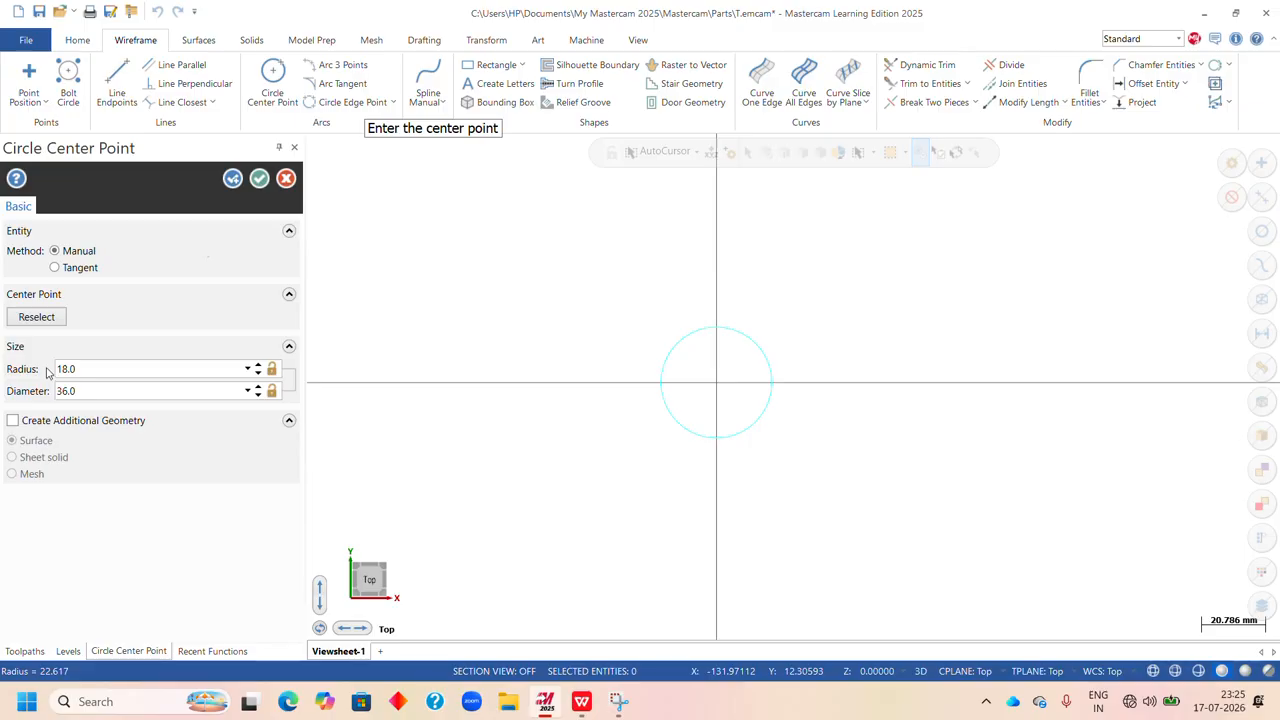
click(233, 180)
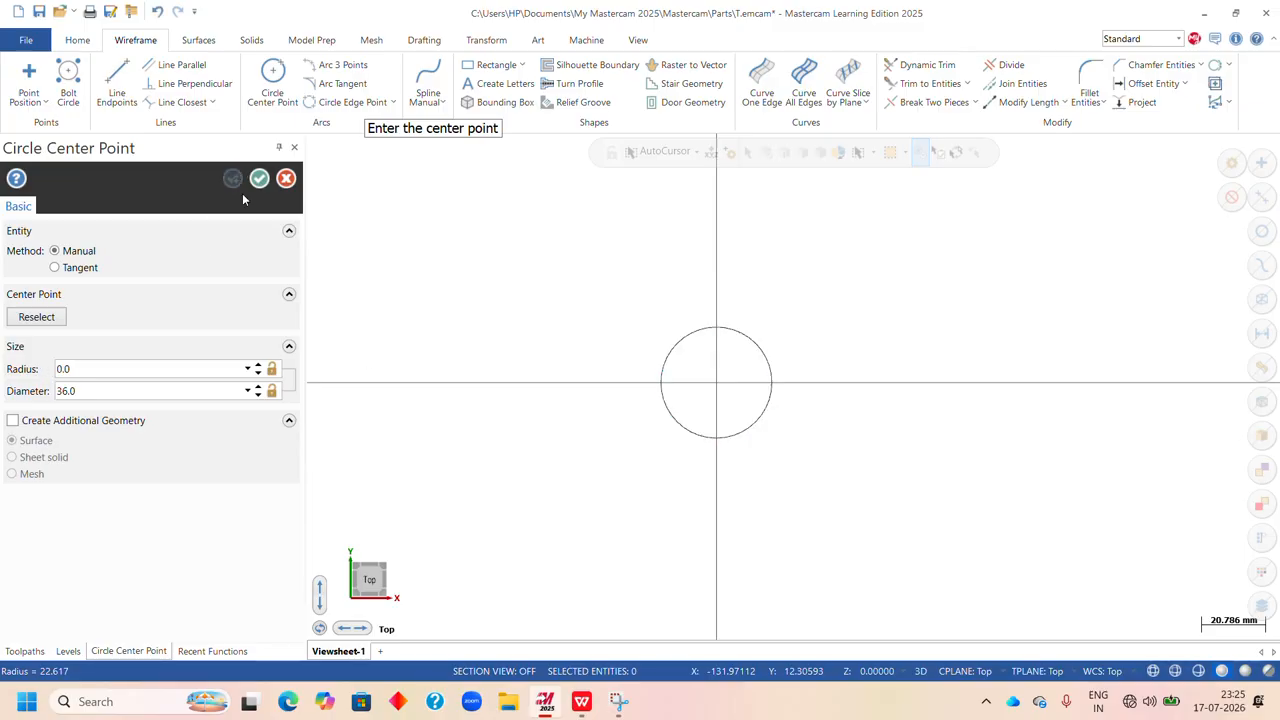
- Draw a 60 mm diameter circle centred on the origin, concentric with the 36 mm circle
click(720, 386)
click(783, 475)
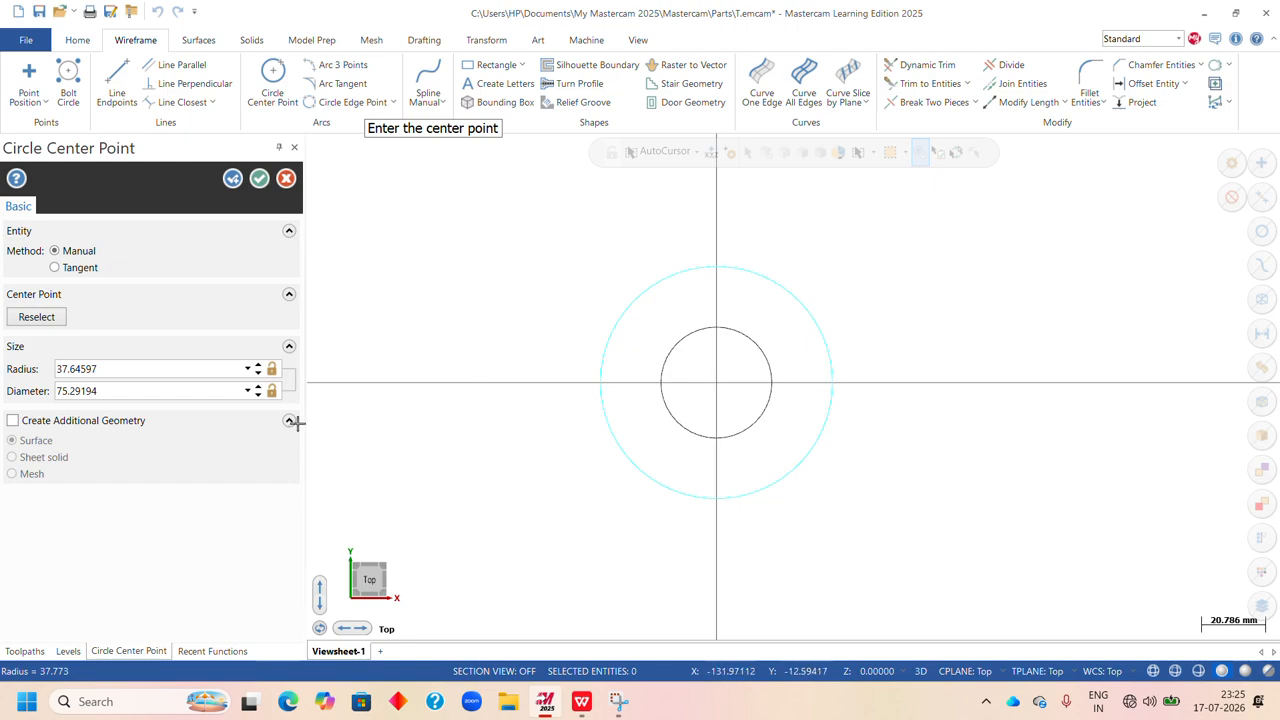
click(142, 391)
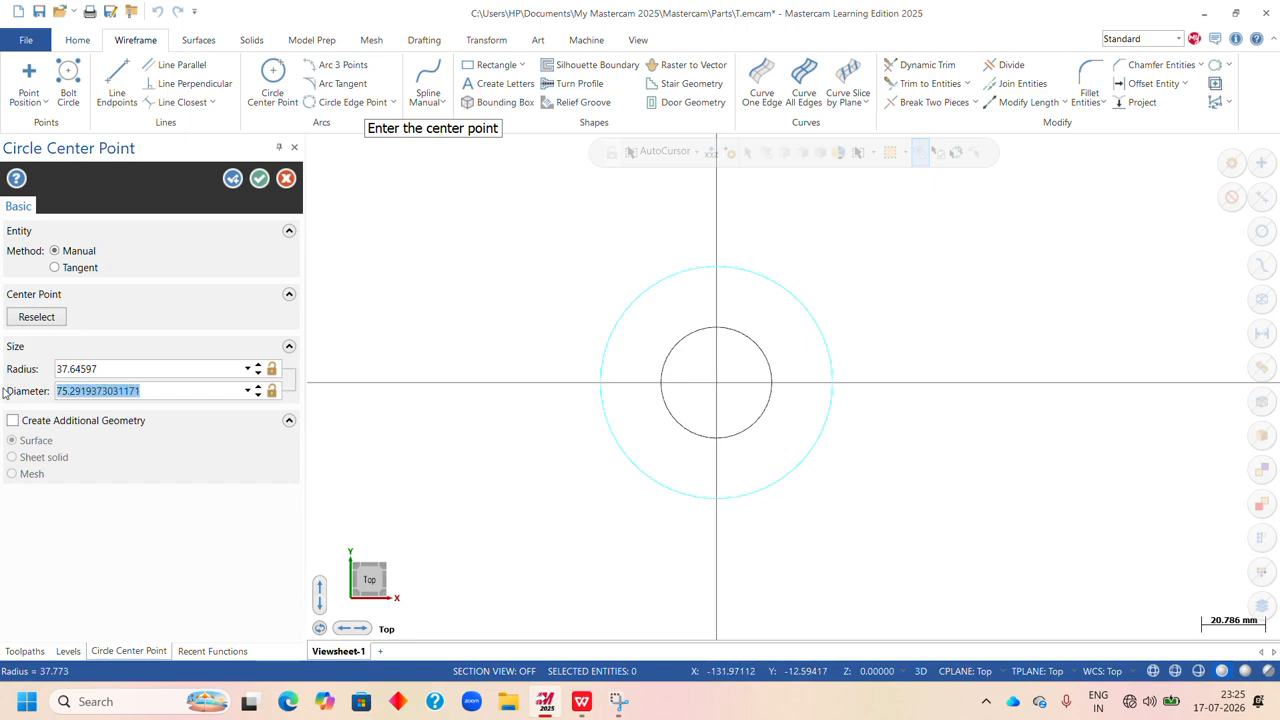
text(60)
key(Return)
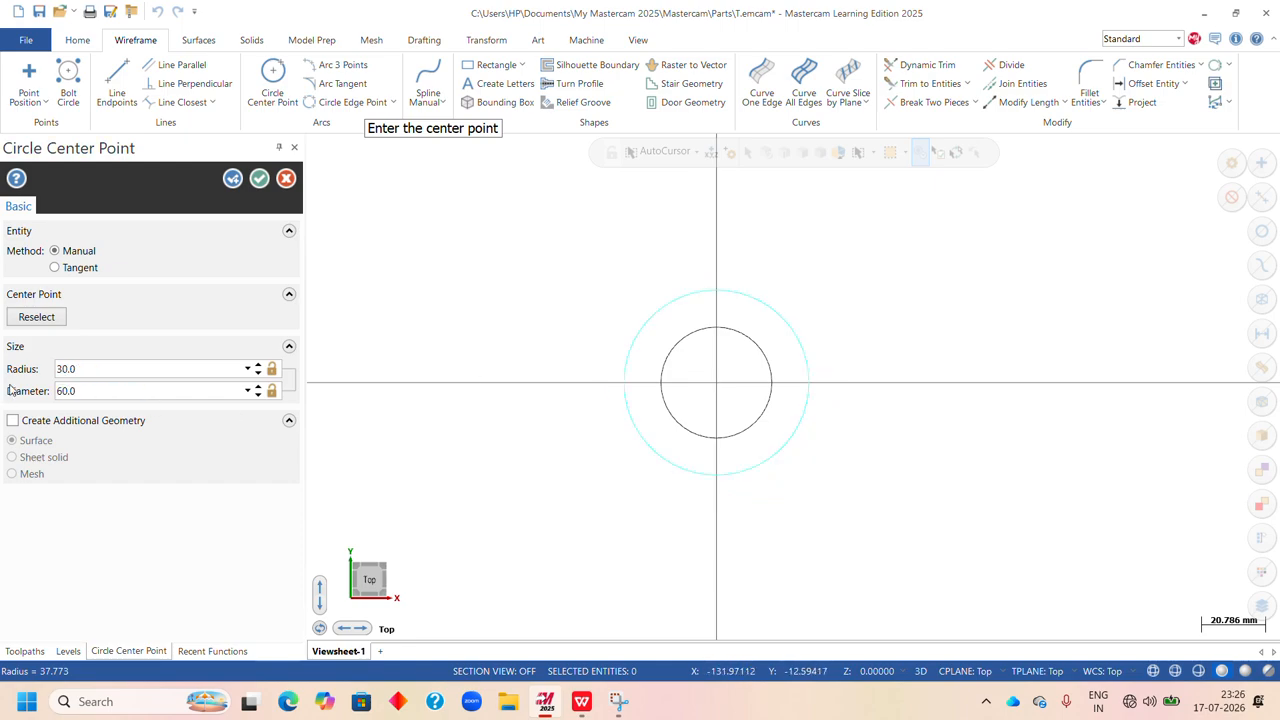
click(232, 178)
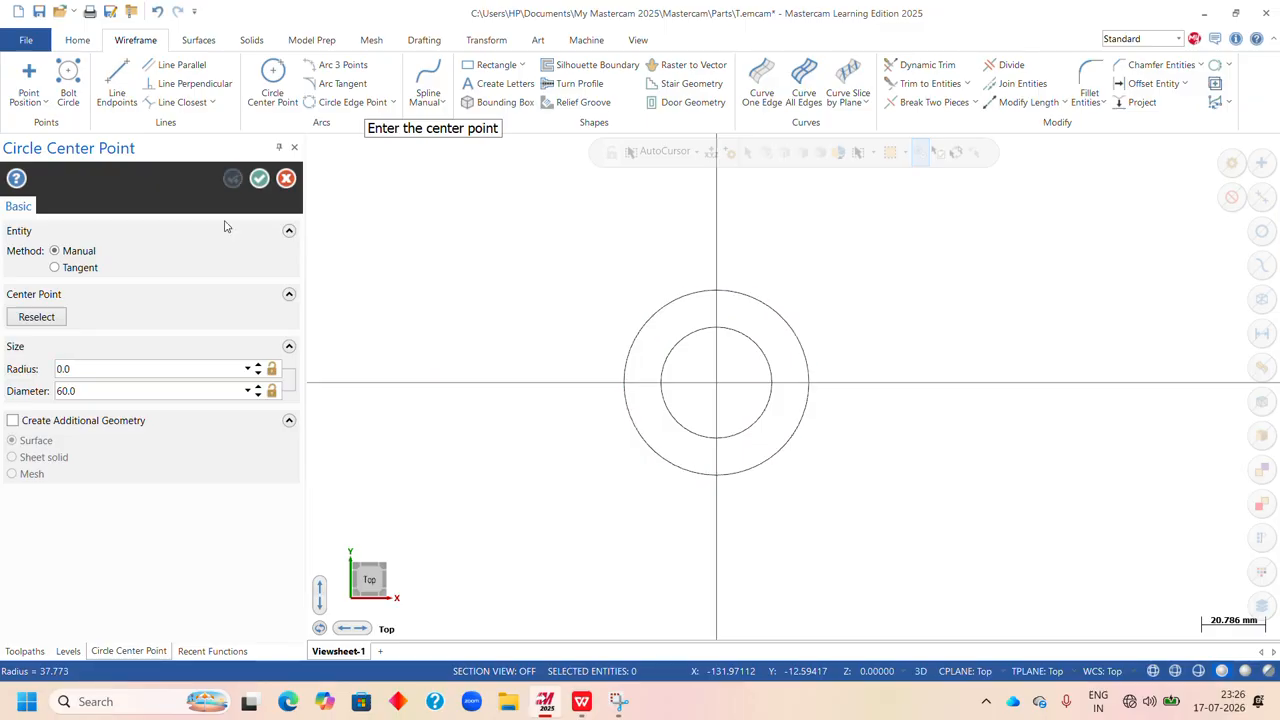
- Consult the Suspension drawing in WPS Office again and draw a 64 mm radius construction circle centred on the origin in Mastercam
click(581, 701)
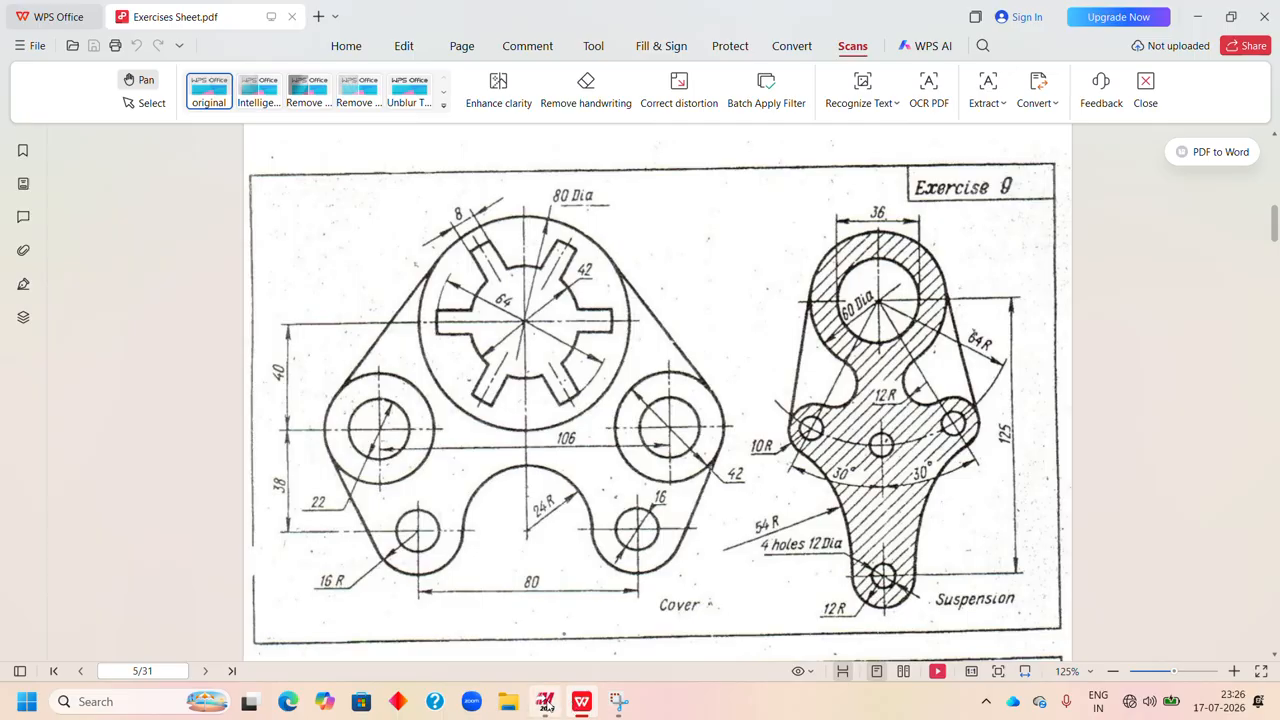
click(545, 701)
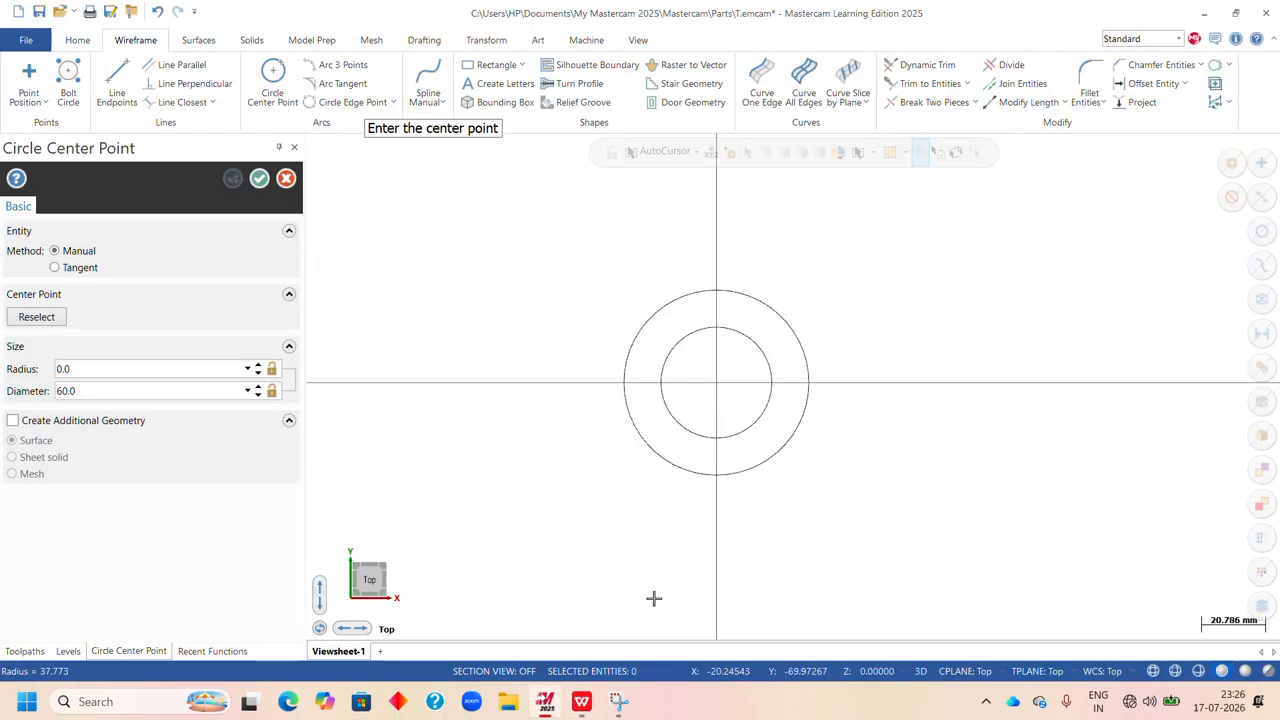
click(716, 383)
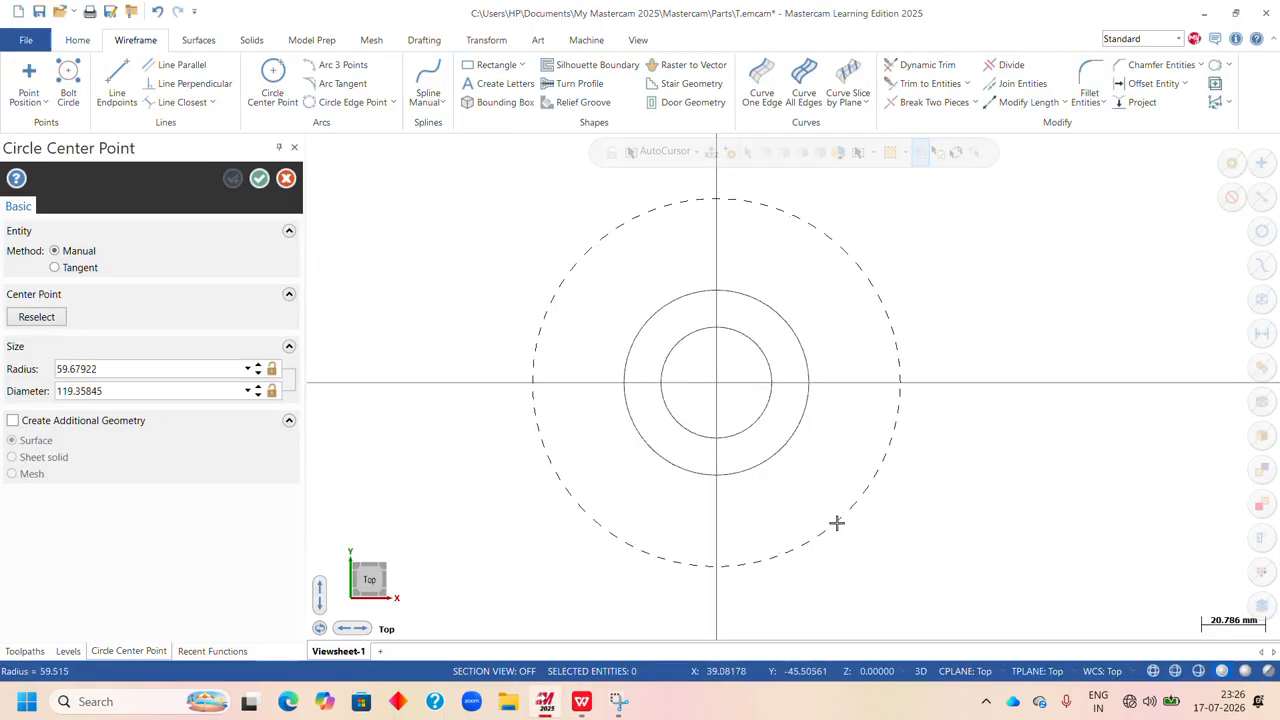
click(838, 524)
drag(138, 373, 2, 370)
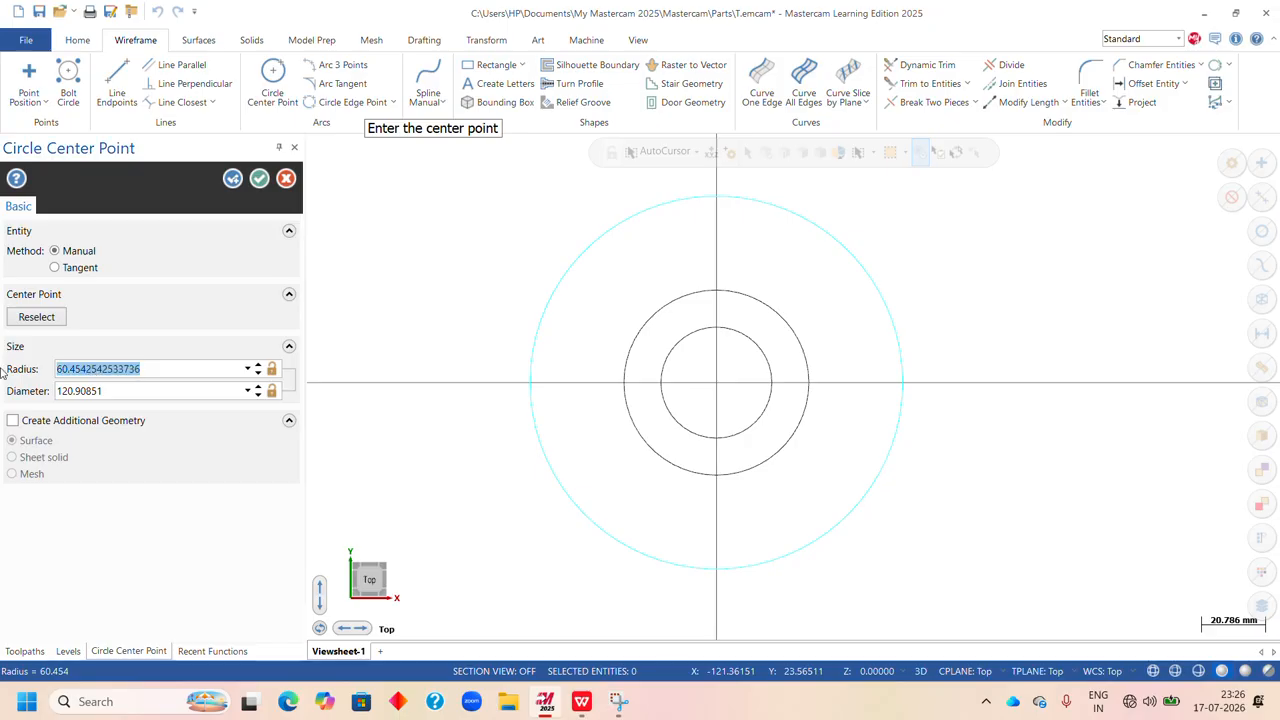
text(64)
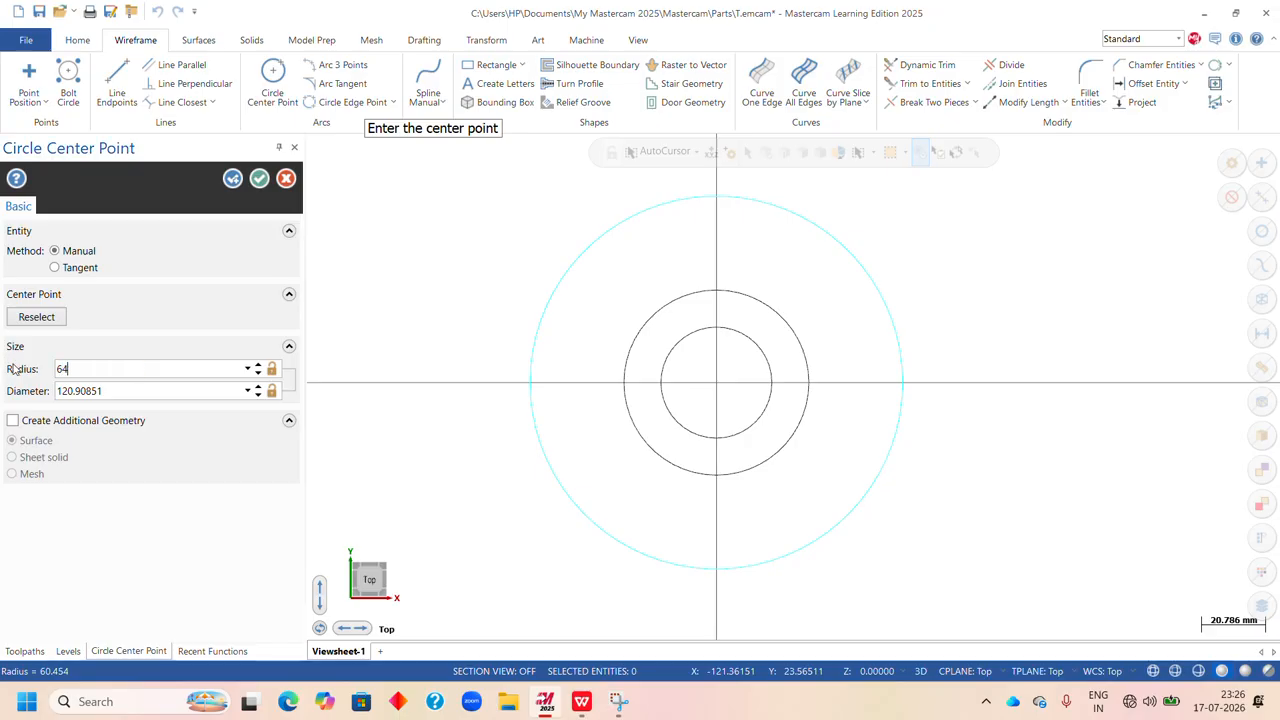
key(Return)
click(259, 178)
scroll(754, 377, down, 2)
right_click(860, 260)
click(905, 328)
scroll(651, 400, down, 1)
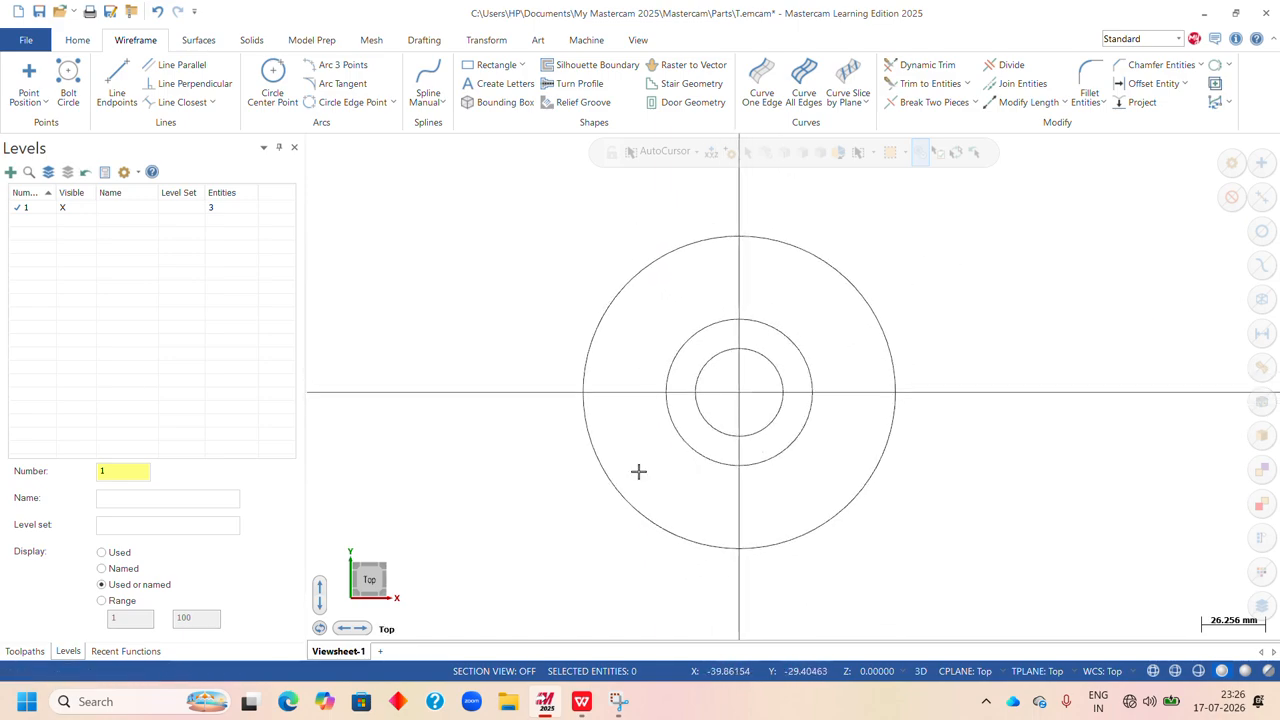
- Check the angular dimensions in WPS Office and draw a 100 mm line from the origin at 300 degrees in Mastercam
click(581, 701)
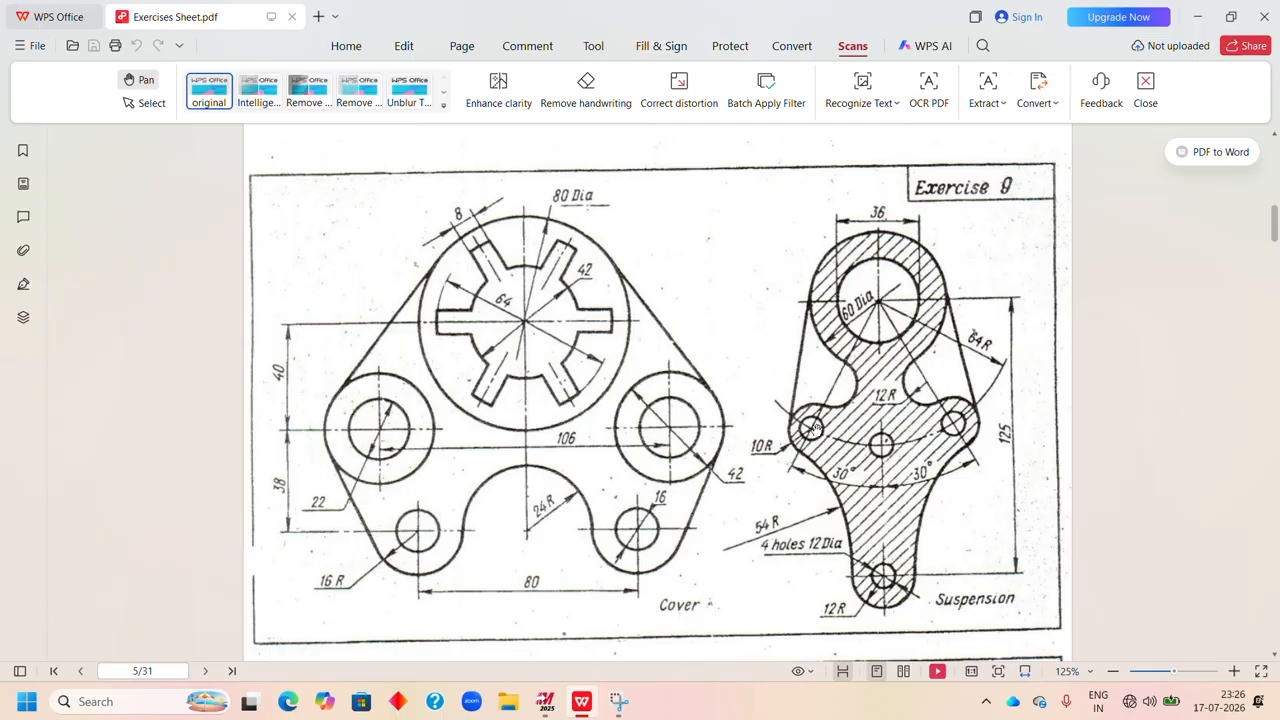
click(545, 701)
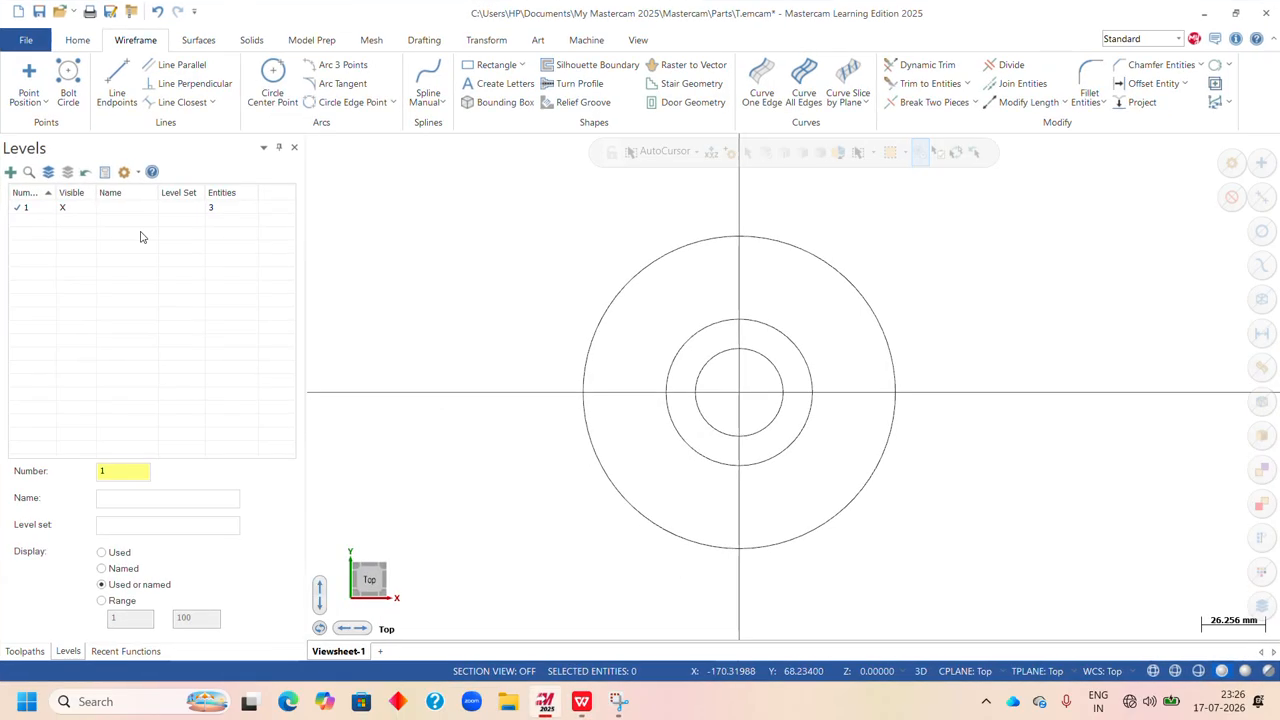
click(109, 82)
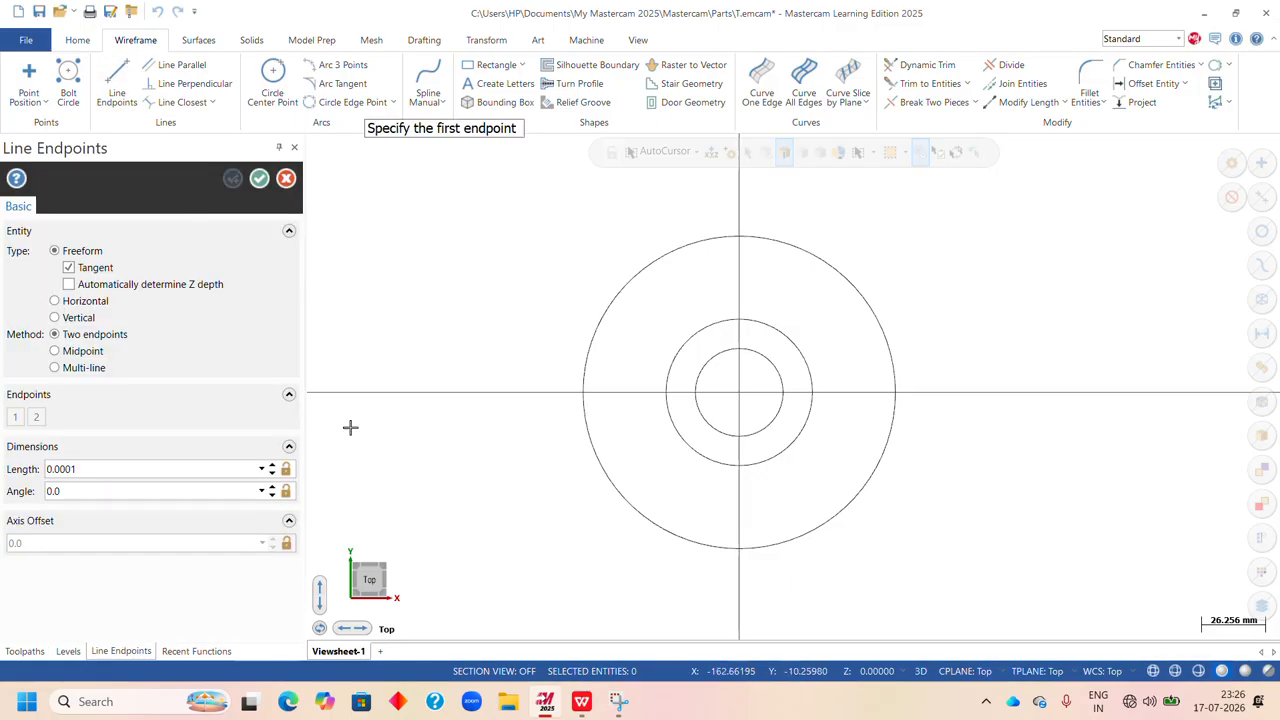
click(747, 402)
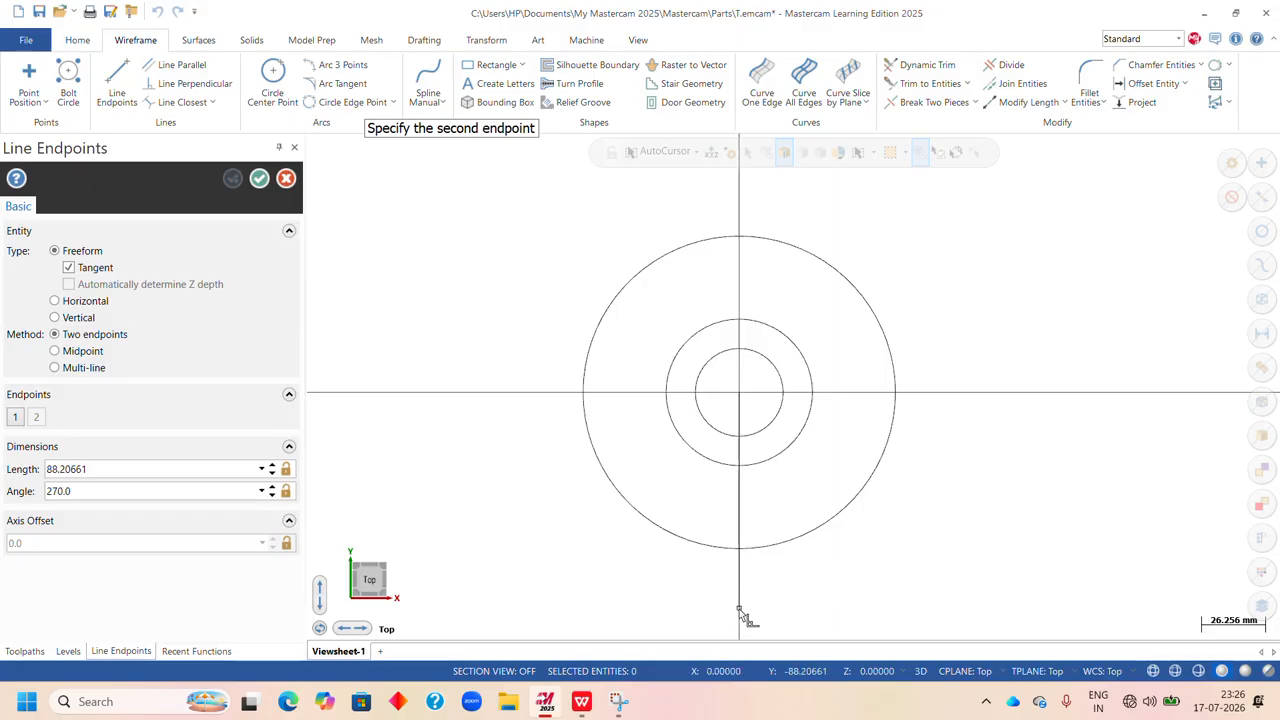
click(843, 586)
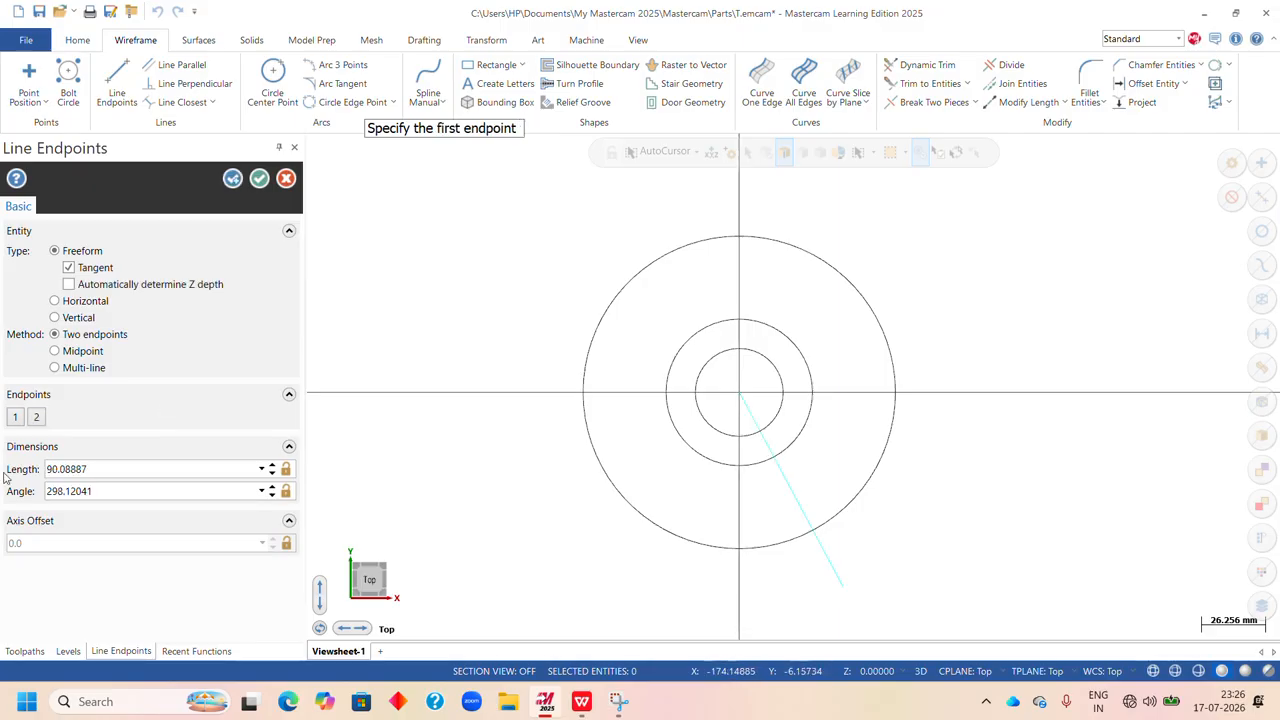
click(134, 491)
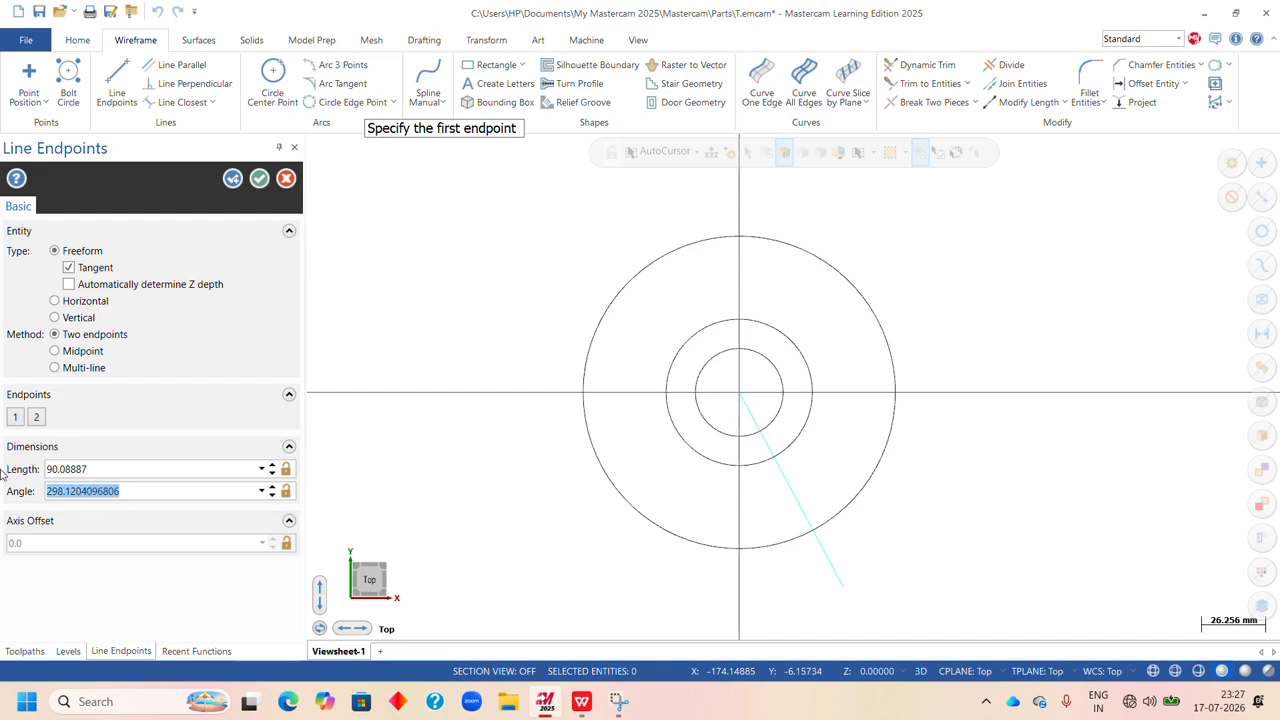
text(300)
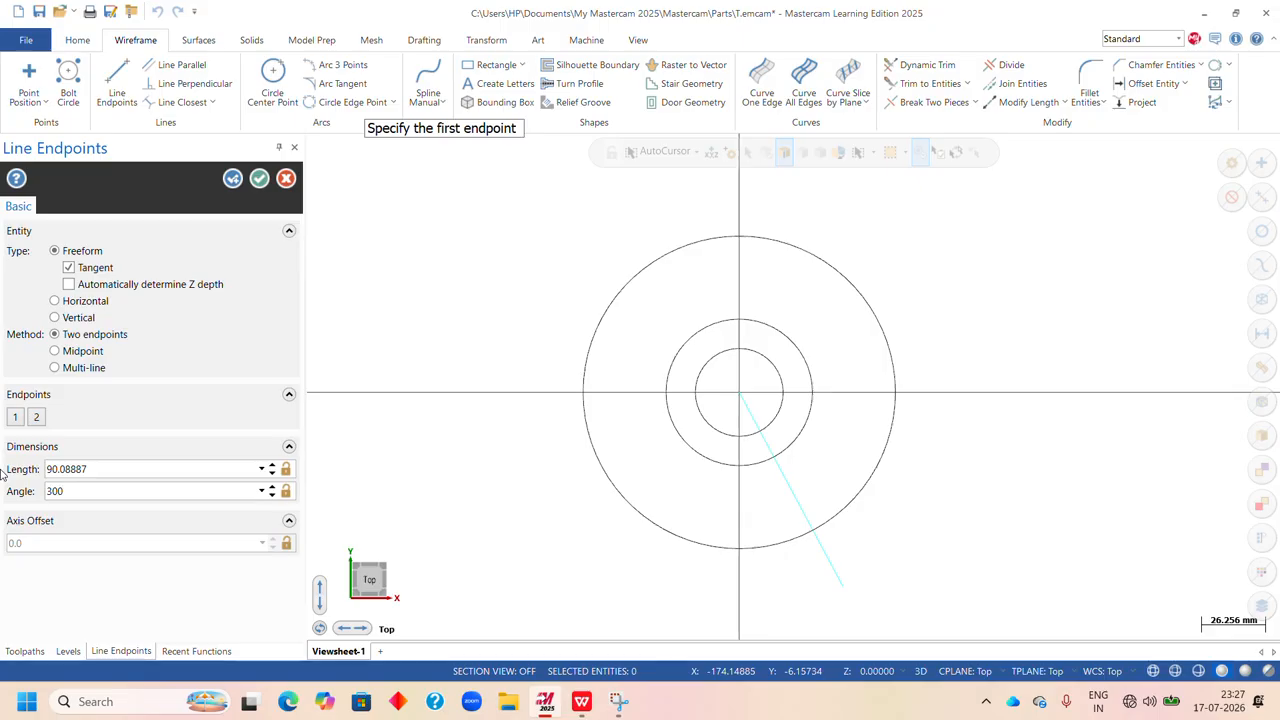
key(Return)
click(100, 469)
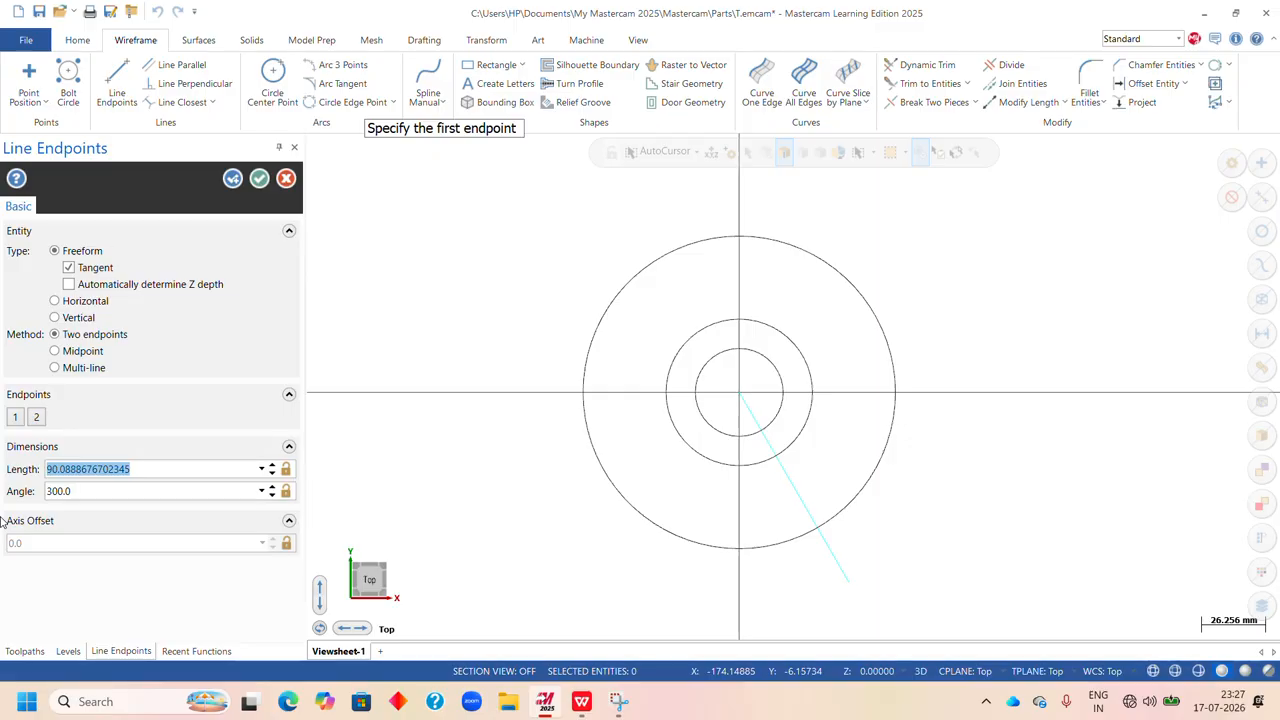
text(100)
key(Return)
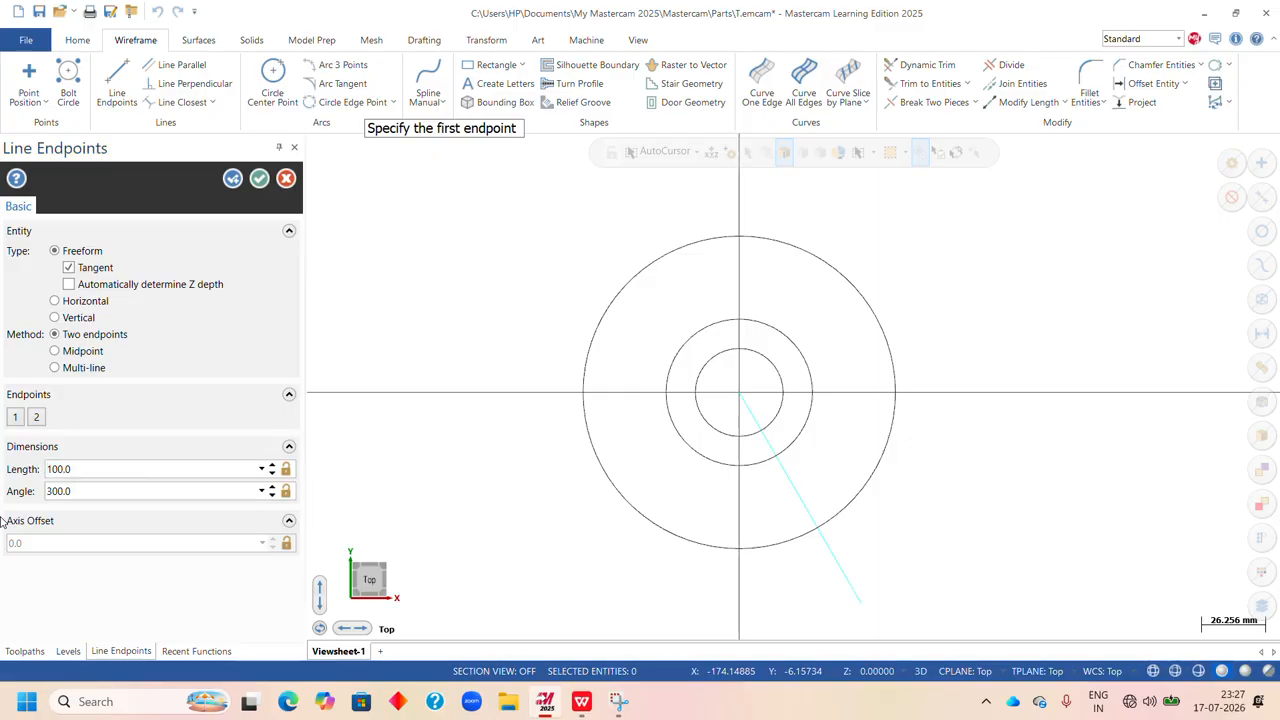
click(259, 178)
- Mirror the angled line as a copy about the Y axis with zero offset and clear the result colours
scroll(675, 300, down, 1)
scroll(750, 470, up, 1)
click(780, 434)
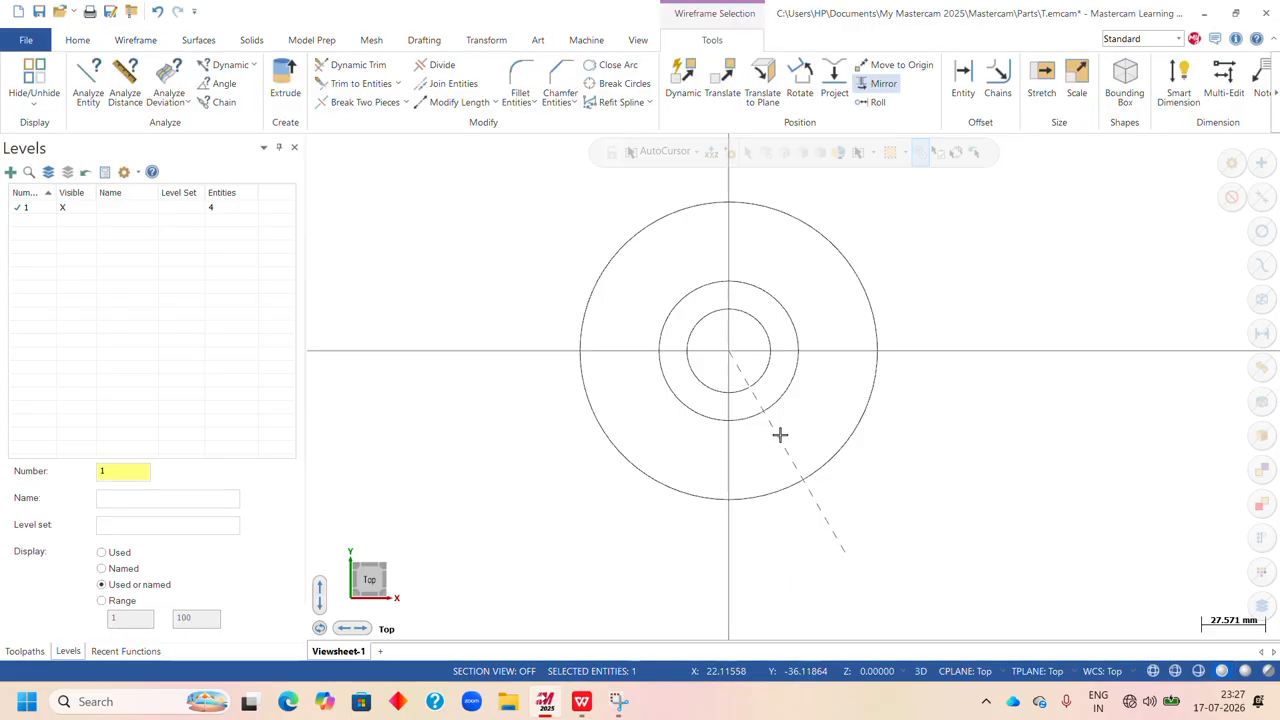
click(888, 85)
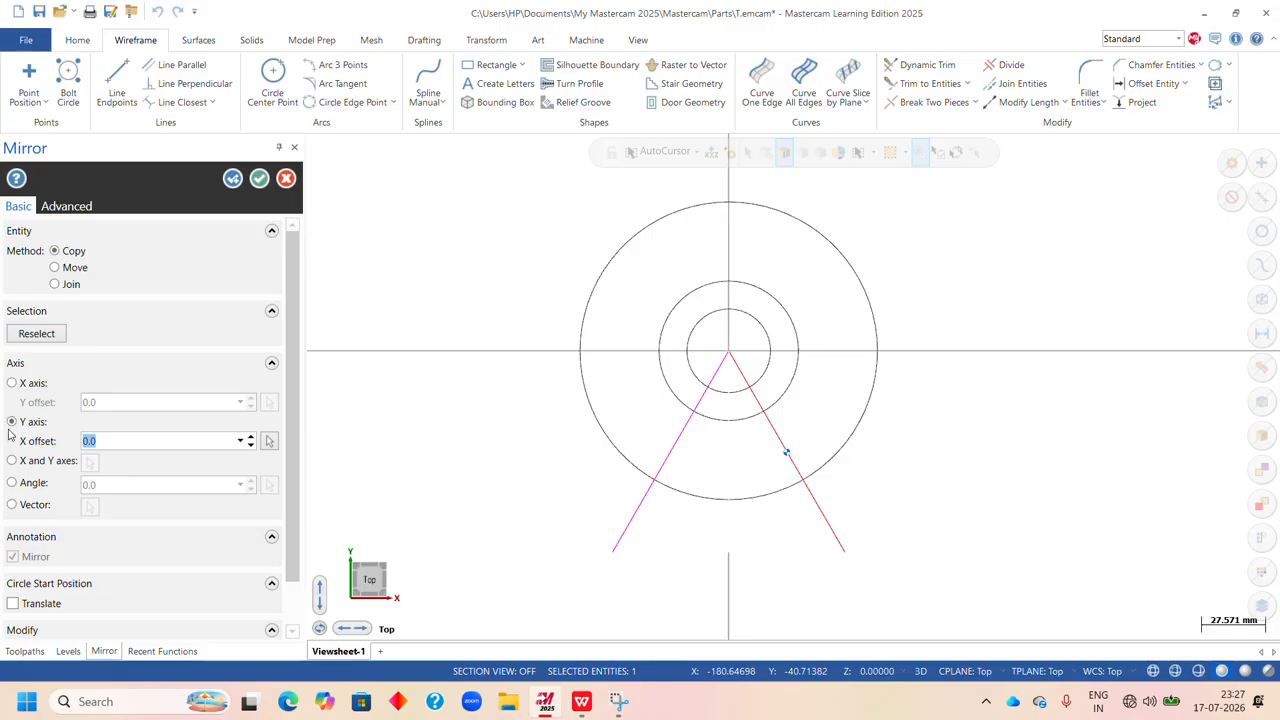
click(259, 178)
scroll(757, 334, up, 2)
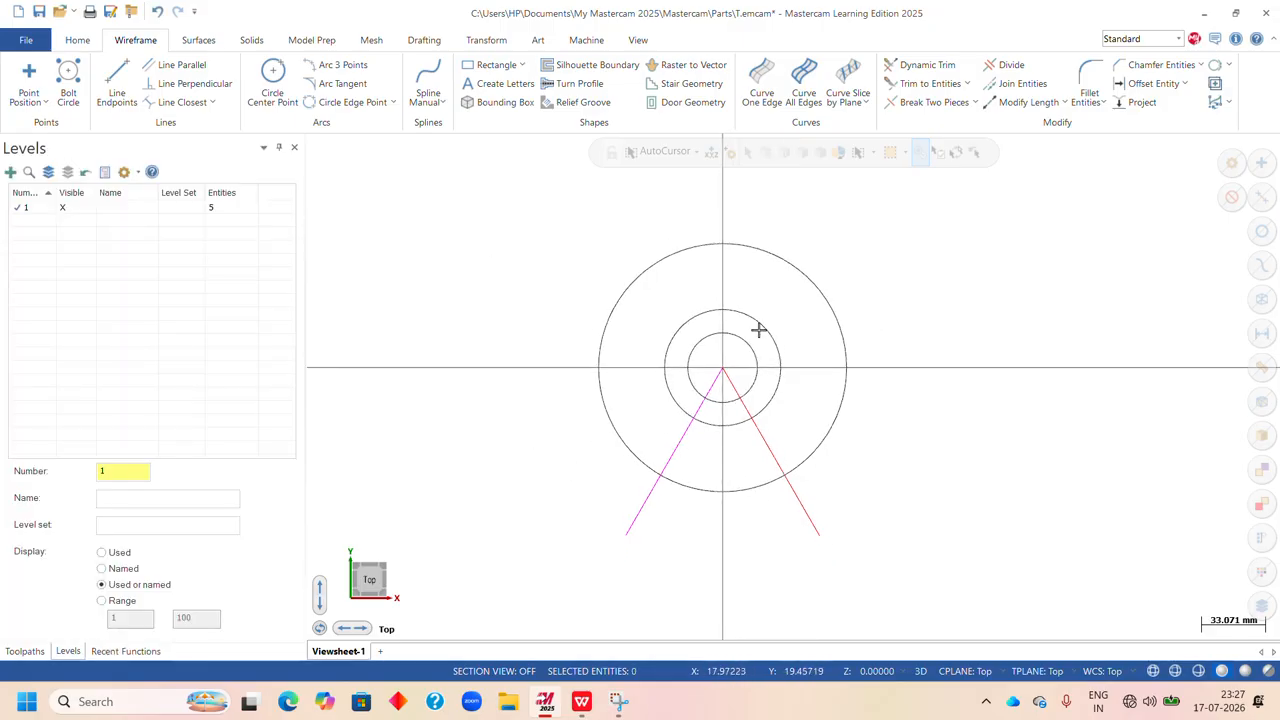
right_click(943, 214)
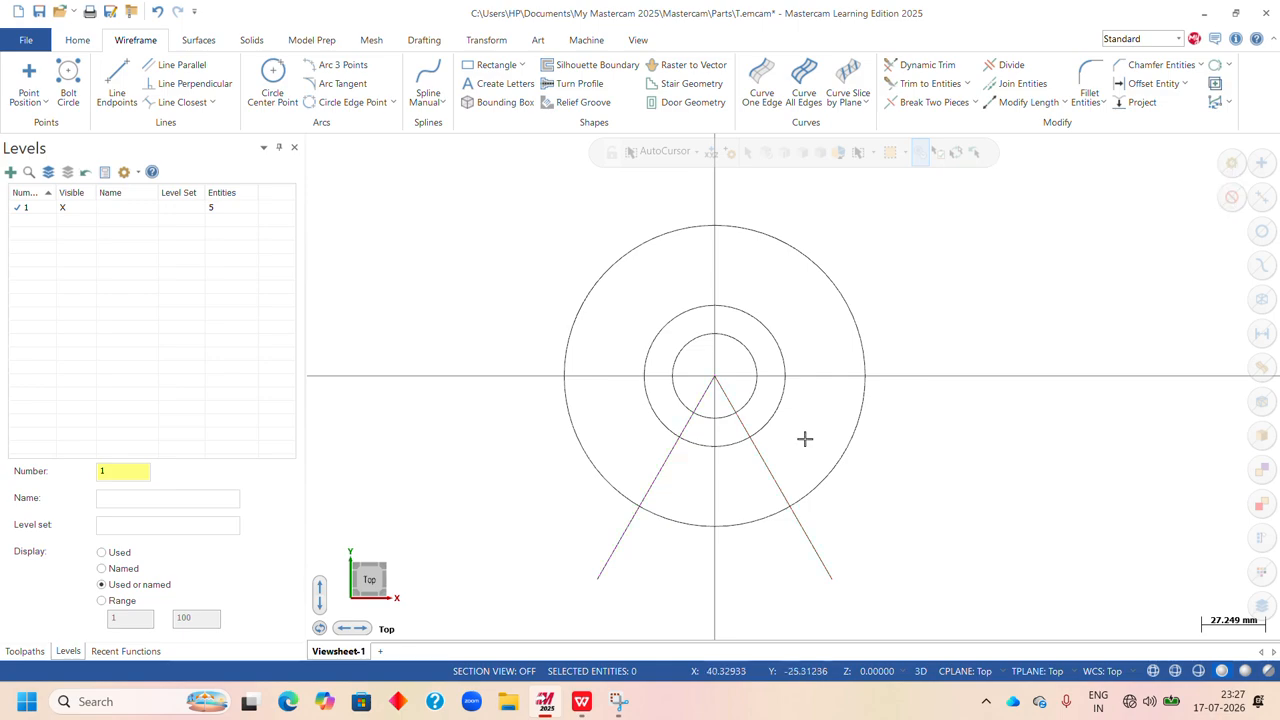
scroll(733, 373, down, 2)
scroll(617, 380, down, 2)
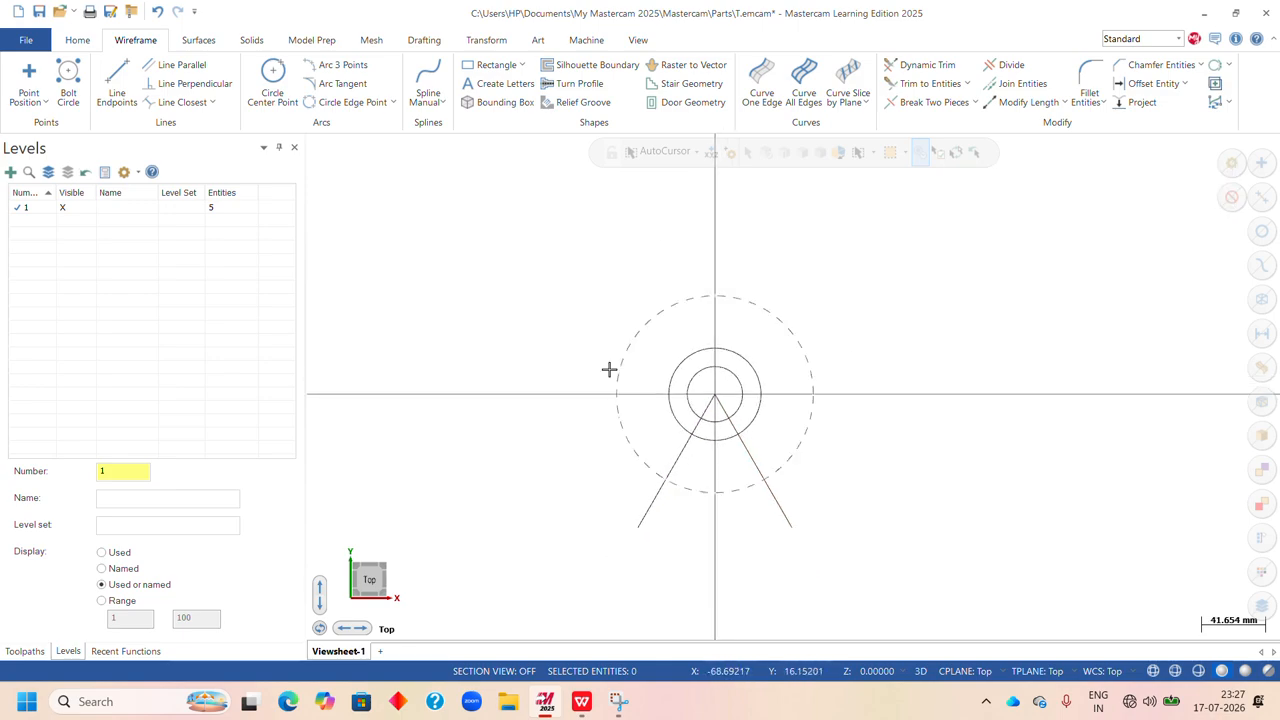
scroll(663, 369, up, 2)
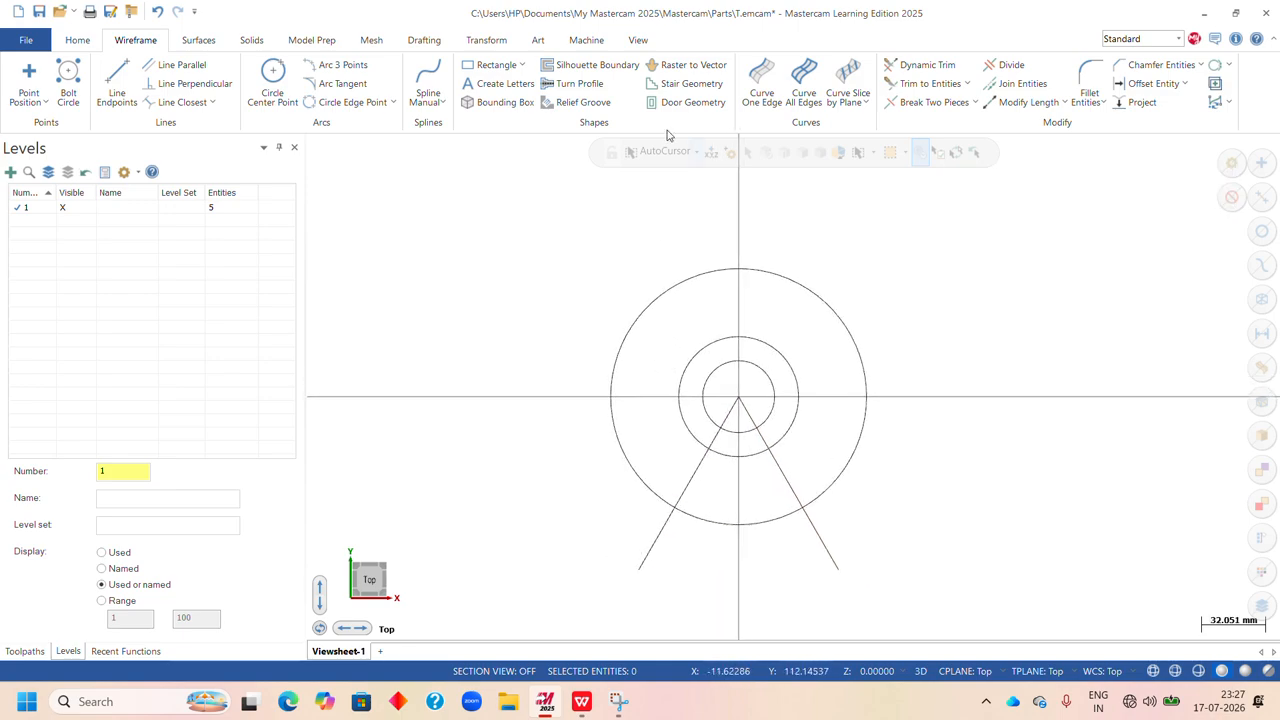
- Draw a horizontal line between the left and right quadrant points of the 64 mm radius construction circle
click(114, 82)
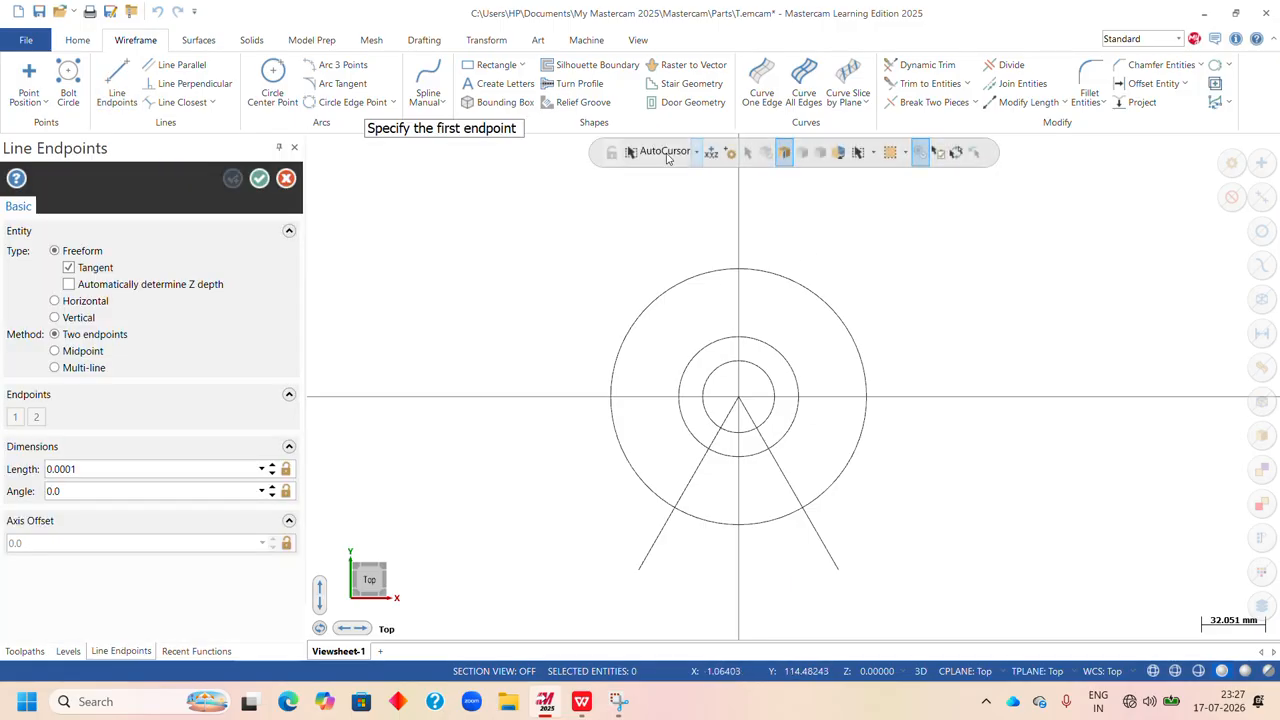
click(697, 151)
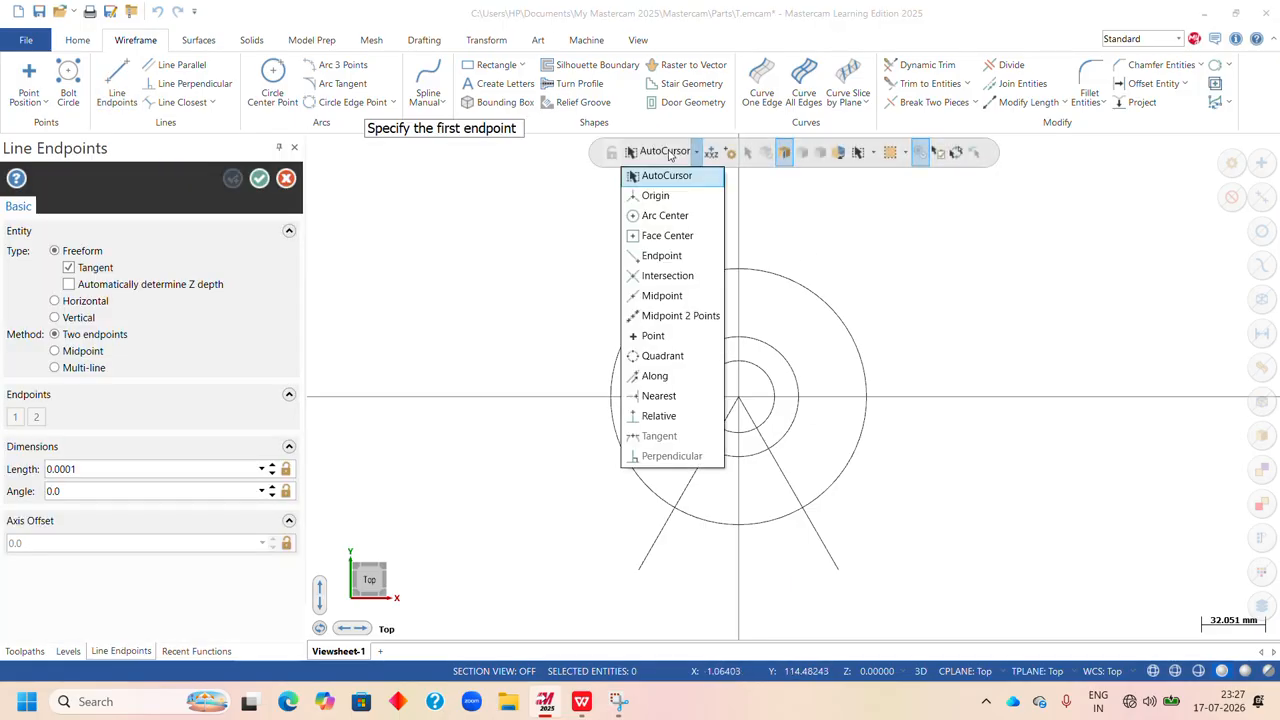
click(660, 355)
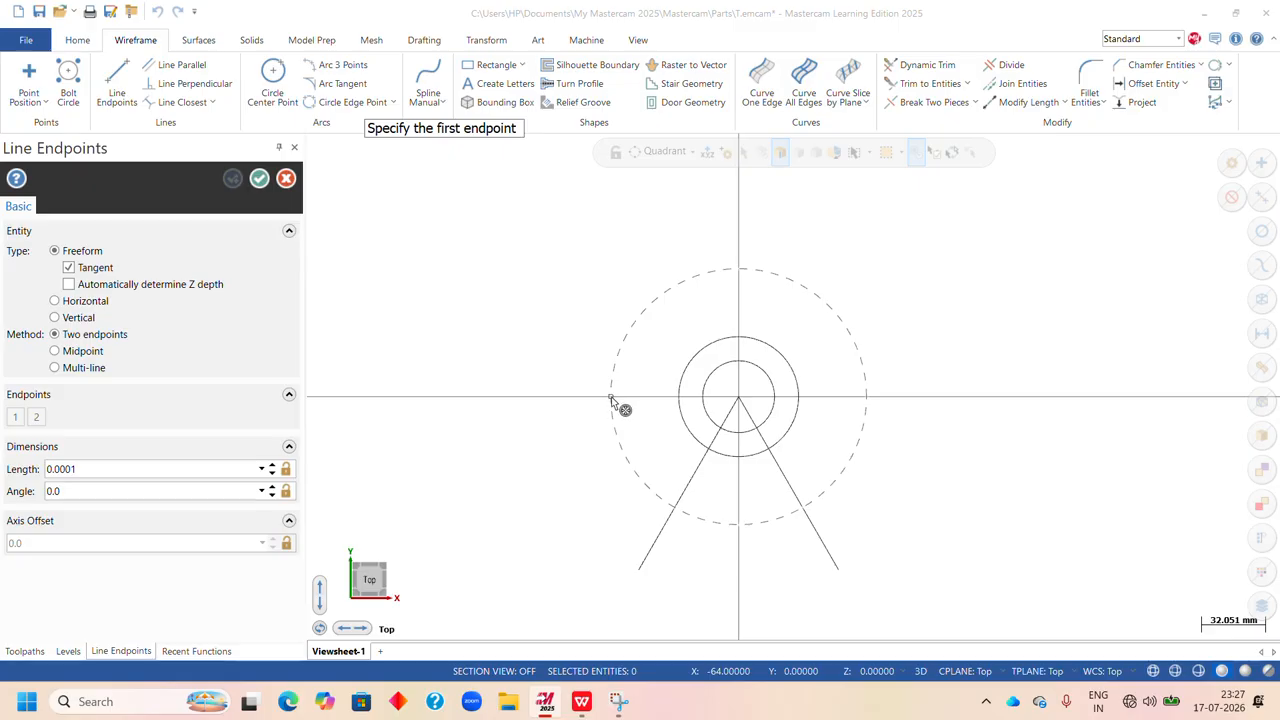
click(610, 397)
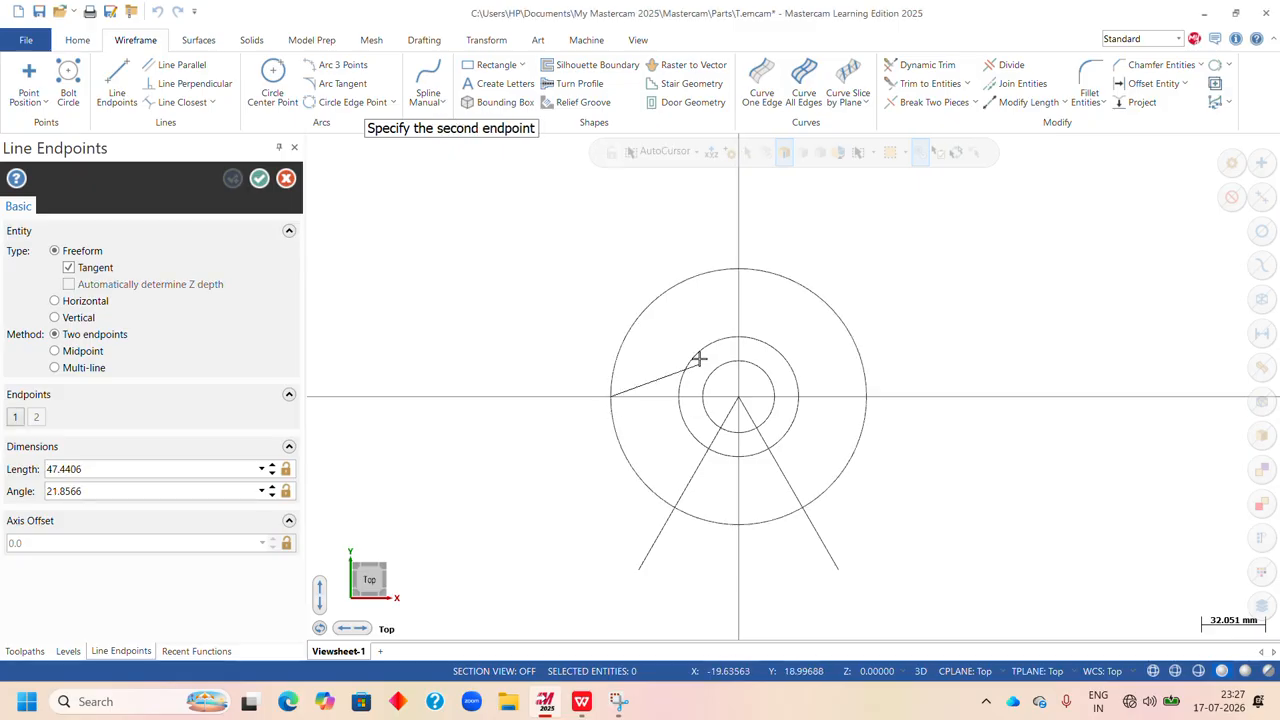
click(697, 151)
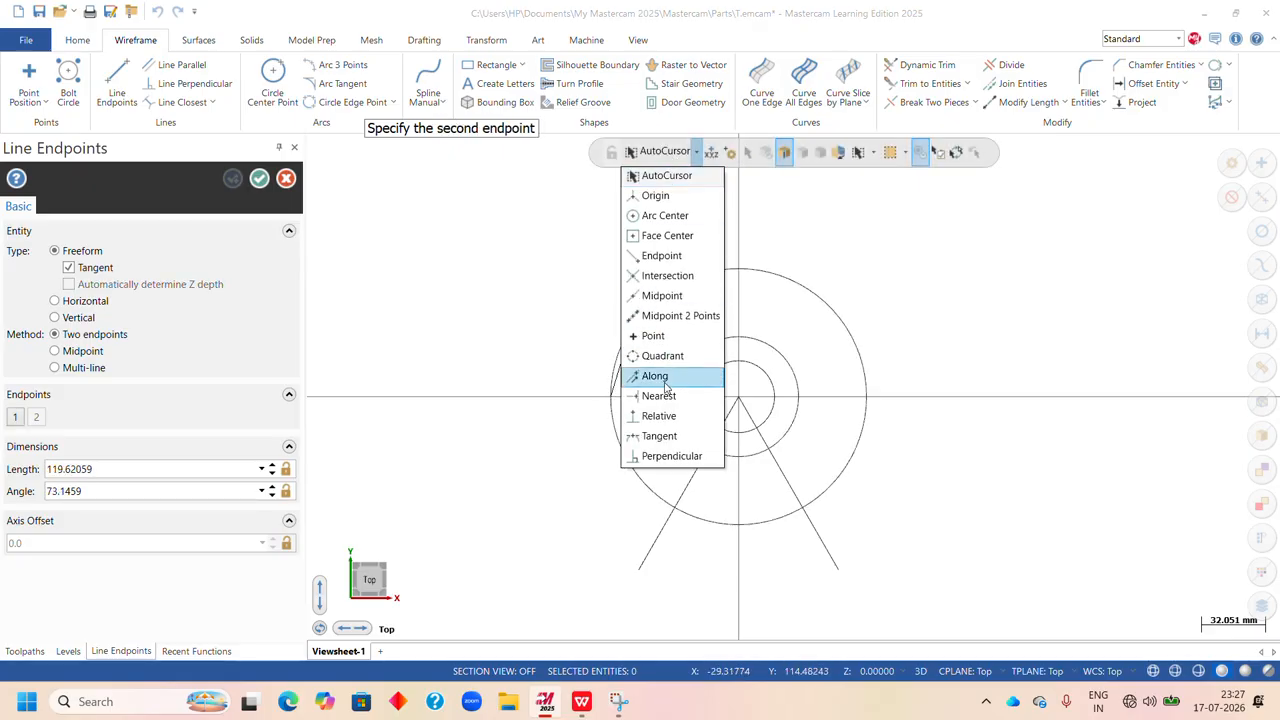
click(662, 354)
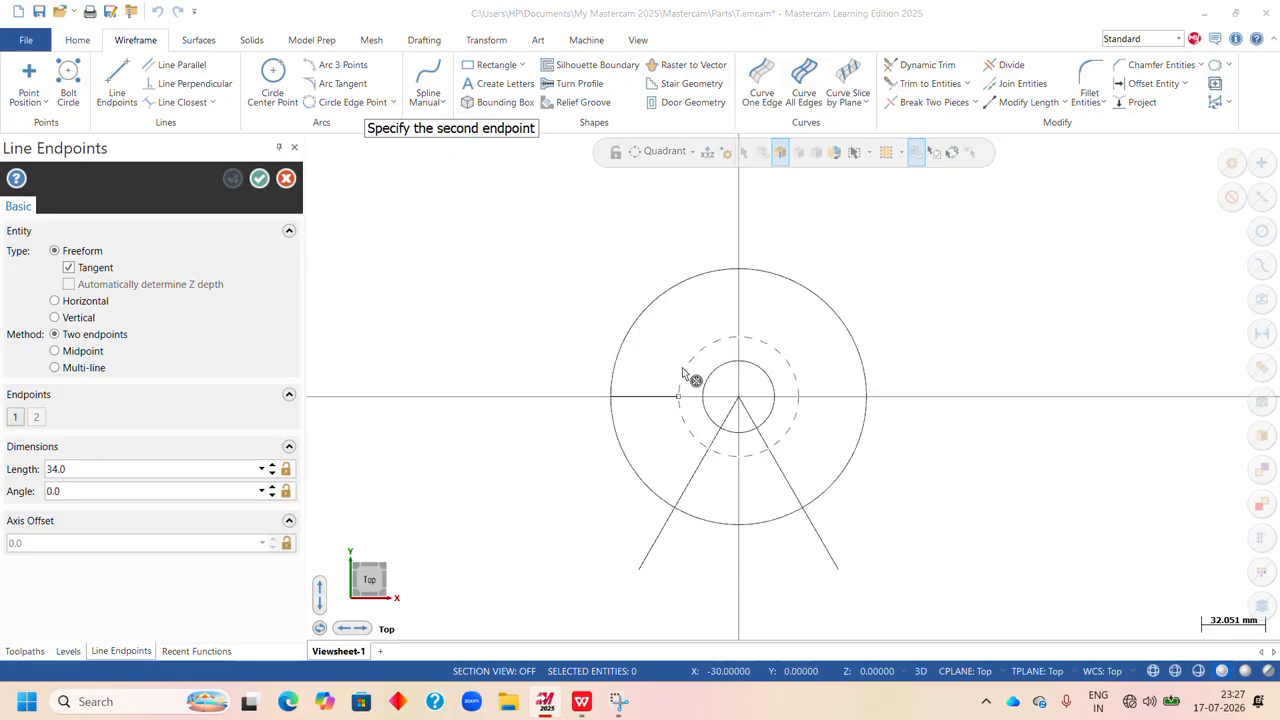
click(866, 396)
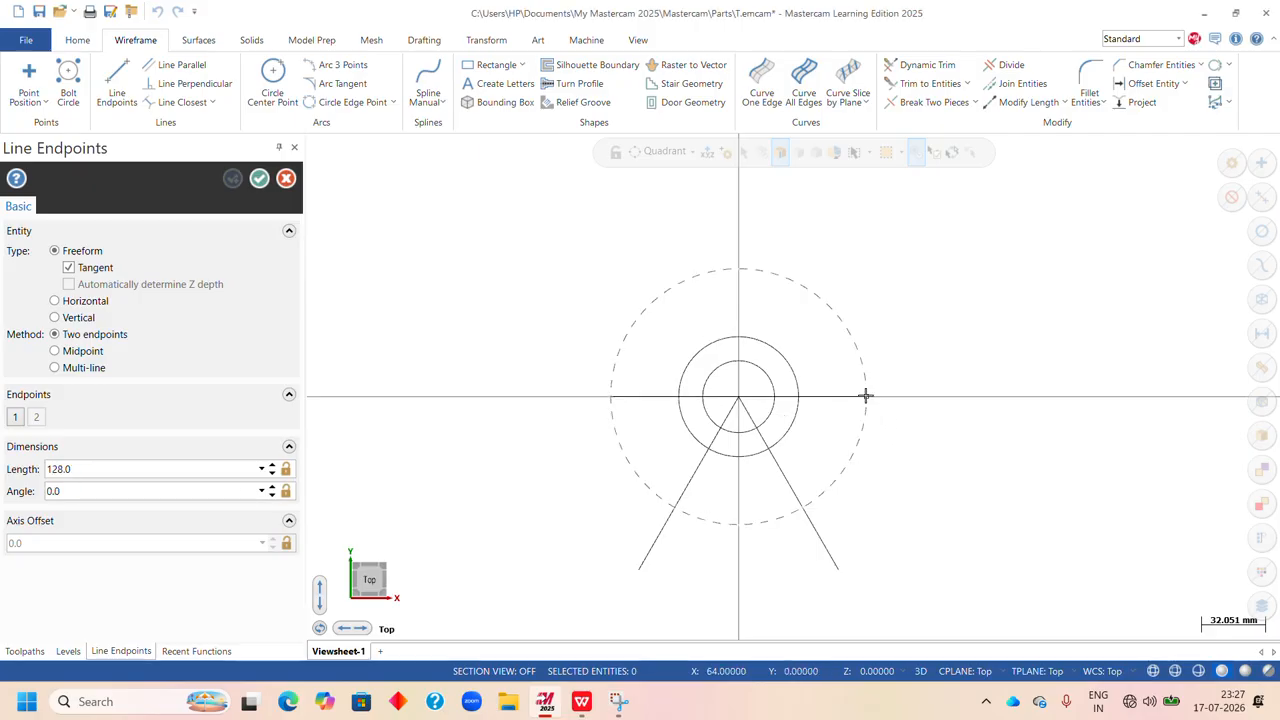
click(259, 178)
- Check the hole spacing in WPS Office and offset a copy of the horizontal line 125 mm downward in Mastercam
scroll(676, 200, down, 1)
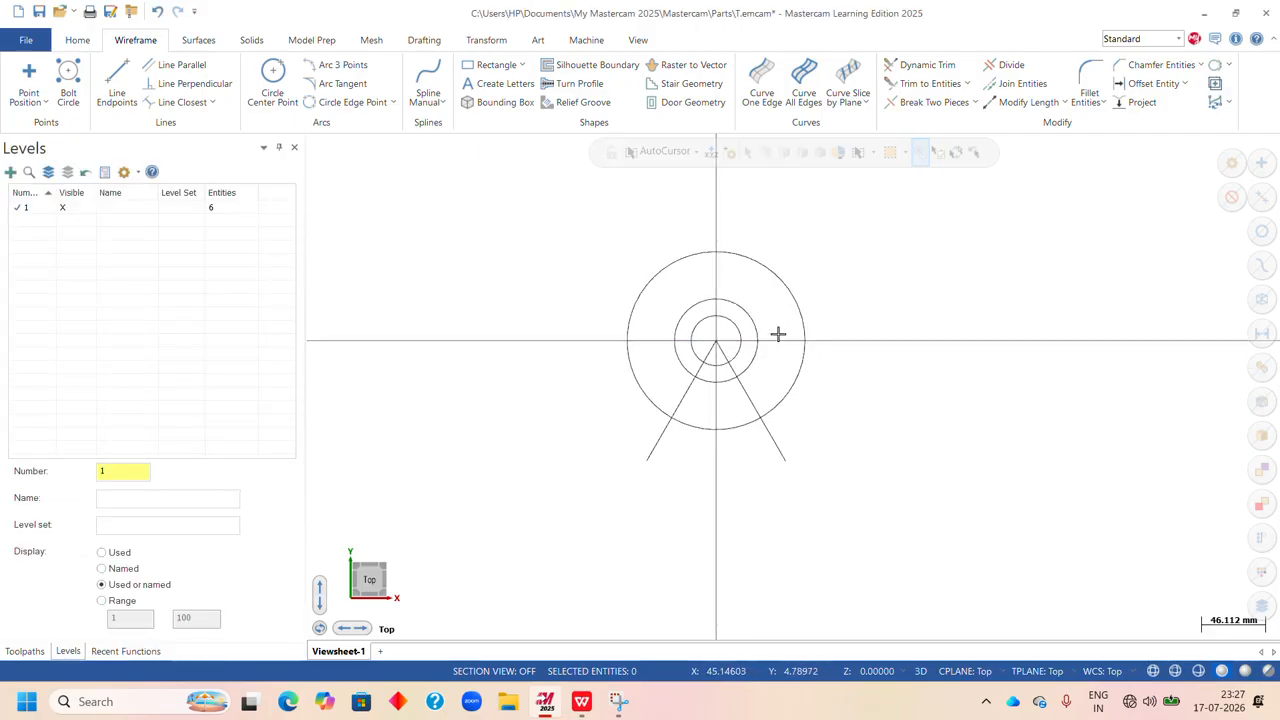
click(581, 701)
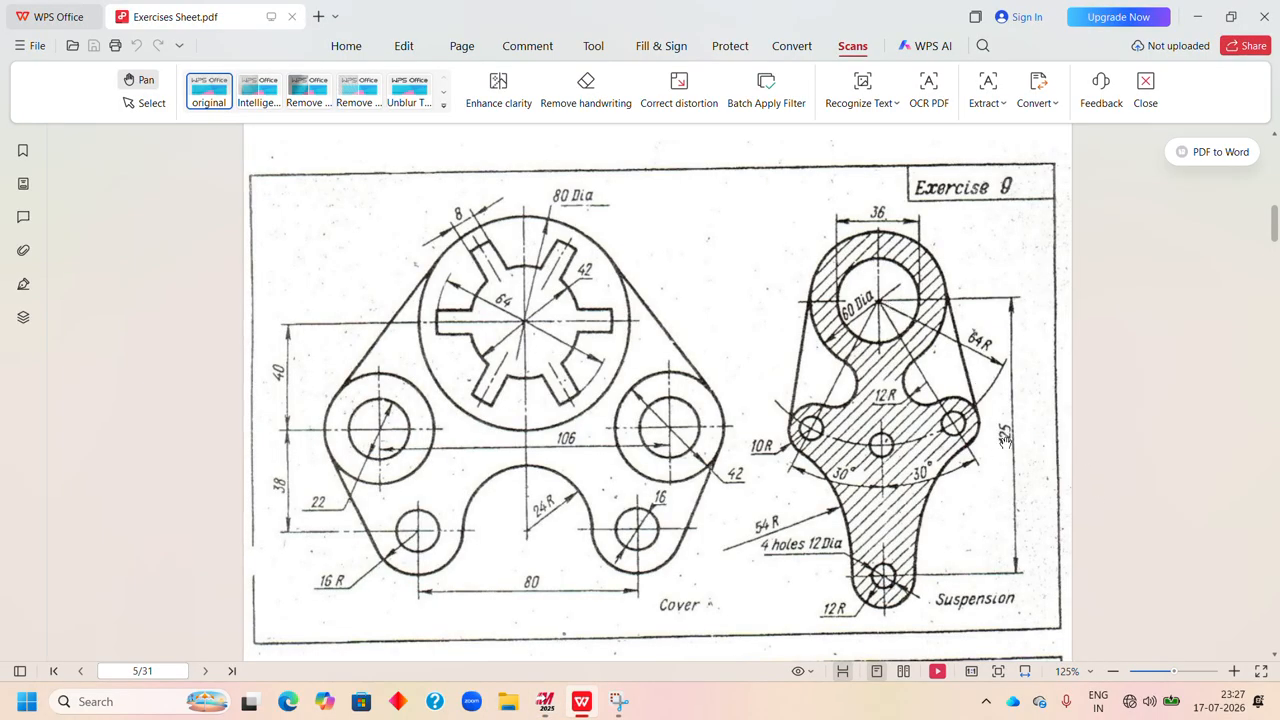
click(545, 701)
click(1152, 86)
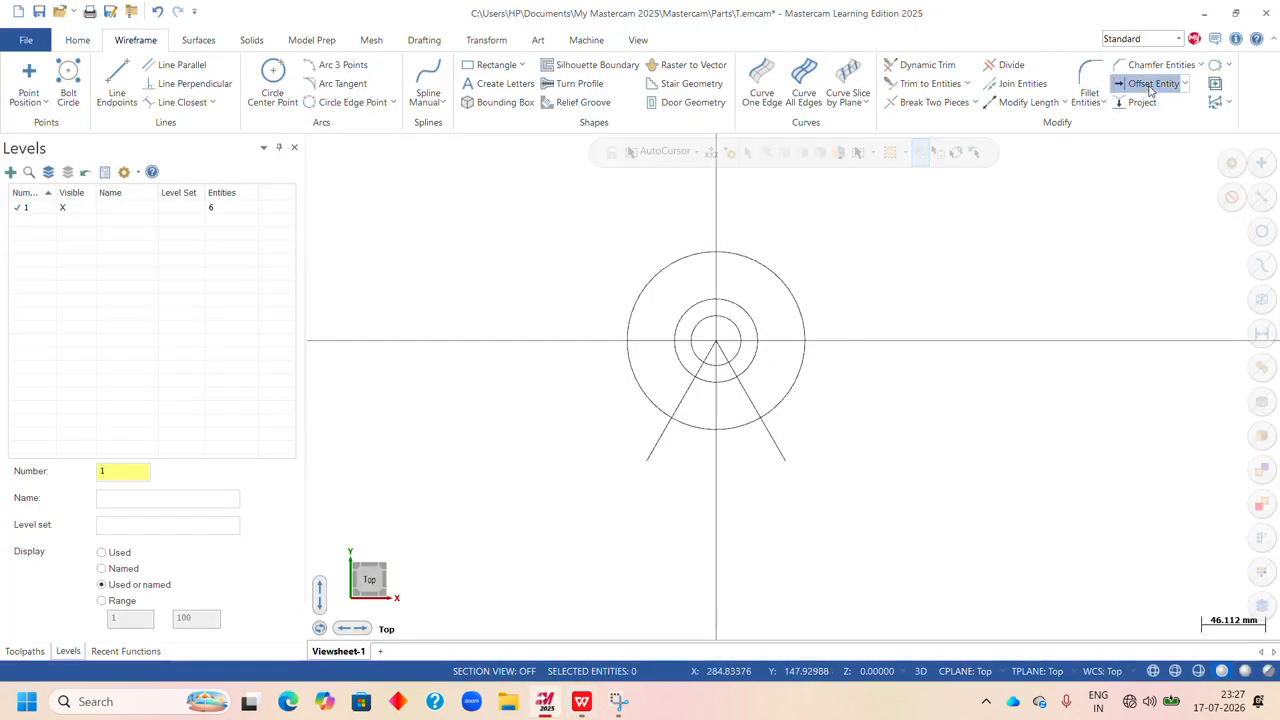
click(780, 340)
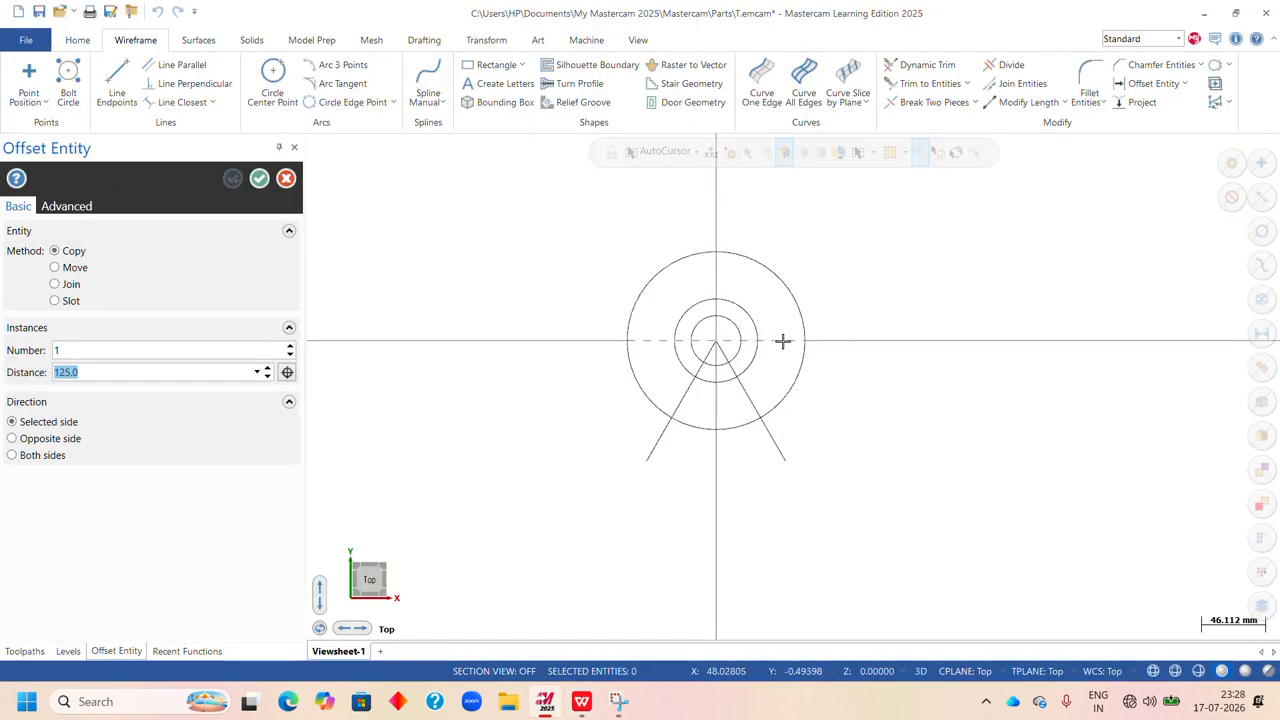
click(751, 517)
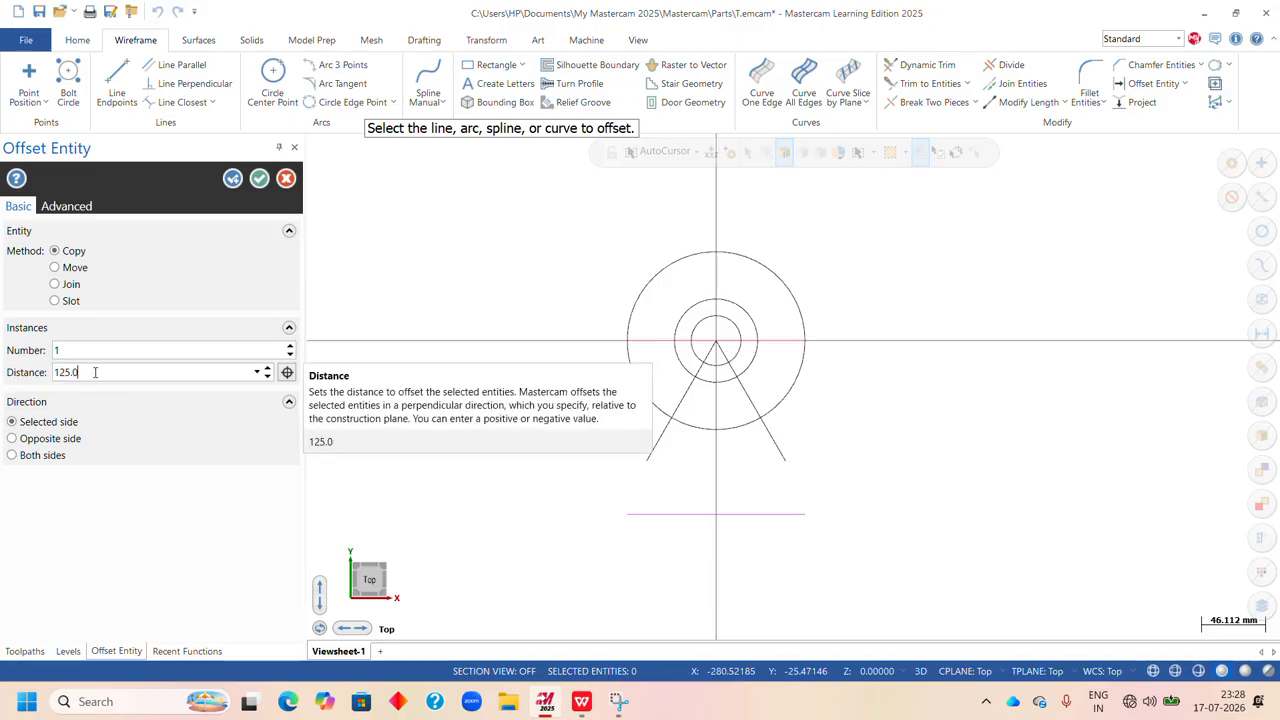
text(125)
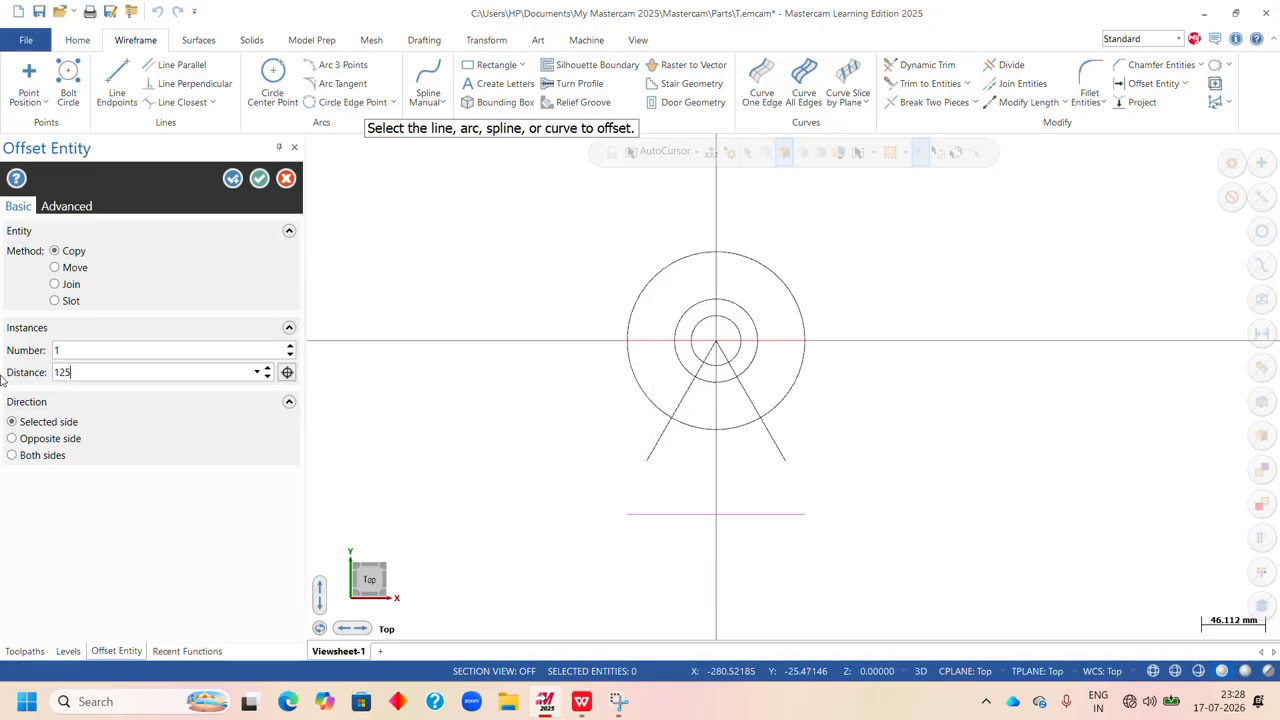
click(258, 179)
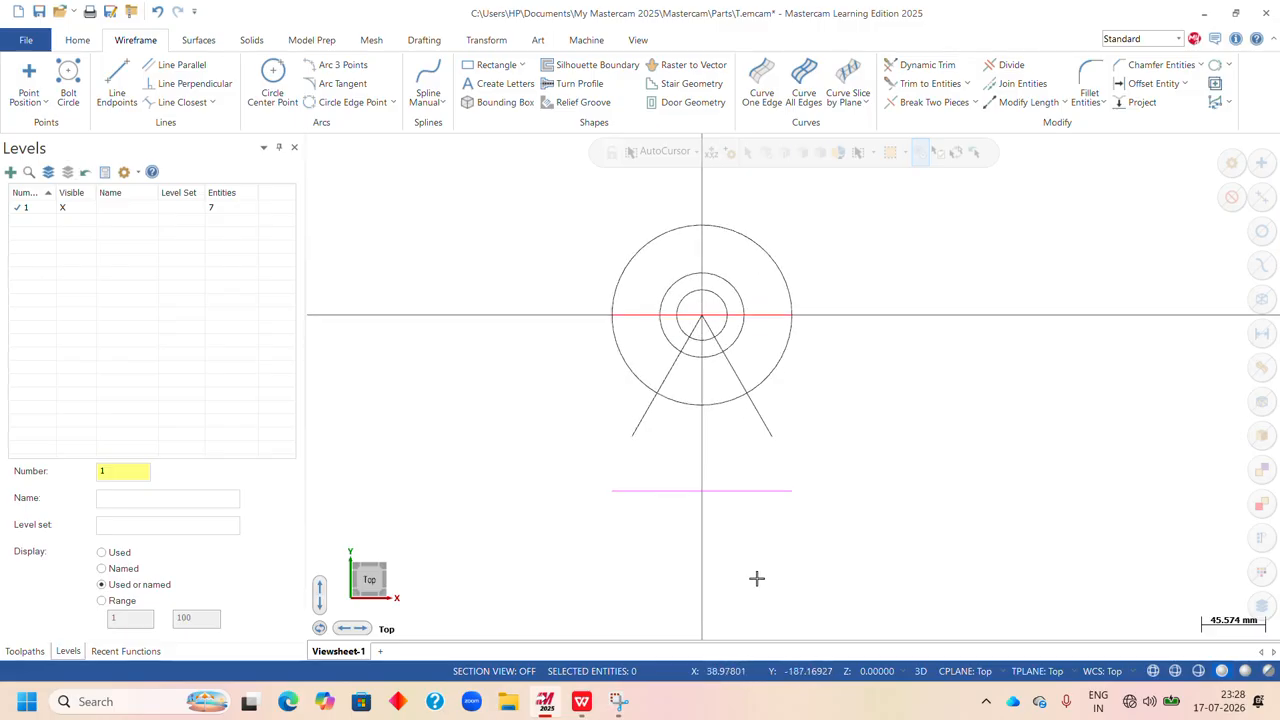
scroll(630, 535, up, 1)
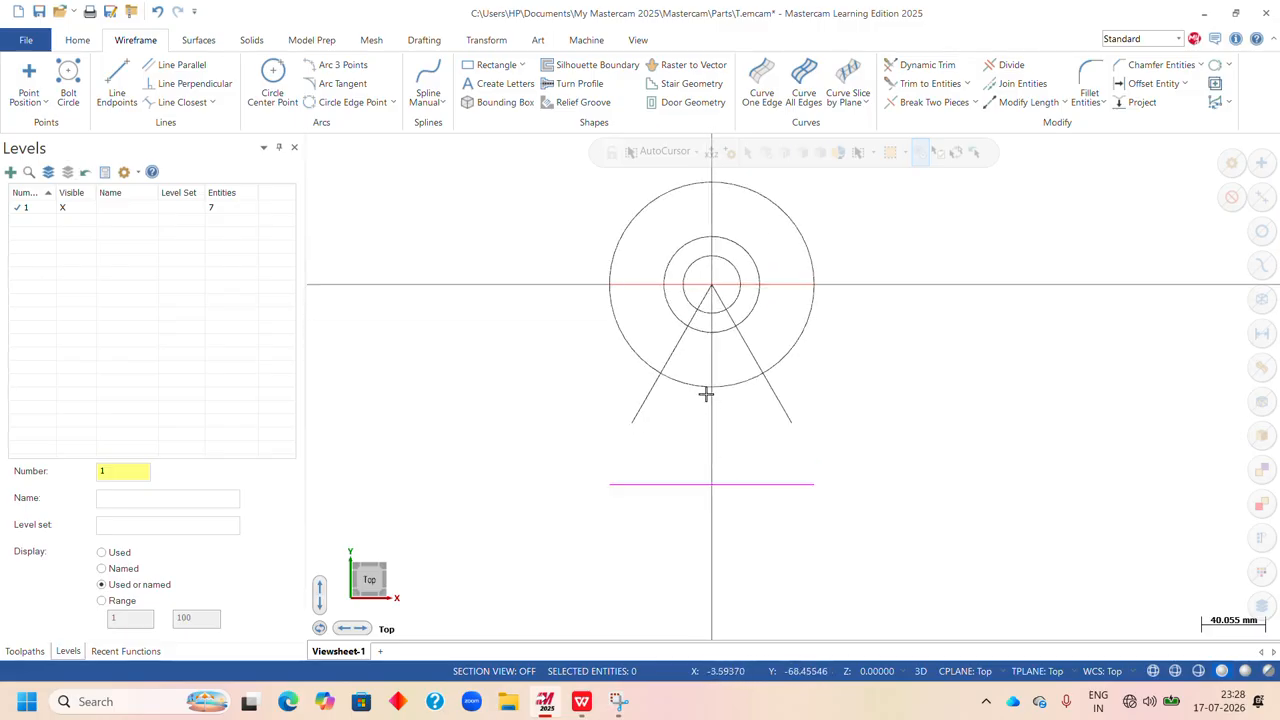
- Check the hole size in WPS Office and draw a 12 mm diameter circle in Mastercam where the left angled line crosses the 64 mm radius circle
click(581, 705)
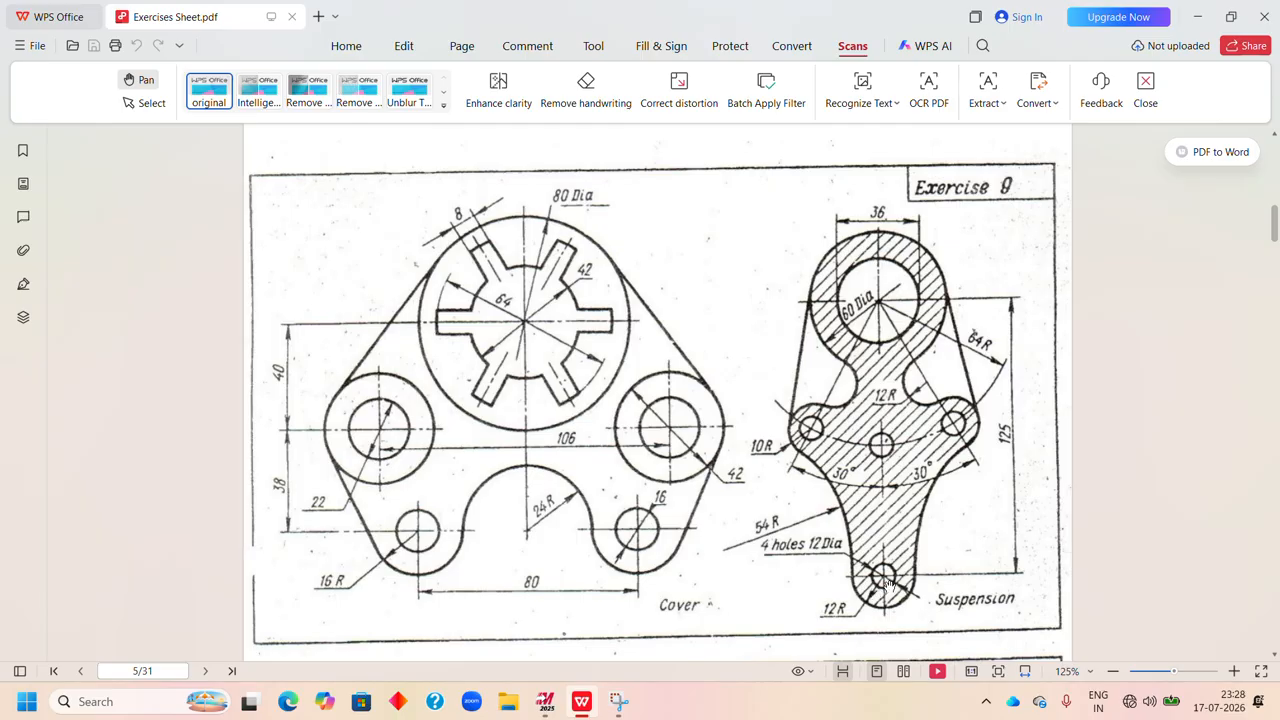
click(545, 703)
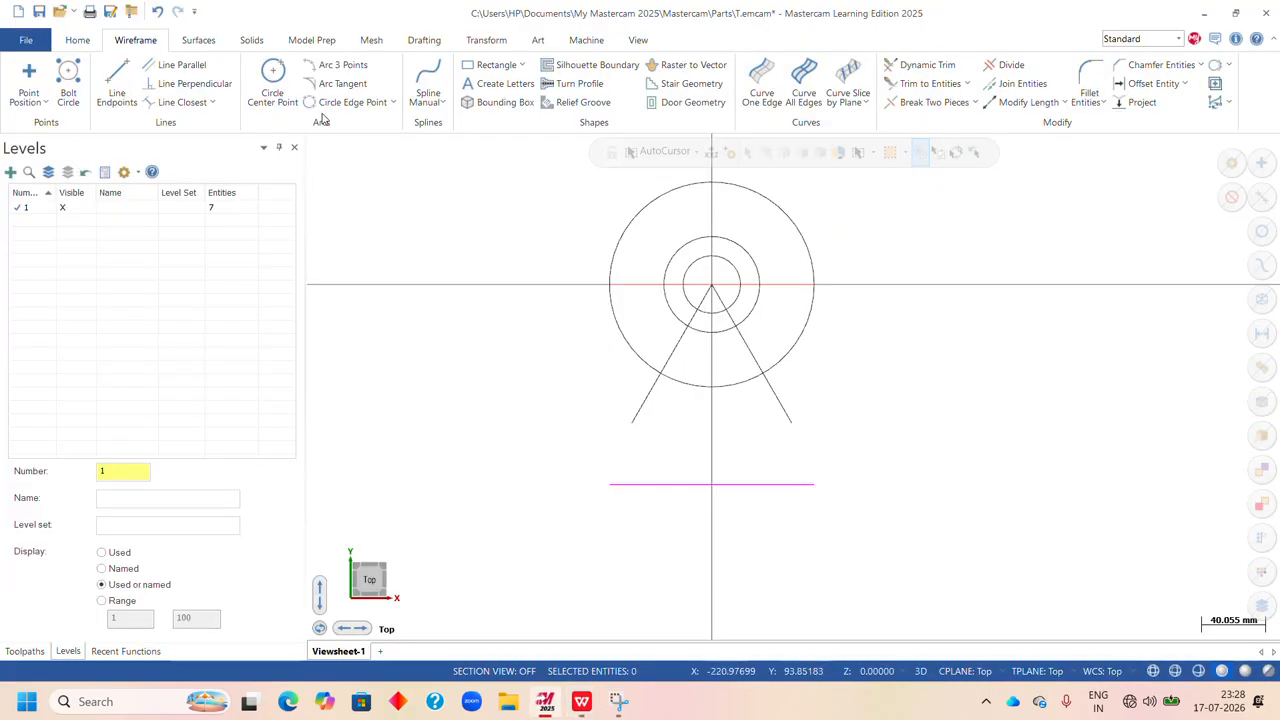
click(272, 80)
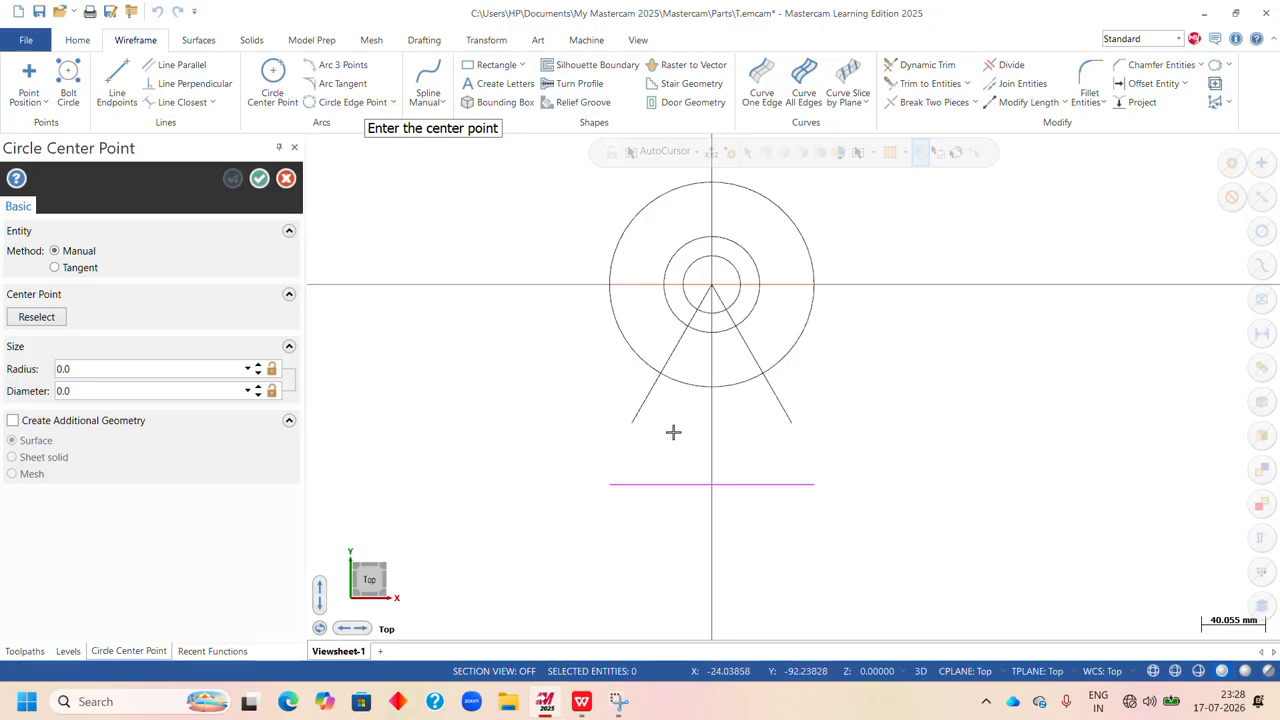
scroll(655, 390, up, 3)
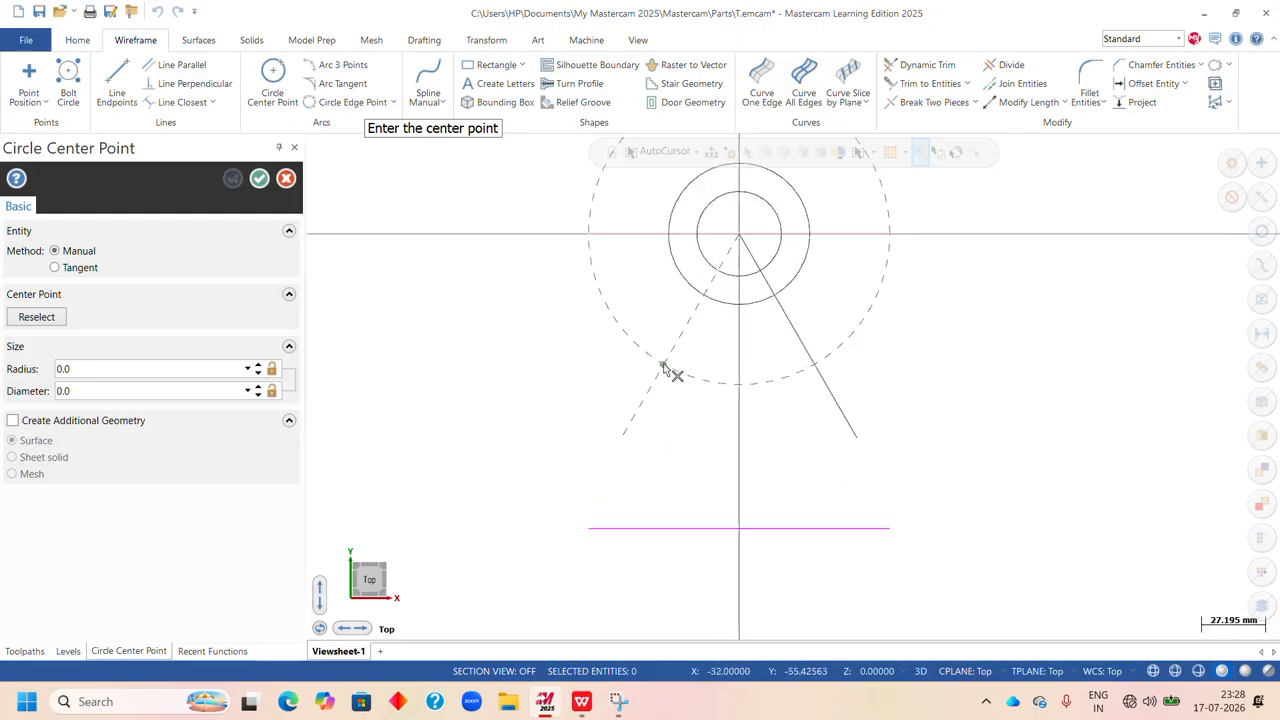
click(664, 367)
click(678, 390)
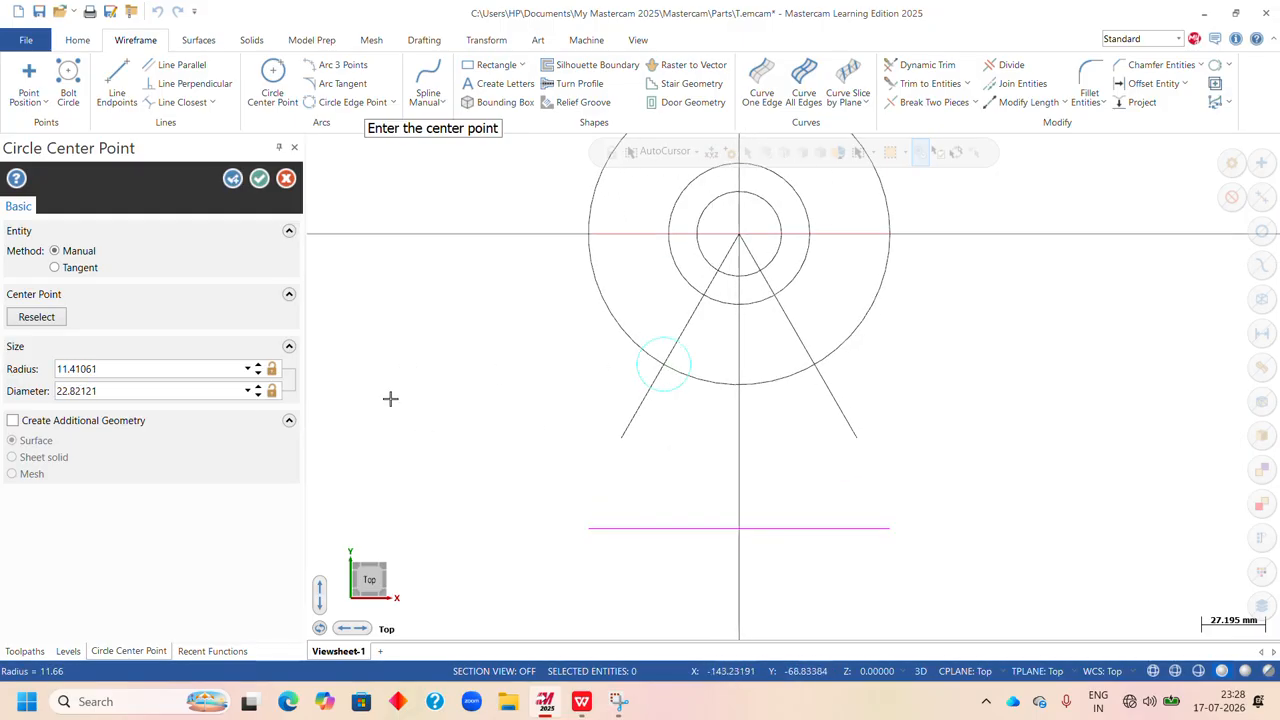
click(165, 390)
text(12)
key(Return)
click(663, 365)
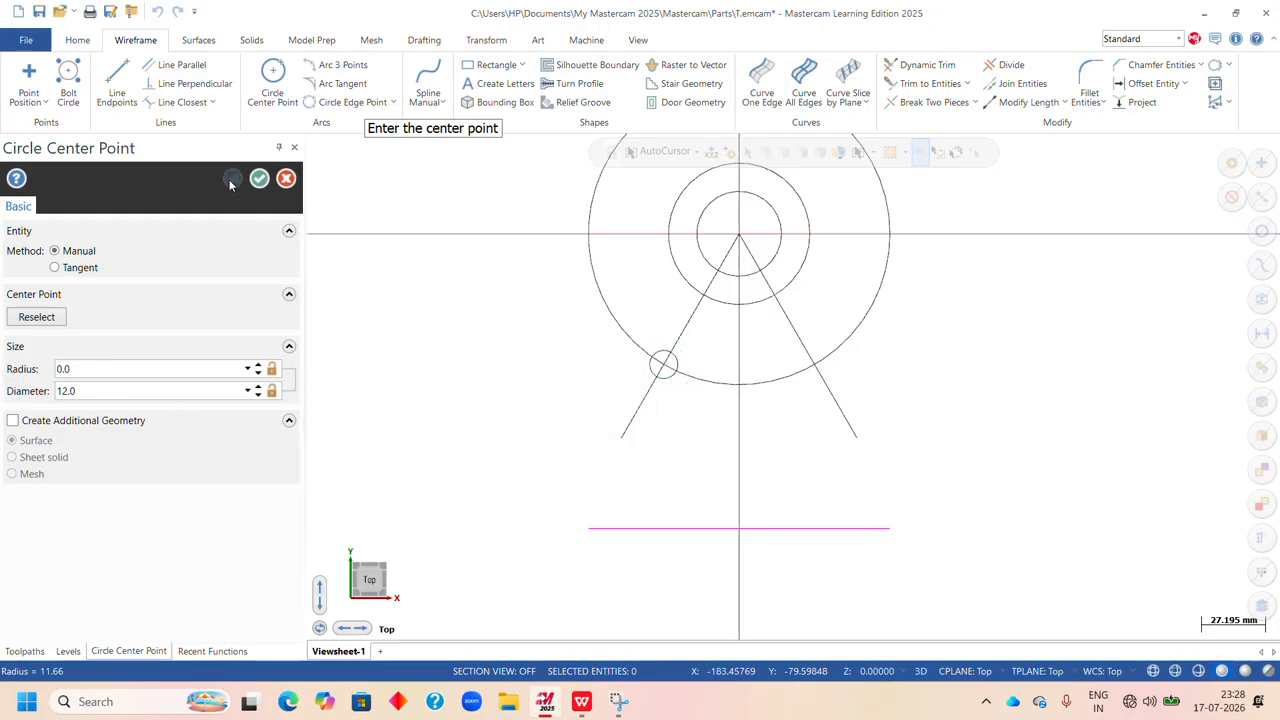
- Draw a 12 mm diameter circle where the right angled line crosses the 64 mm radius circle
click(815, 365)
click(824, 388)
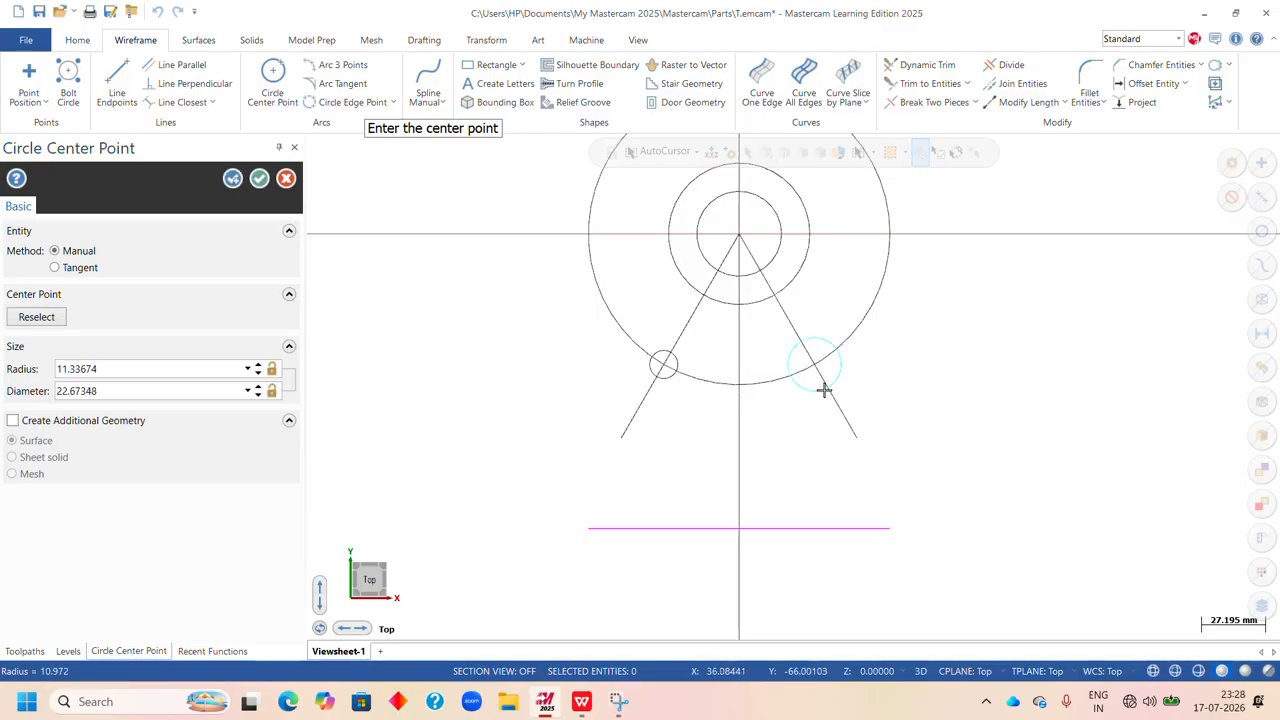
click(115, 392)
click(121, 392)
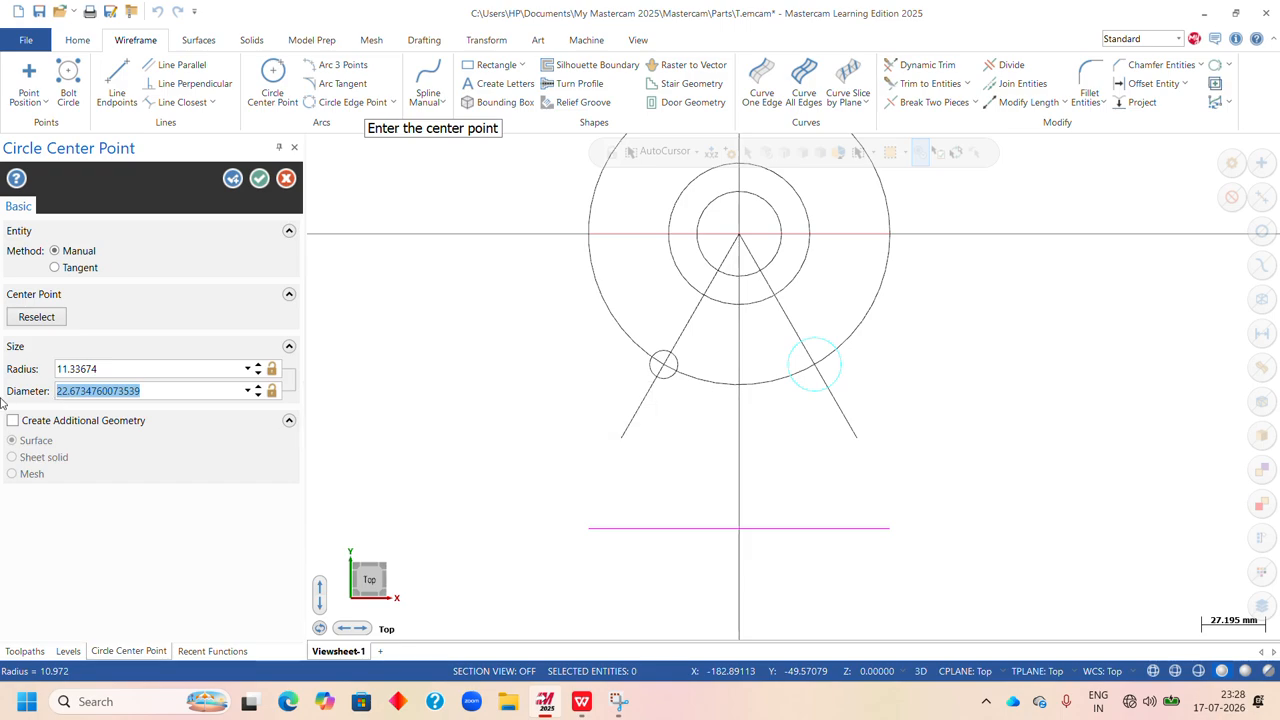
text(12)
key(Return)
click(233, 177)
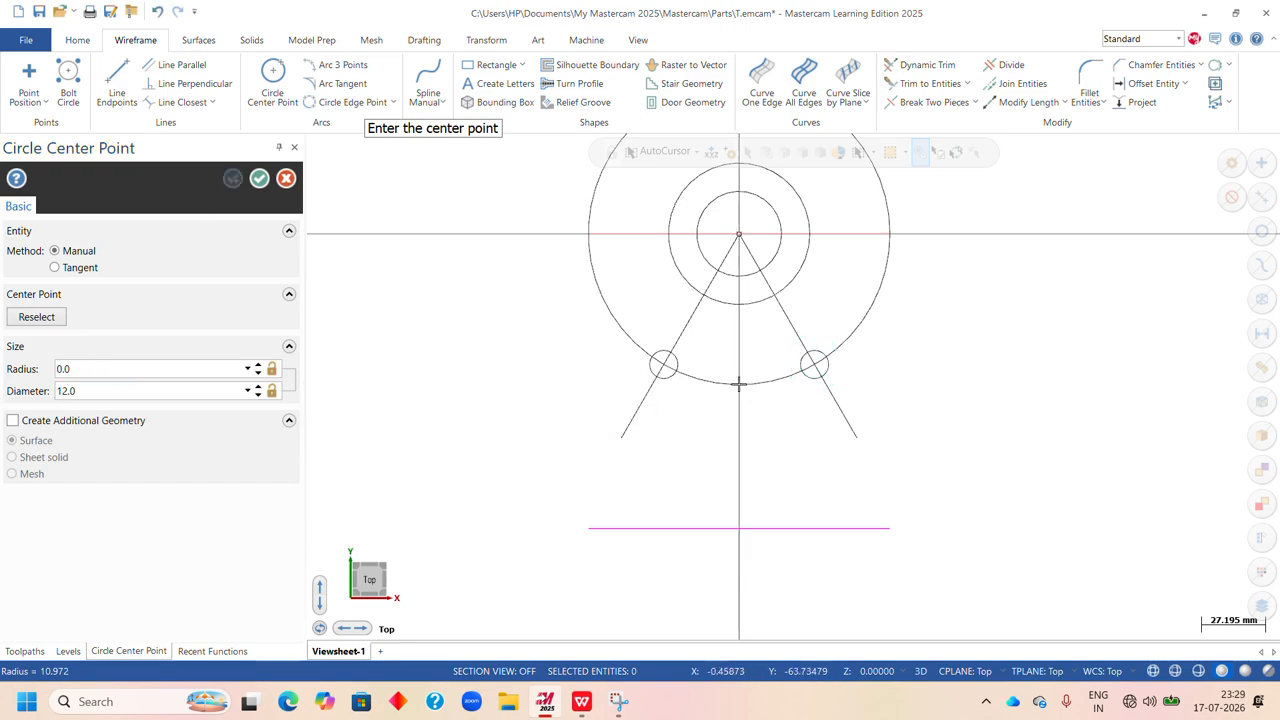
- Draw a 12 mm diameter circle centred on the bottom quadrant point of the 64 mm radius circle
click(696, 151)
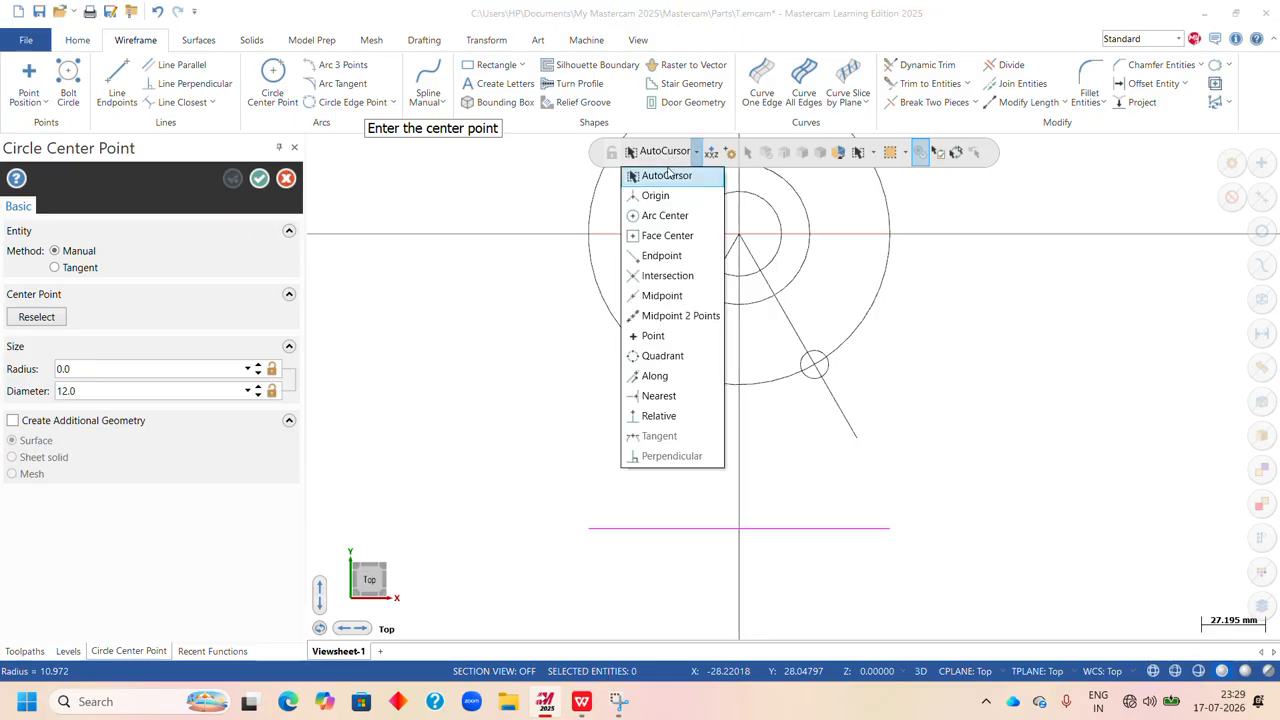
click(662, 355)
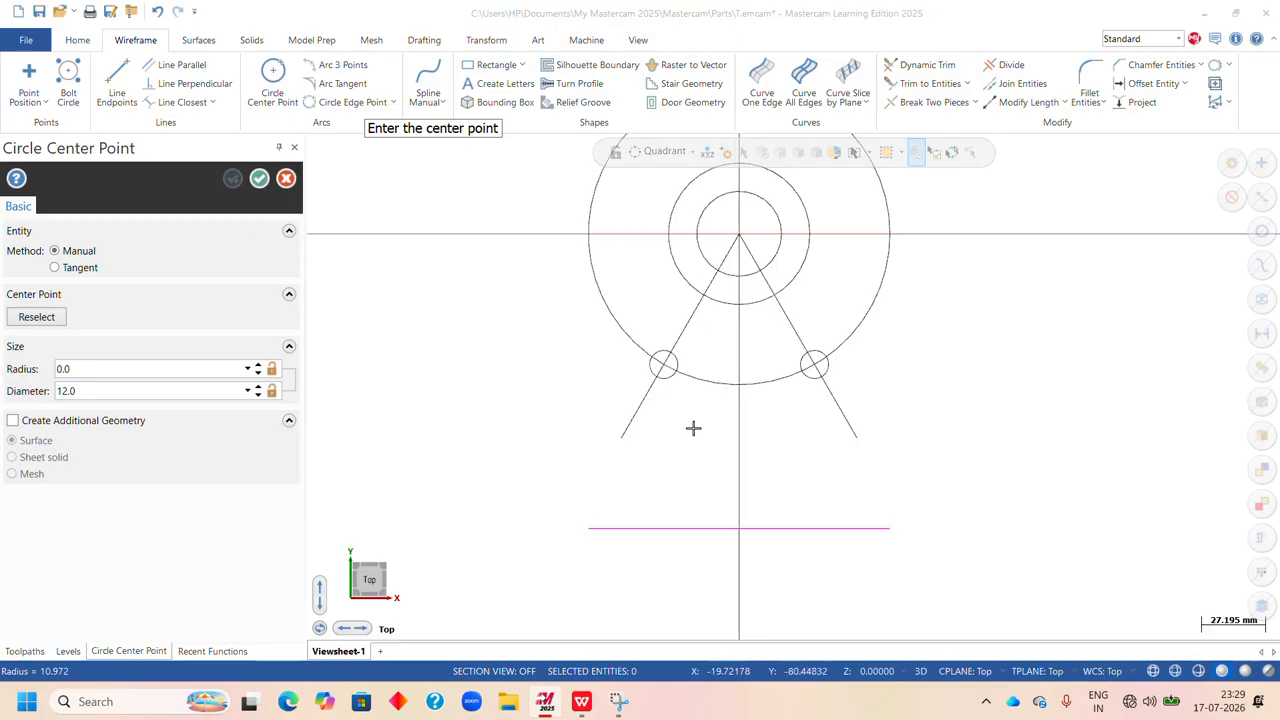
click(741, 390)
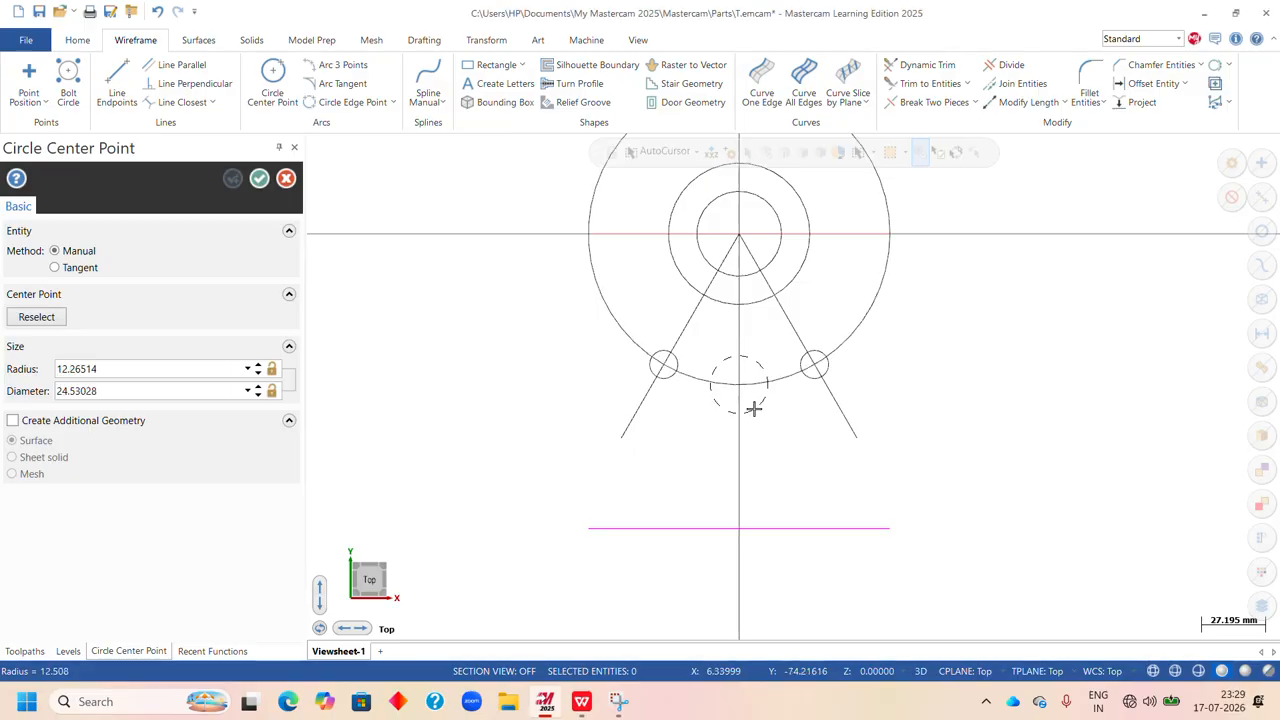
drag(175, 395, 3, 398)
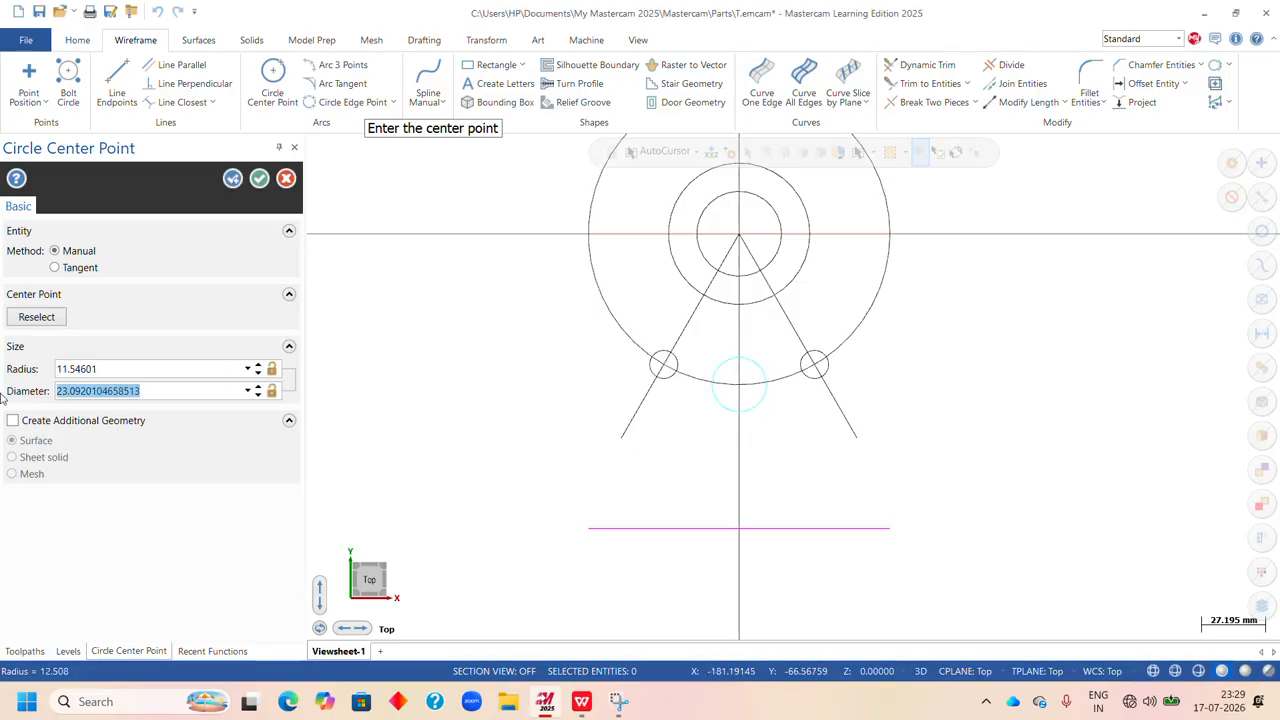
text(12)
key(Return)
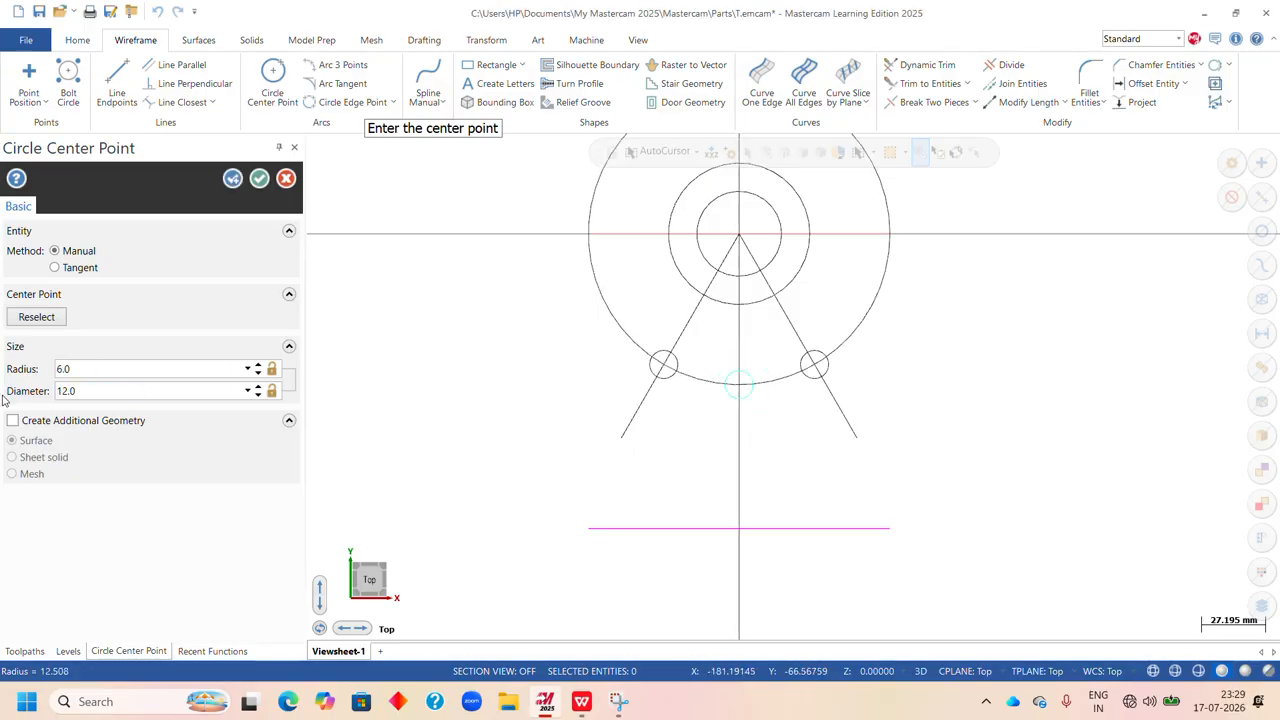
click(261, 181)
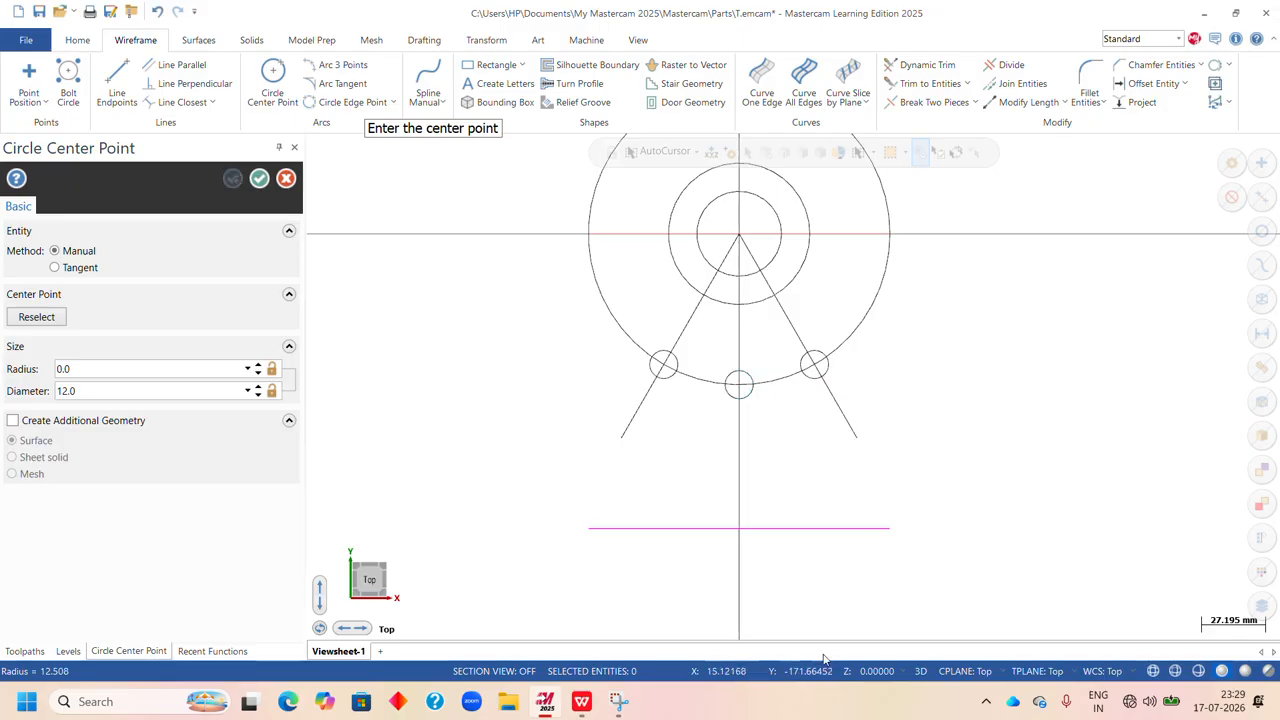
- Draw a 12 mm diameter circle centred on the midpoint of the lower offset line and finish the circle command
click(738, 529)
click(755, 556)
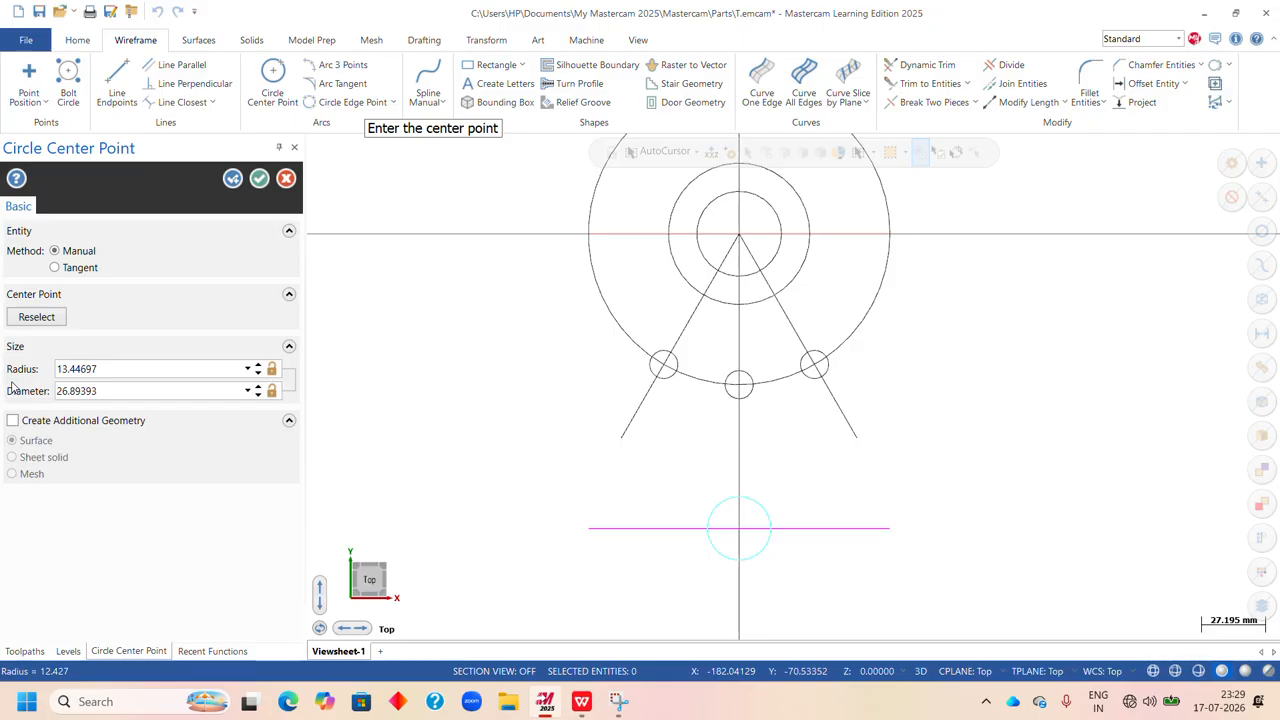
double_click(112, 391)
text(12)
key(Return)
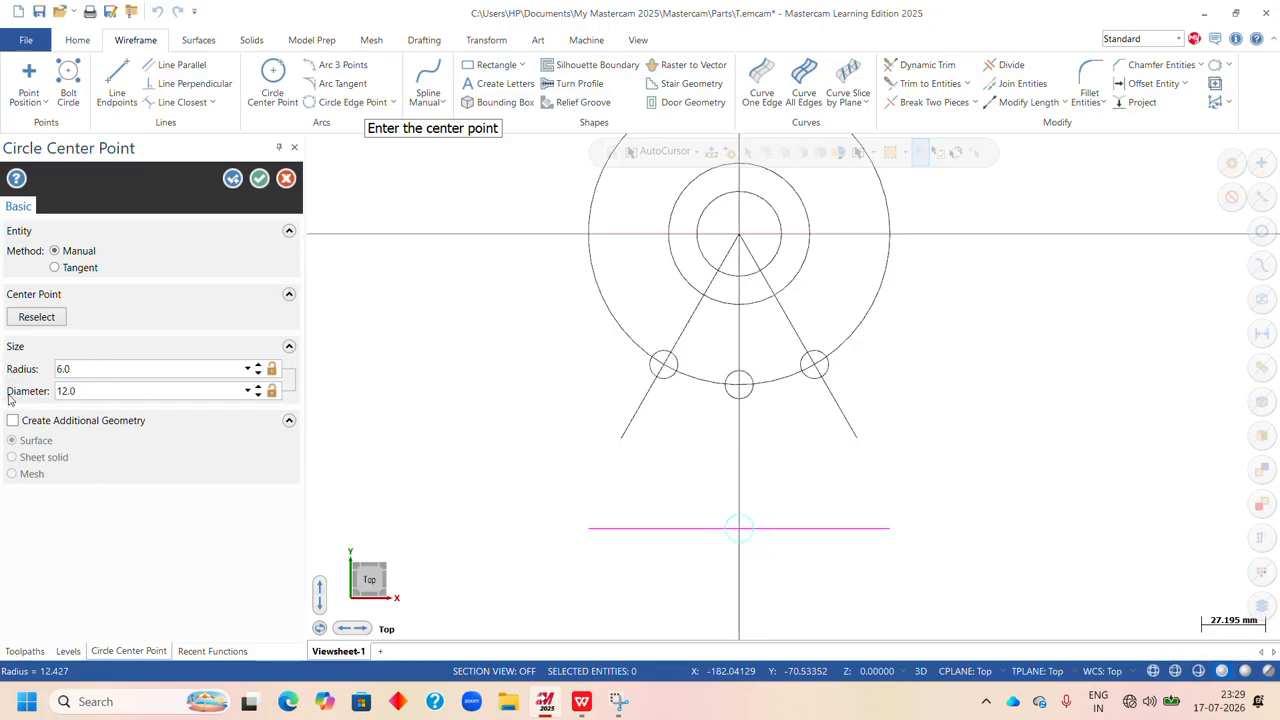
click(259, 179)
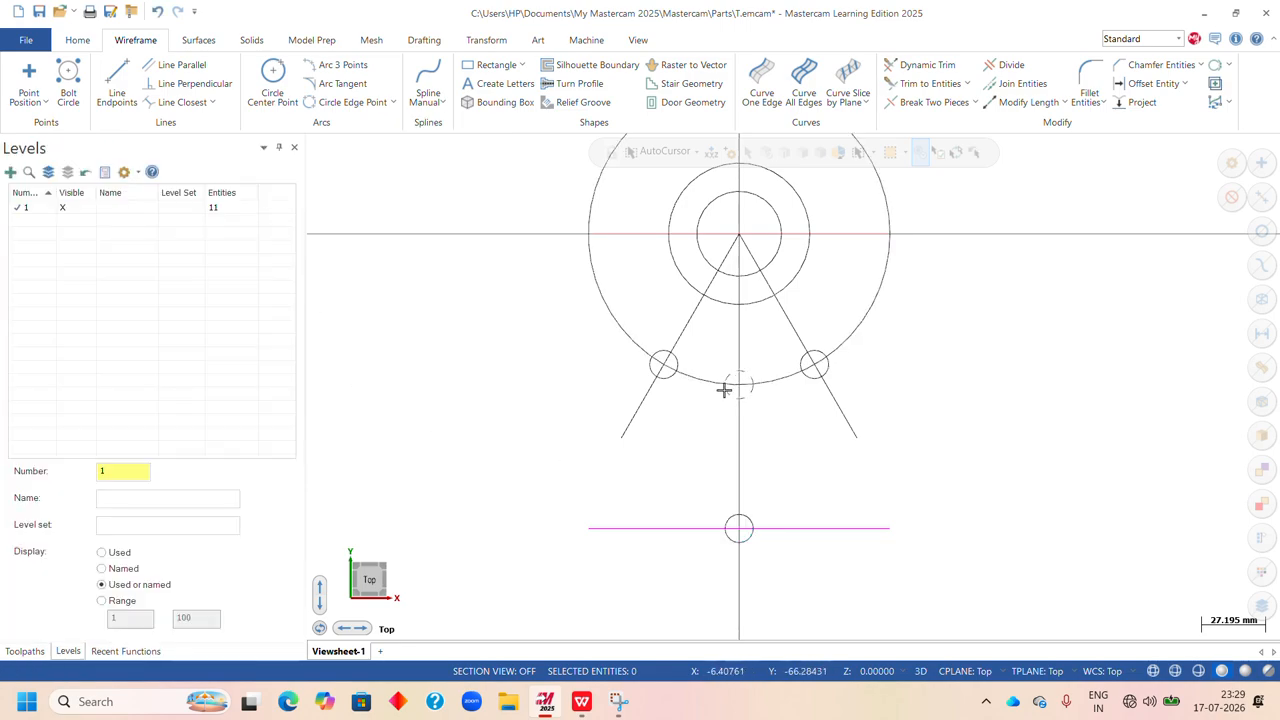
- Check the lug radius in WPS Office and draw a 10 mm radius circle in Mastercam concentric with the left angled line's 12 mm hole
click(583, 705)
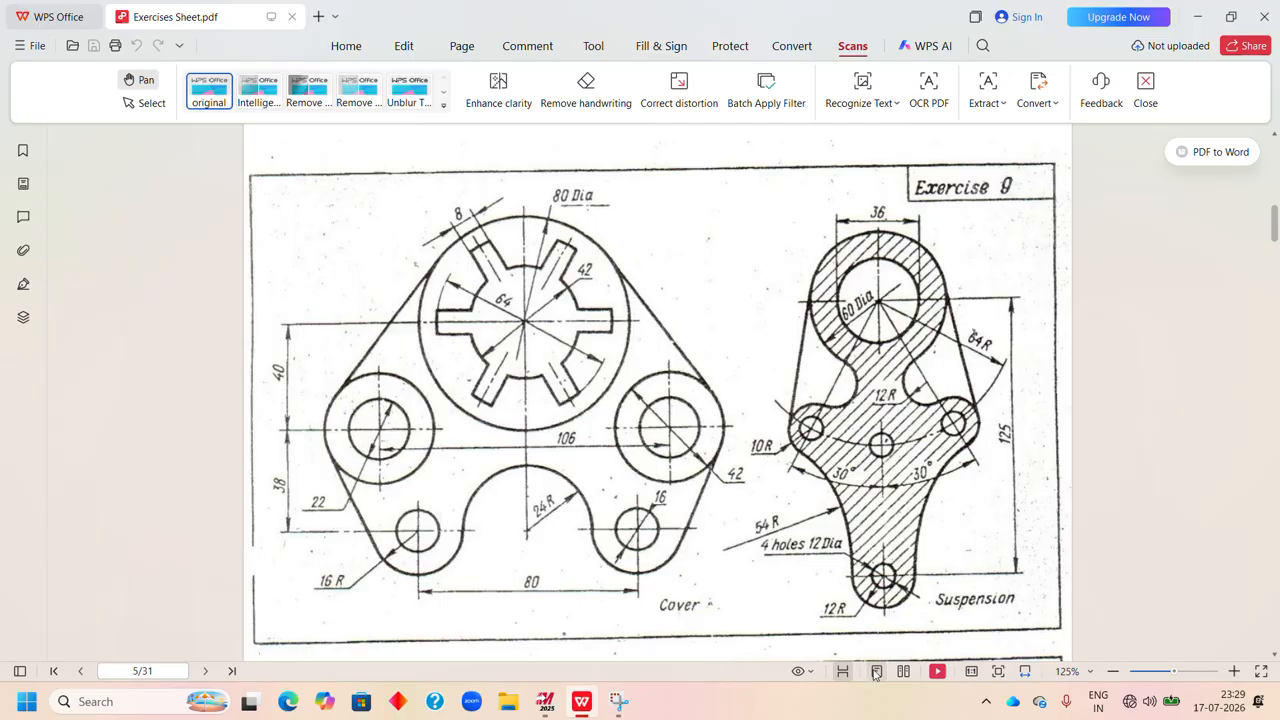
click(546, 701)
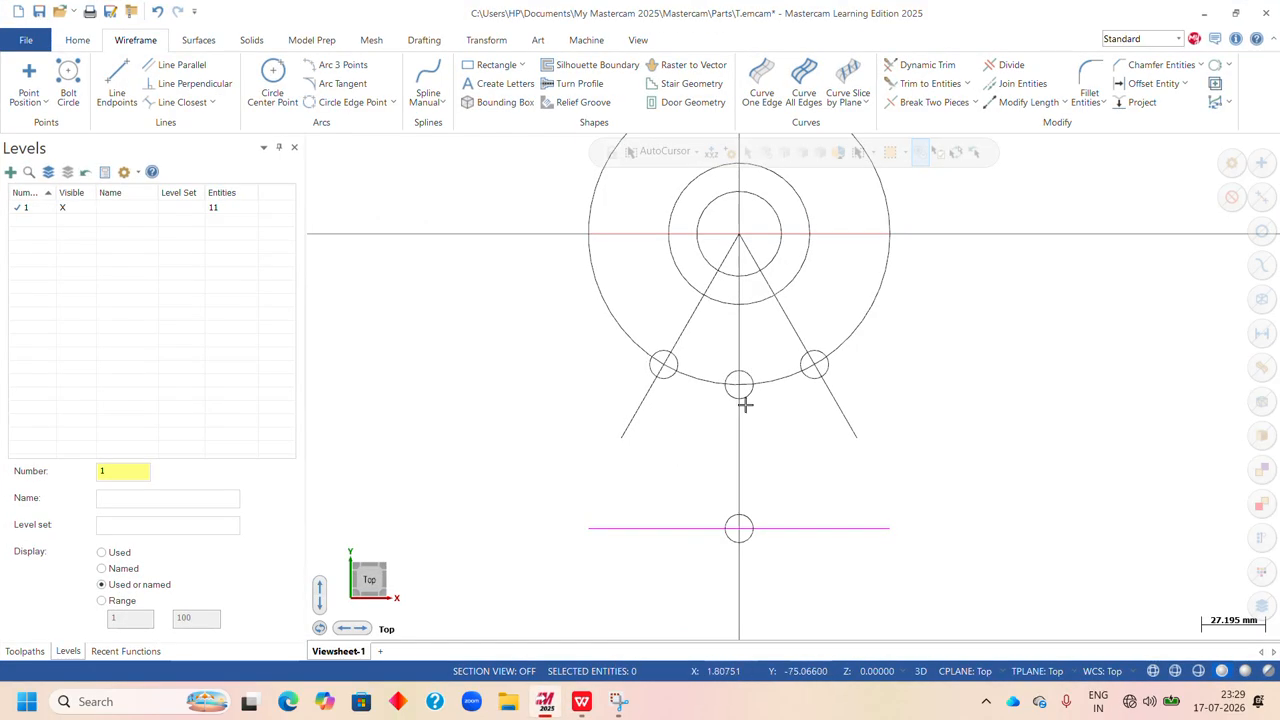
click(270, 77)
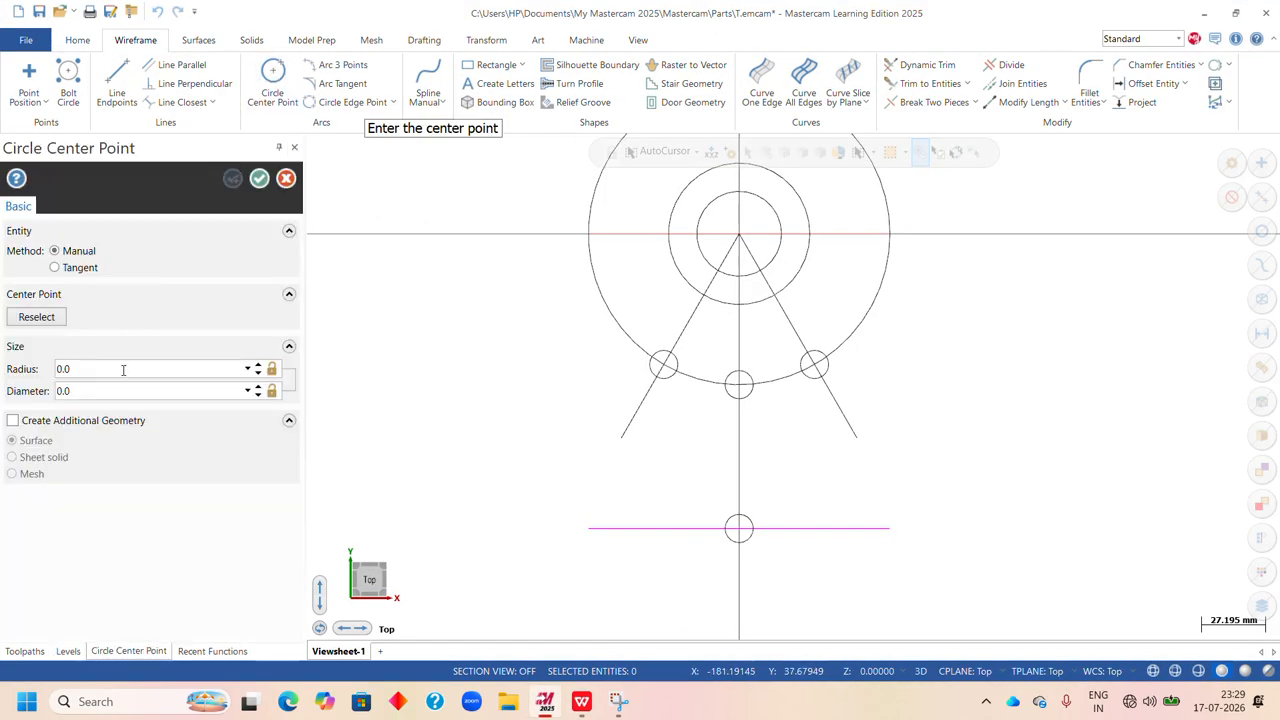
drag(113, 375, 8, 372)
key(Return)
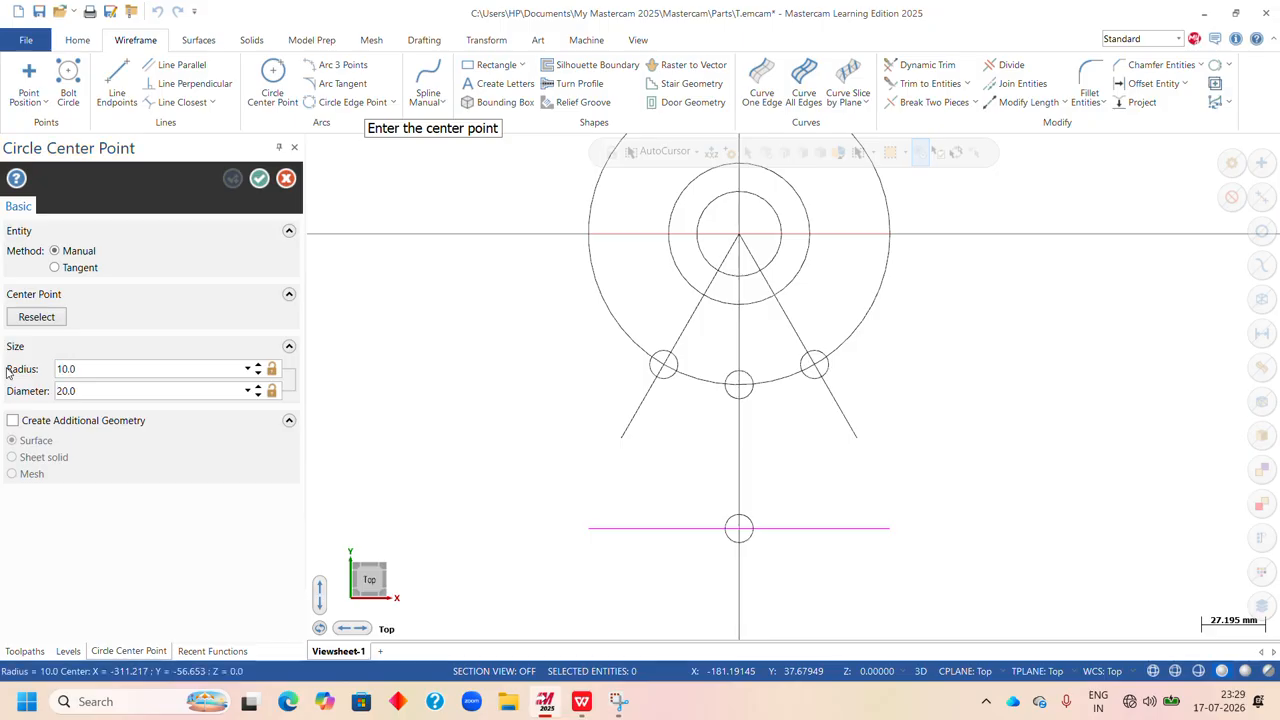
click(665, 368)
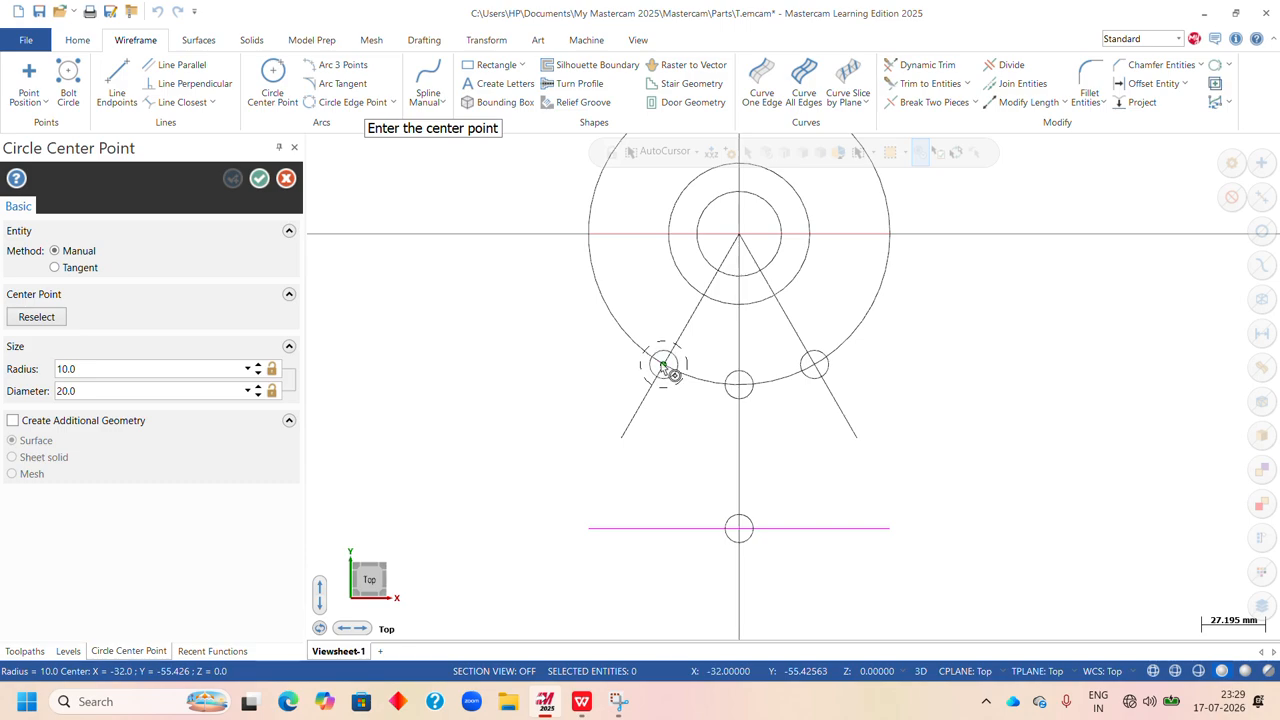
click(663, 363)
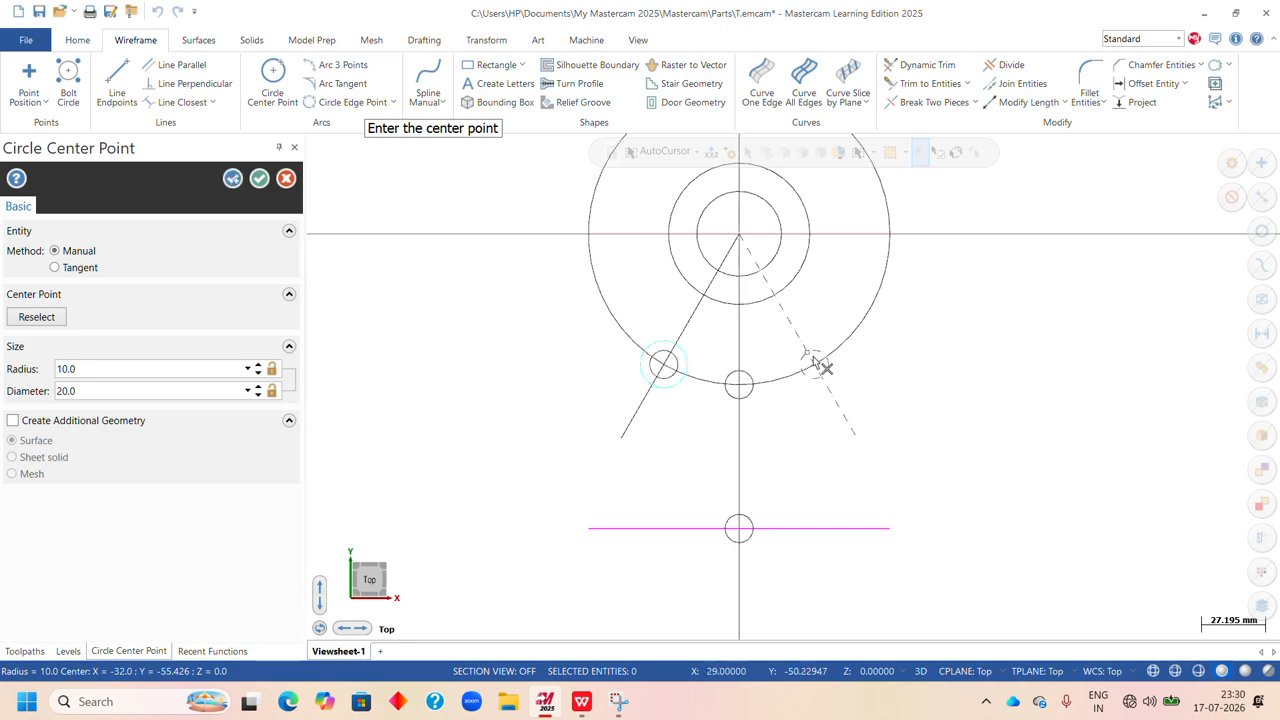
click(232, 178)
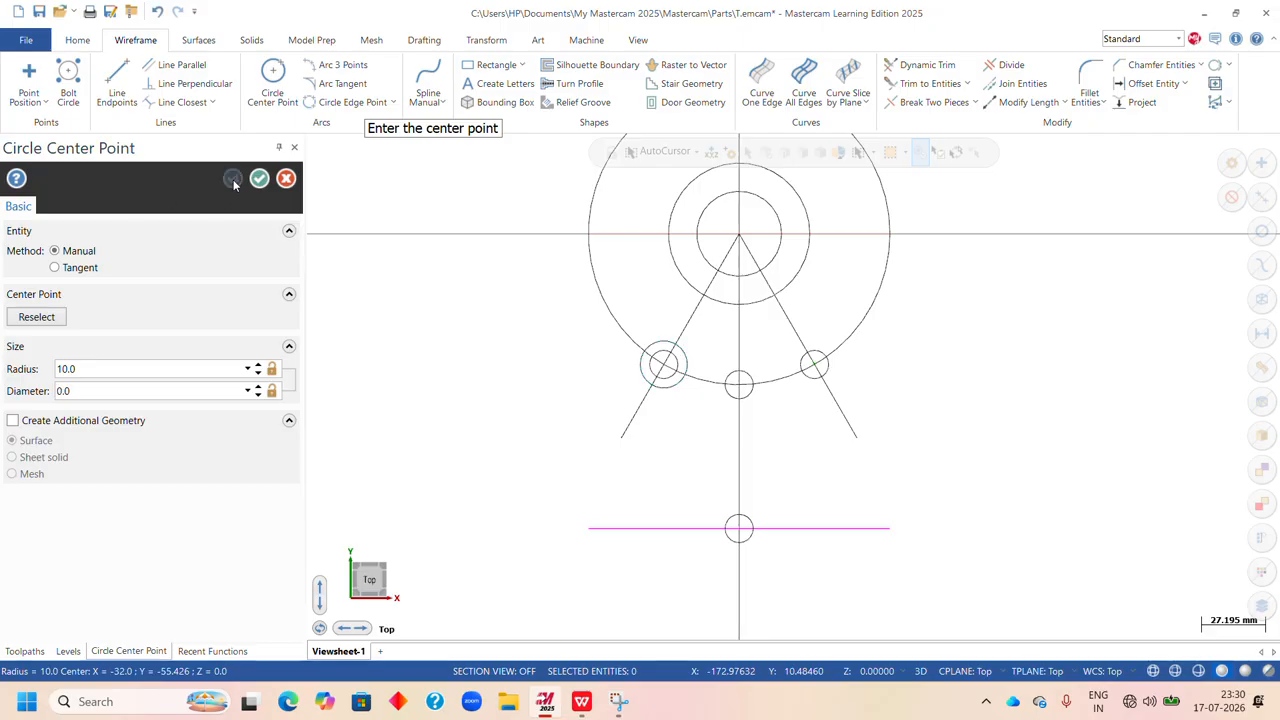
- Draw a 10 mm radius circle concentric with the 12 mm hole on the right angled line
click(814, 365)
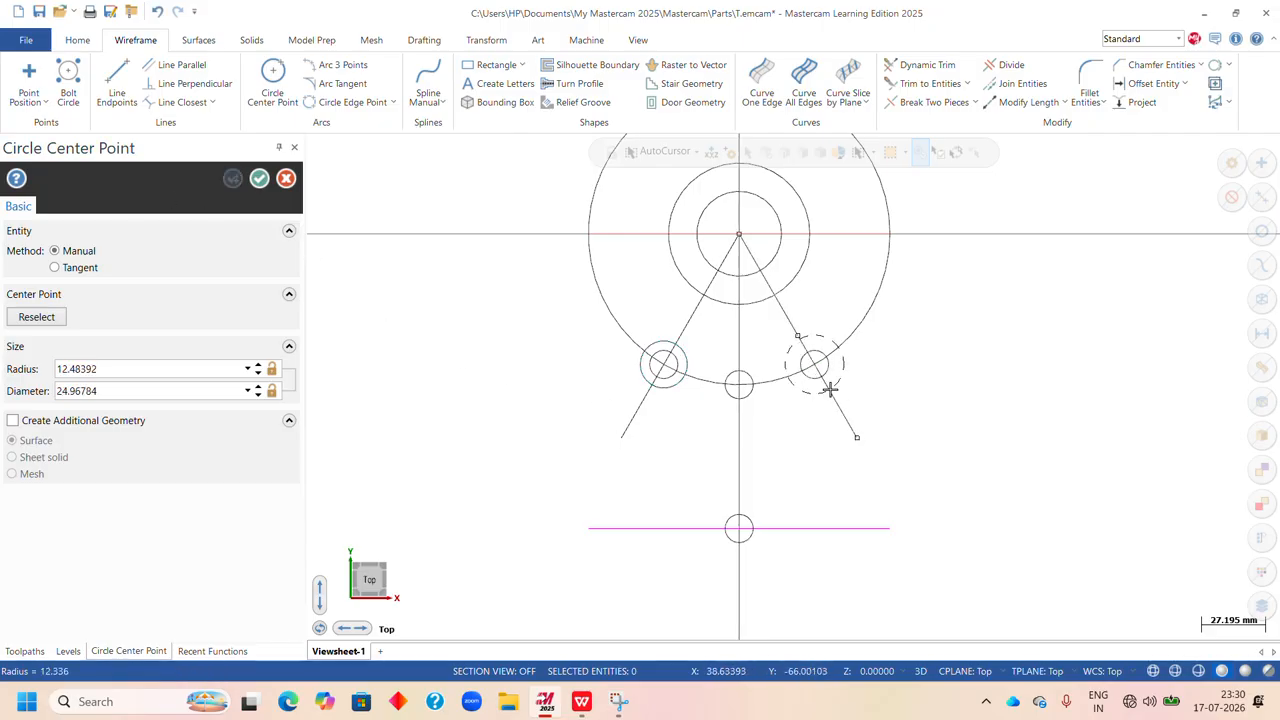
click(829, 390)
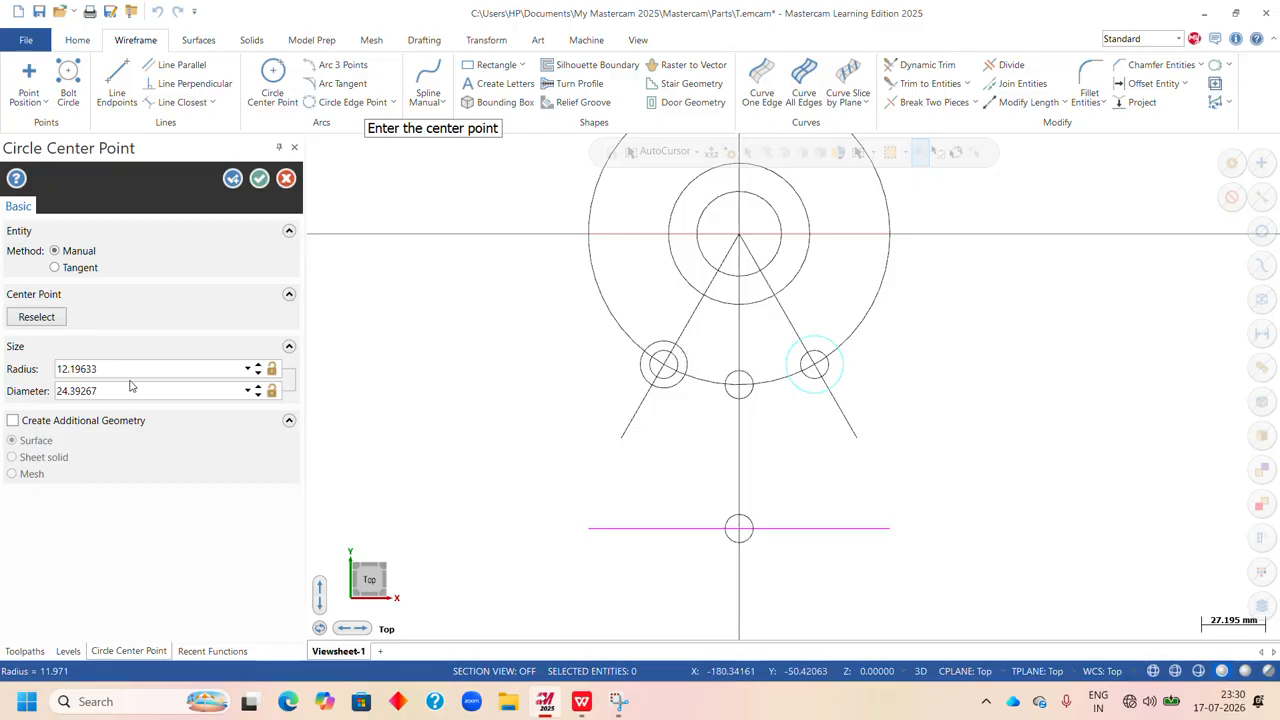
click(44, 372)
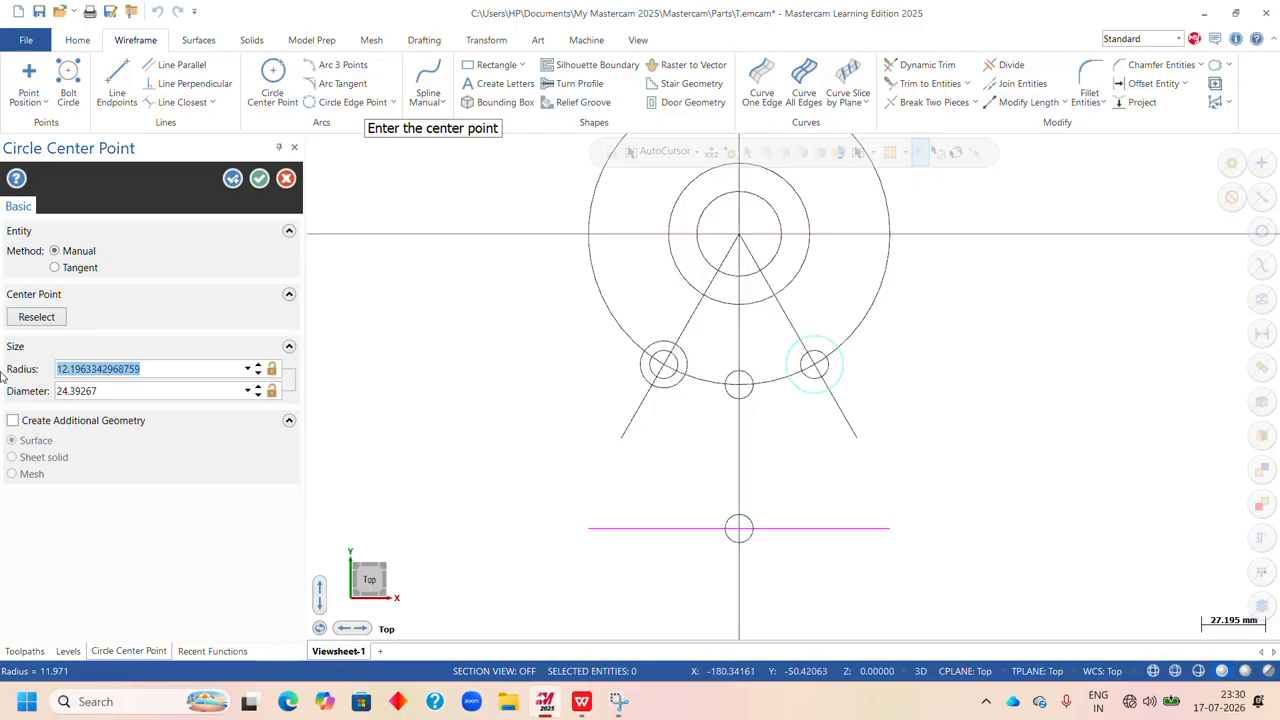
text(10)
key(Return)
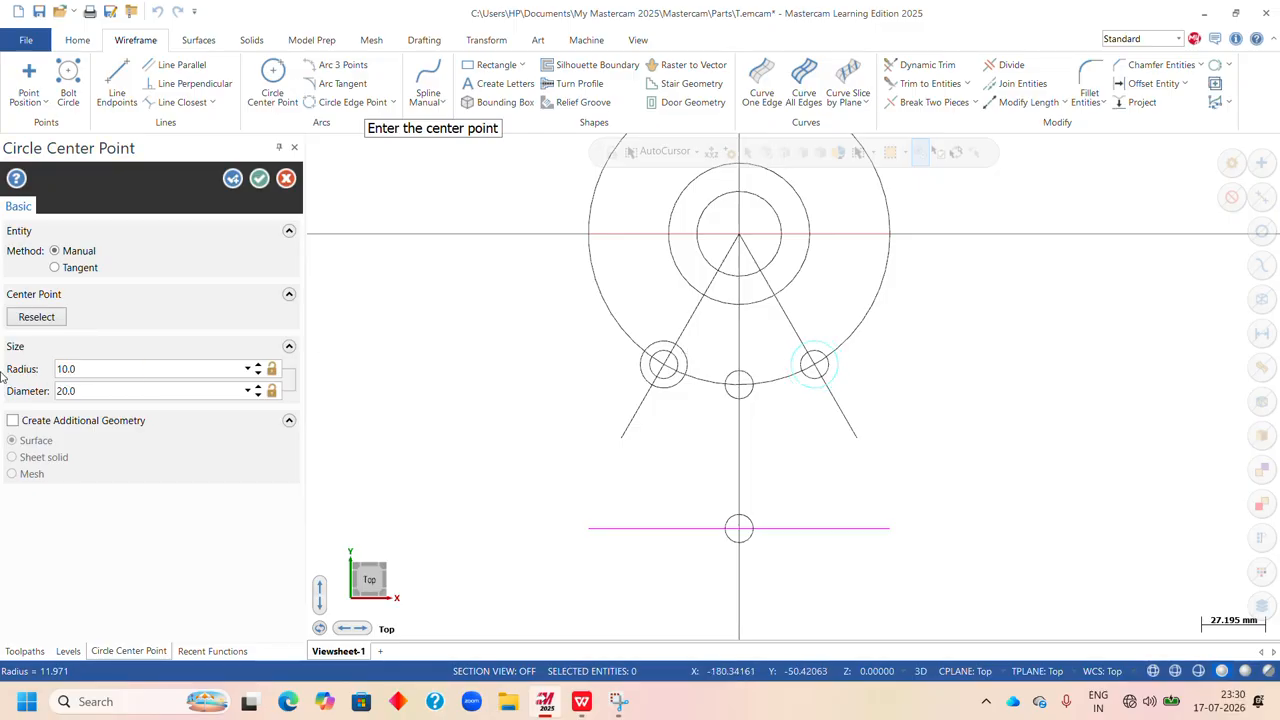
click(232, 180)
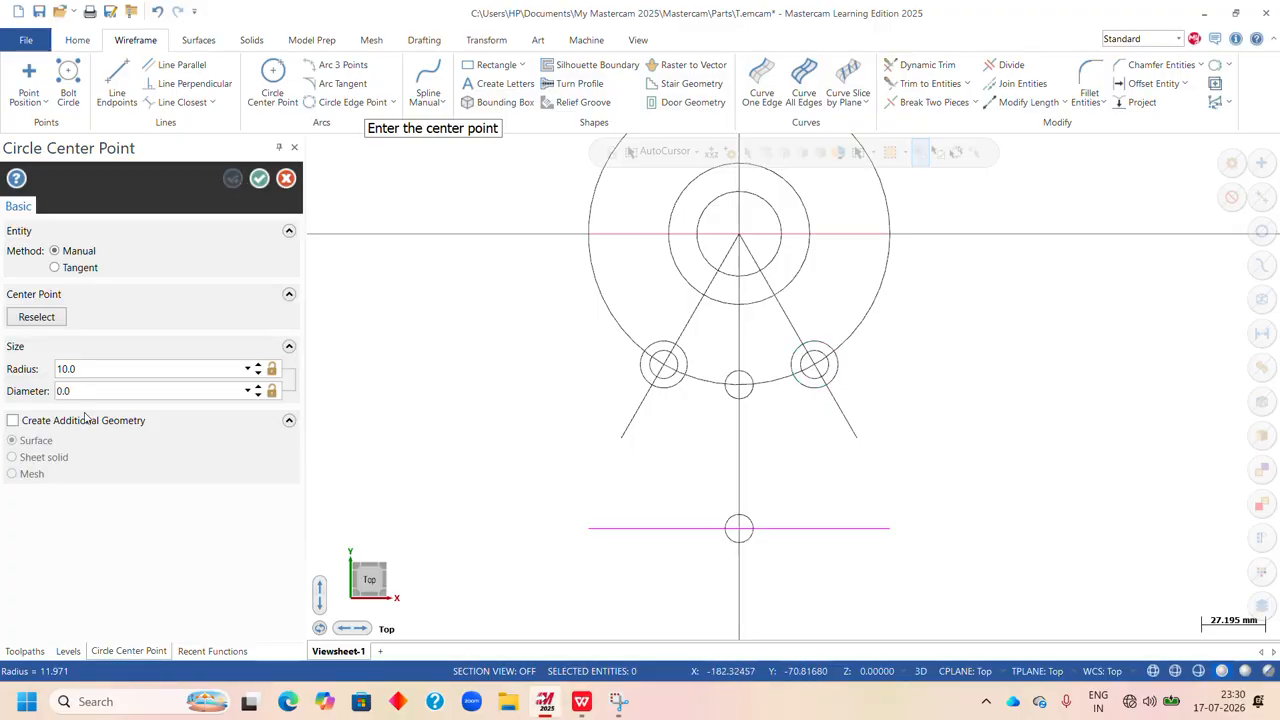
- Draw a 12 mm radius circle concentric with the hole on the lower offset line and finish the circle command
click(739, 528)
click(757, 550)
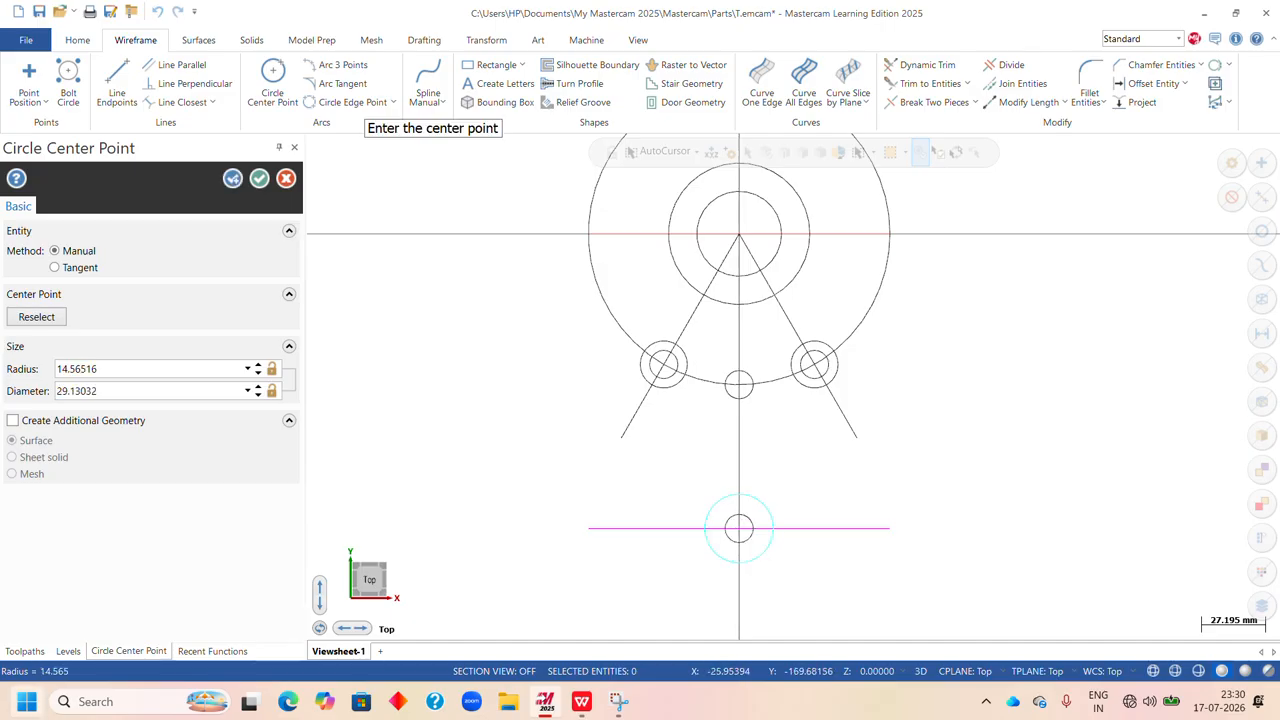
double_click(142, 372)
text(12)
key(Return)
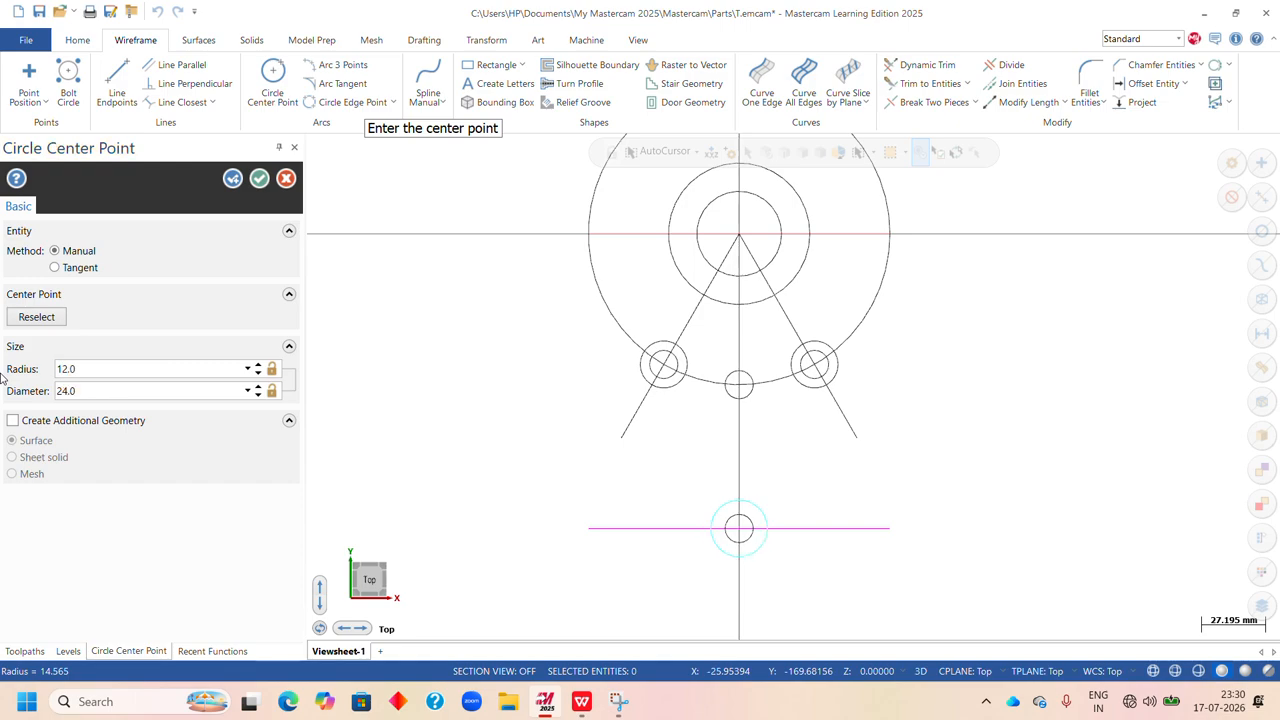
click(258, 179)
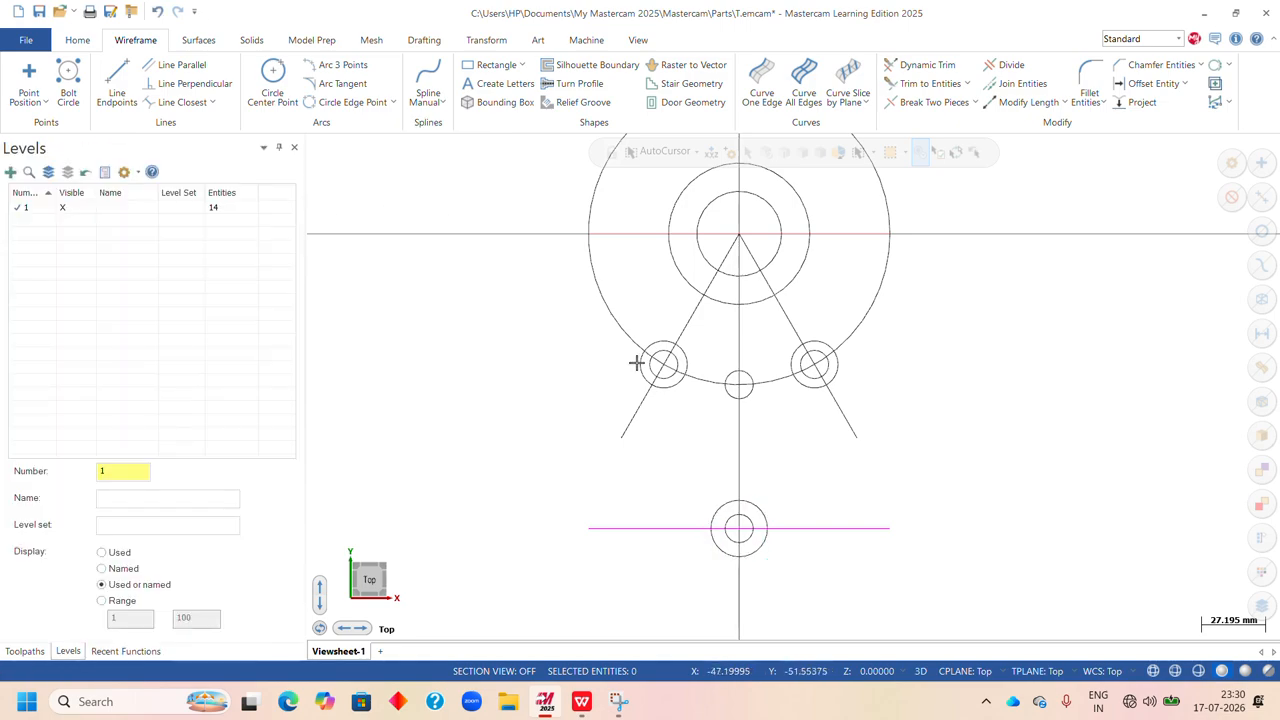
- Change the line style of the 64 mm radius construction circle to the dash-dot centre line style
scroll(690, 405, down, 3)
scroll(698, 364, up, 1)
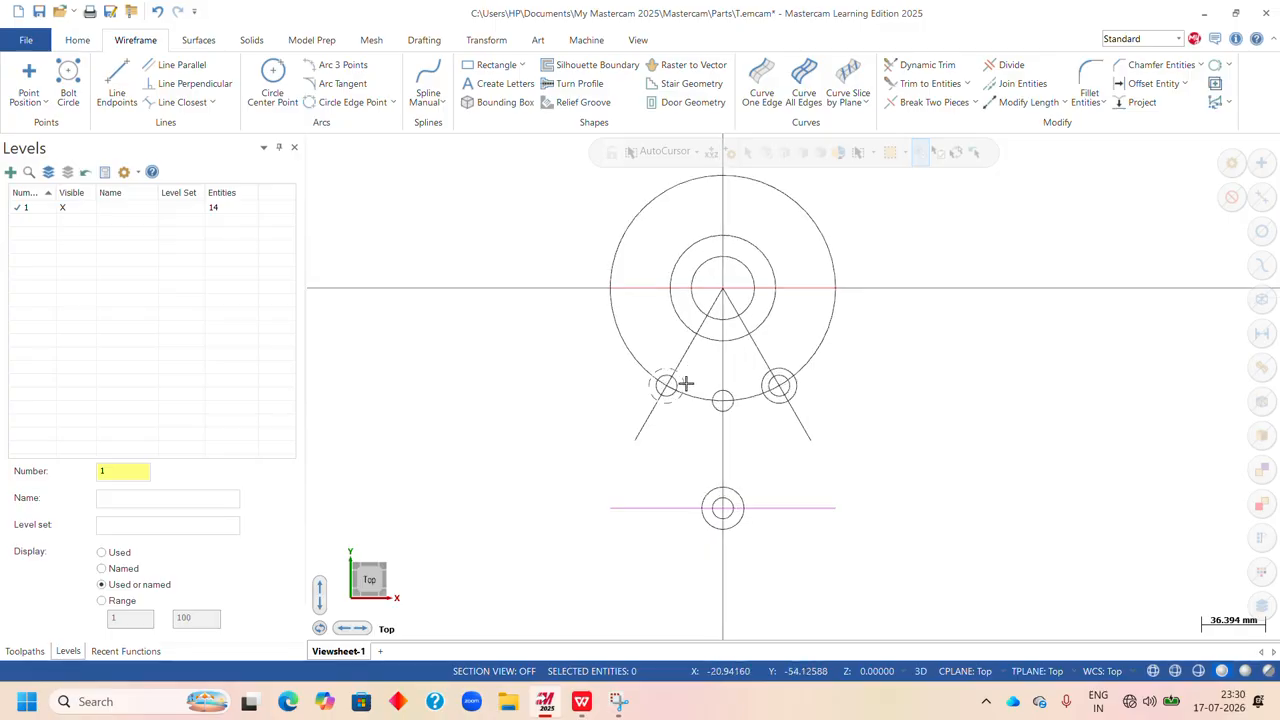
click(818, 228)
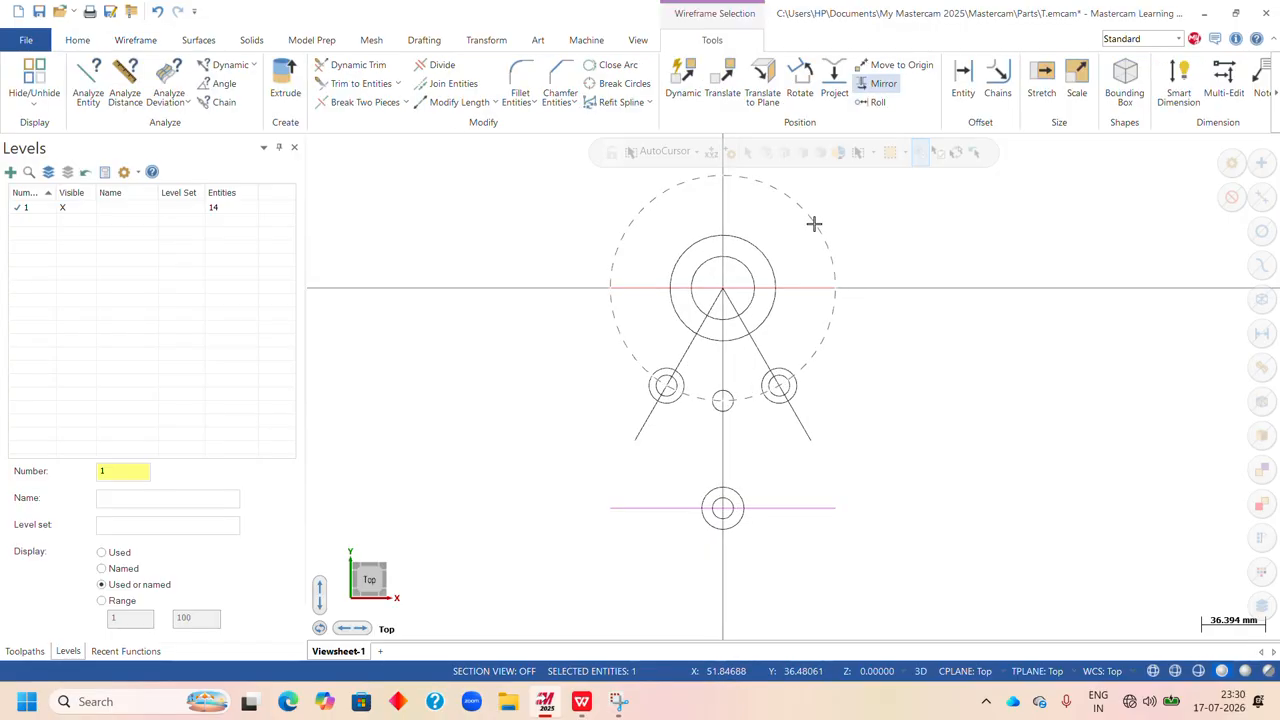
right_click(951, 183)
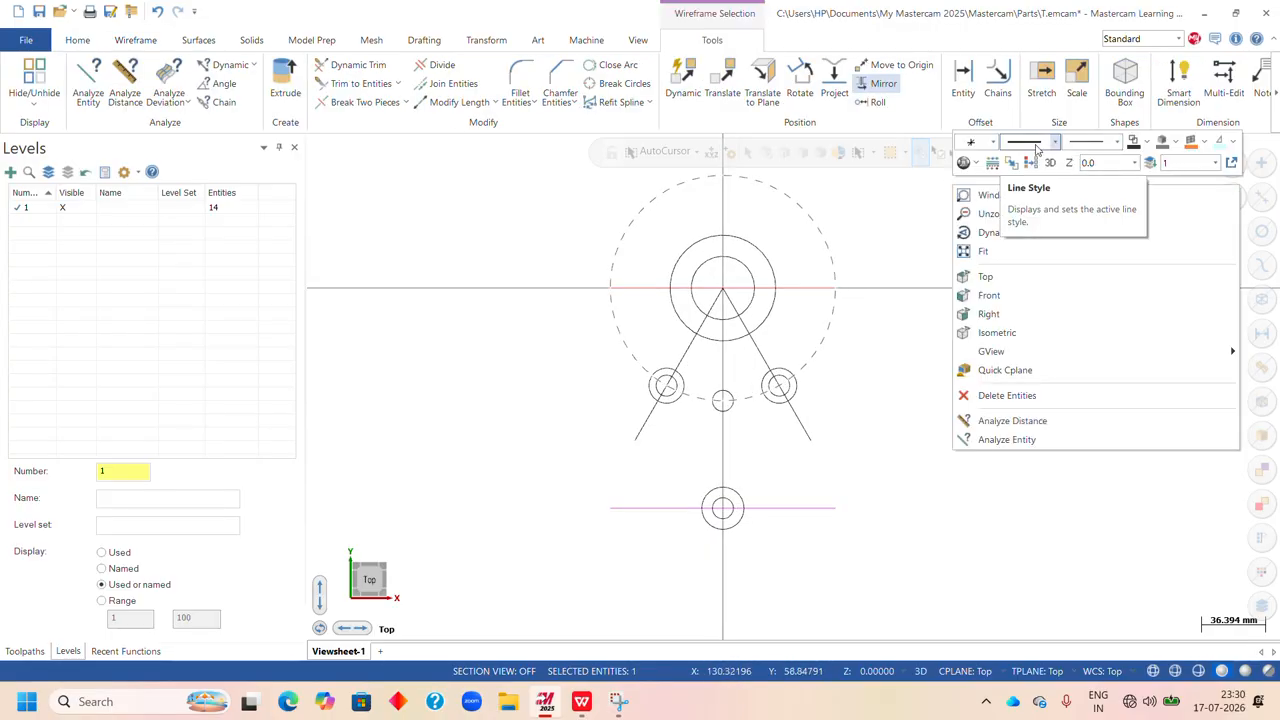
click(1040, 143)
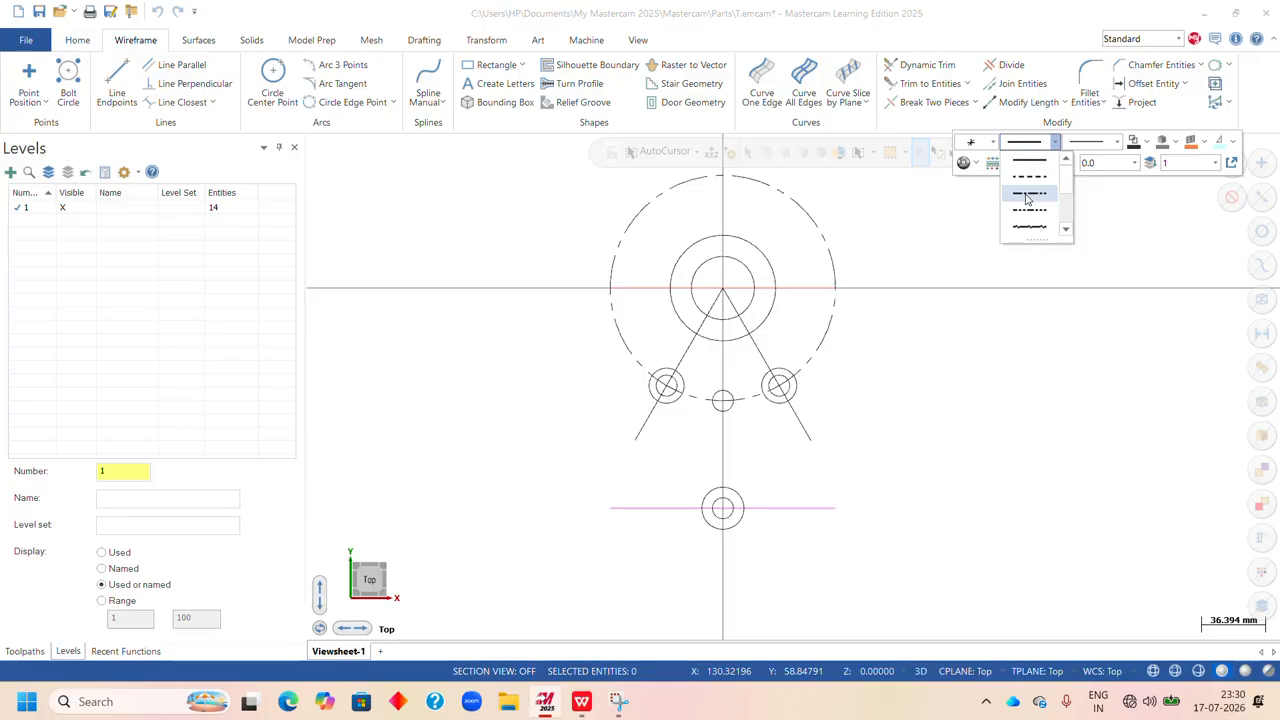
click(1027, 198)
scroll(723, 314, down, 3)
scroll(725, 441, up, 4)
scroll(716, 405, down, 1)
scroll(716, 405, down, 1)
scroll(723, 312, up, 2)
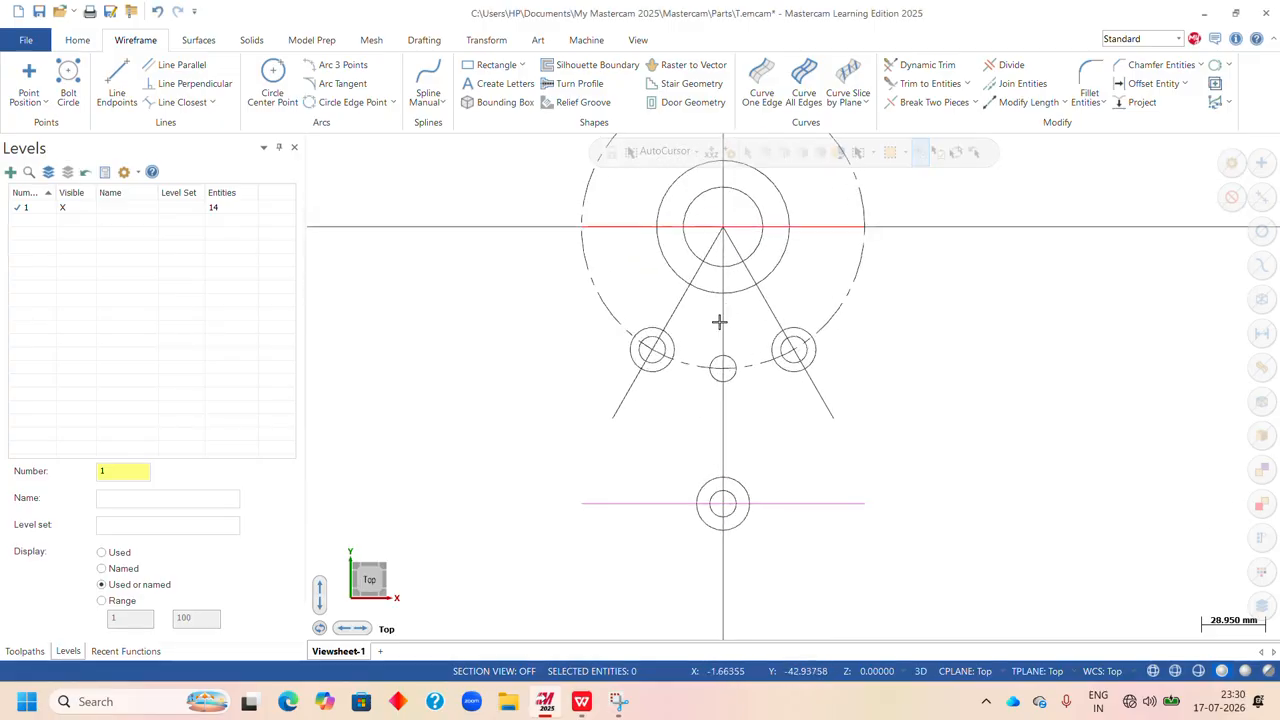
scroll(719, 323, down, 1)
scroll(769, 237, down, 1)
scroll(763, 257, up, 2)
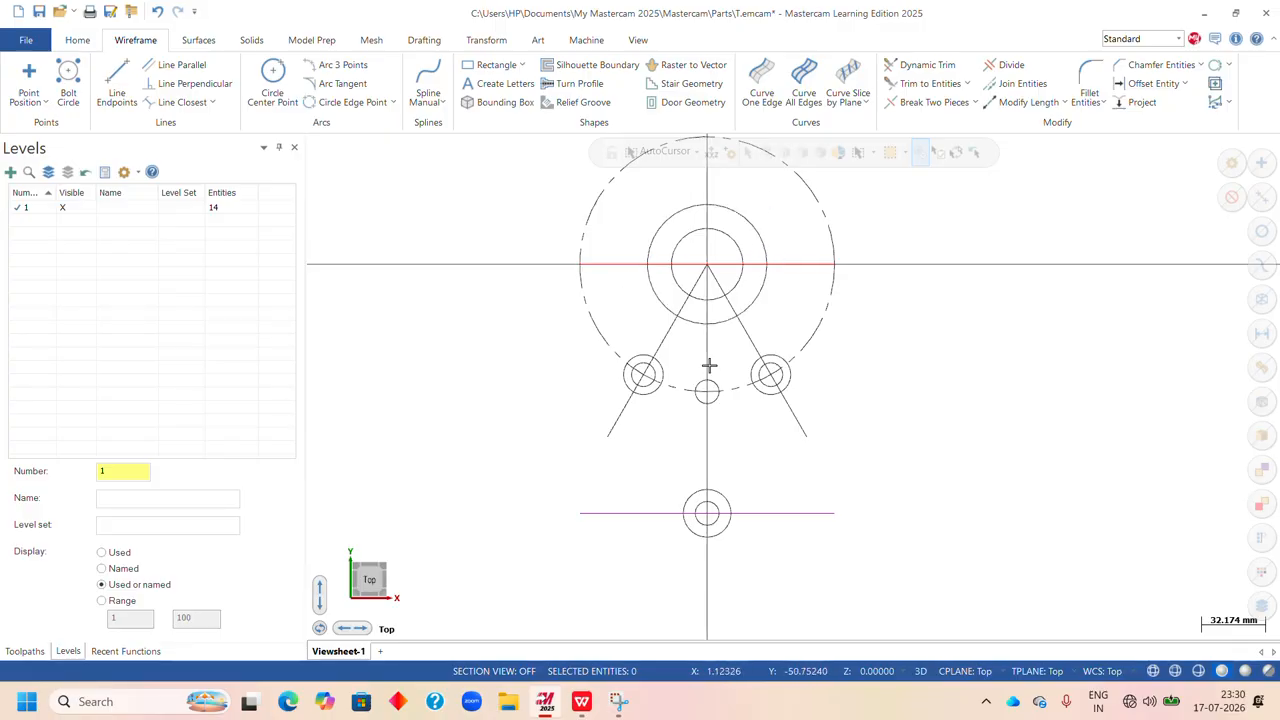
scroll(709, 365, down, 1)
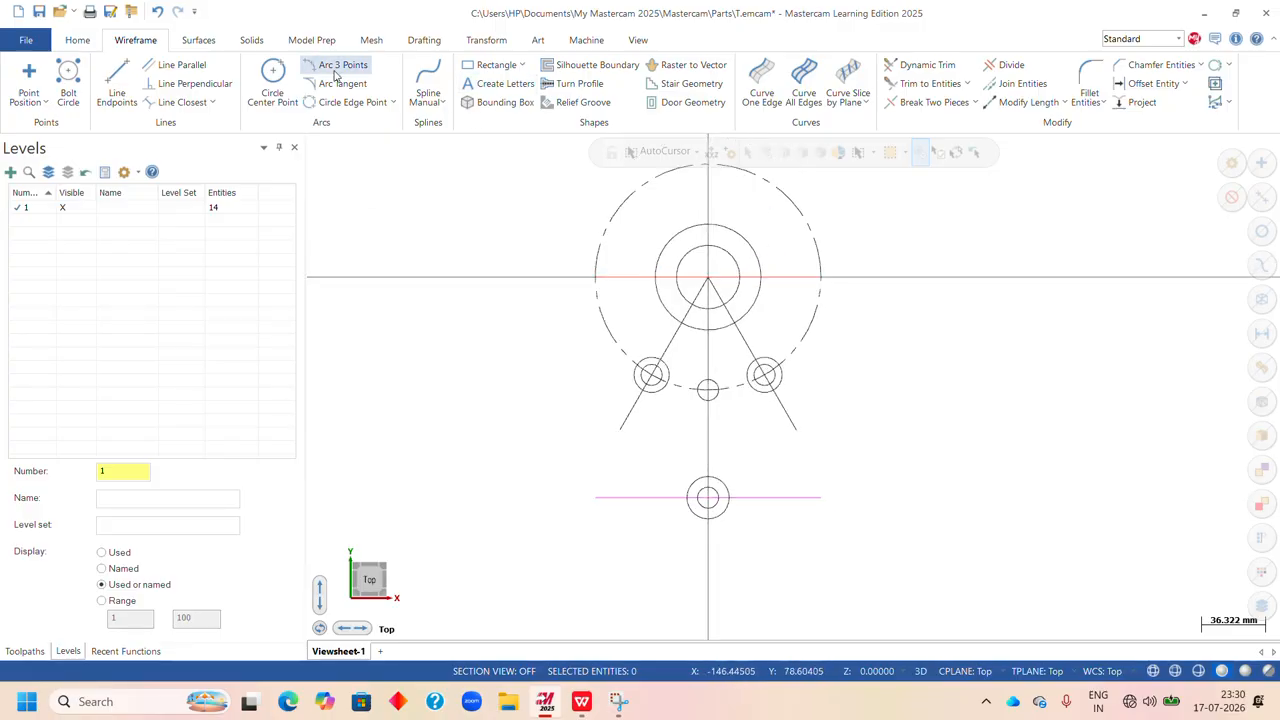
- Check the sheet in WPS Office and create a 12 mm fillet in Mastercam between the 60 mm diameter circle and the right 10 mm radius circle
click(585, 706)
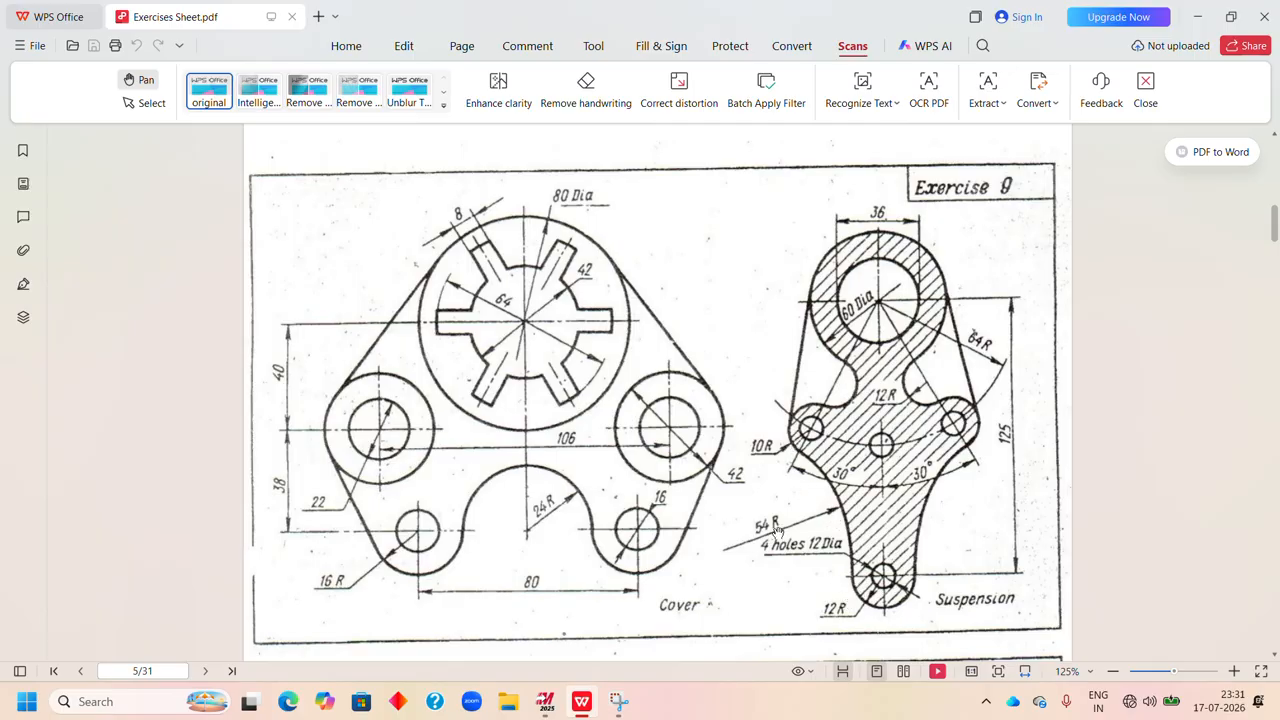
click(545, 701)
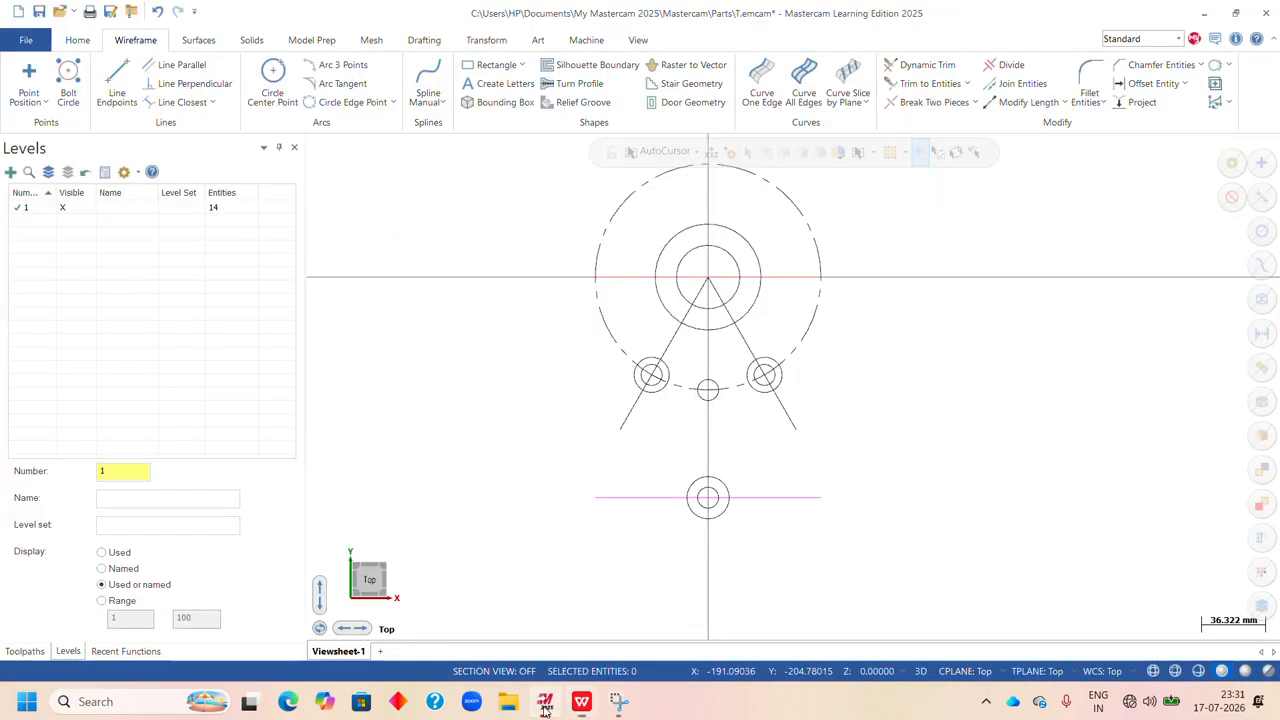
click(1083, 68)
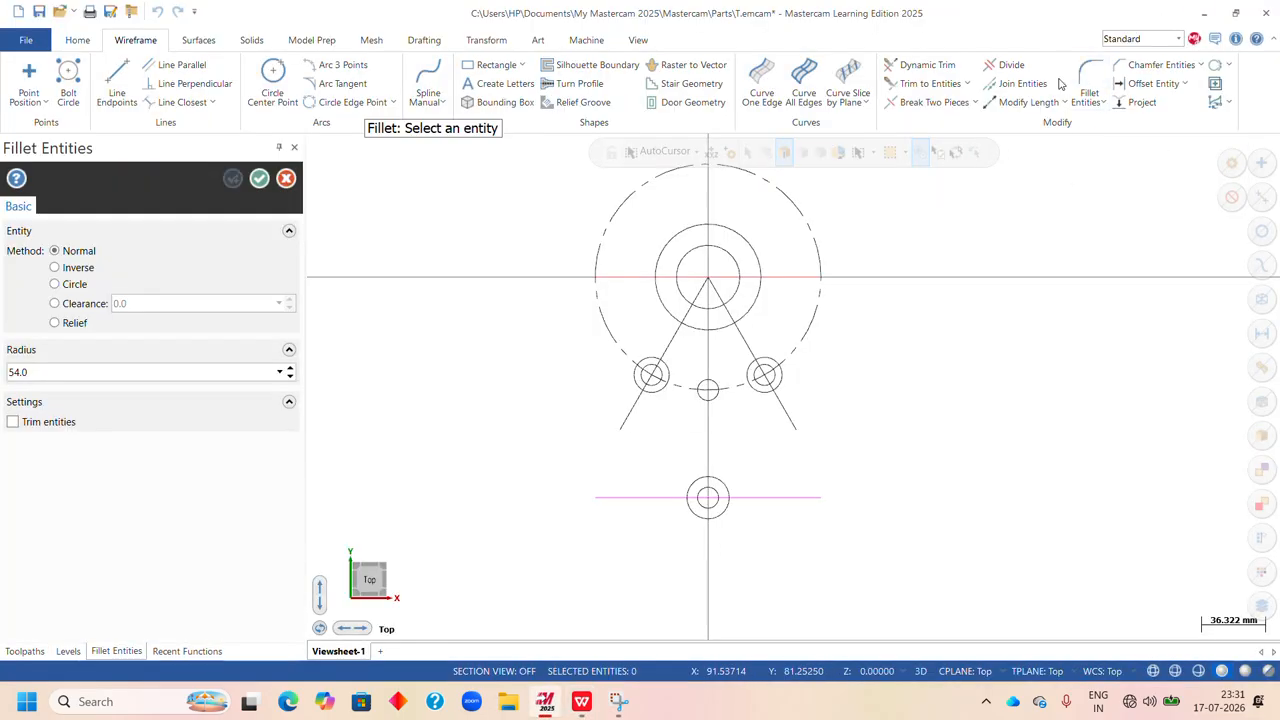
drag(103, 372, 3, 383)
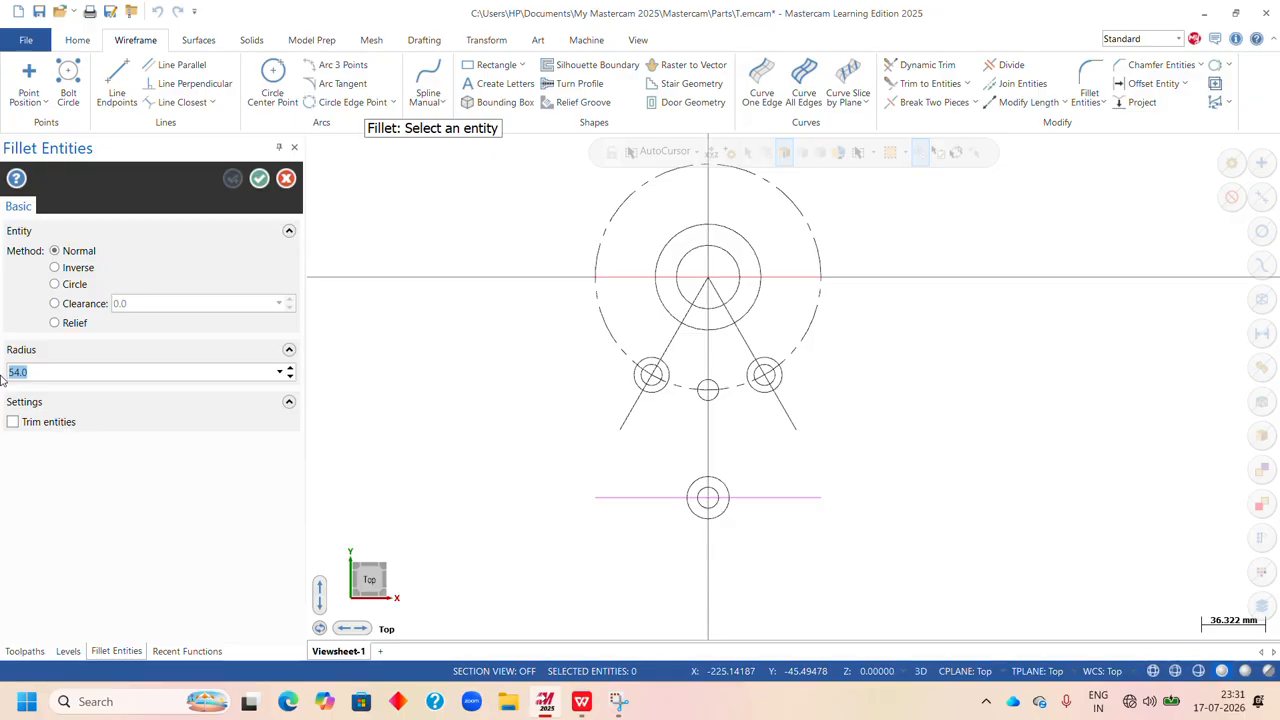
text(12.0)
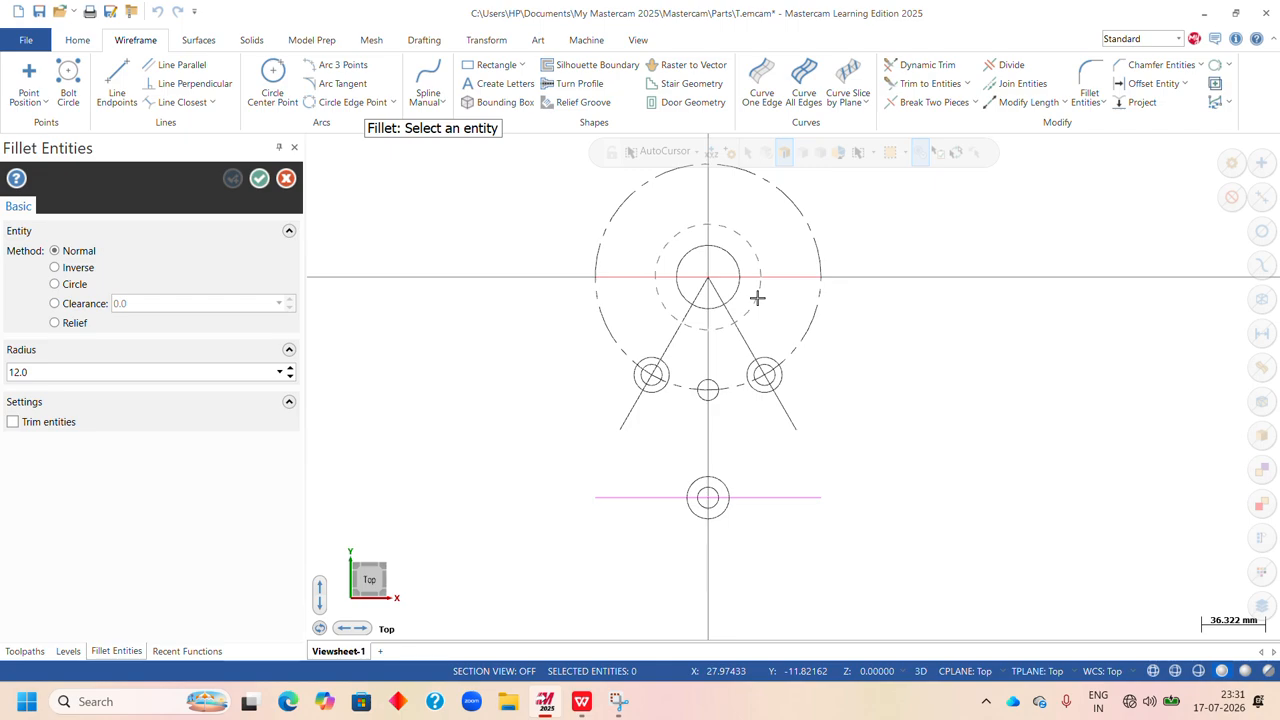
click(768, 360)
scroll(770, 378, up, 2)
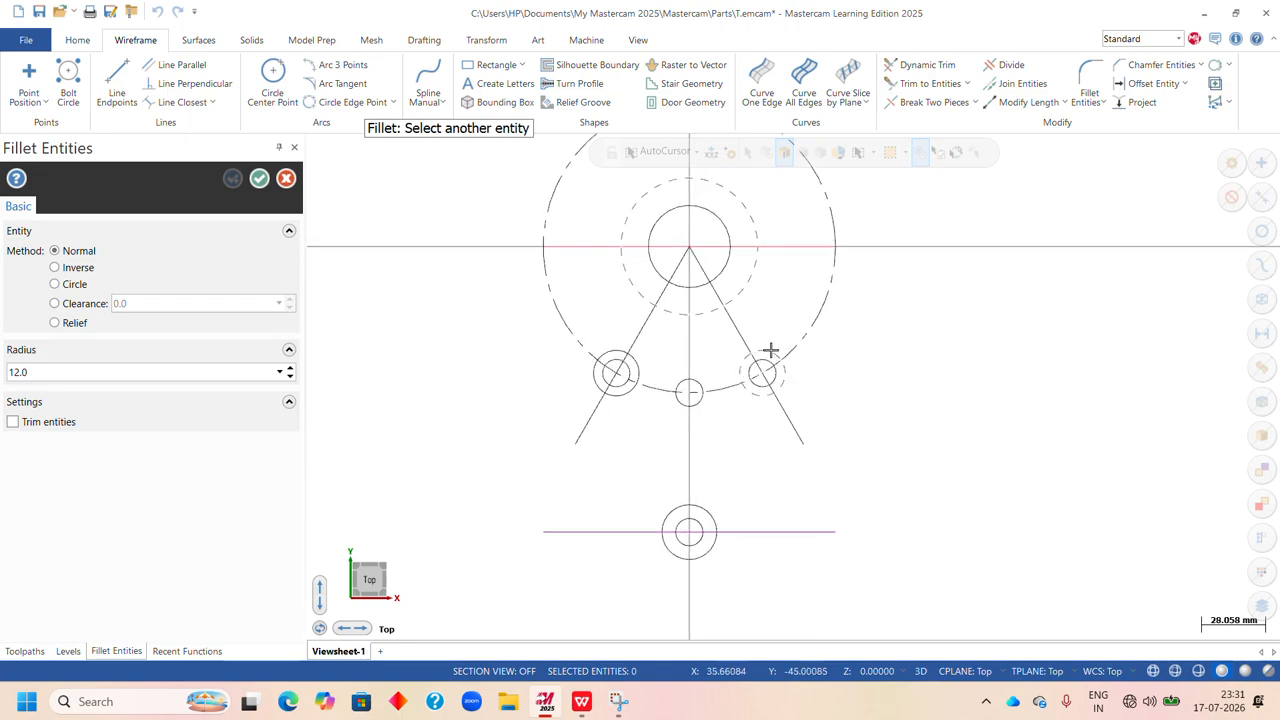
click(768, 350)
click(723, 351)
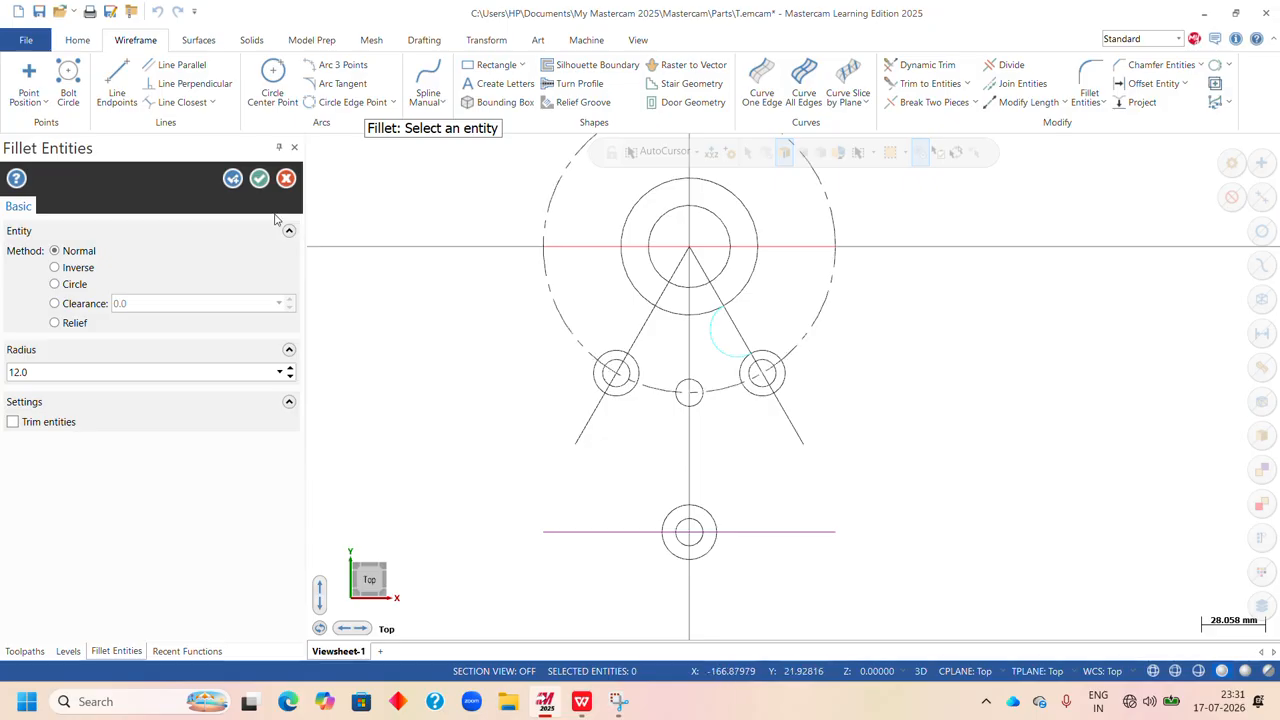
click(234, 181)
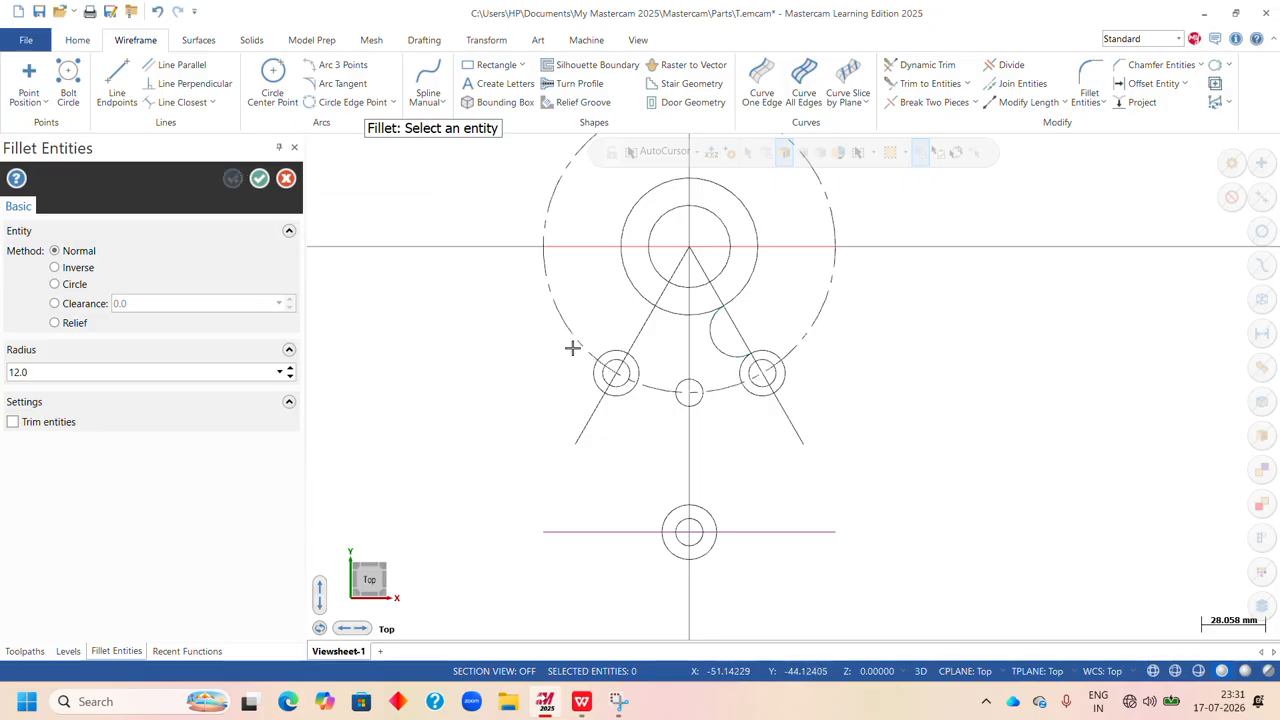
- Create a 12 mm fillet between the left 10 mm radius circle and the 60 mm diameter circle, and finish the fillet command
click(603, 351)
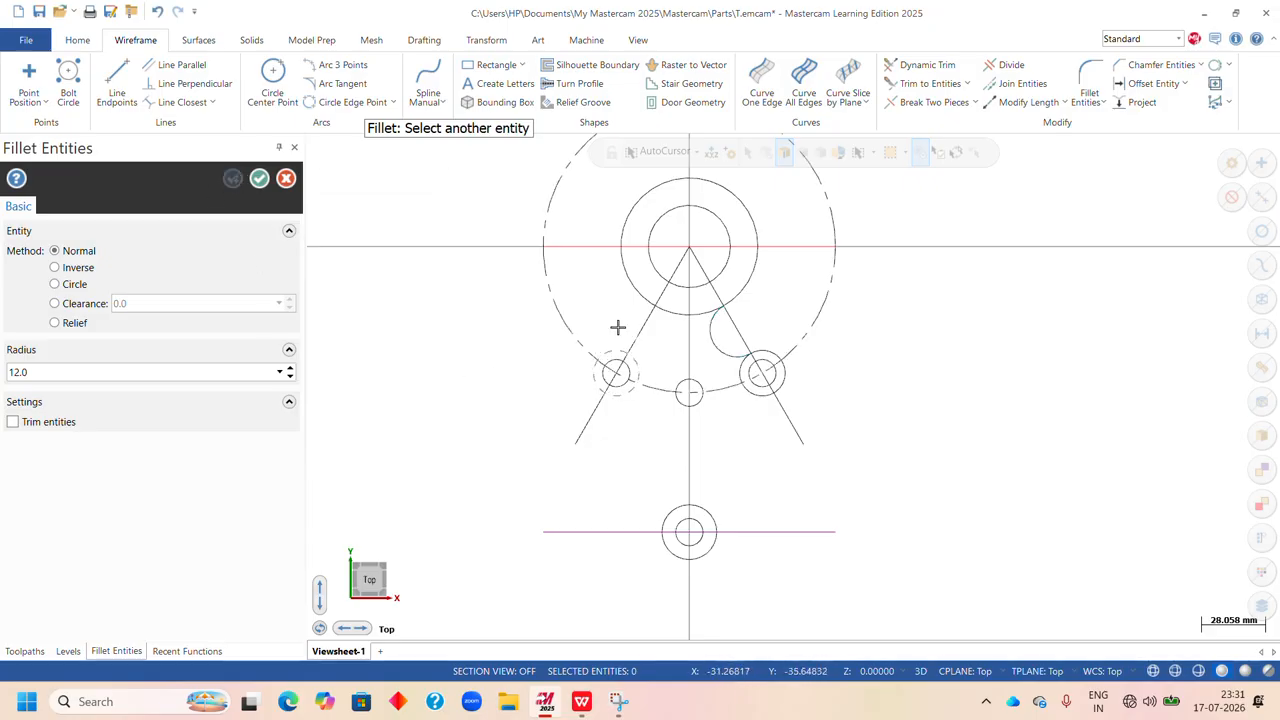
click(622, 269)
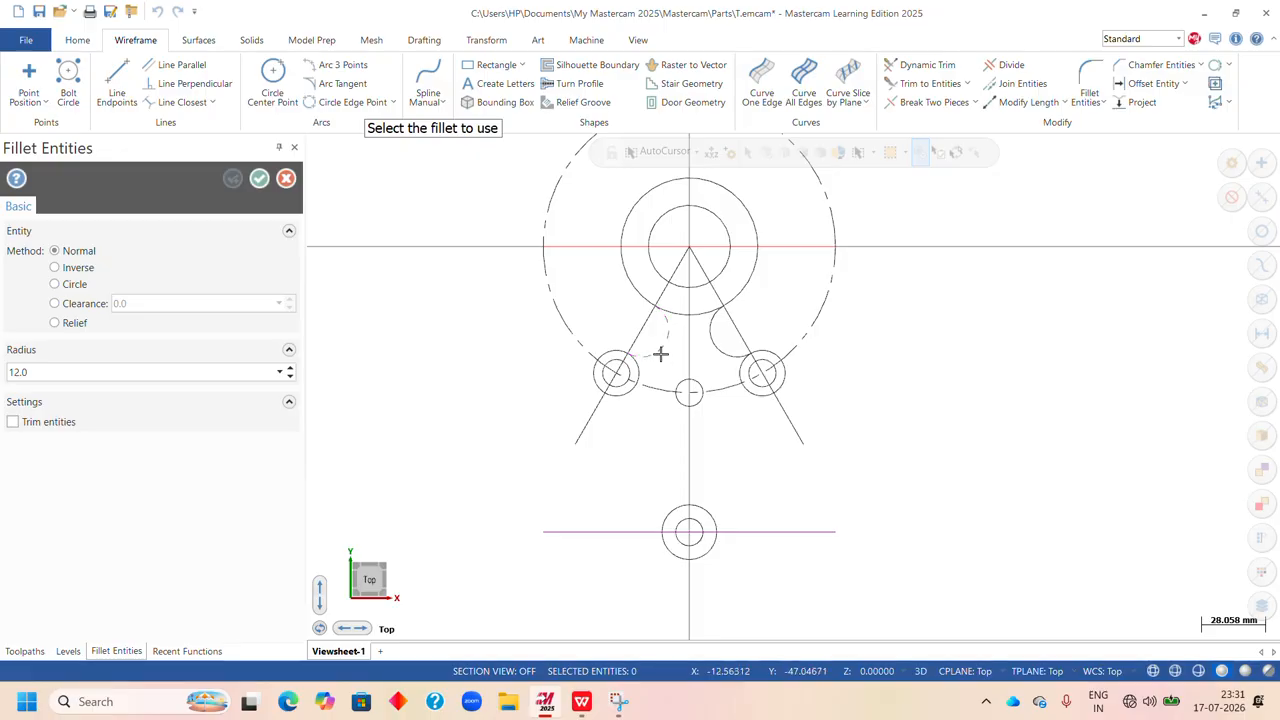
click(659, 352)
click(259, 178)
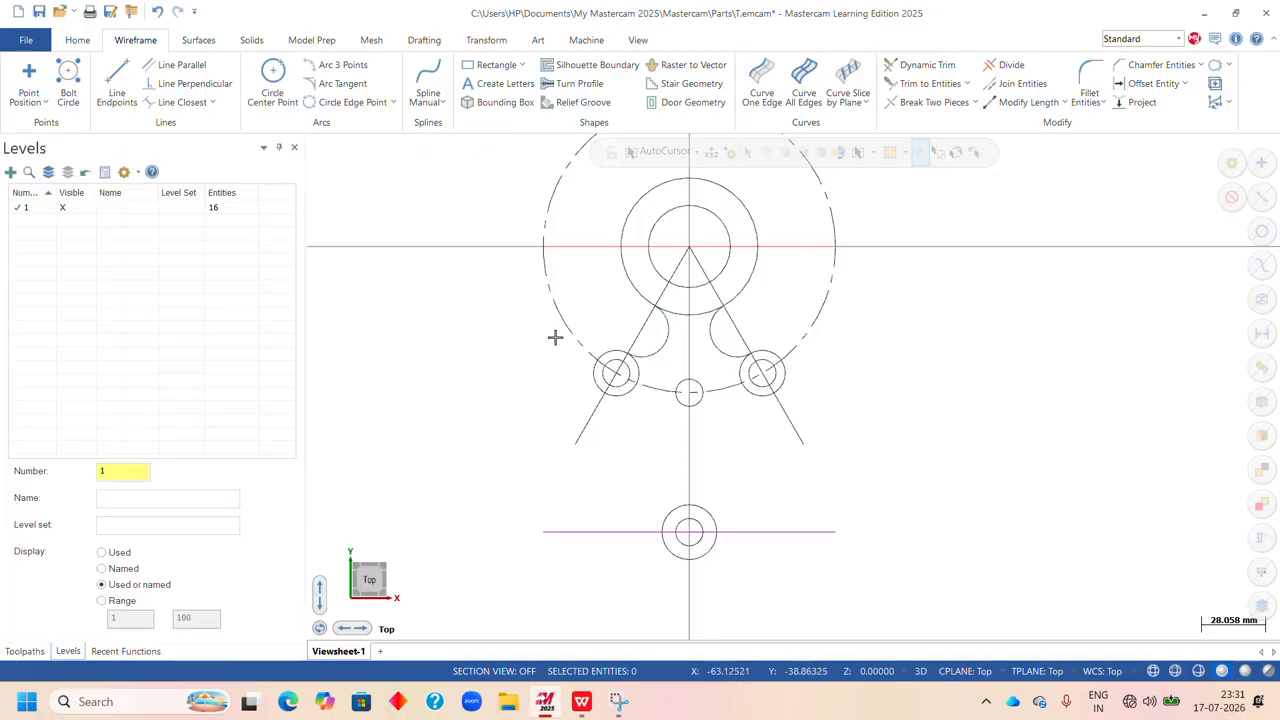
- Create a 54 mm fillet between the left 10 mm radius circle and the lower 12 mm radius circle, without trimming the circles
scroll(700, 335, down, 6)
scroll(657, 470, up, 5)
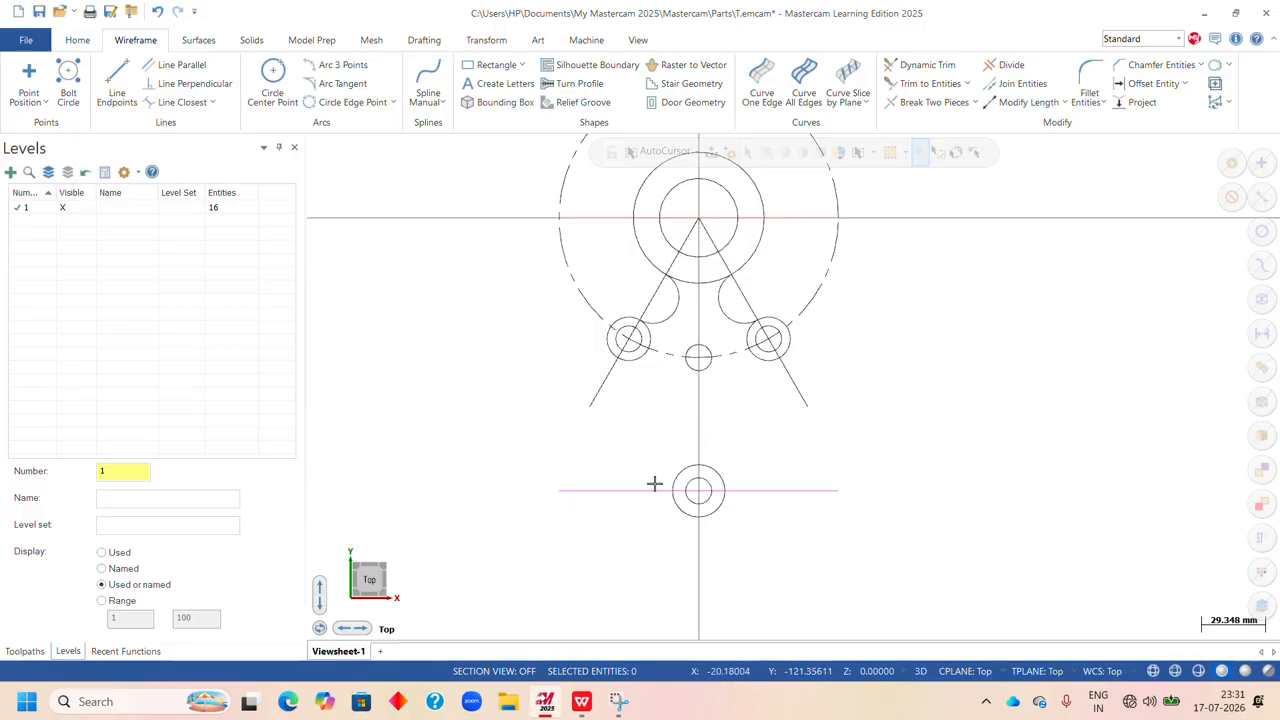
click(1088, 67)
drag(73, 377, 3, 380)
text(54.0)
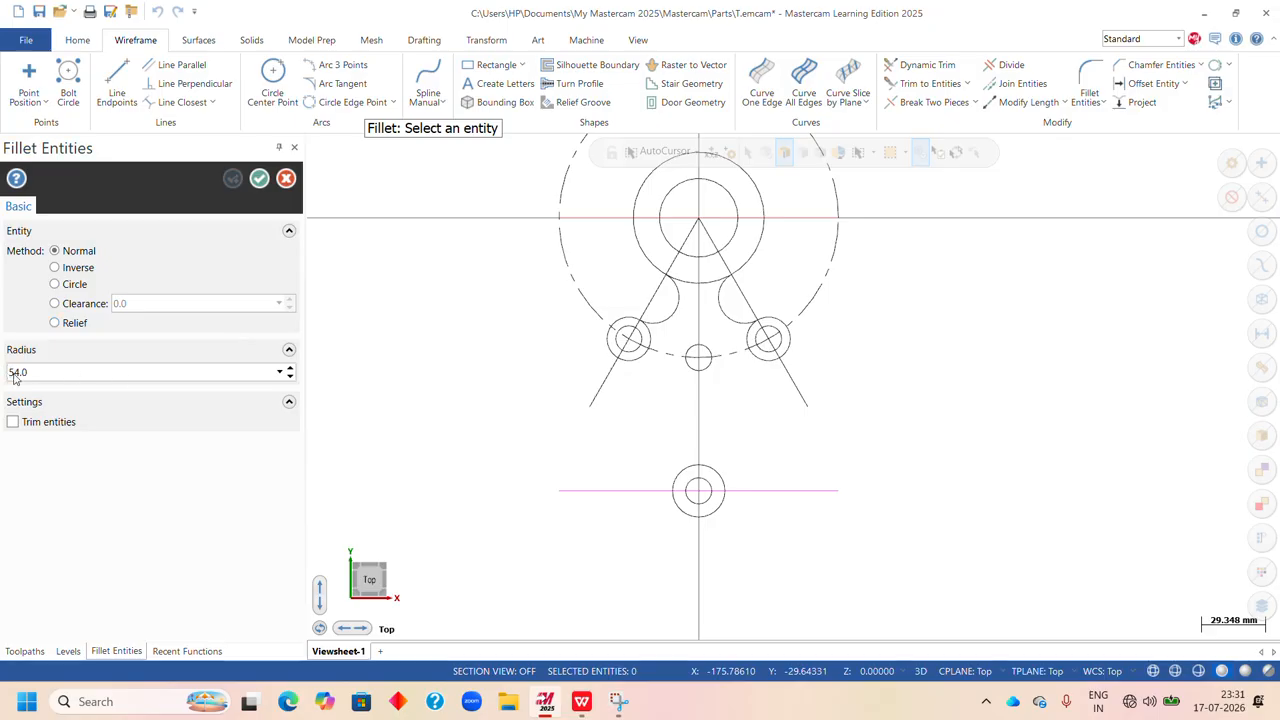
click(607, 343)
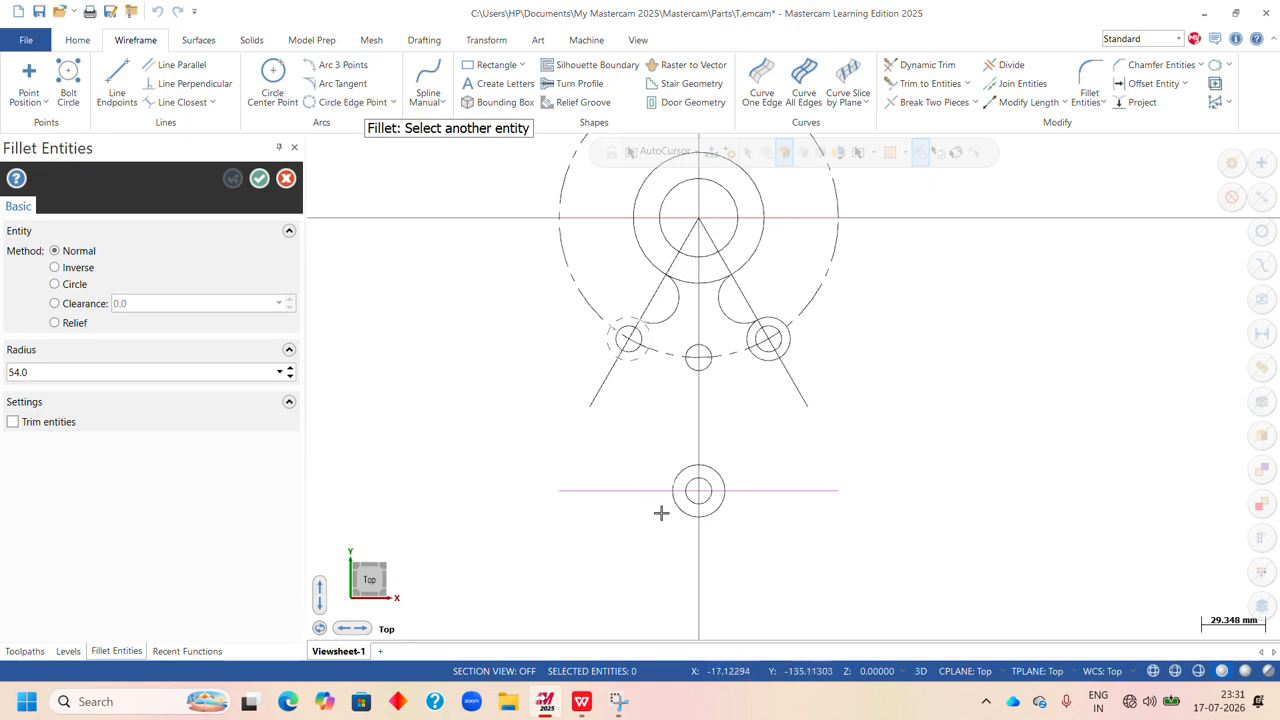
click(672, 508)
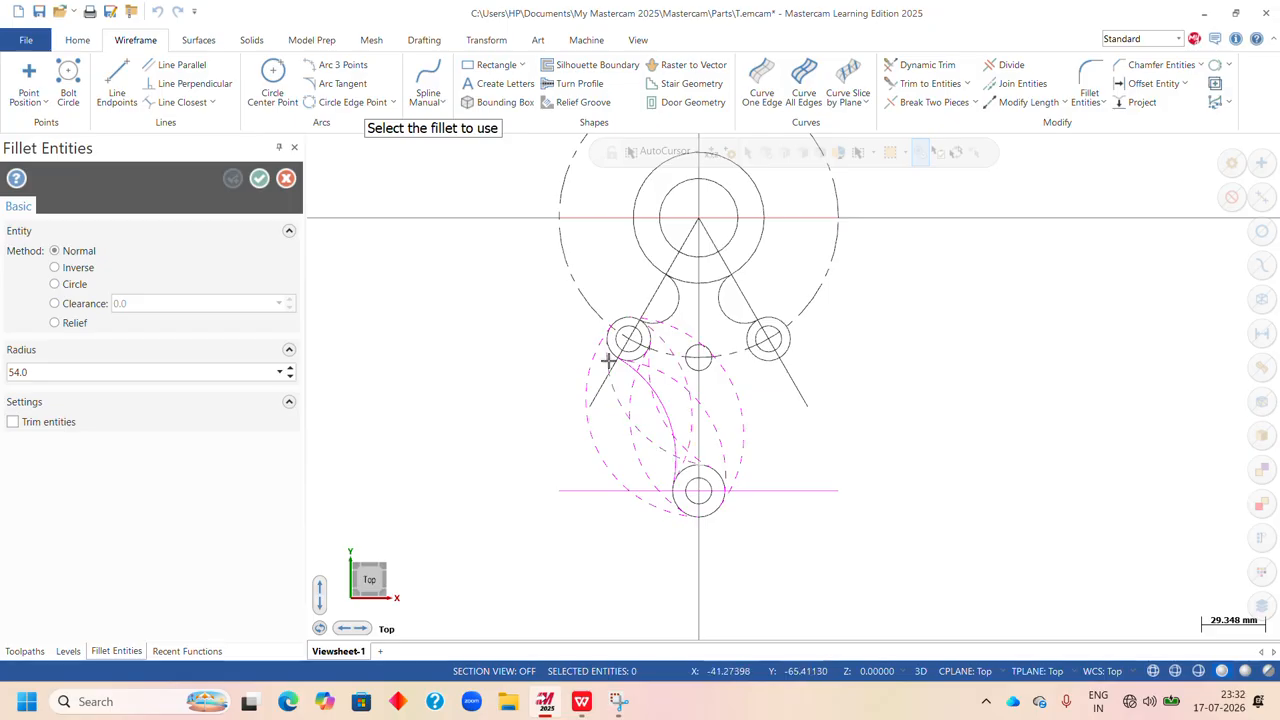
scroll(652, 407, up, 1)
scroll(643, 420, up, 2)
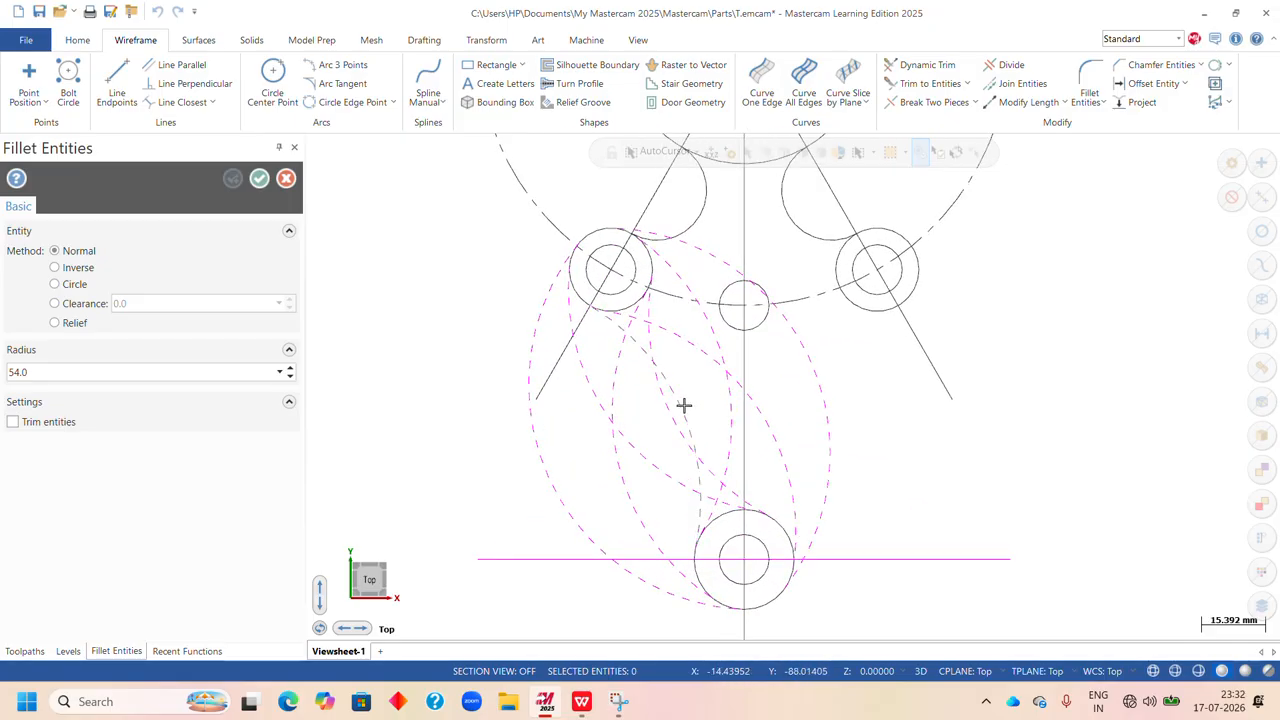
click(683, 405)
scroll(690, 360, down, 1)
click(232, 179)
- Create a matching 54 mm fillet between the right 10 mm radius circle and the lower 12 mm radius circle, and finish the fillet command
scroll(677, 440, down, 1)
click(847, 328)
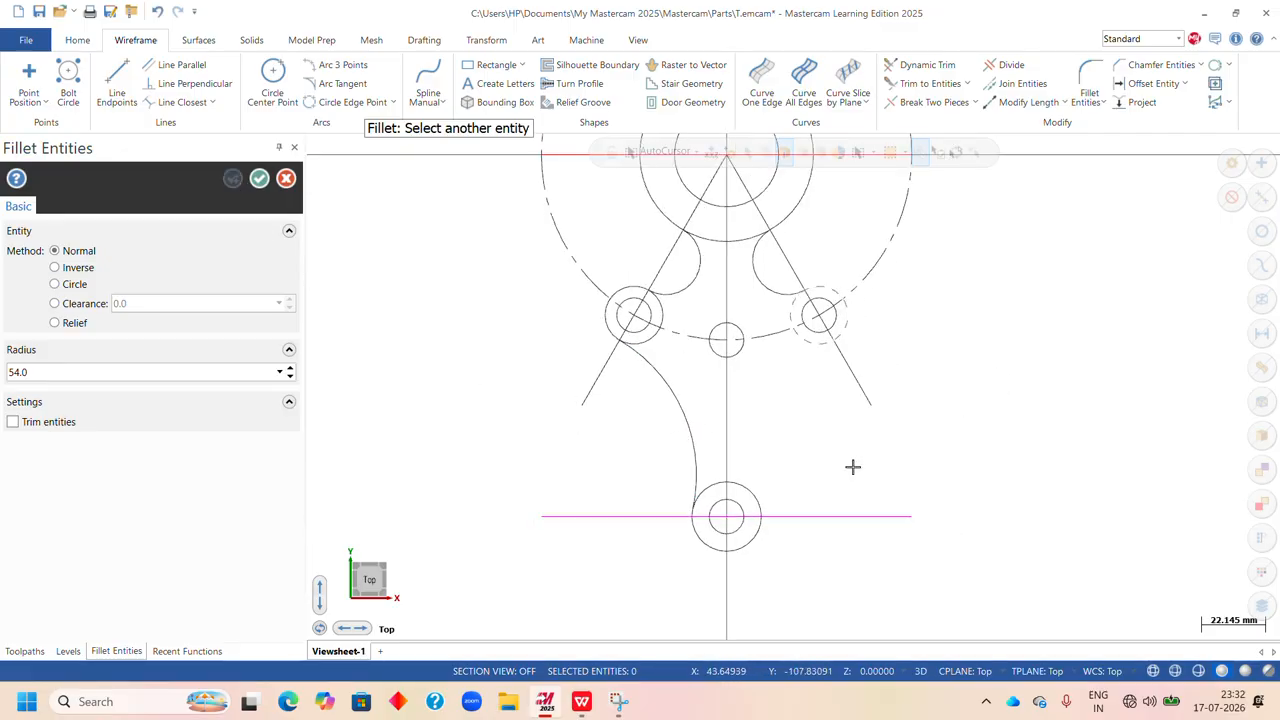
click(758, 509)
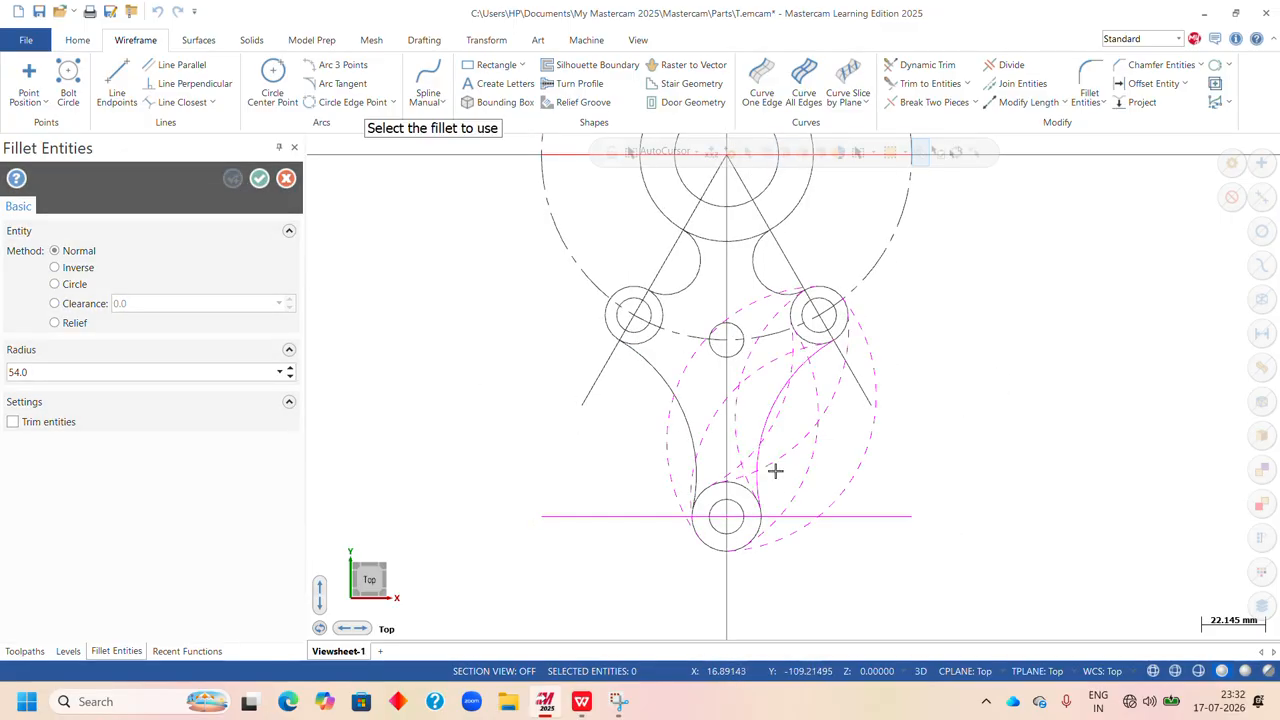
click(804, 365)
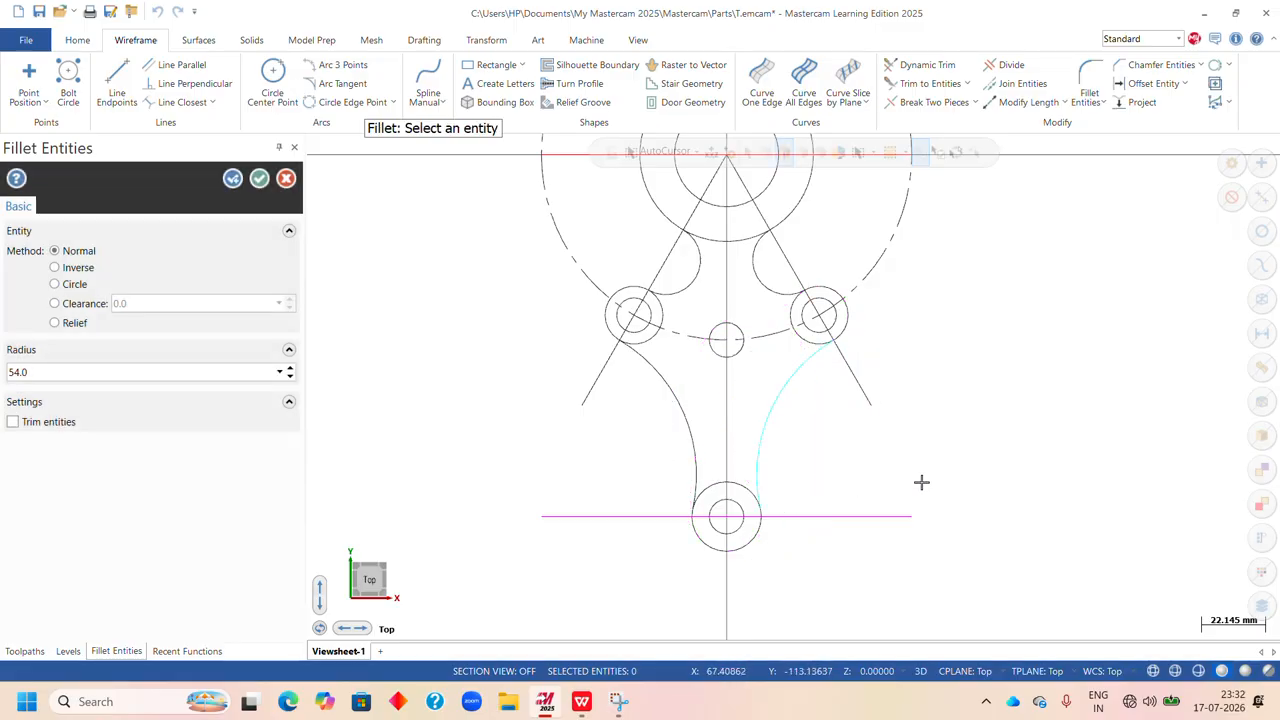
click(259, 178)
- Try to trim the upper part of the dash-dot construction circle with Divide, and undo the trim
right_click(906, 300)
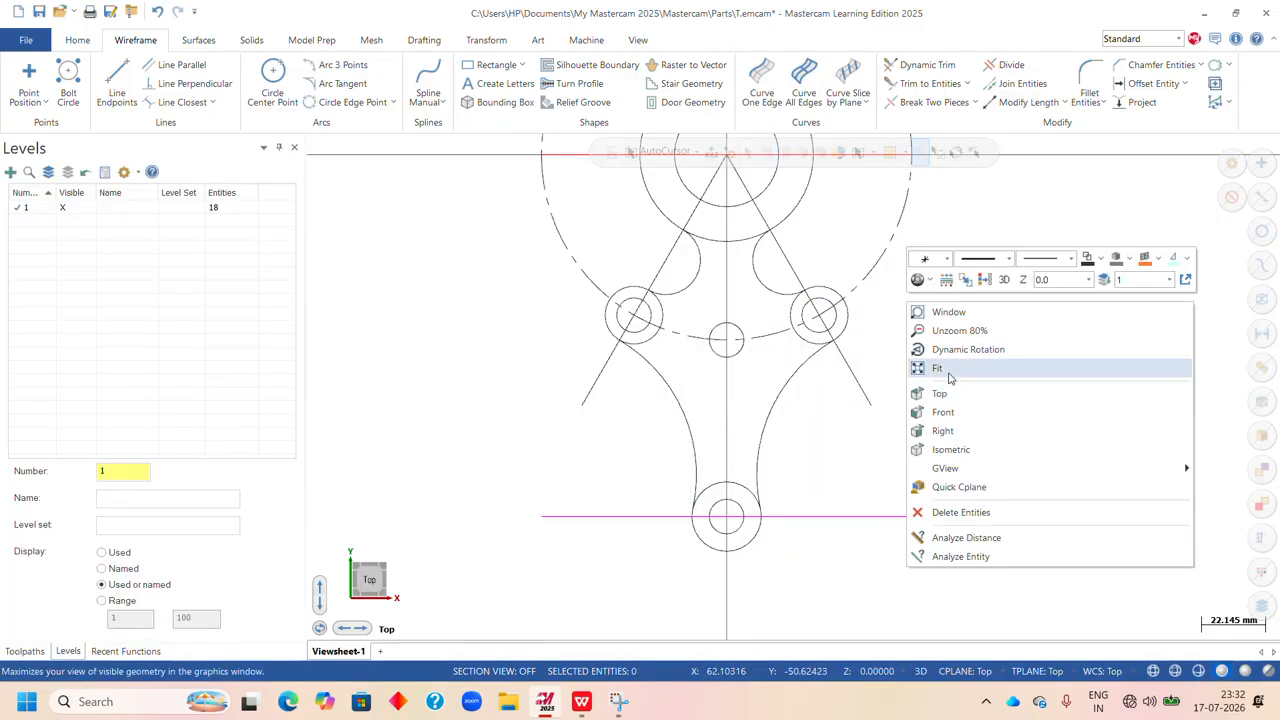
click(950, 369)
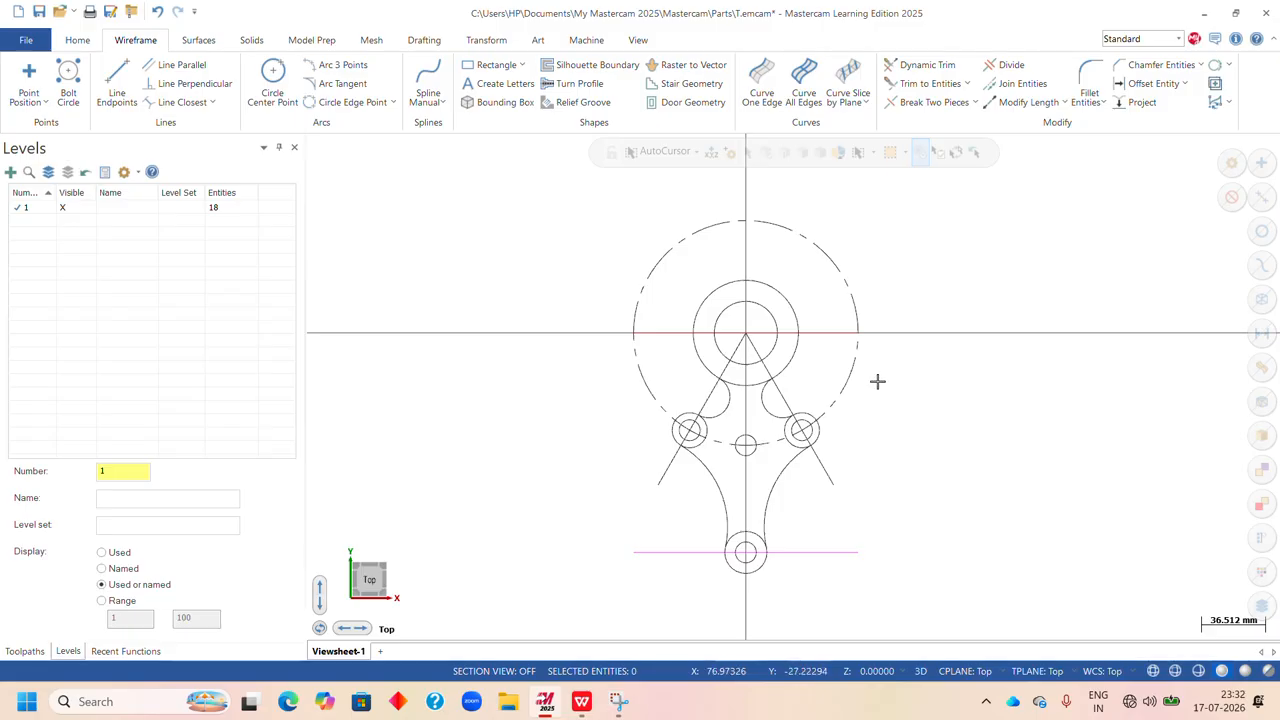
scroll(645, 441, up, 3)
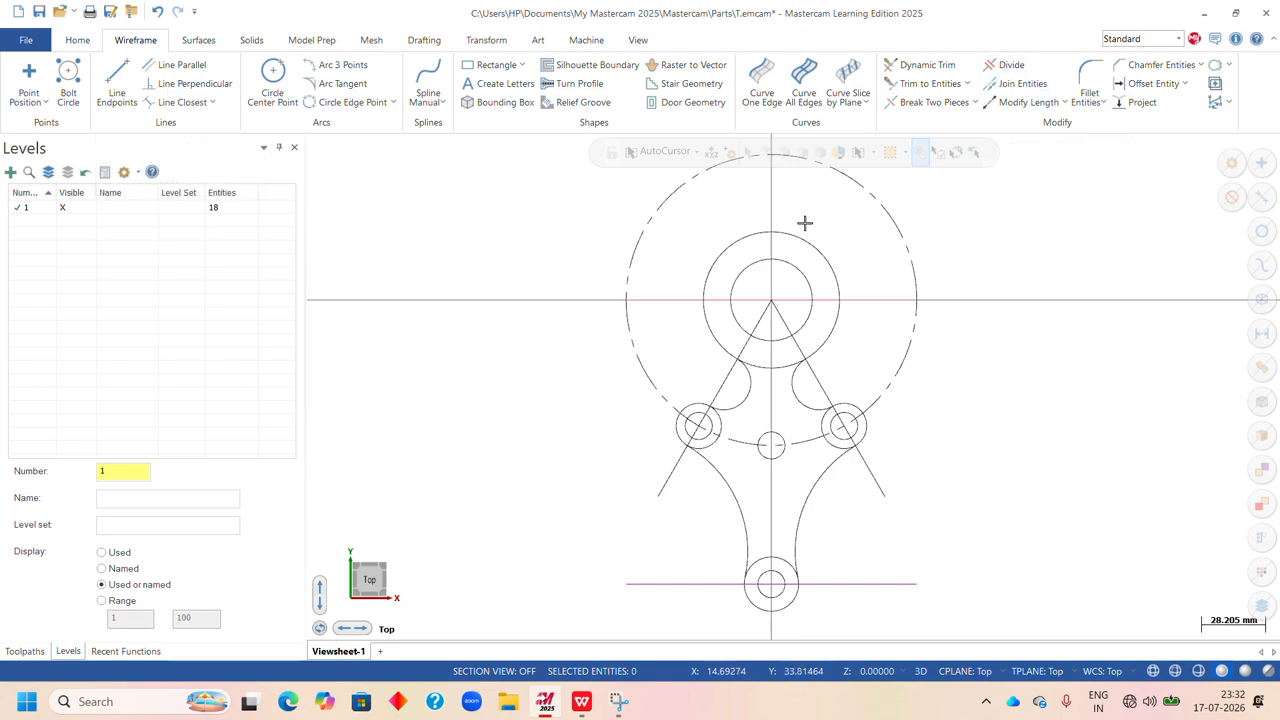
click(1008, 65)
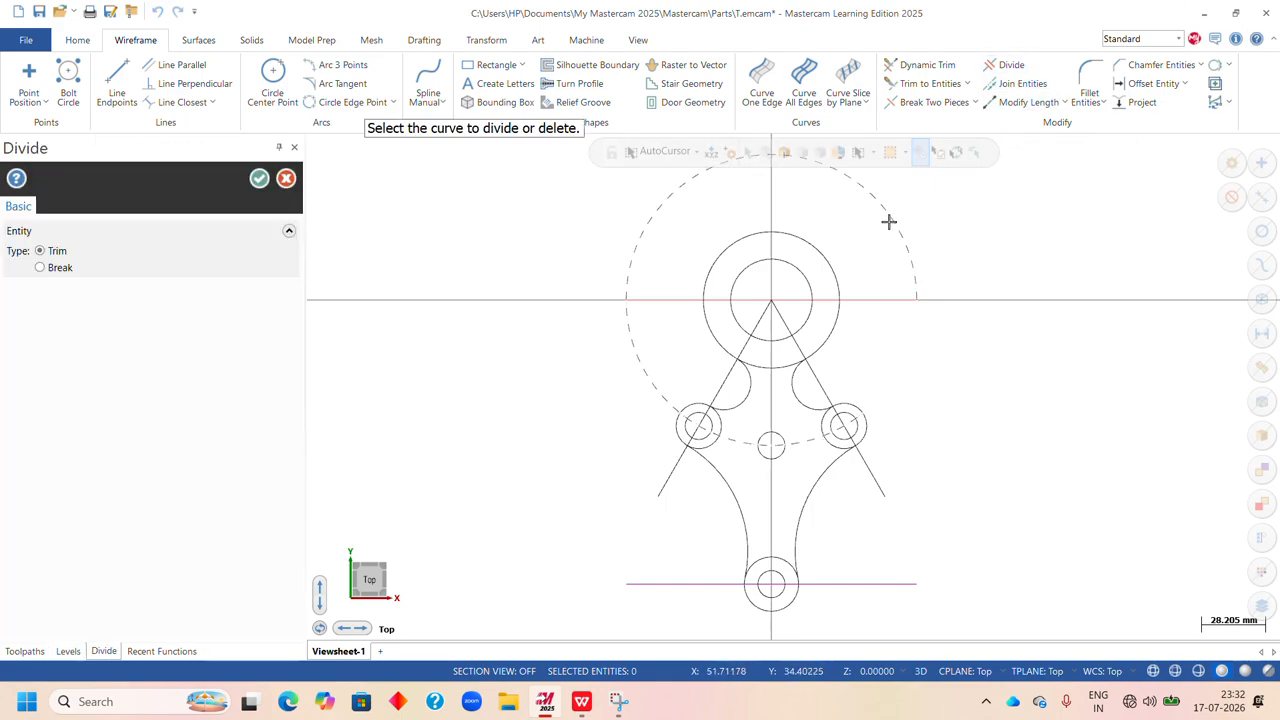
click(884, 208)
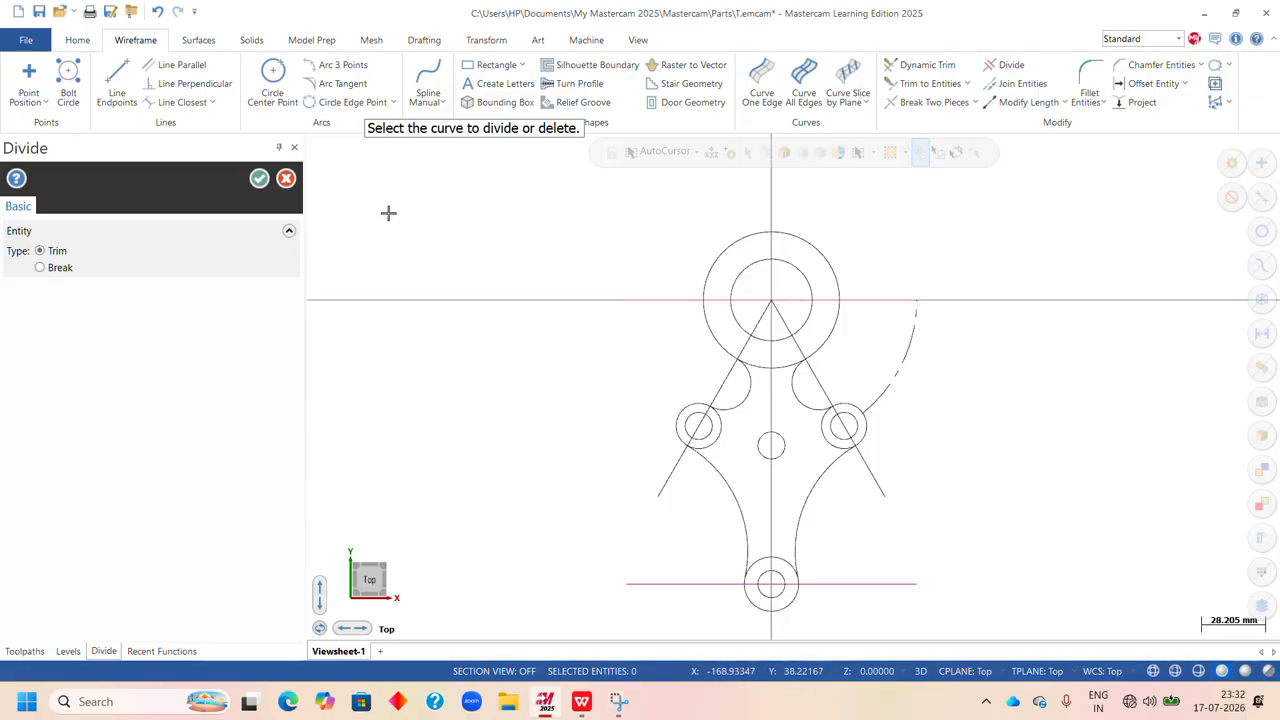
key(Escape)
key(ctrl+z)
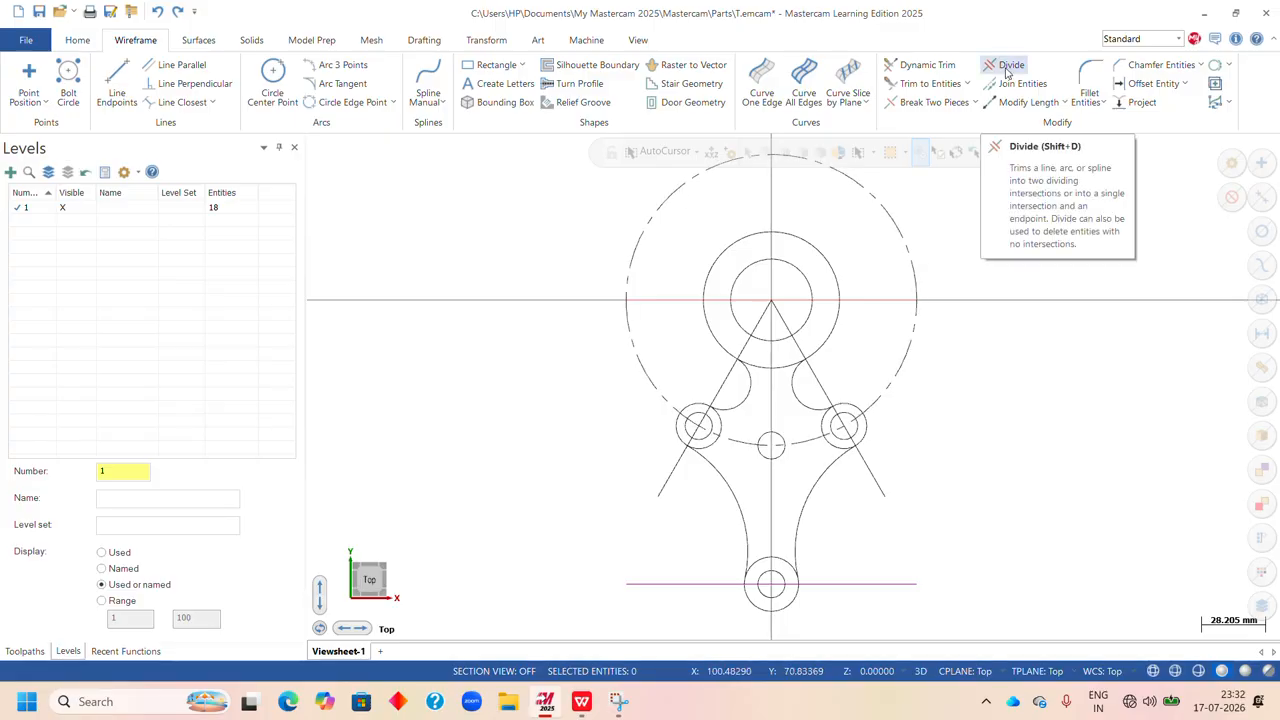
click(1007, 70)
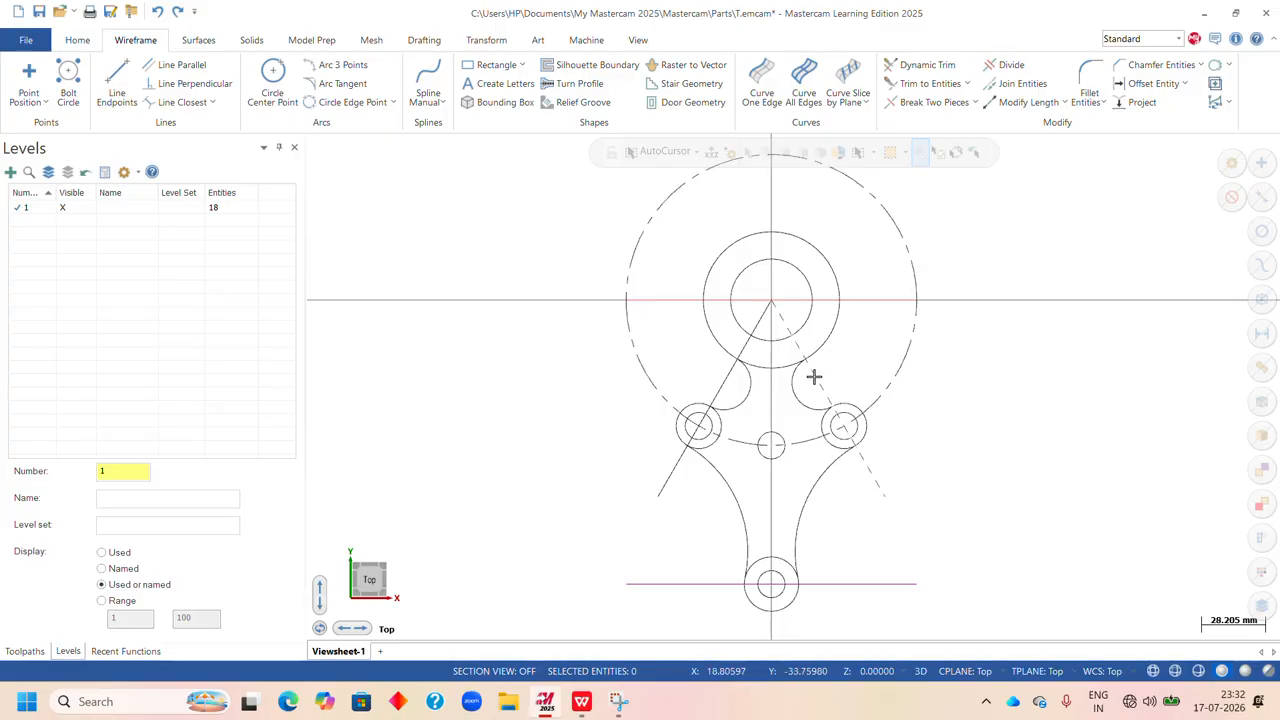
- Delete the two horizontal construction lines through the large hole's centre and the lower hole
click(887, 581)
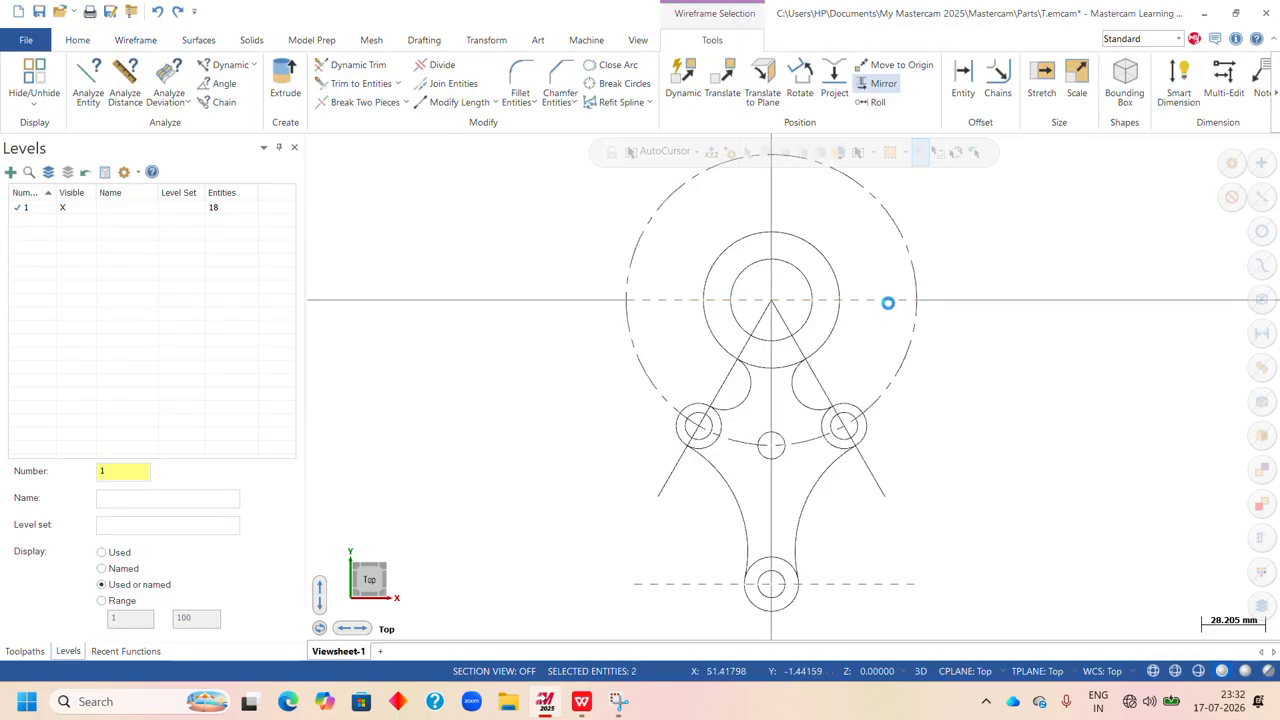
key(Delete)
scroll(915, 400, up, 3)
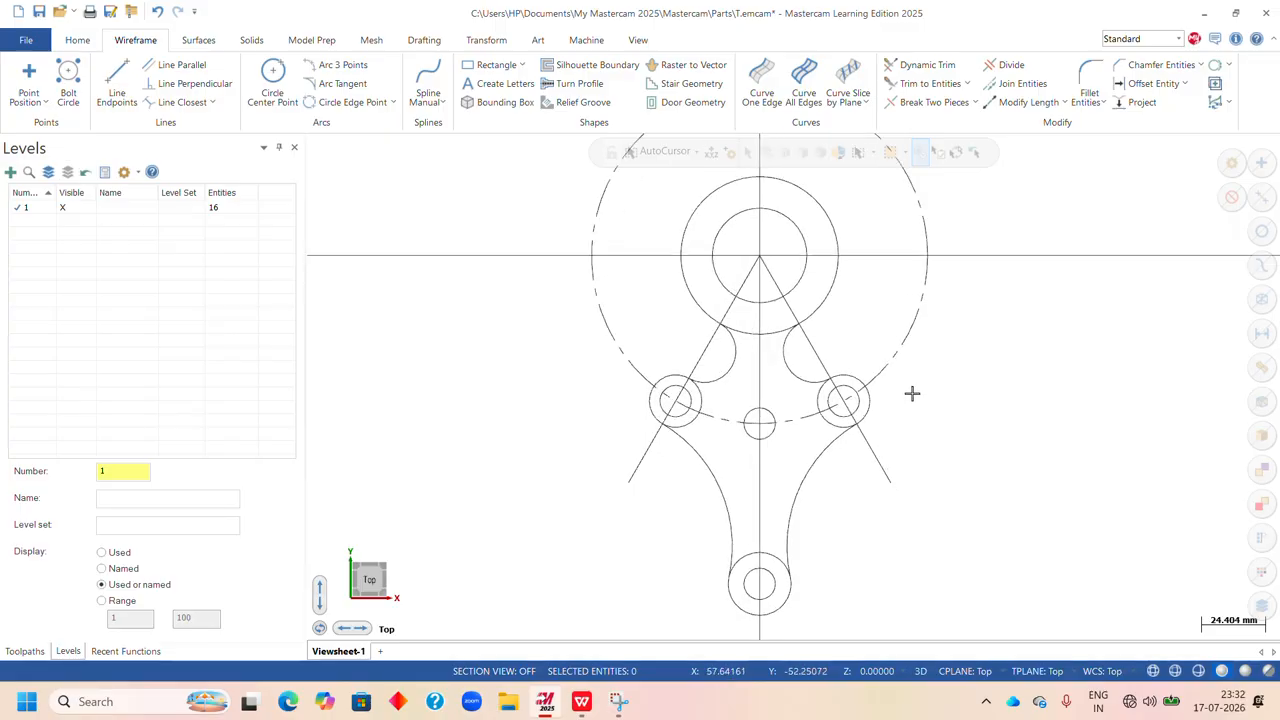
- Change the line style of the two angled construction lines to the dash-dot centre line style
click(873, 462)
click(650, 439)
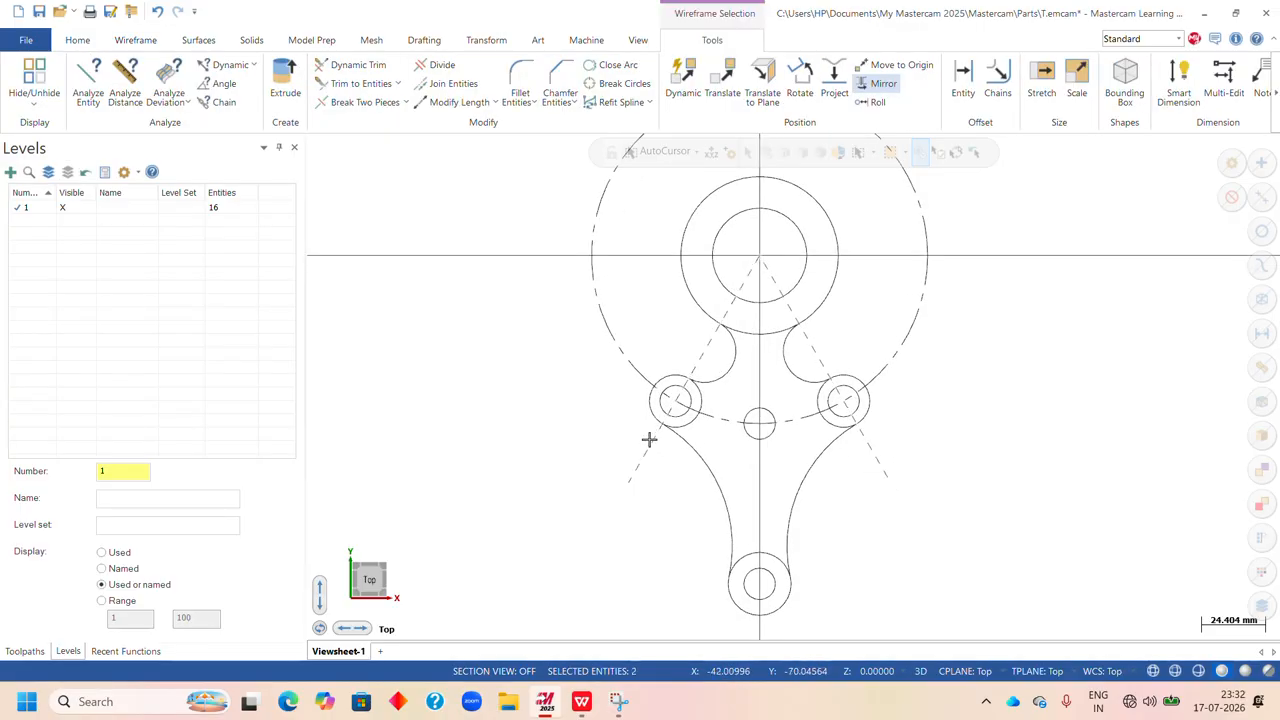
right_click(978, 218)
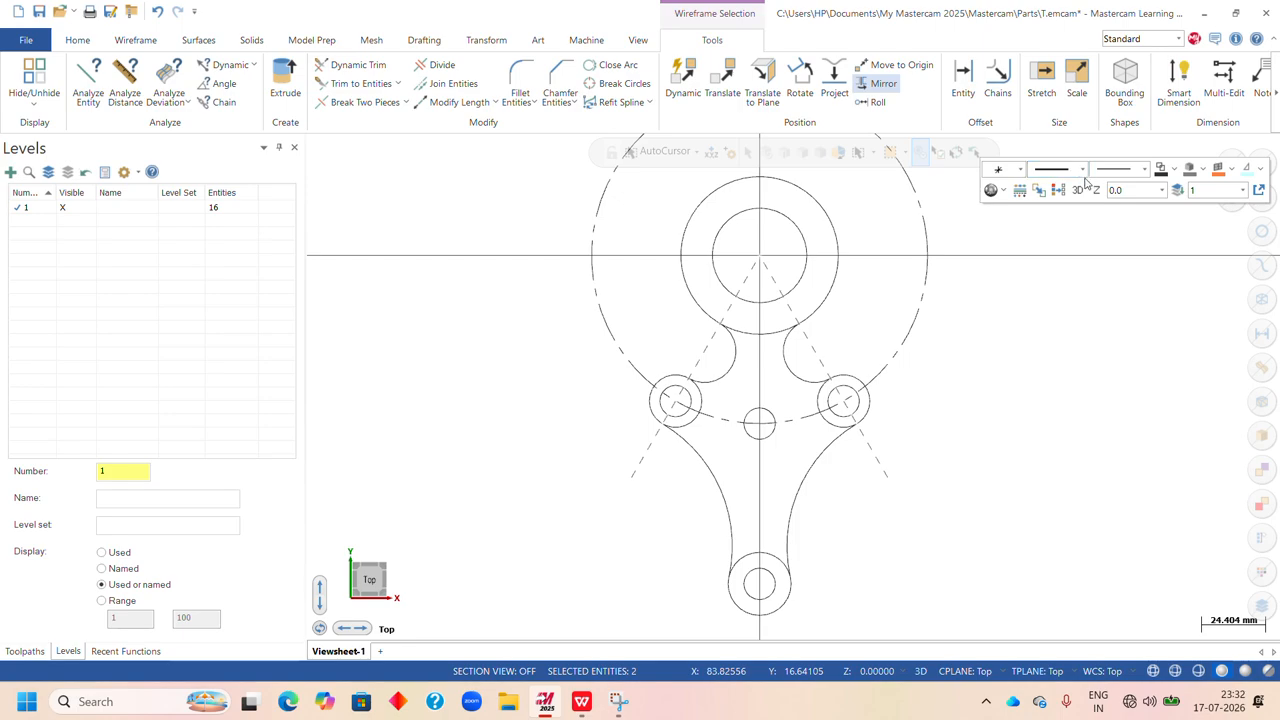
click(1083, 172)
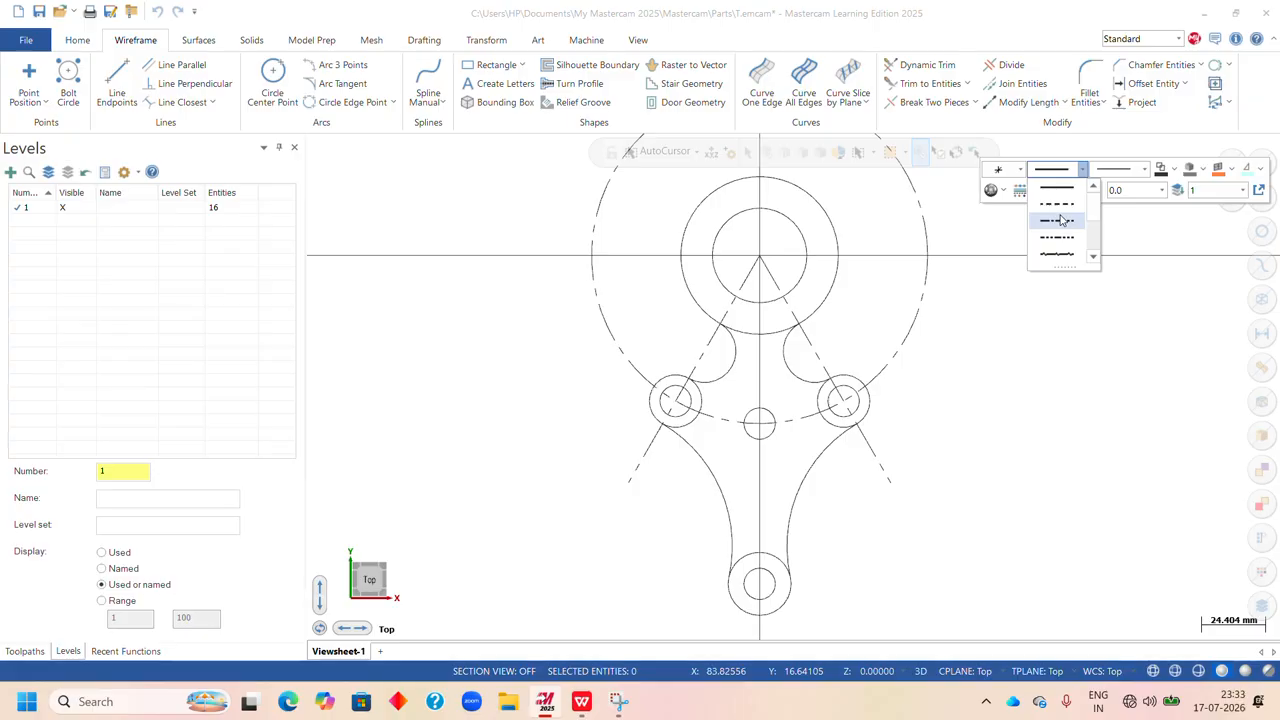
click(1055, 238)
scroll(894, 383, up, 3)
scroll(727, 355, down, 1)
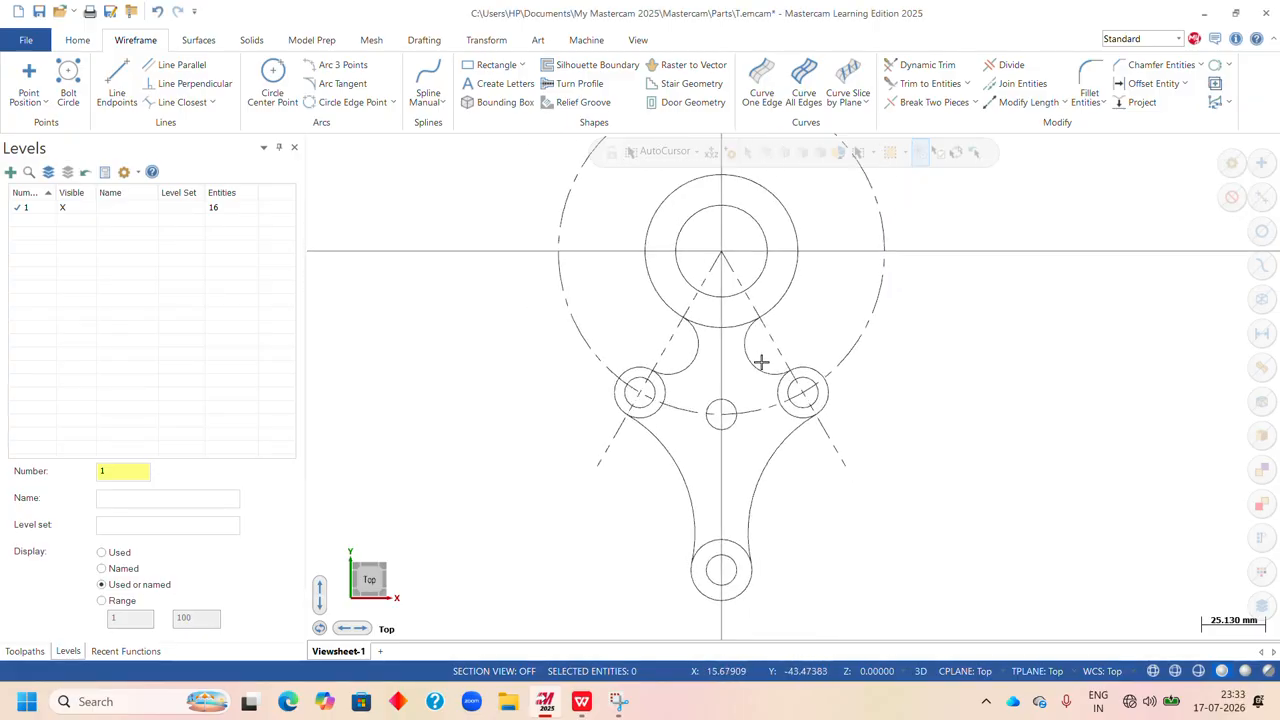
- Trim away the arc of the 60 mm diameter circle between the two 12 mm fillets using Divide
click(1016, 67)
click(730, 328)
scroll(754, 450, up, 2)
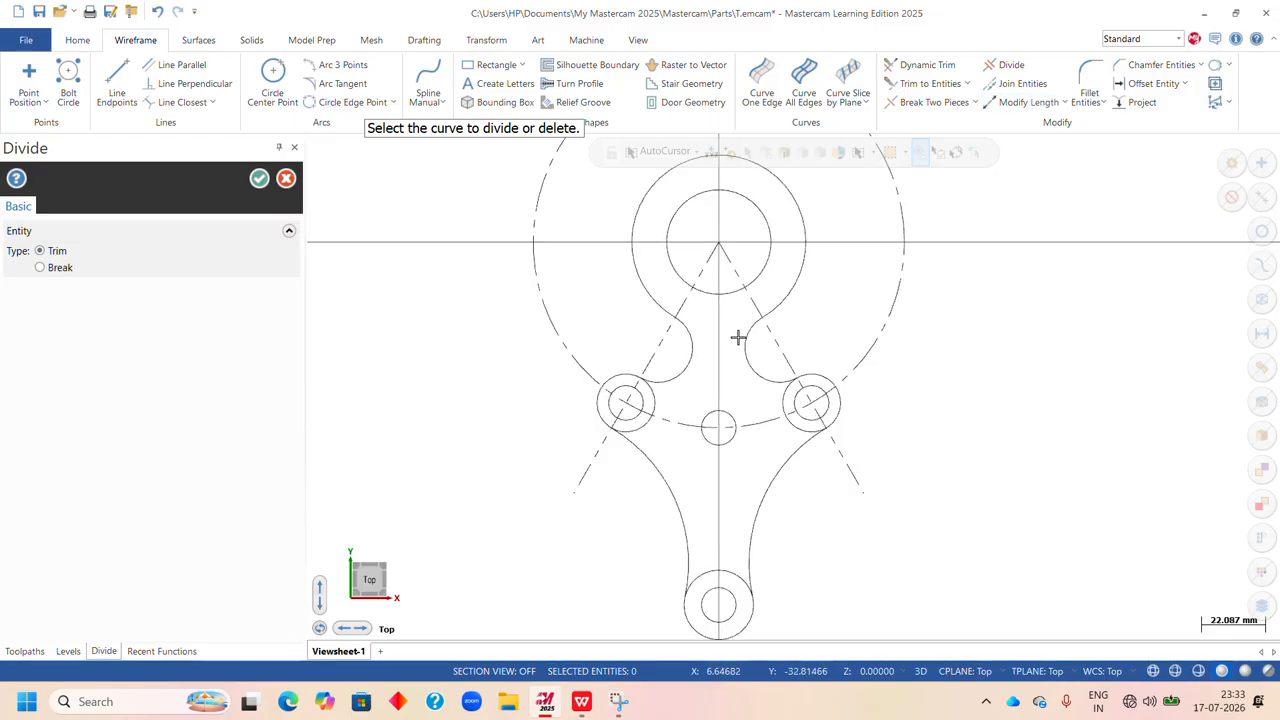
- Trim away the inner arcs of the left and right 10 mm radius circles between their fillets, undoing any wrong trim
scroll(772, 467, up, 1)
click(807, 391)
key(ctrl+z)
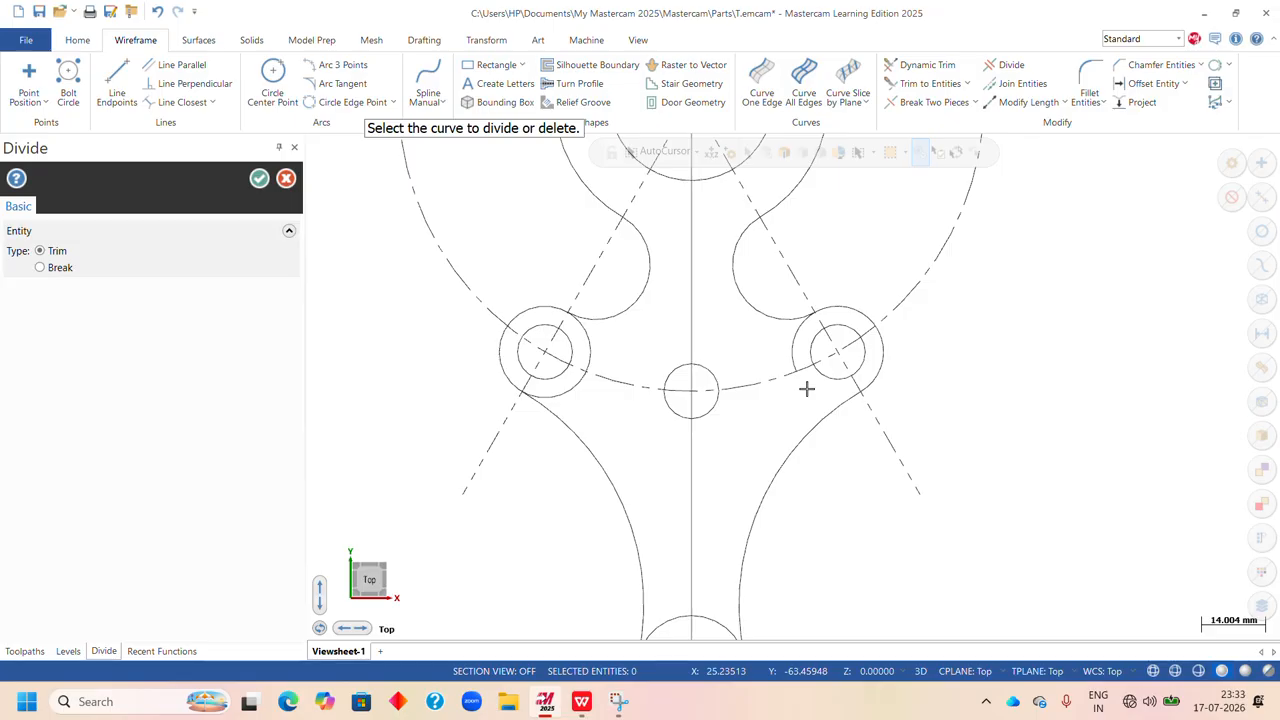
scroll(757, 411, down, 2)
scroll(609, 404, up, 2)
click(601, 396)
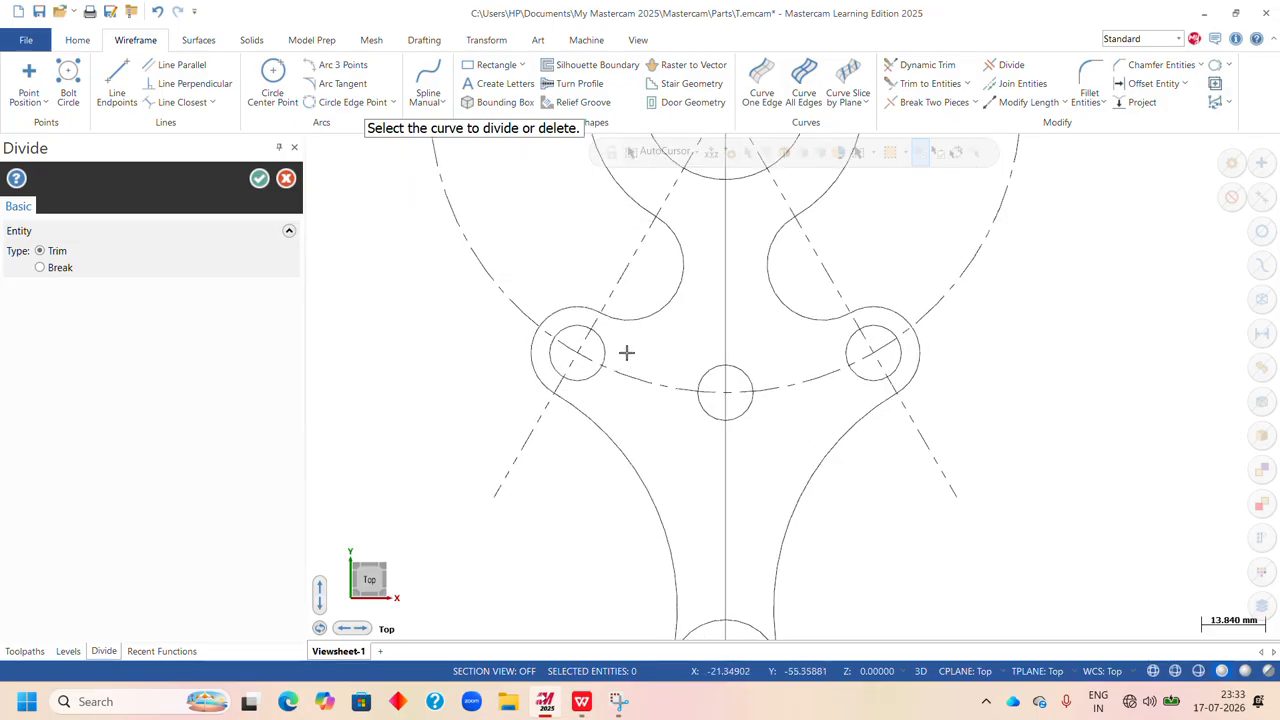
- Trim away the upper arc of the lower 12 mm radius circle between the 54 mm fillets, and finish the Divide command
scroll(686, 380, down, 2)
scroll(735, 563, up, 3)
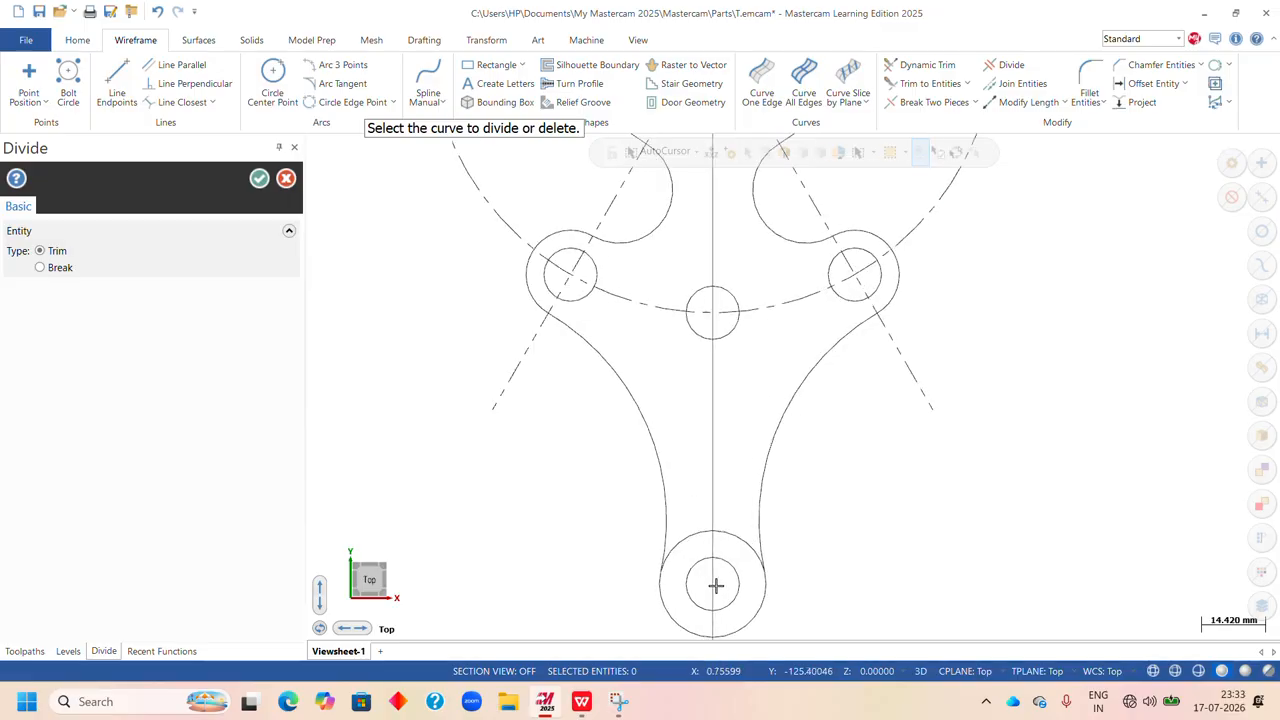
scroll(735, 510, down, 6)
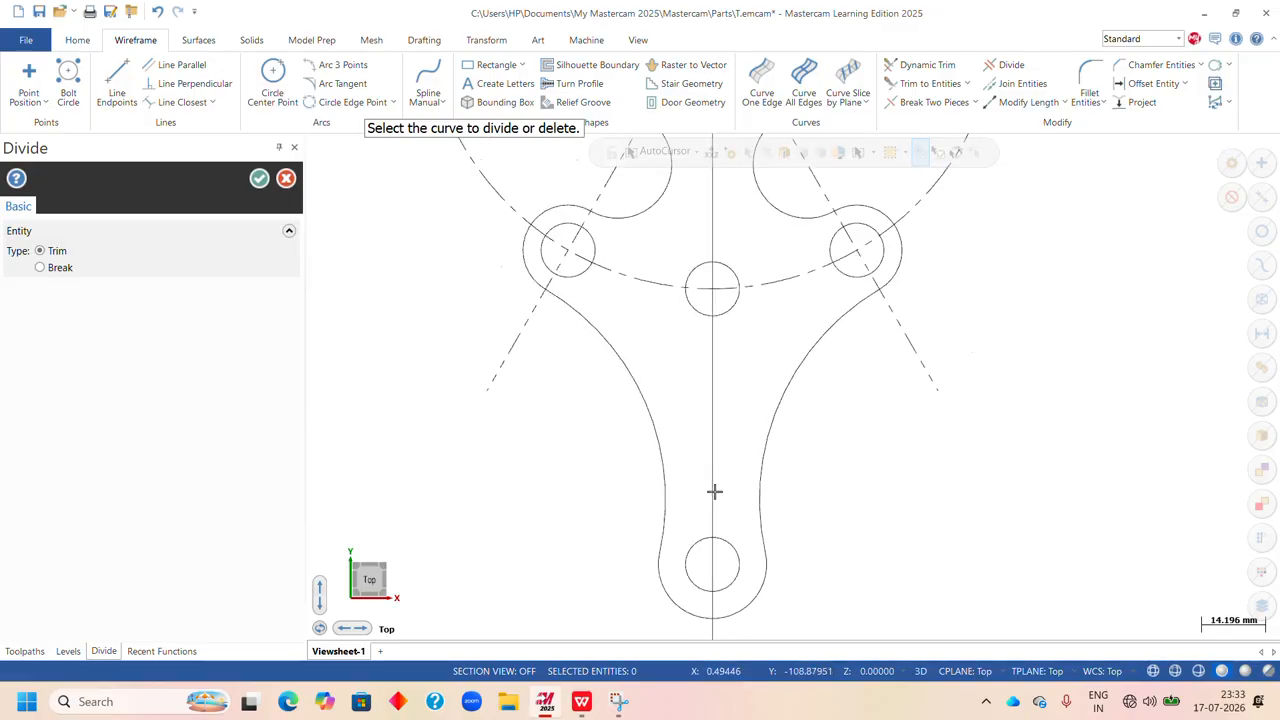
scroll(719, 308, up, 1)
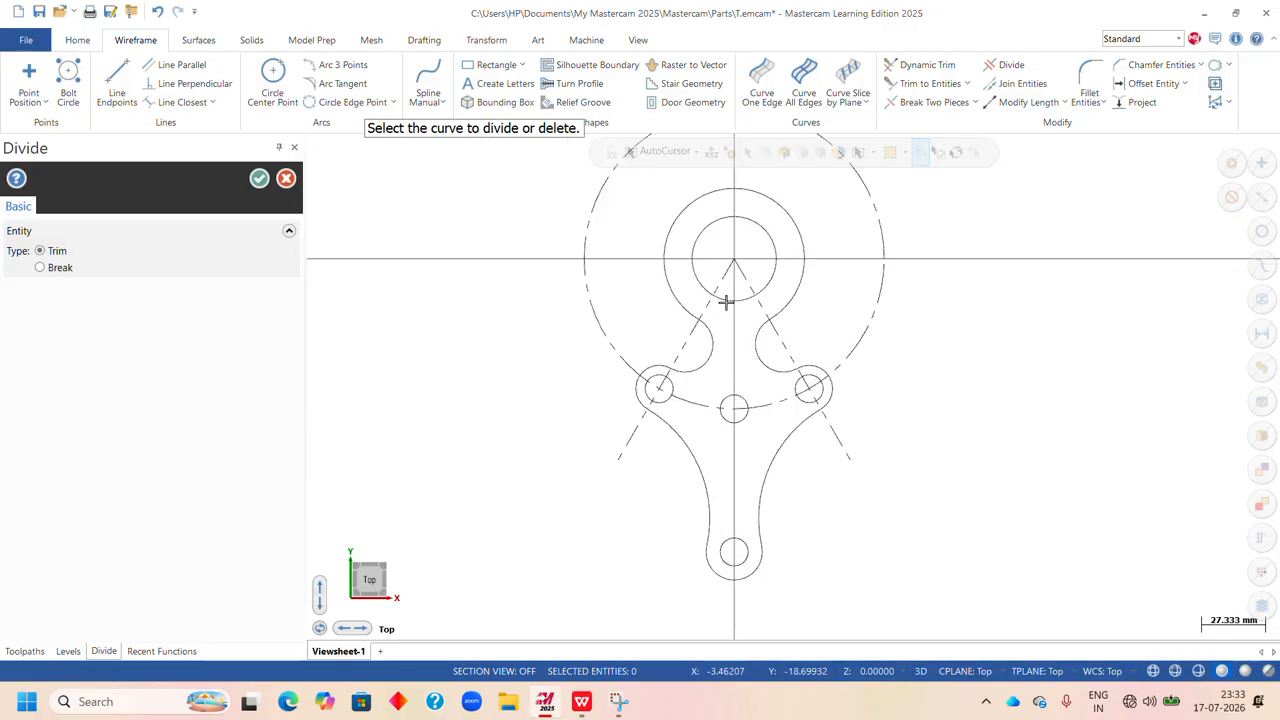
click(258, 181)
- Break the dash-dot construction circle at the left and right 10 mm radius arcs using Divide, and trim away its portion outside them
scroll(603, 474, down, 1)
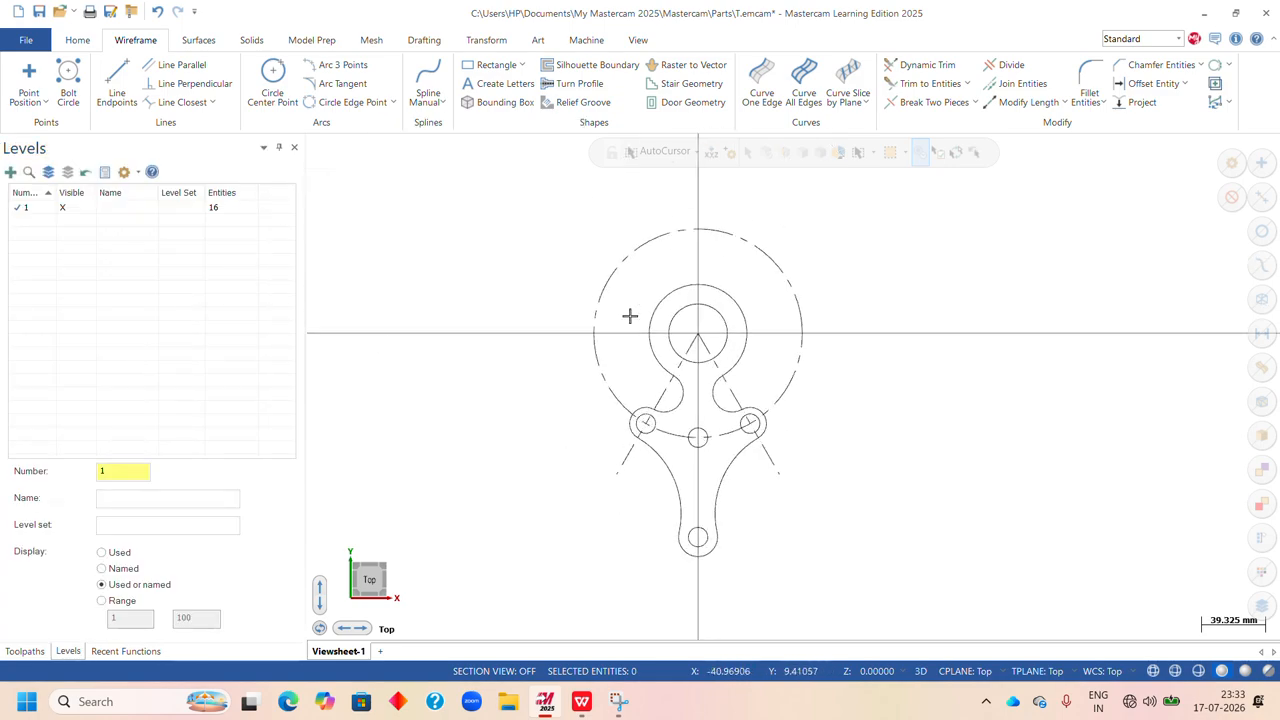
click(1007, 64)
click(48, 269)
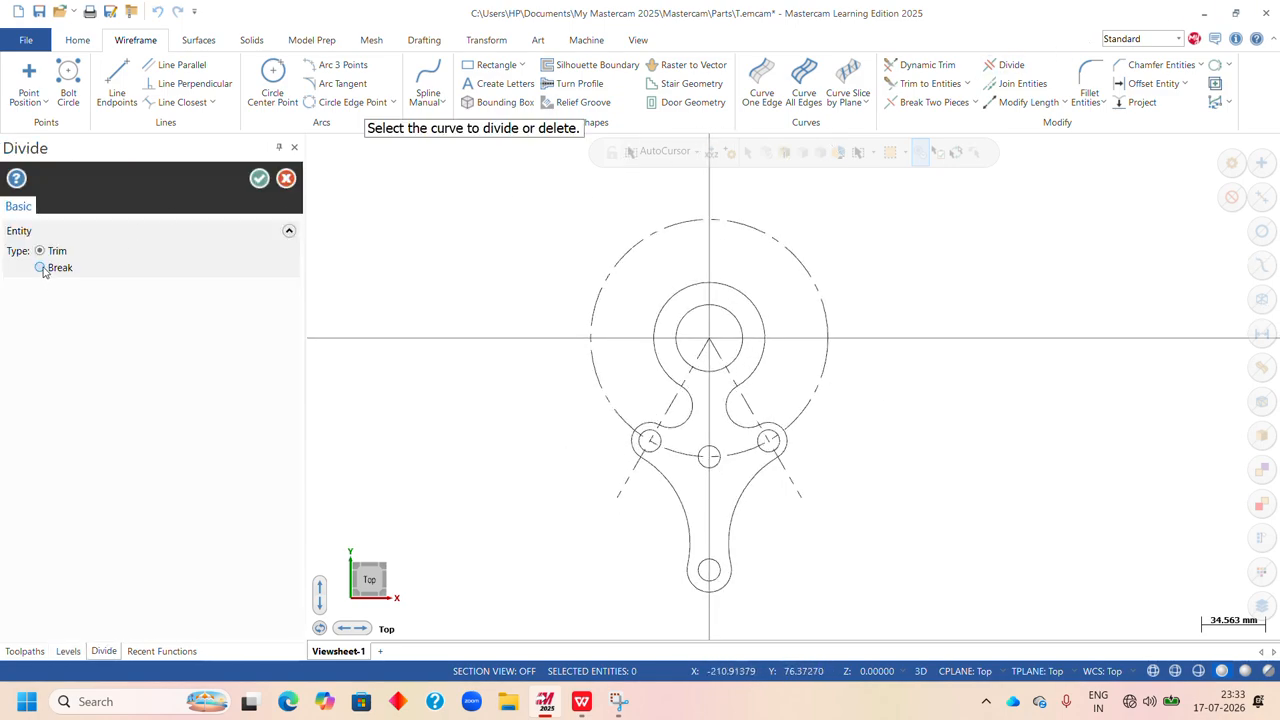
click(826, 358)
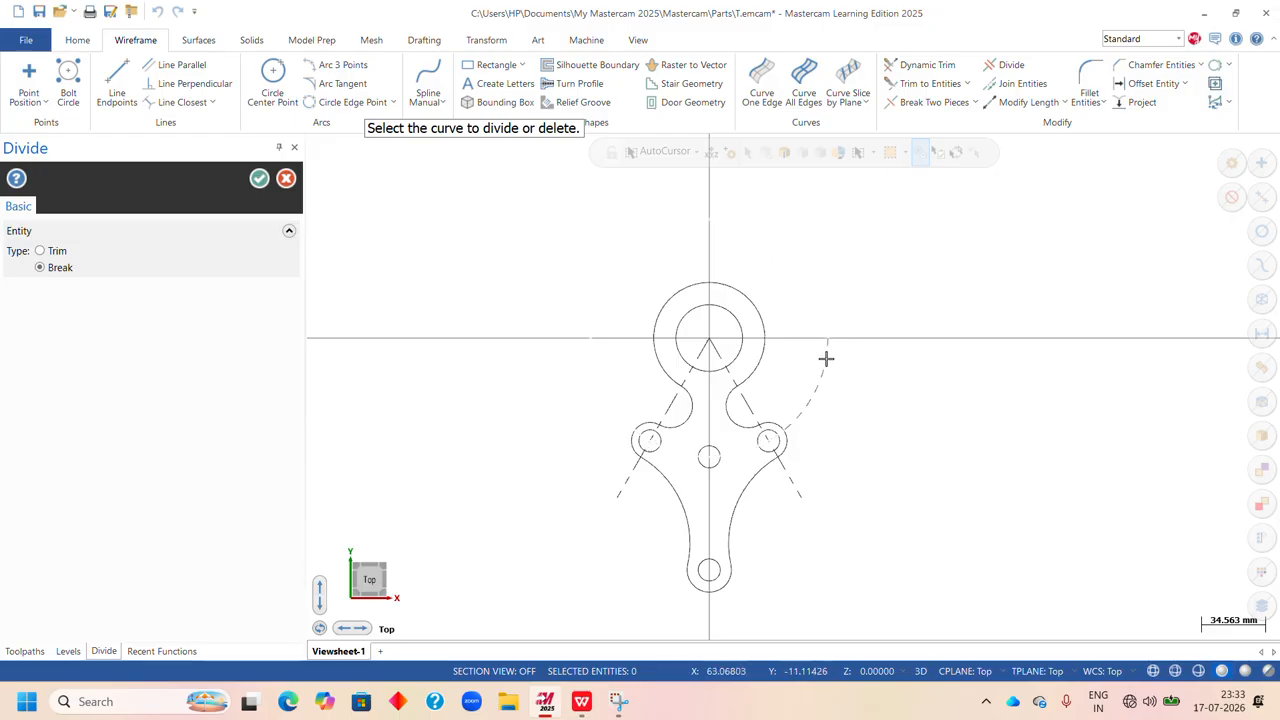
click(826, 358)
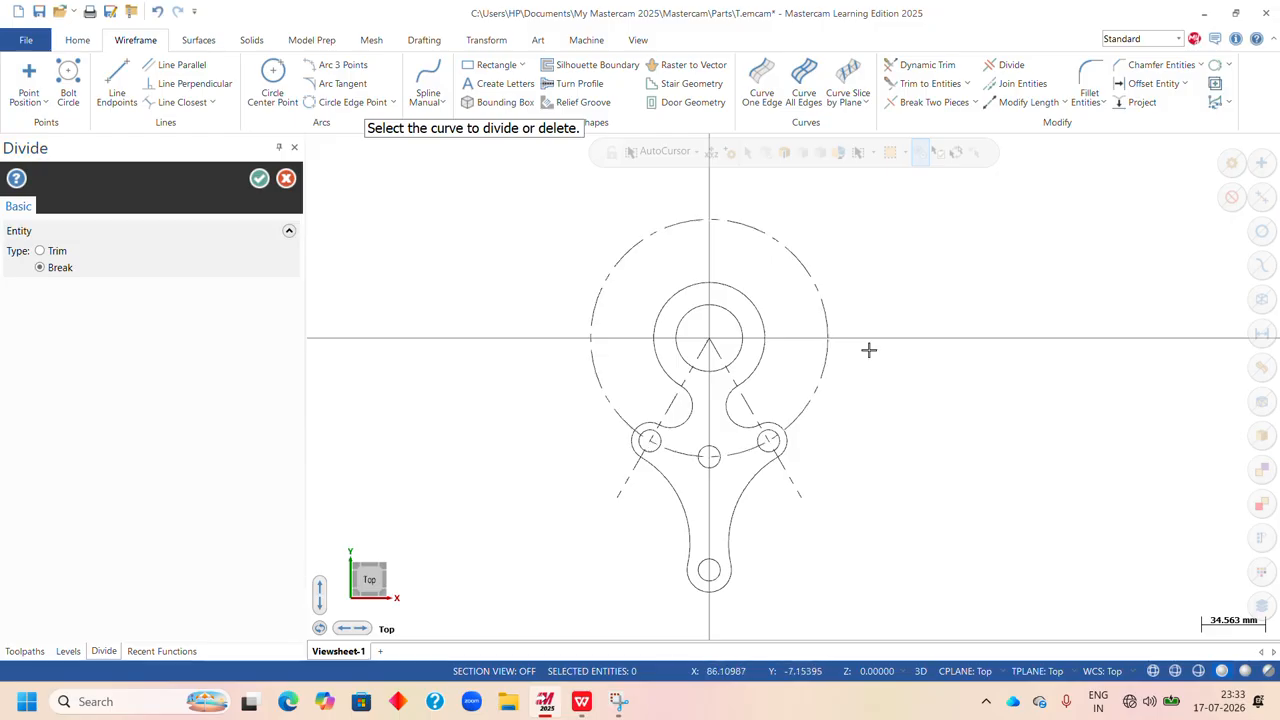
click(595, 381)
click(762, 231)
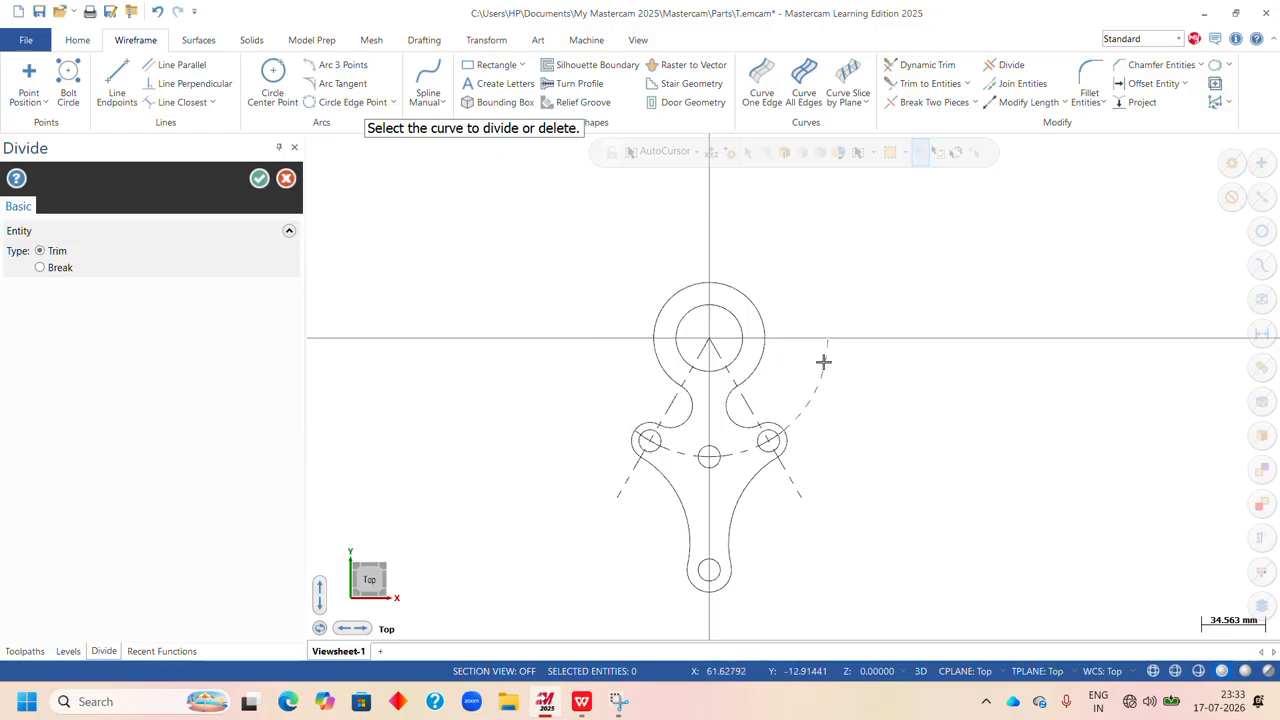
click(259, 178)
- Examine the trimmed outline around the holes and fillets, and fit the whole part in the view
scroll(720, 485, up, 1)
scroll(706, 480, up, 3)
scroll(790, 425, up, 4)
scroll(885, 411, down, 2)
scroll(721, 487, up, 1)
scroll(737, 371, down, 3)
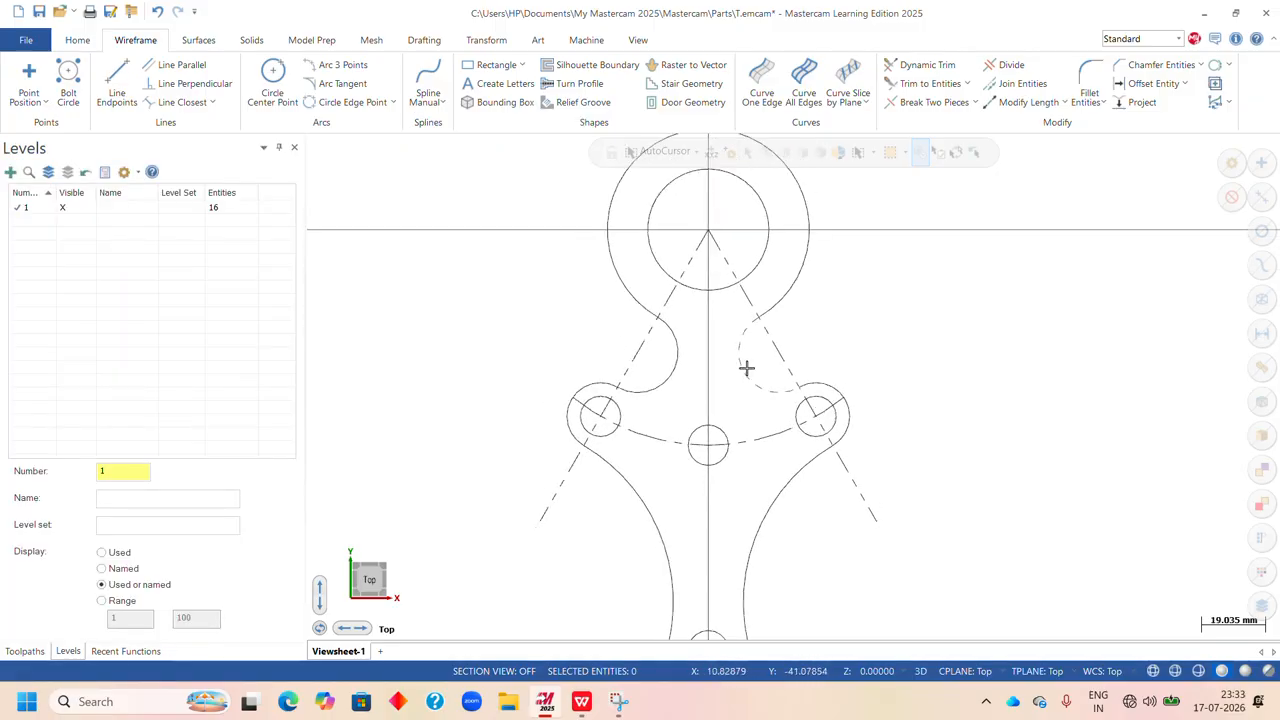
right_click(871, 287)
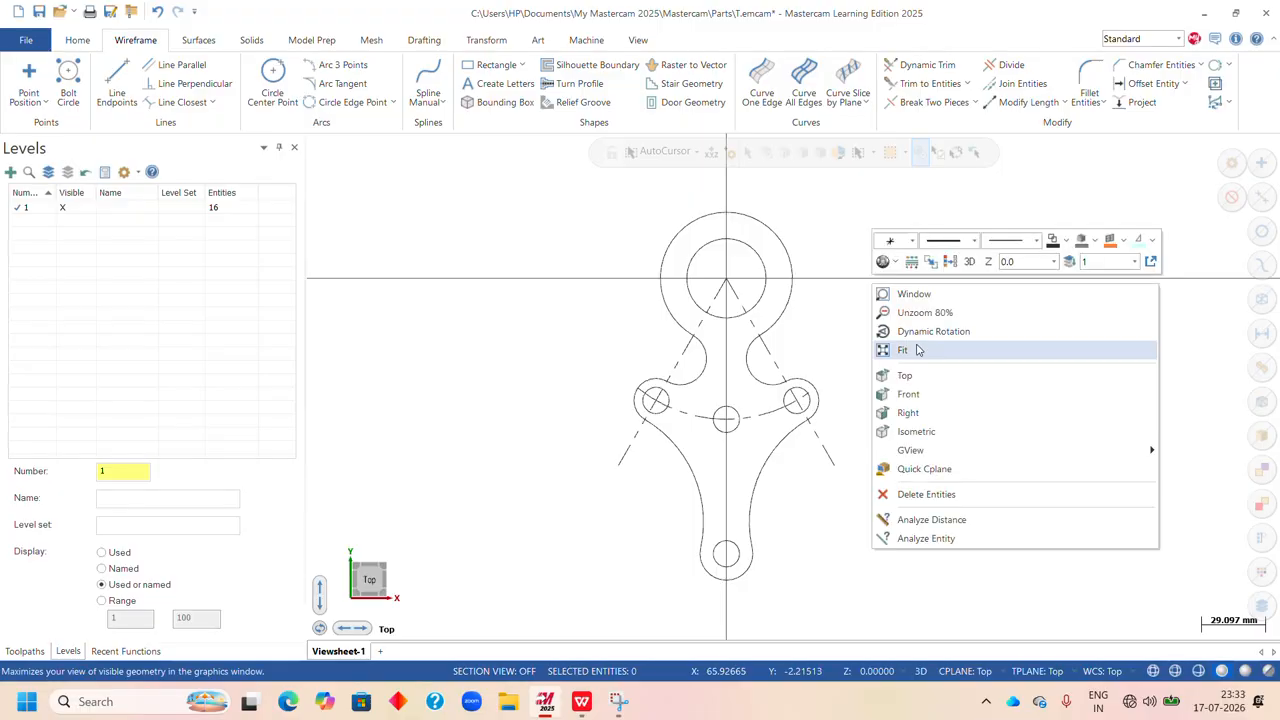
click(915, 350)
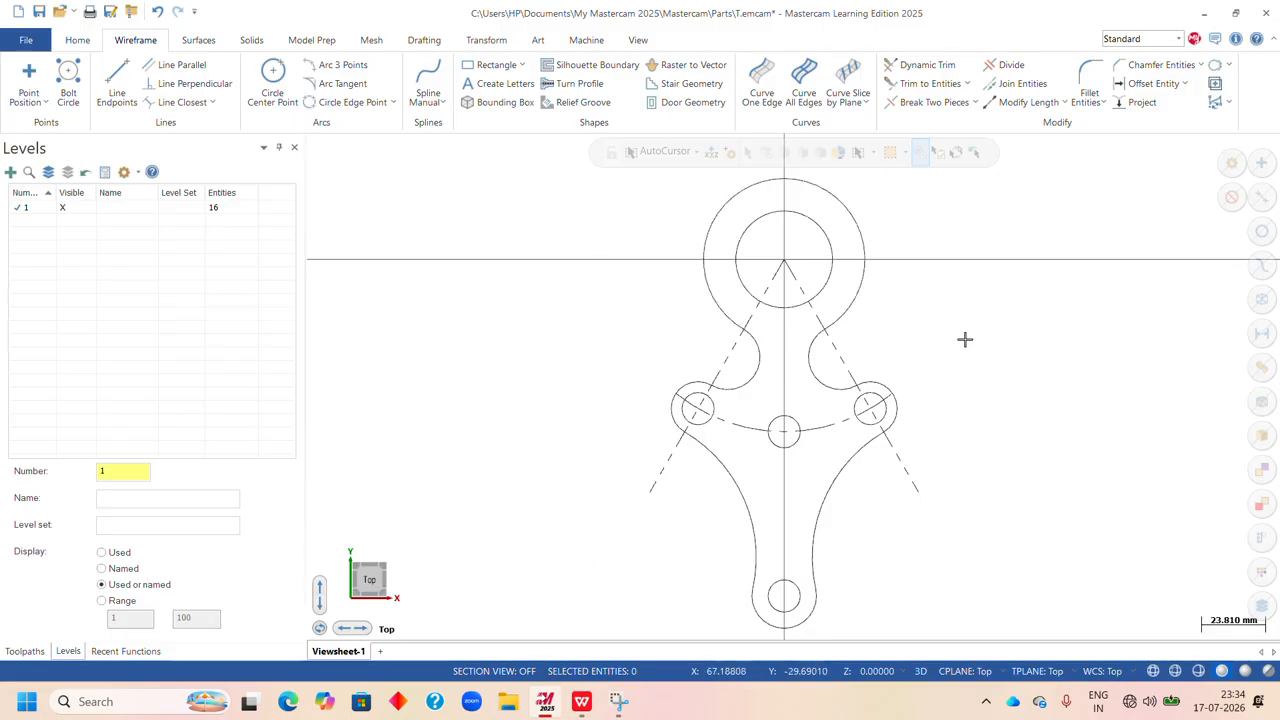
- Using Smart Dimension, dimension the diameter of the inner upper circle and the radius of the outer upper arc, placing both texts outside the outline
scroll(610, 397, down, 3)
scroll(875, 335, up, 3)
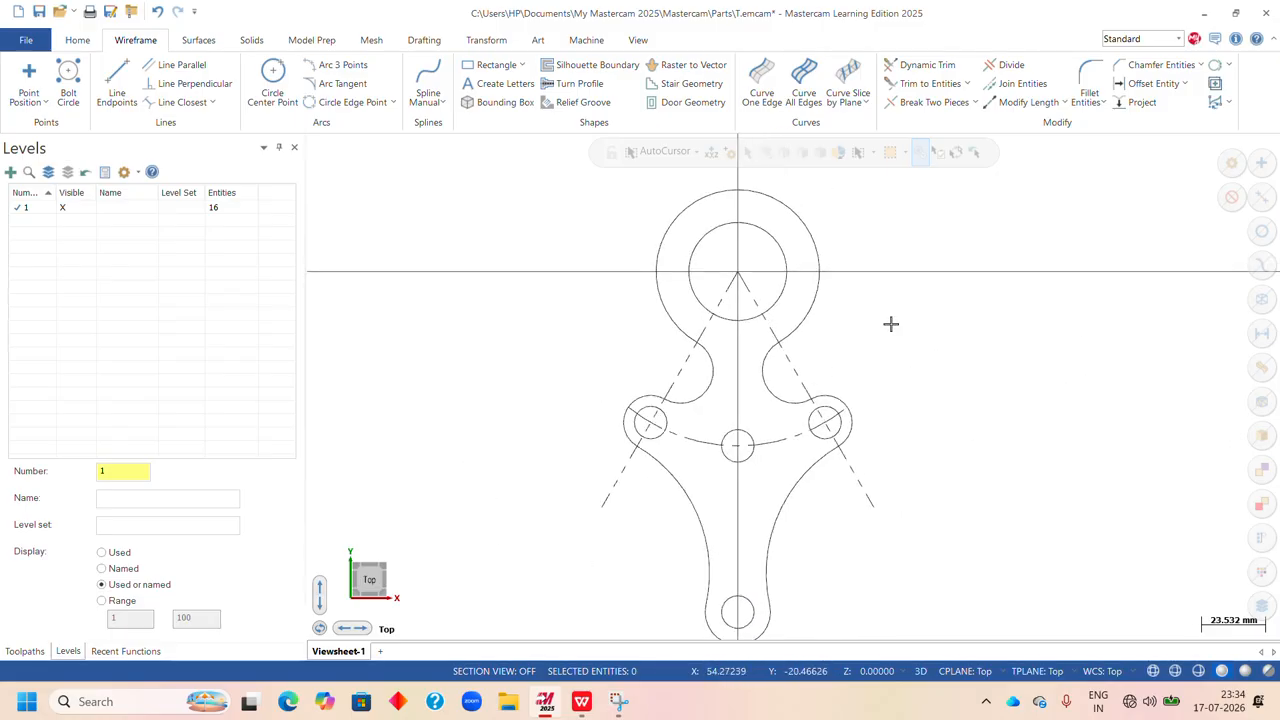
click(424, 41)
click(30, 92)
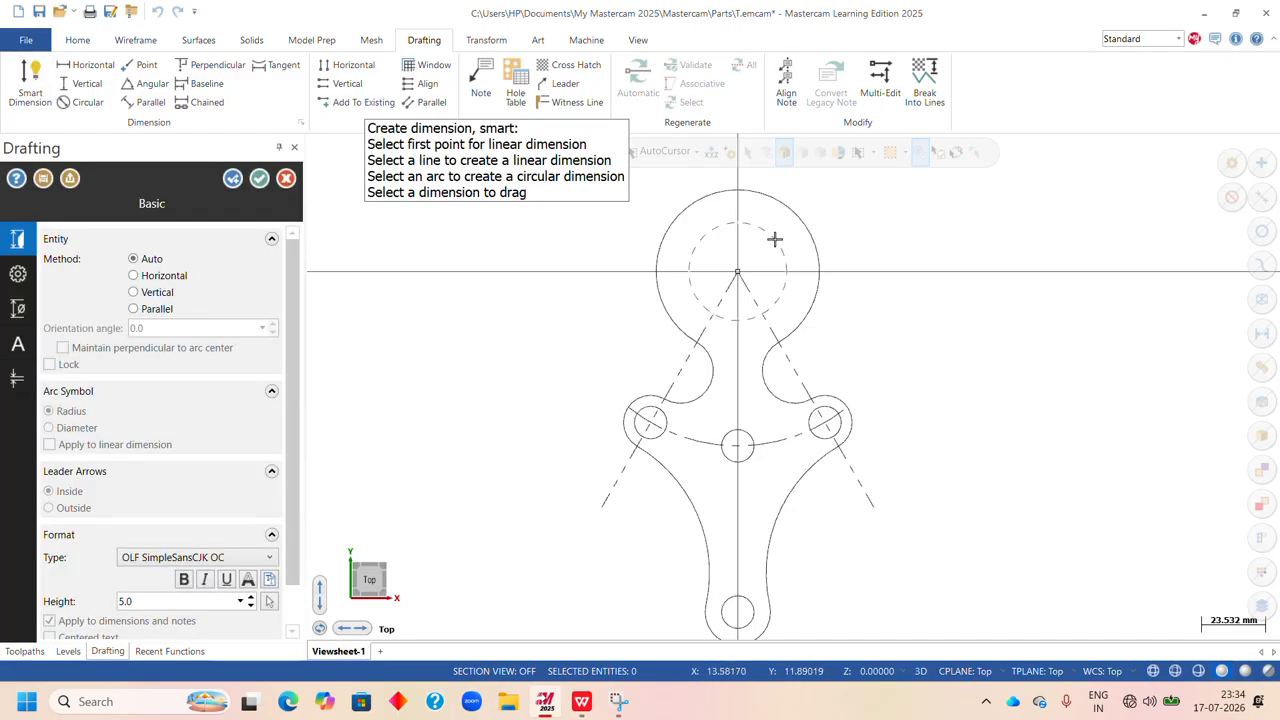
click(774, 239)
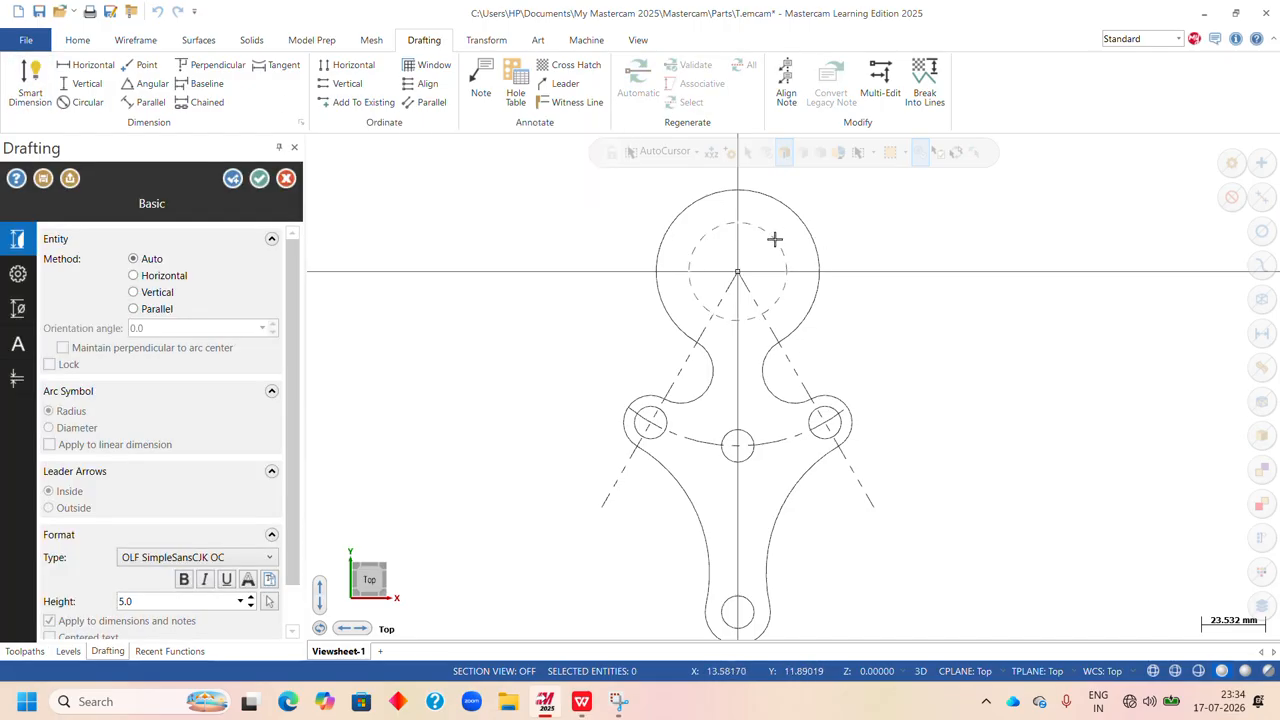
click(604, 216)
scroll(723, 270, down, 1)
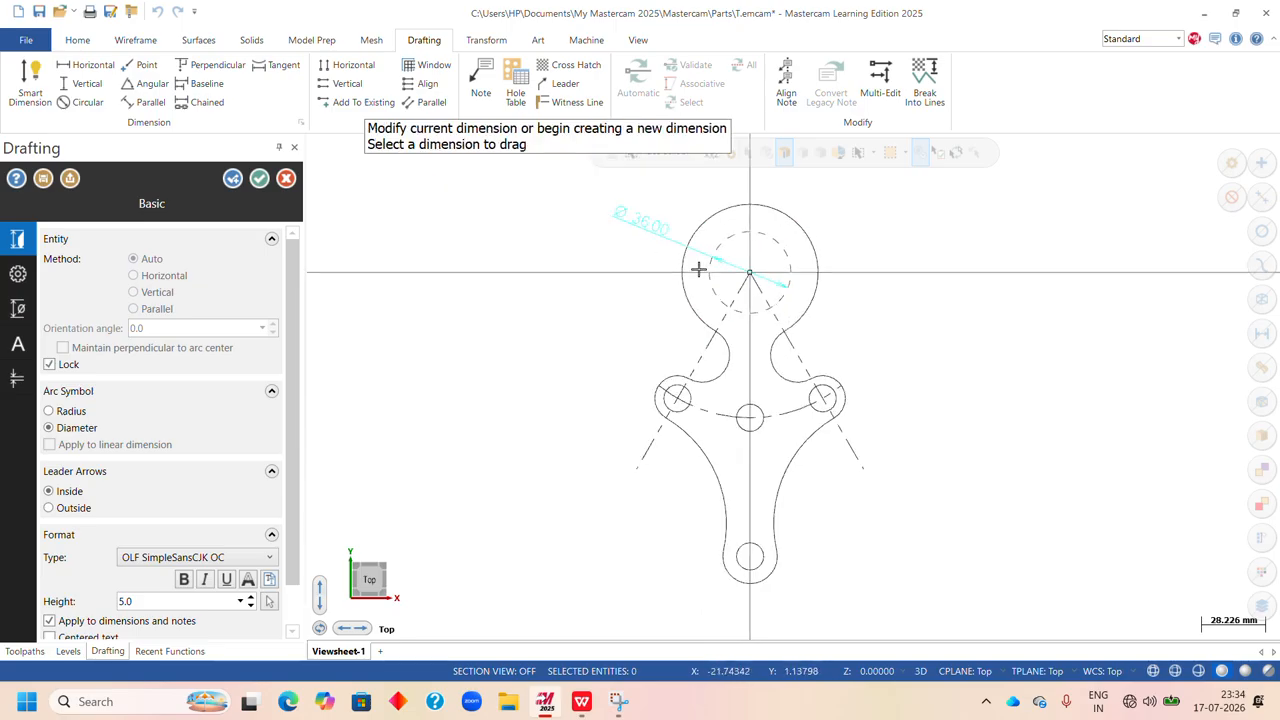
click(800, 231)
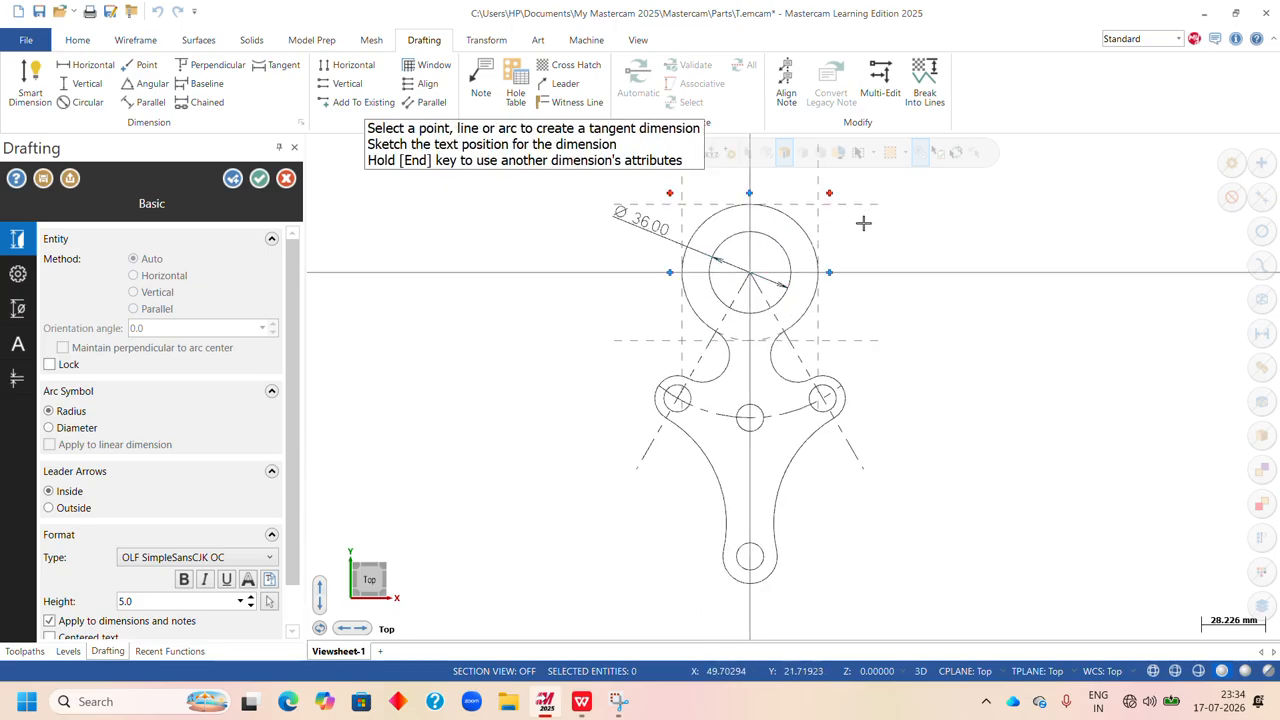
click(893, 208)
scroll(997, 240, down, 1)
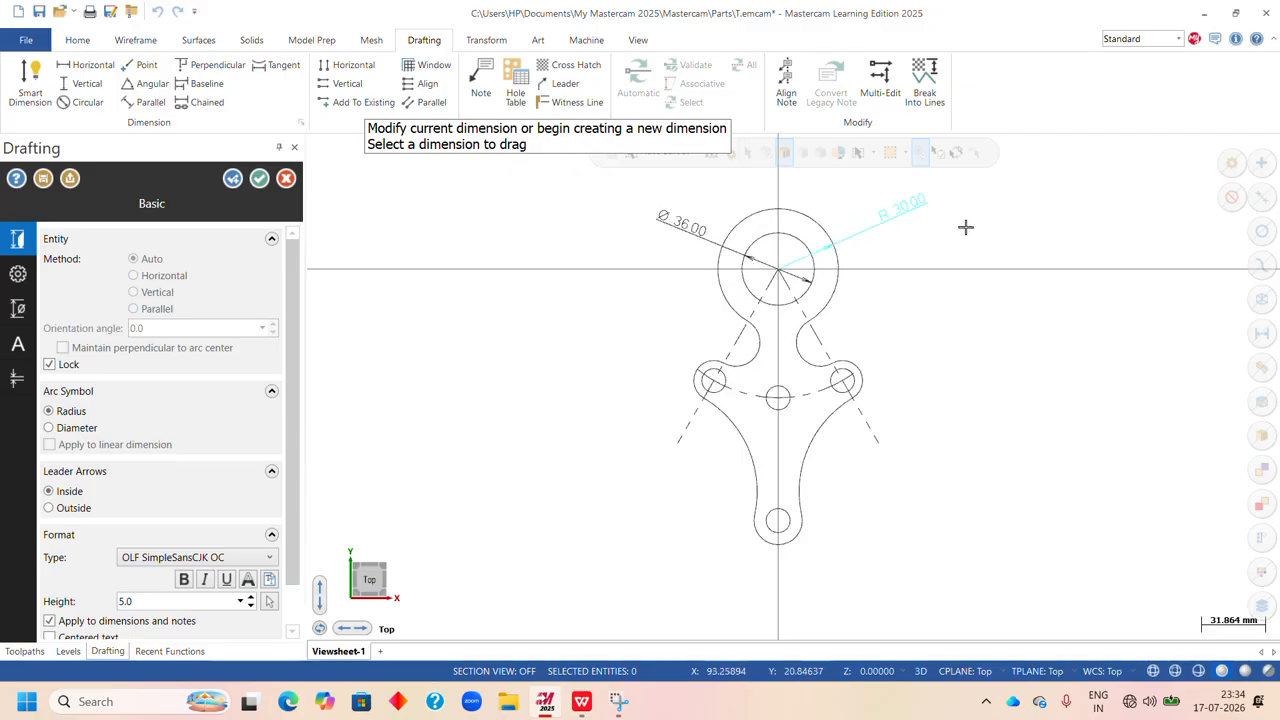
- Dimension the radius of the large right fillet between the right lobe and the bottom lobe, placing the text outside the outline
scroll(866, 434, up, 3)
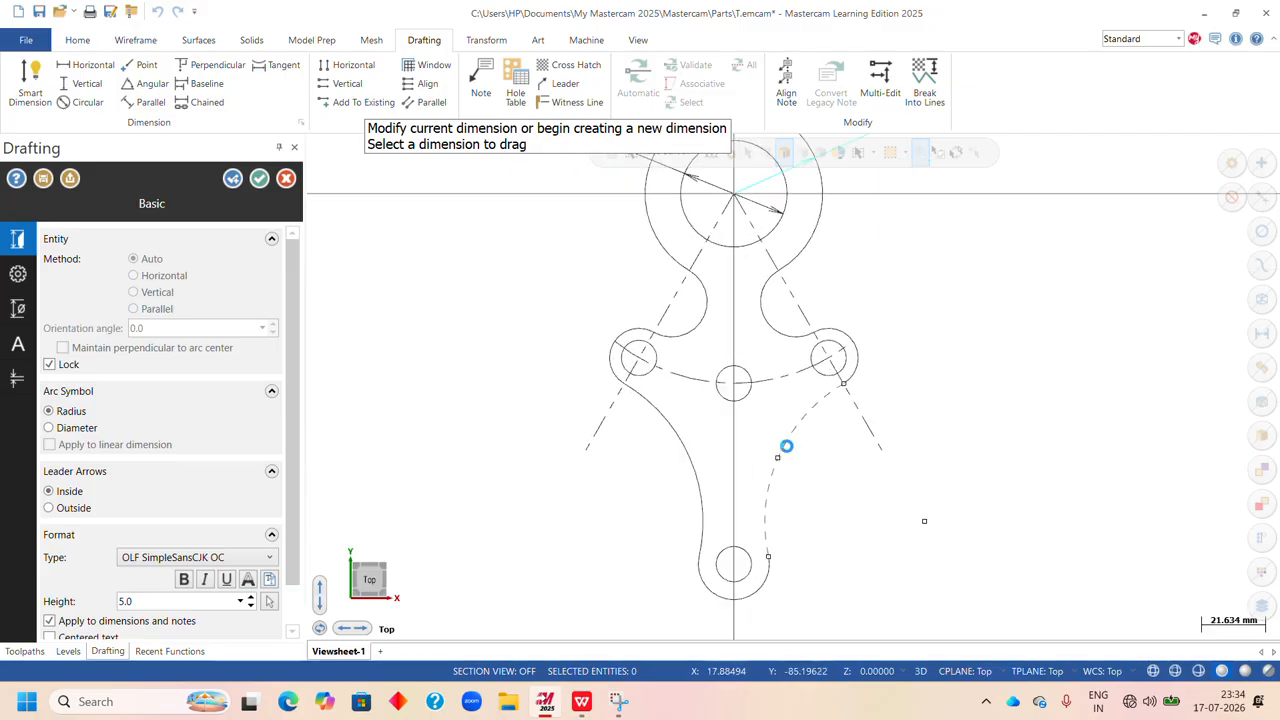
click(795, 456)
click(914, 471)
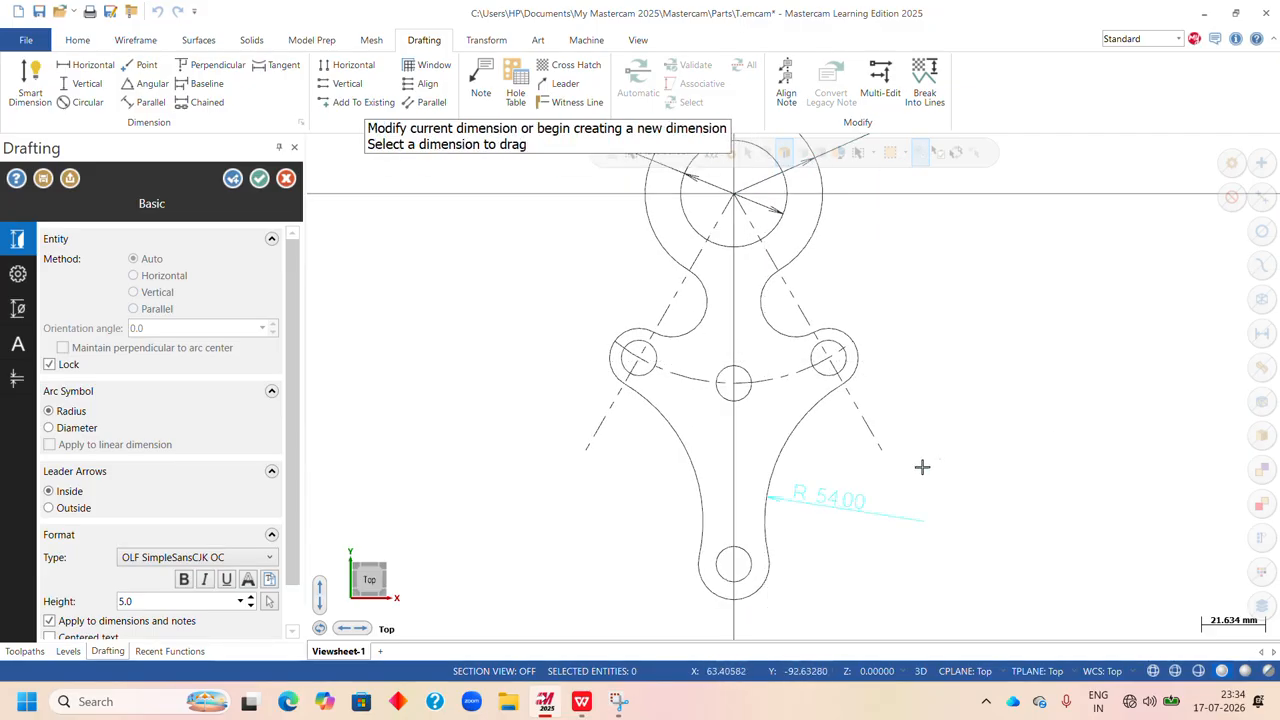
scroll(686, 449, down, 1)
scroll(660, 509, up, 2)
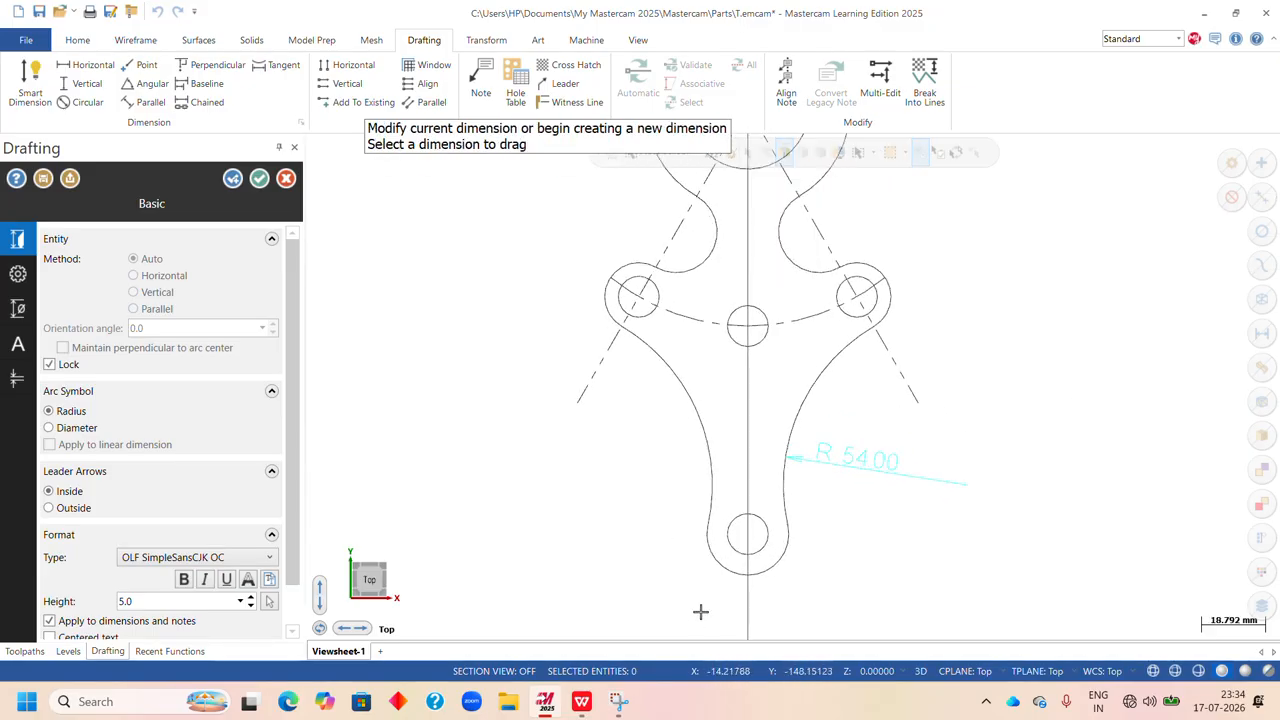
- Dimension the diameter of the bottom hole to its left and the radius of the bottom lobe's arc to its right
click(739, 547)
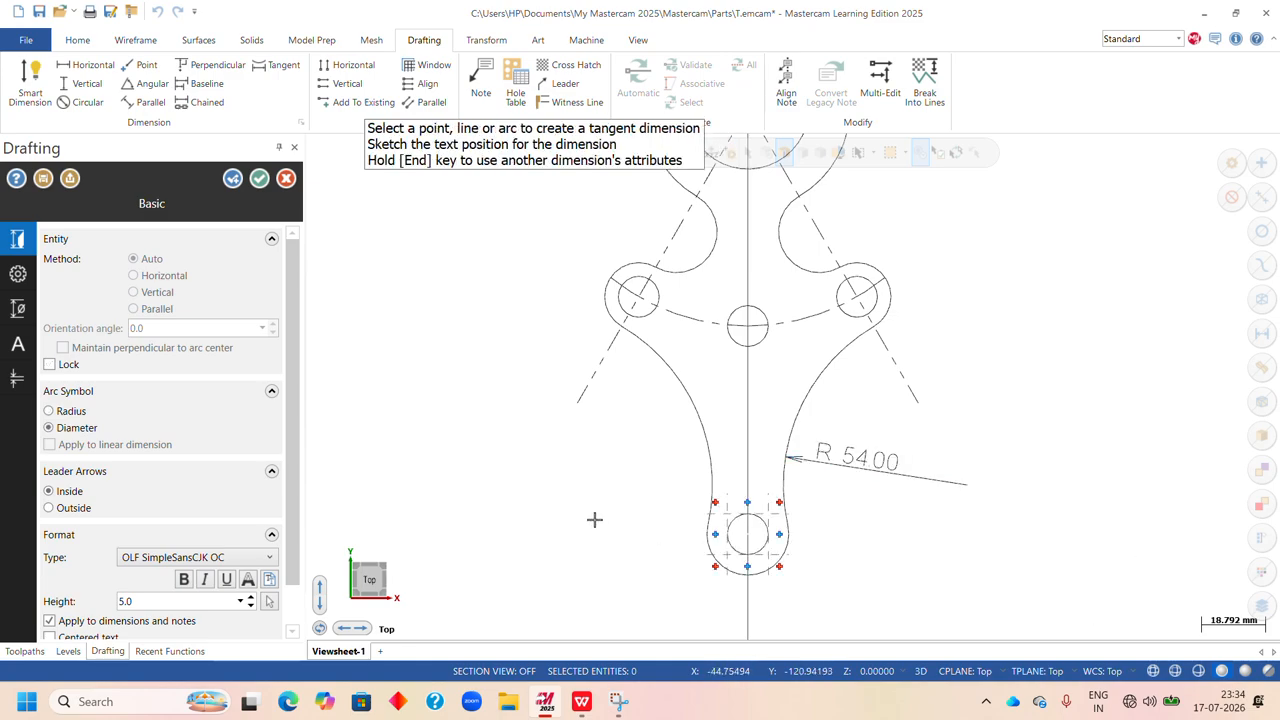
click(565, 556)
scroll(608, 572, down, 1)
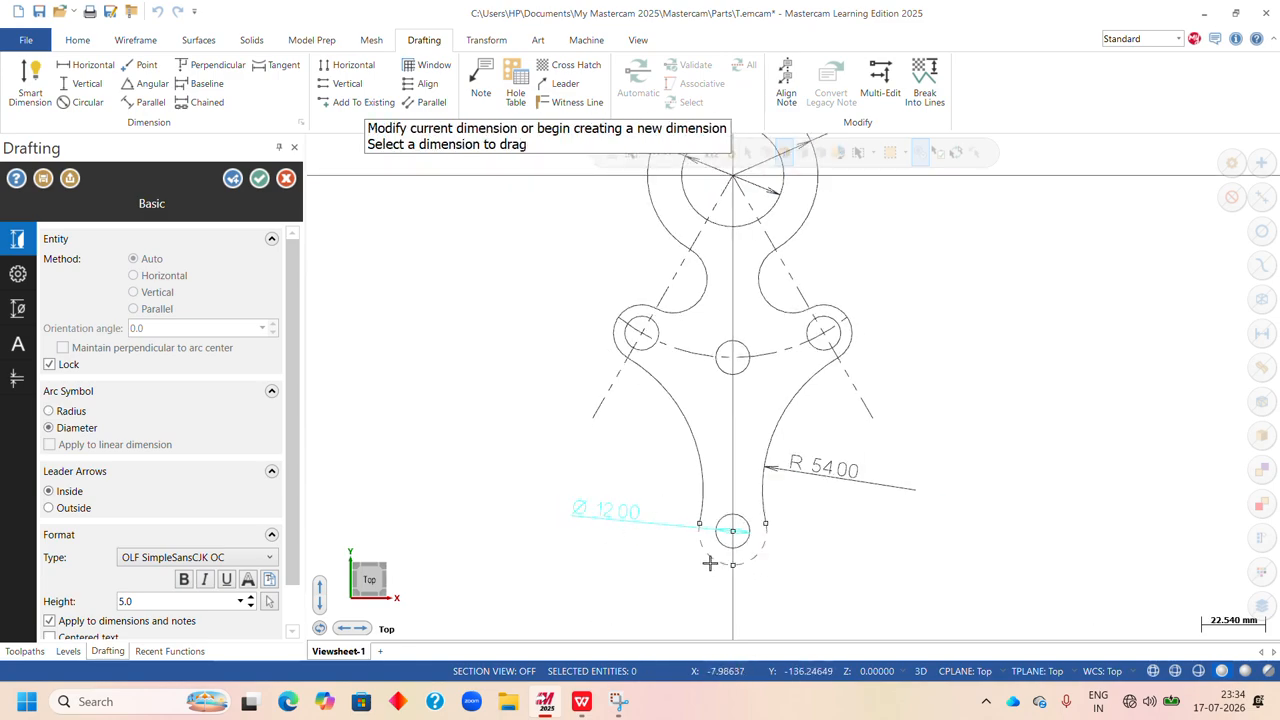
click(756, 556)
click(829, 566)
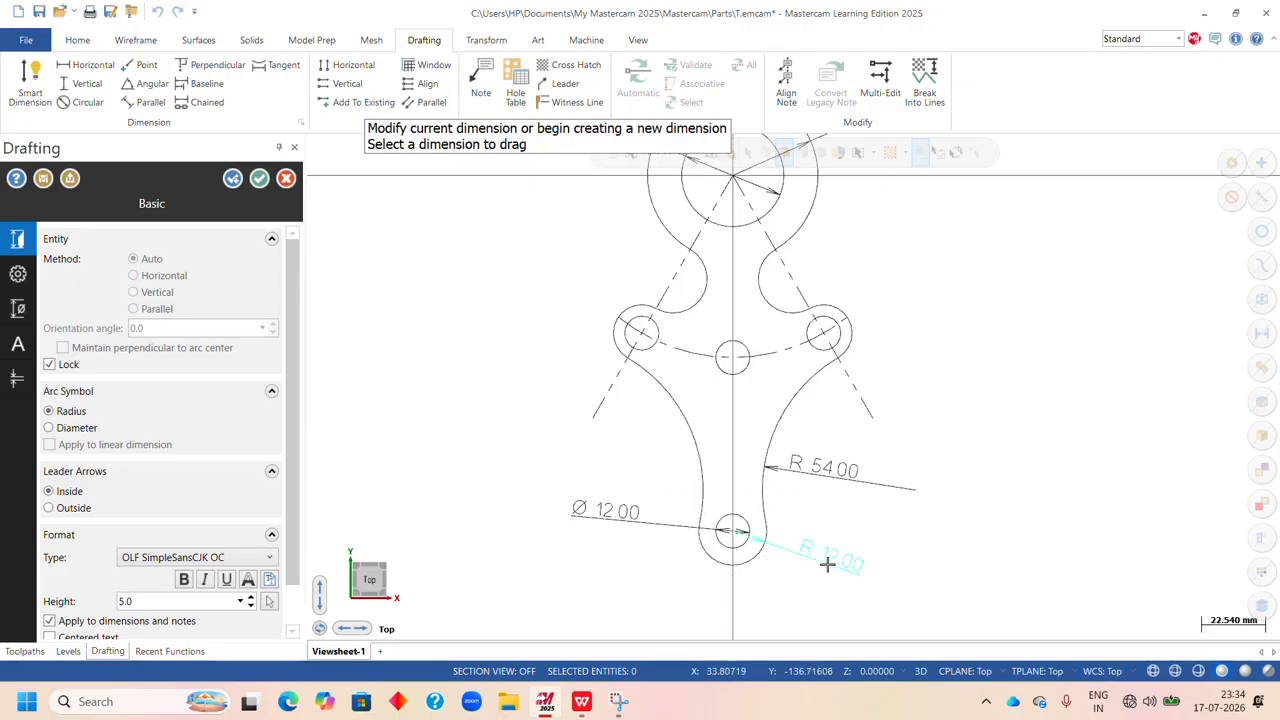
scroll(654, 563, down, 2)
scroll(580, 400, up, 2)
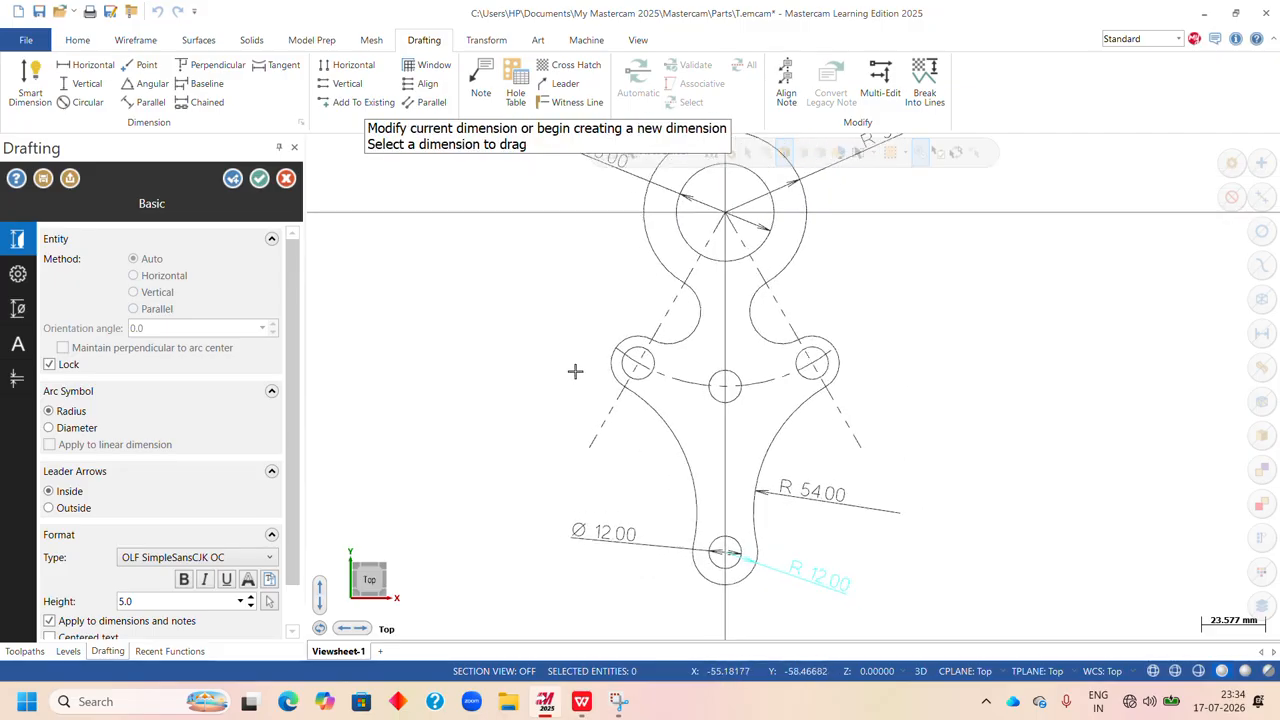
- Dimension the diameter of the left lobe's outer arc, placing the text to the left of the part
click(620, 356)
click(560, 357)
scroll(498, 438, down, 2)
scroll(547, 327, up, 2)
scroll(547, 329, up, 1)
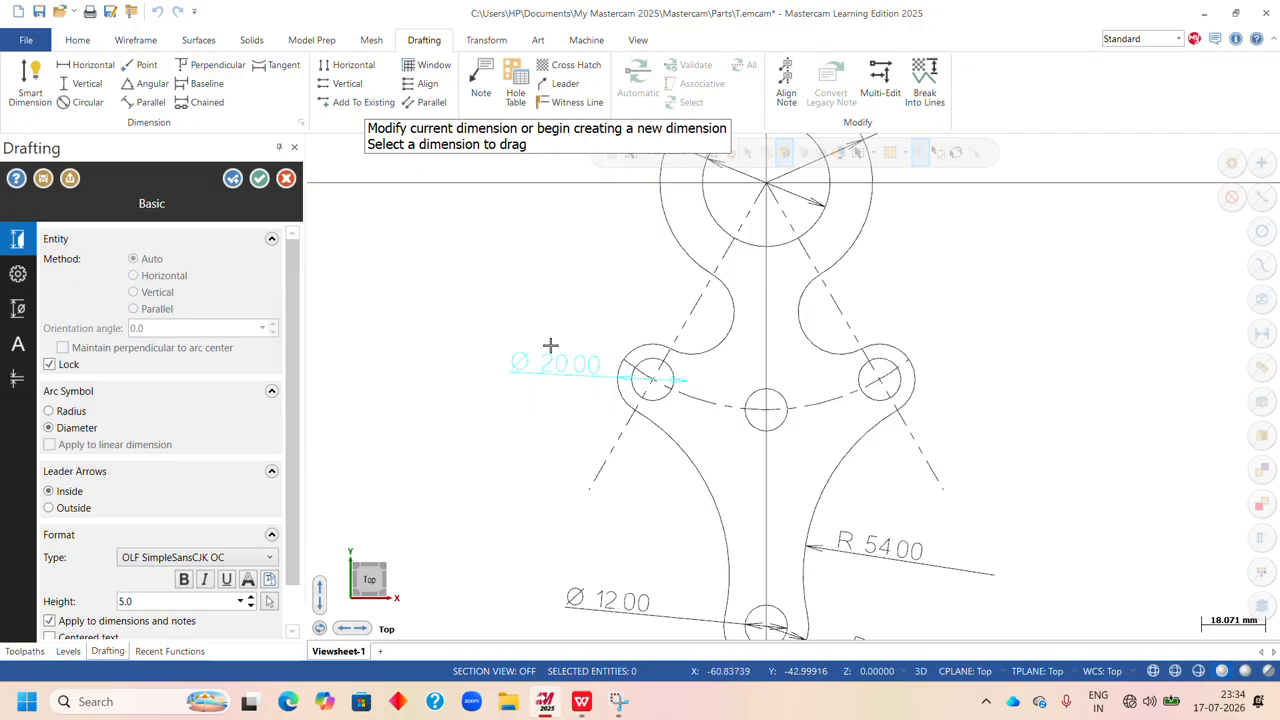
scroll(658, 487, down, 5)
scroll(880, 336, up, 3)
scroll(880, 336, down, 2)
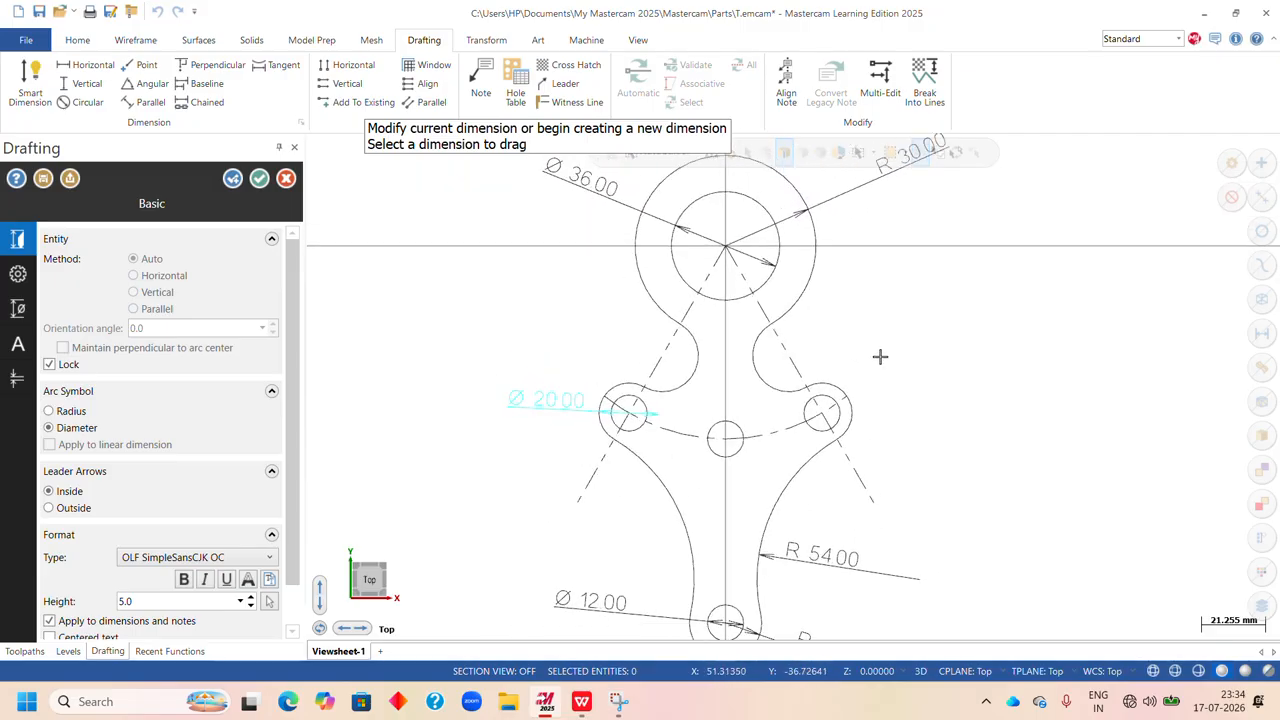
scroll(876, 335, up, 2)
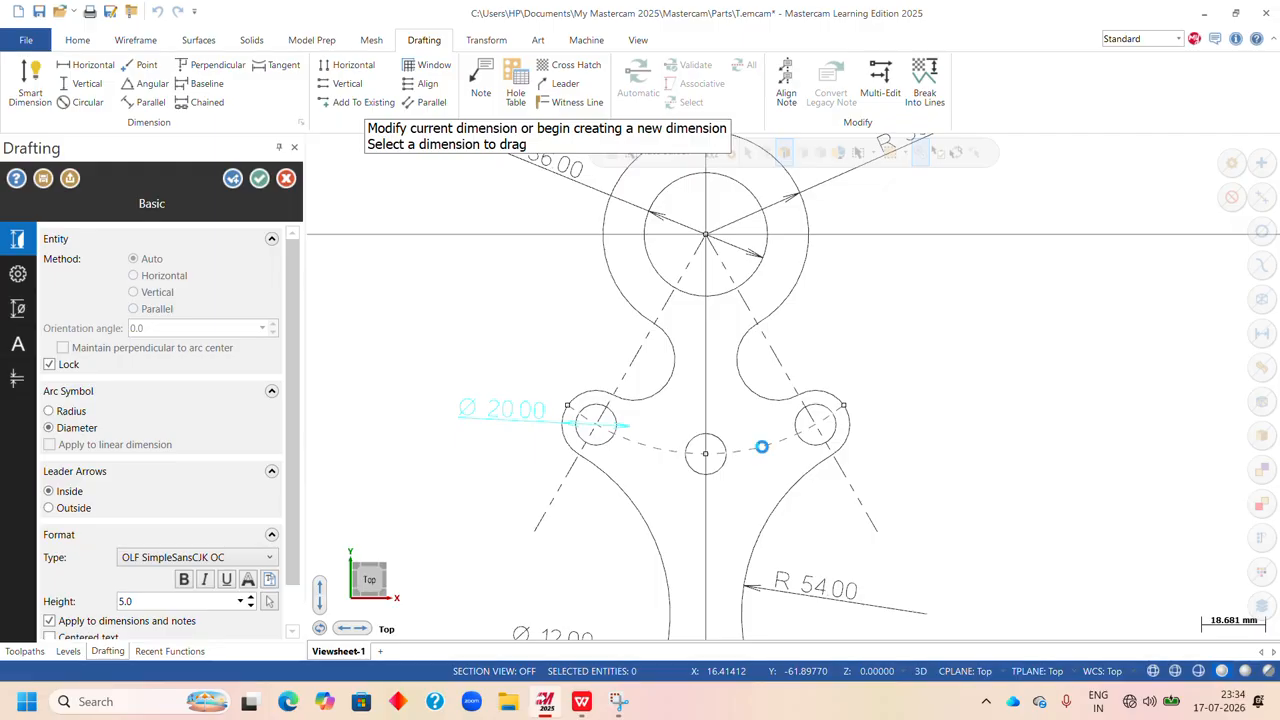
click(761, 447)
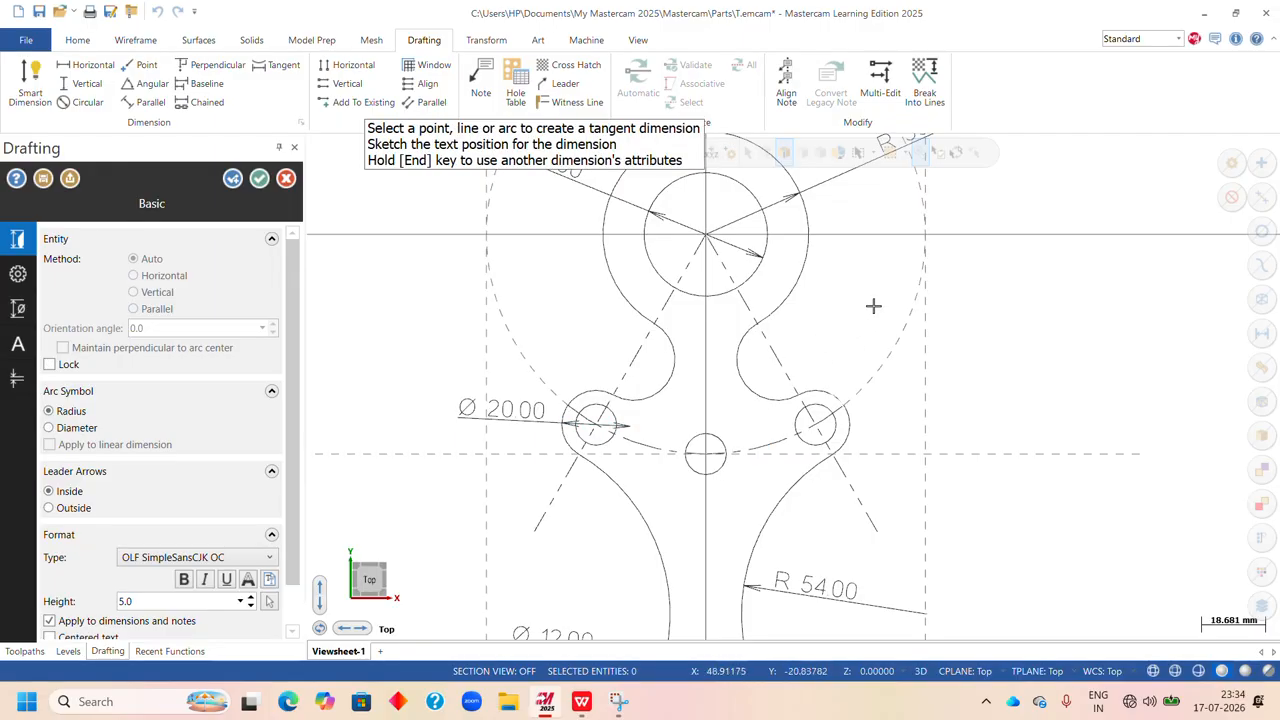
click(749, 399)
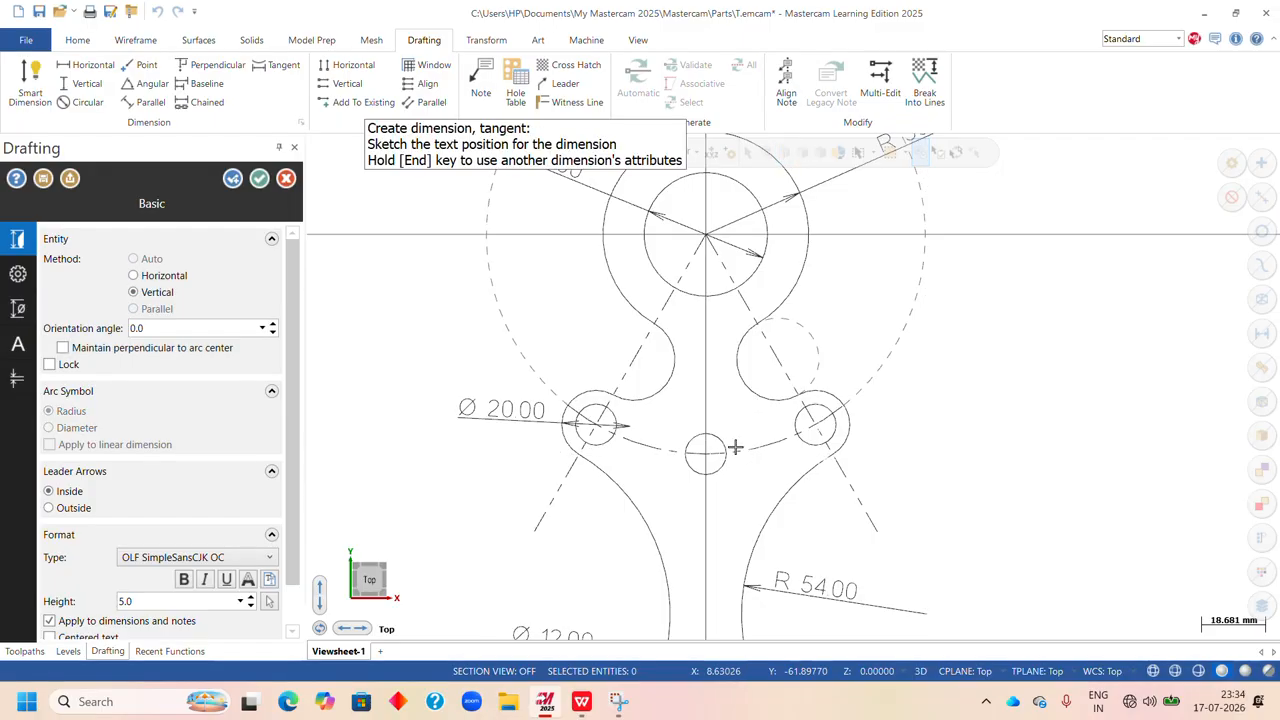
key(Escape)
scroll(780, 414, down, 1)
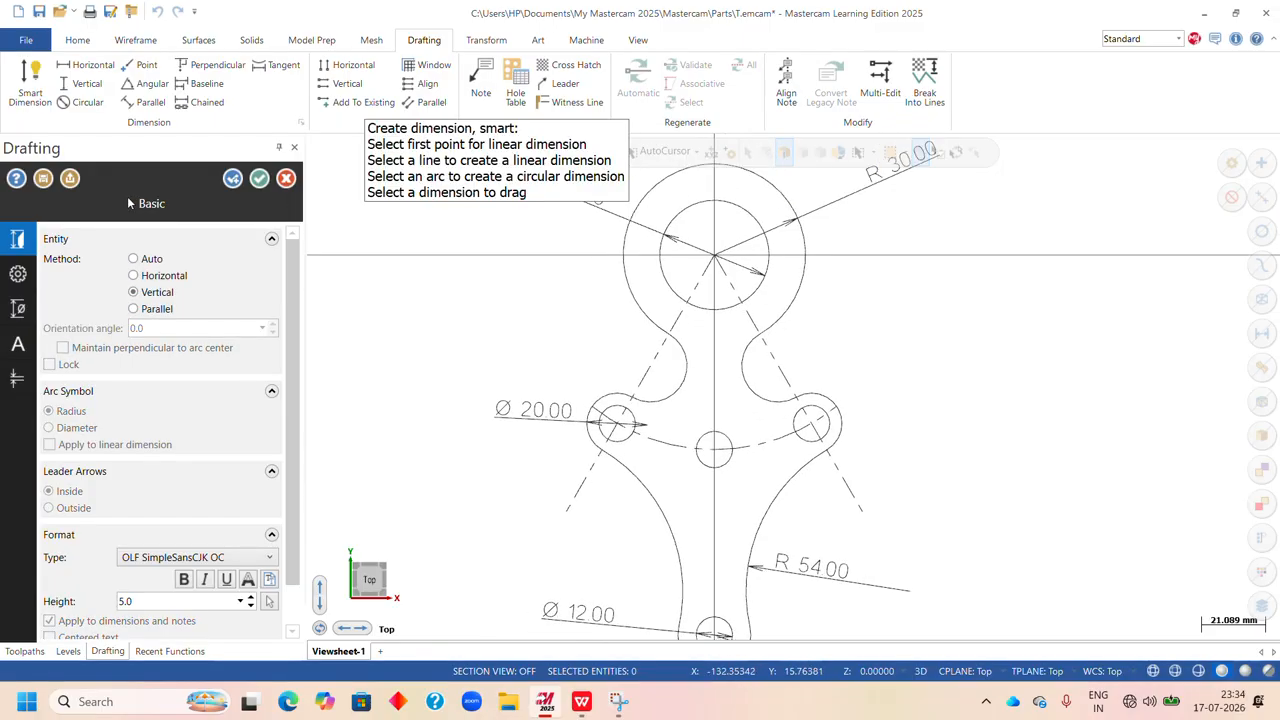
- Add a circular radius dimension to the dash-dot construction arc through the side holes, with its text below the right lobe
click(84, 102)
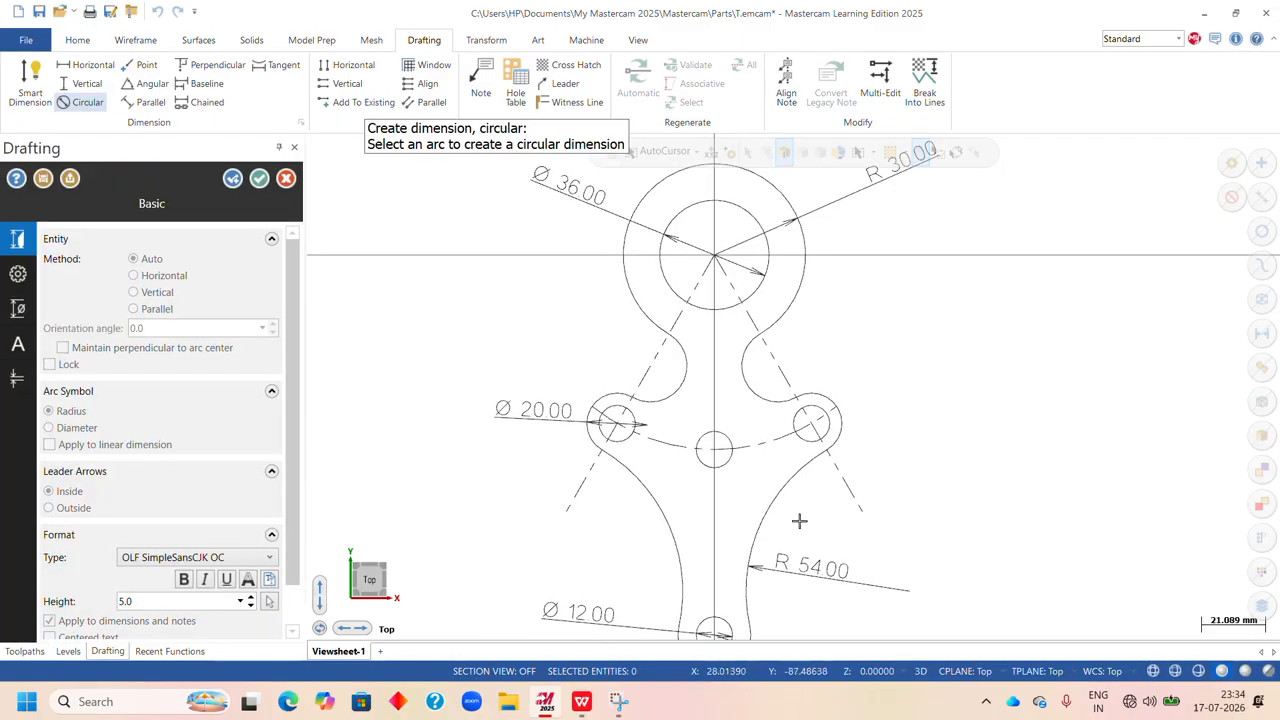
click(759, 445)
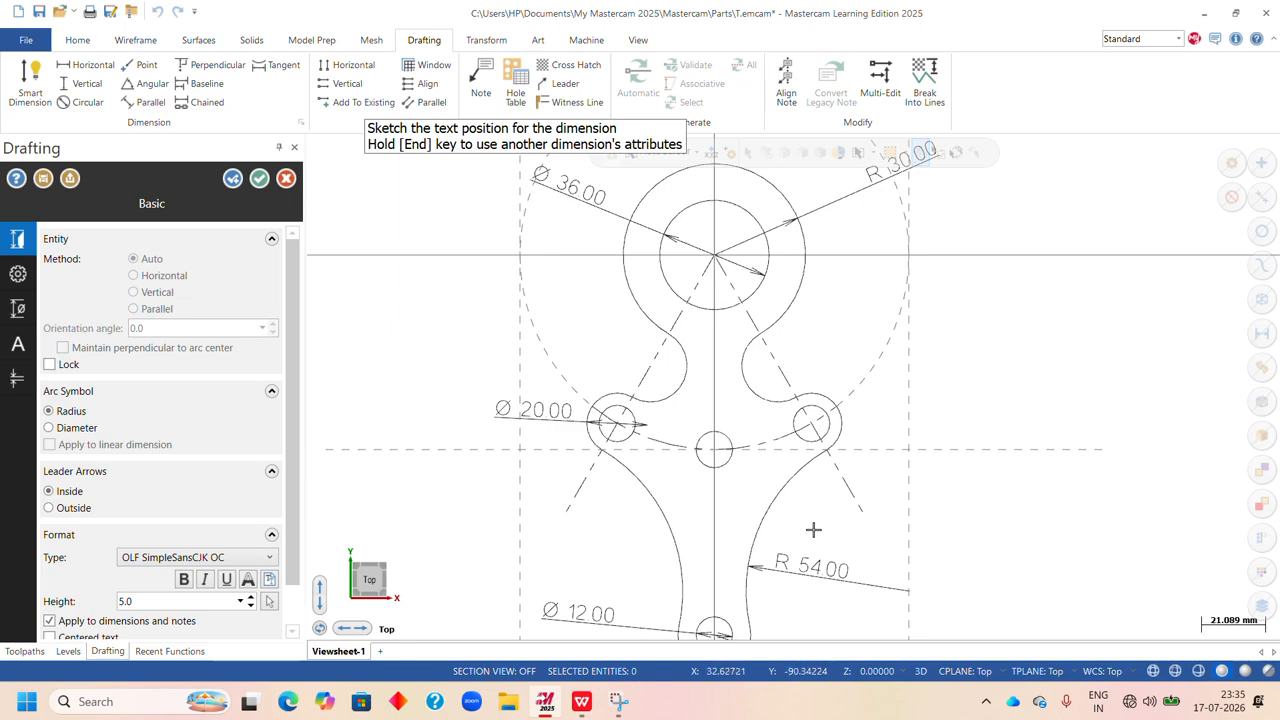
click(845, 560)
scroll(988, 530, down, 1)
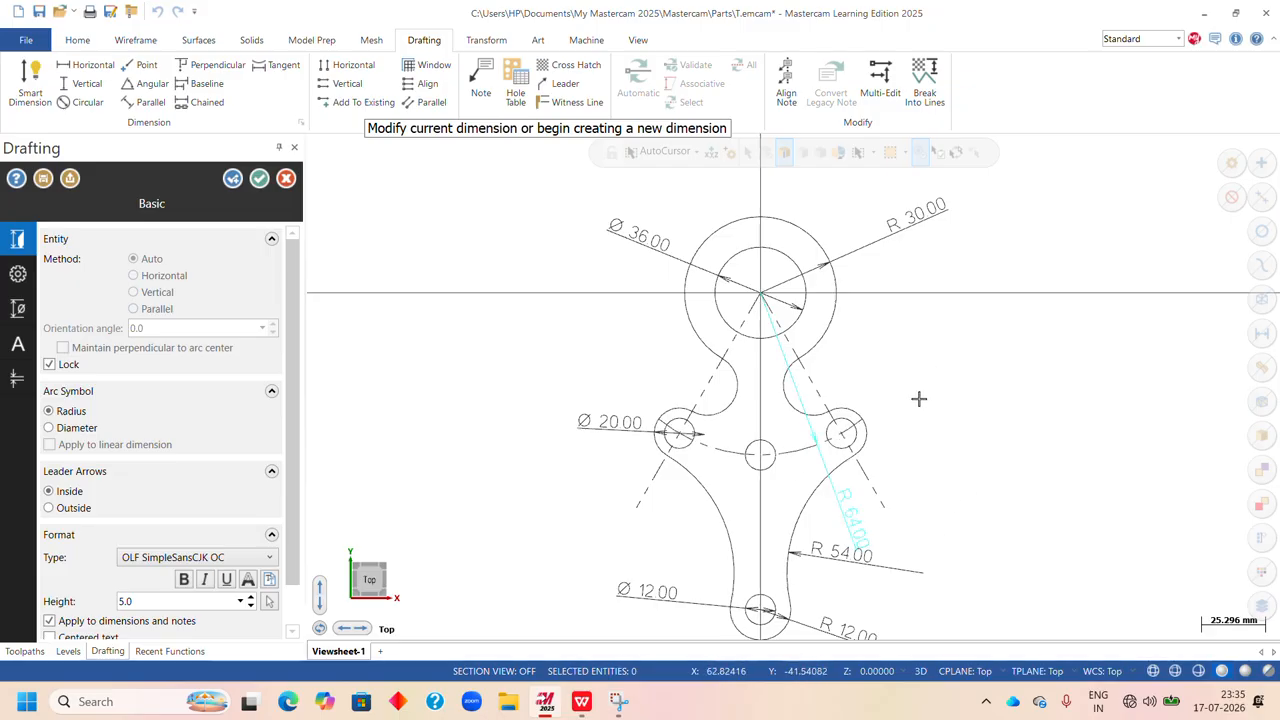
- Dimension the radius of the small right fillet between the upper arc and the right lobe, and finish the dimensioning command
scroll(790, 305, up, 1)
scroll(810, 260, down, 1)
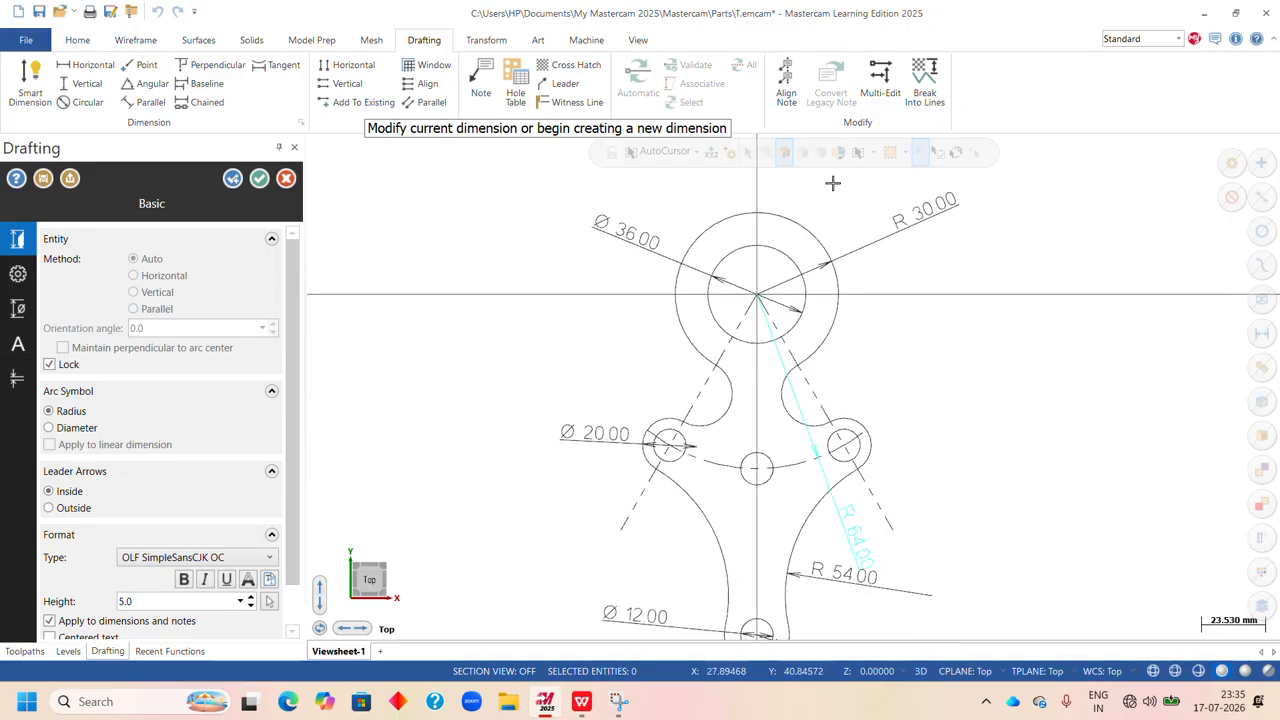
scroll(777, 314, up, 2)
scroll(836, 421, down, 1)
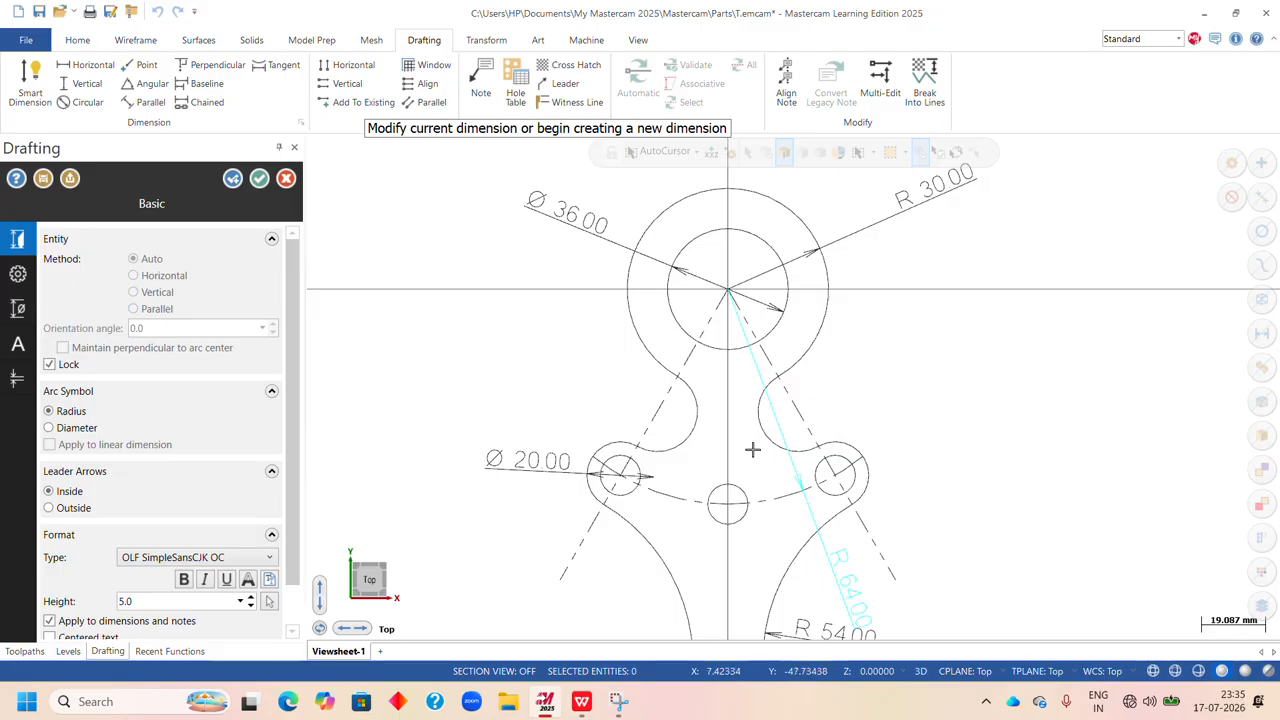
click(783, 424)
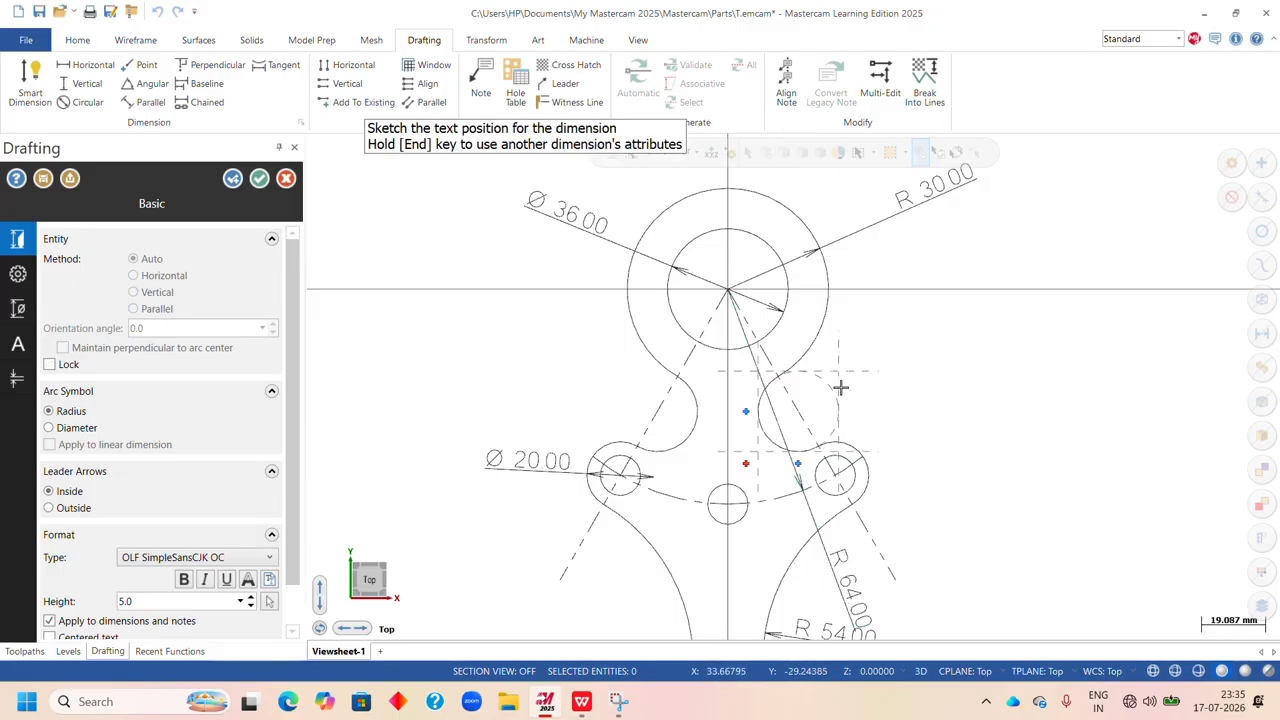
click(840, 388)
scroll(934, 354, down, 2)
scroll(857, 569, up, 2)
scroll(680, 517, down, 1)
scroll(985, 460, up, 1)
scroll(980, 440, down, 1)
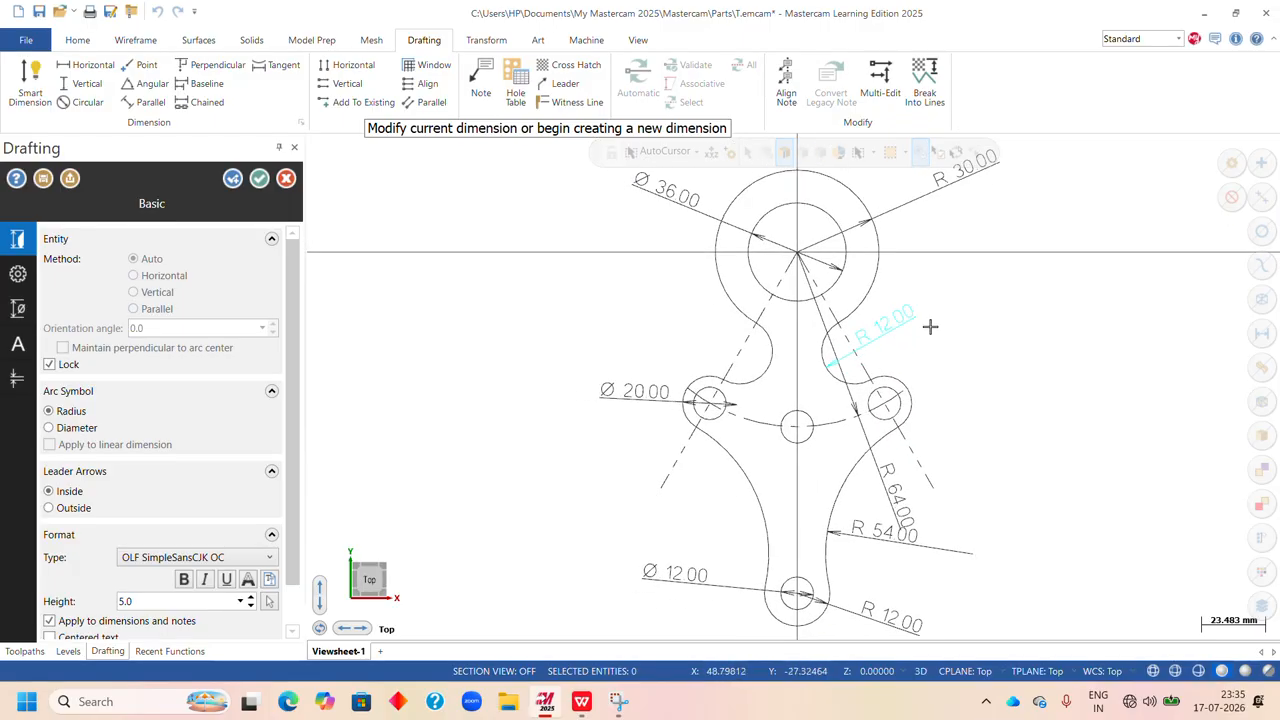
click(259, 178)
right_click(973, 255)
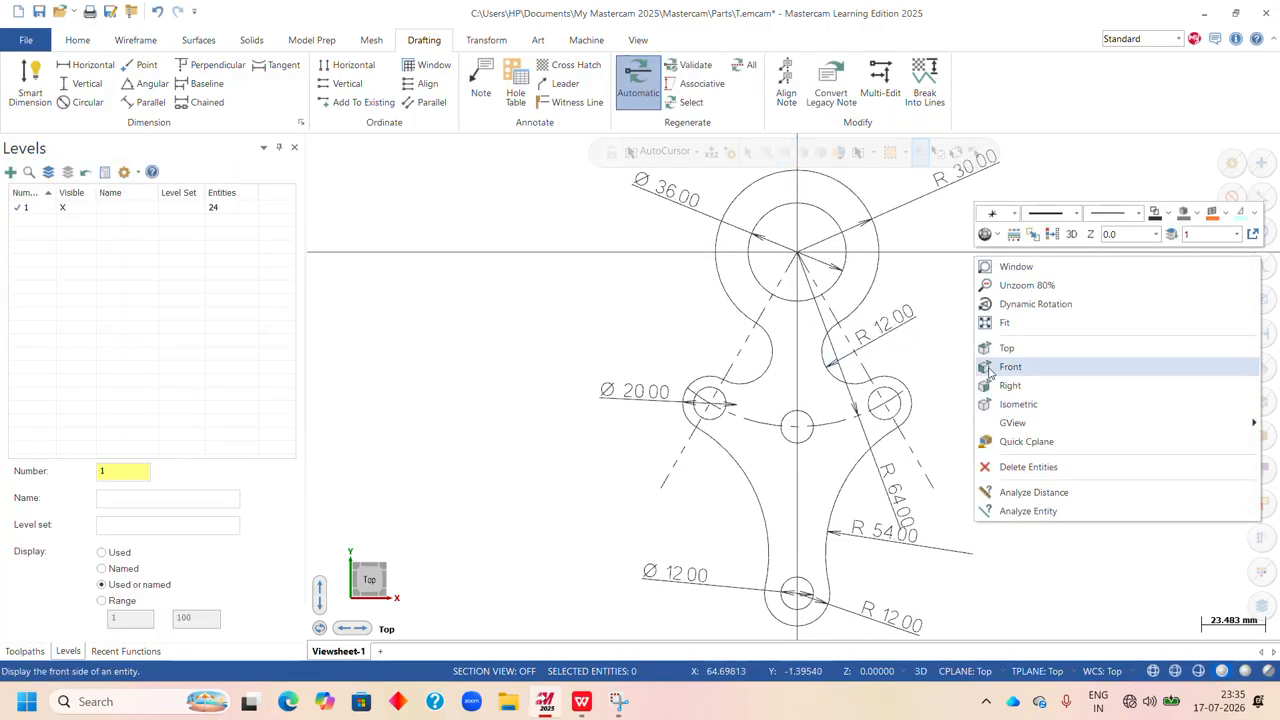
click(1004, 322)
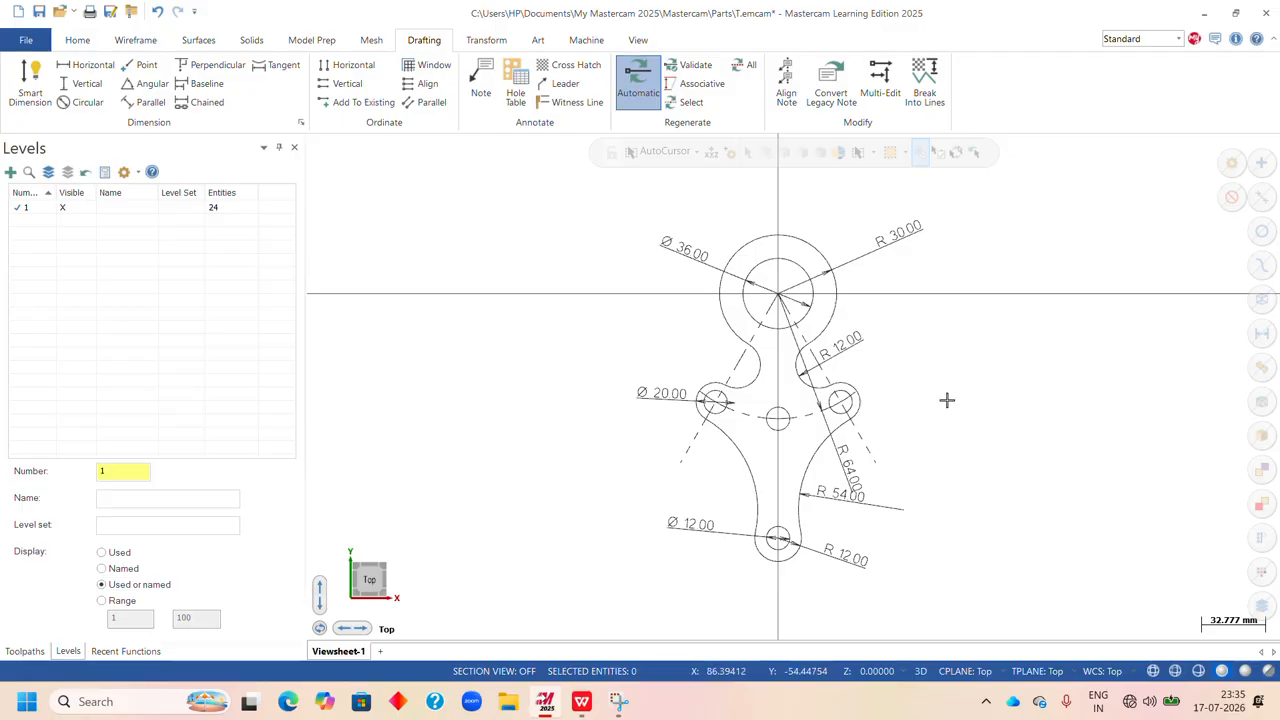
- Compare the dimensioned part in Mastercam with the Exercise 9 Suspension drawing in Exercises Sheet.pdf in WPS Office, checking the dimensions around the holes and fillets
click(586, 706)
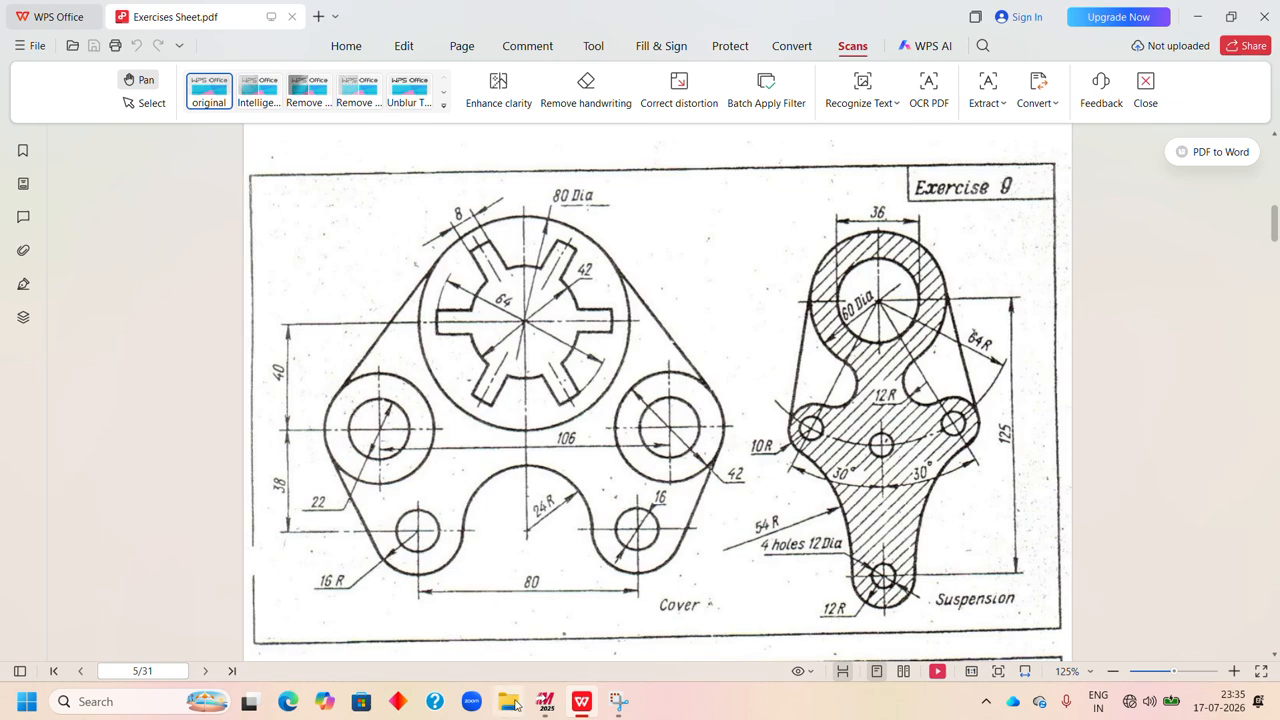
click(545, 701)
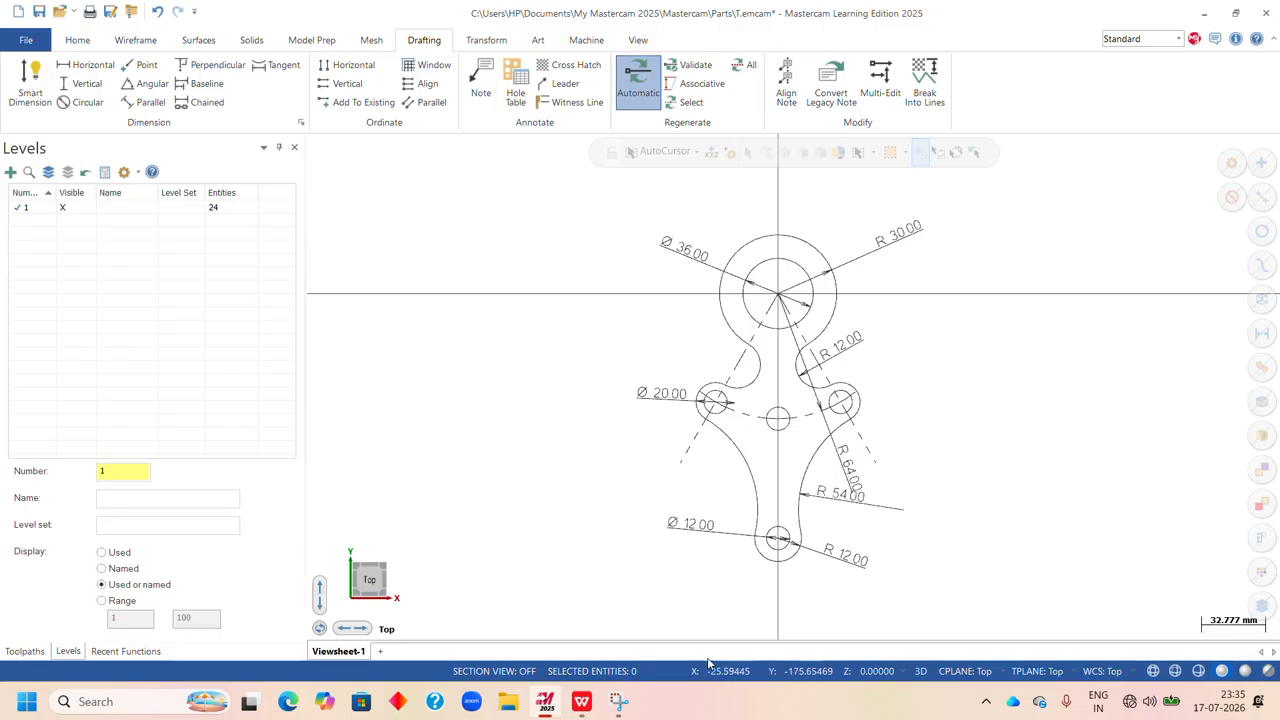
click(586, 706)
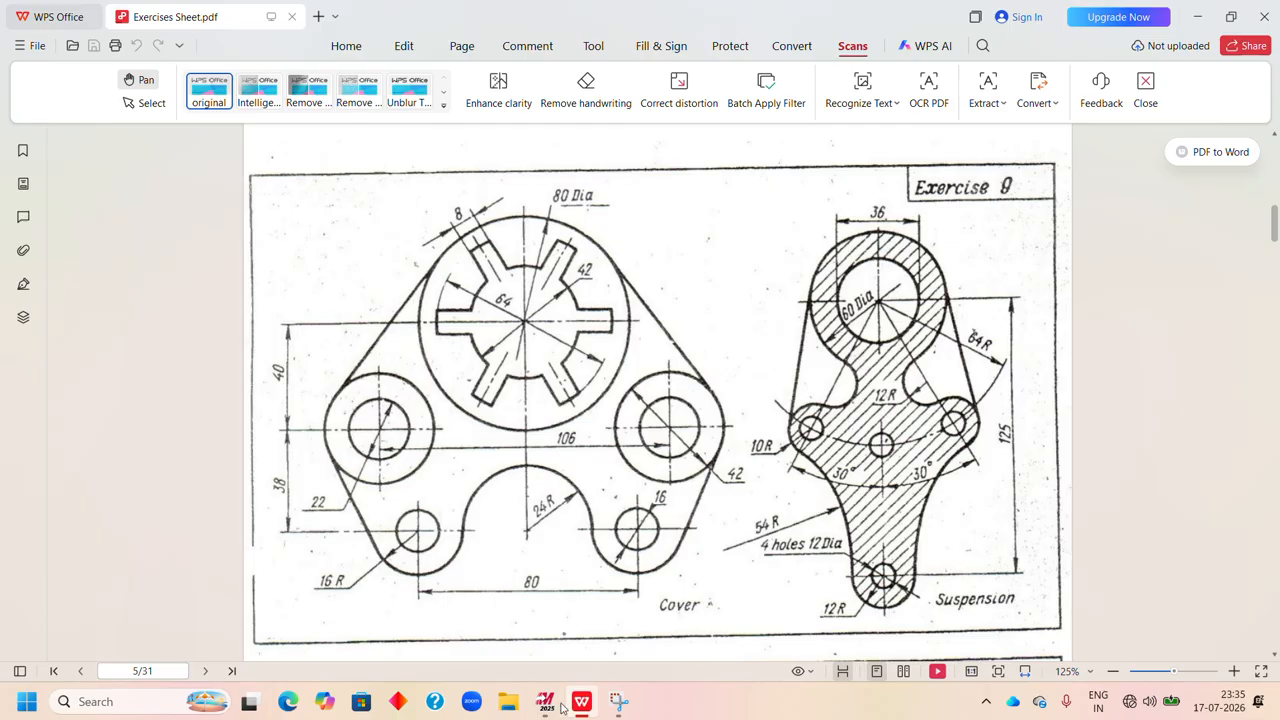
mouse_move(538, 706)
click(548, 705)
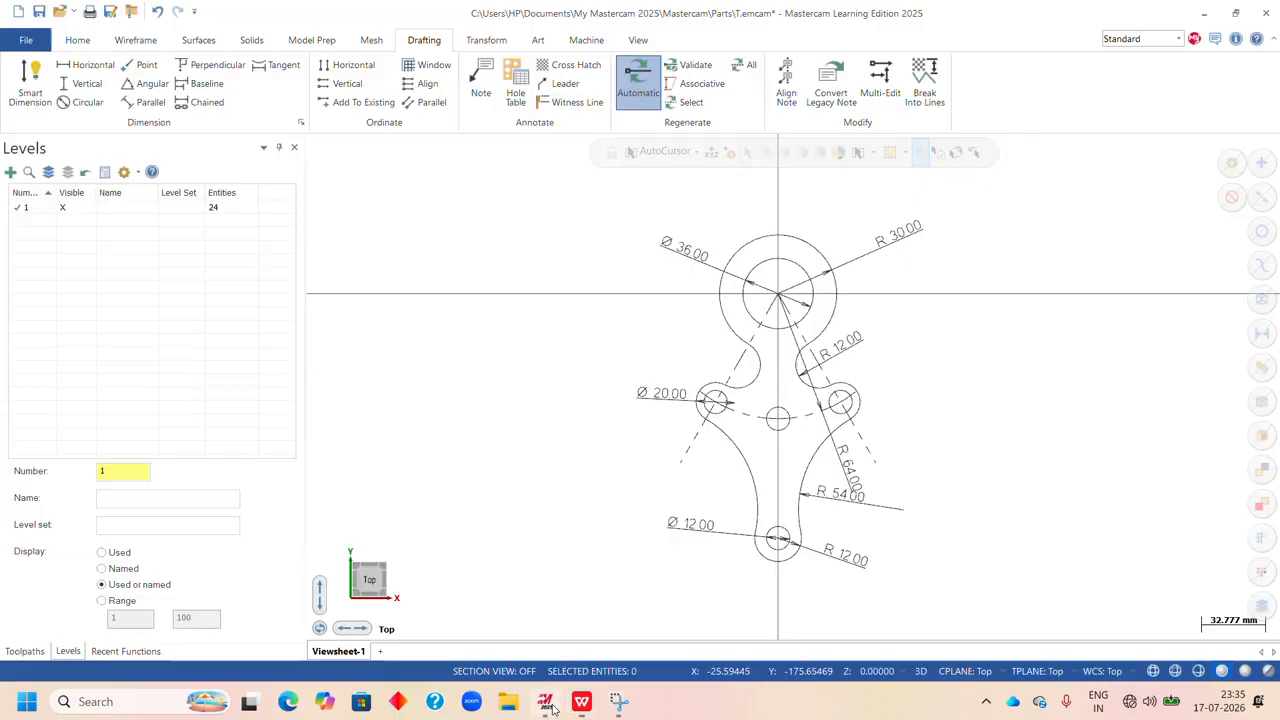
scroll(723, 418, up, 1)
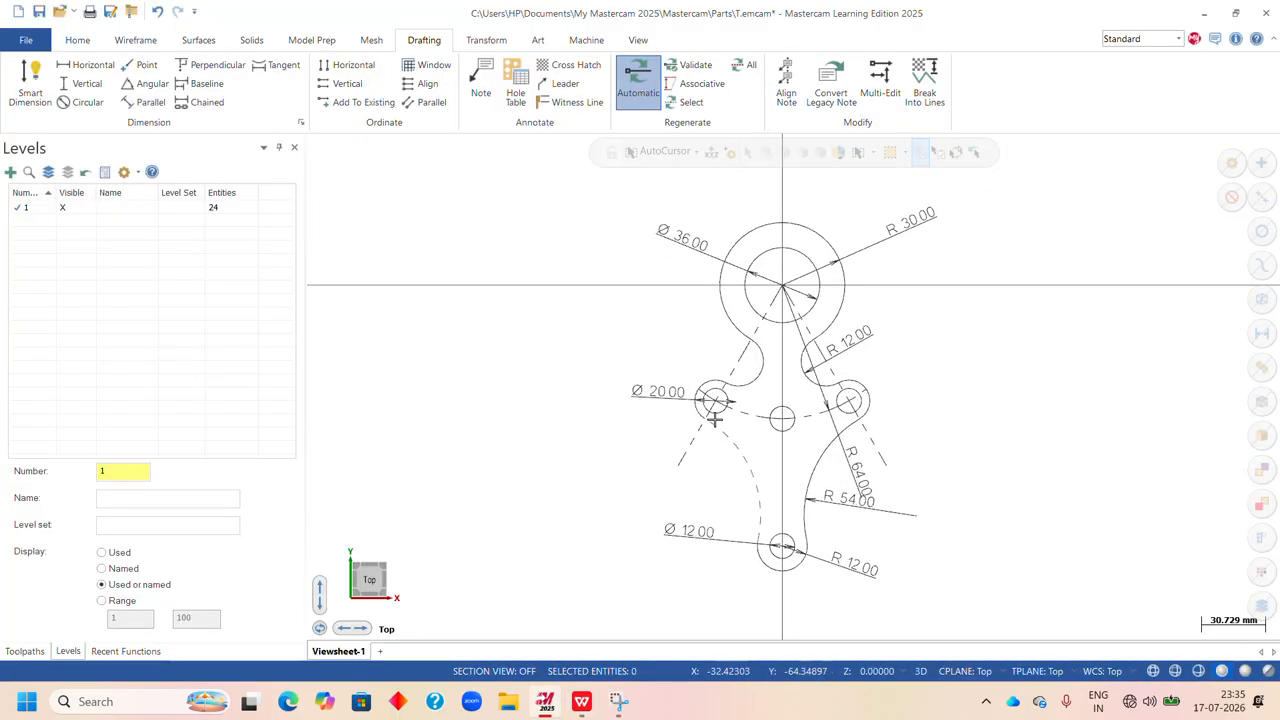
scroll(714, 420, up, 4)
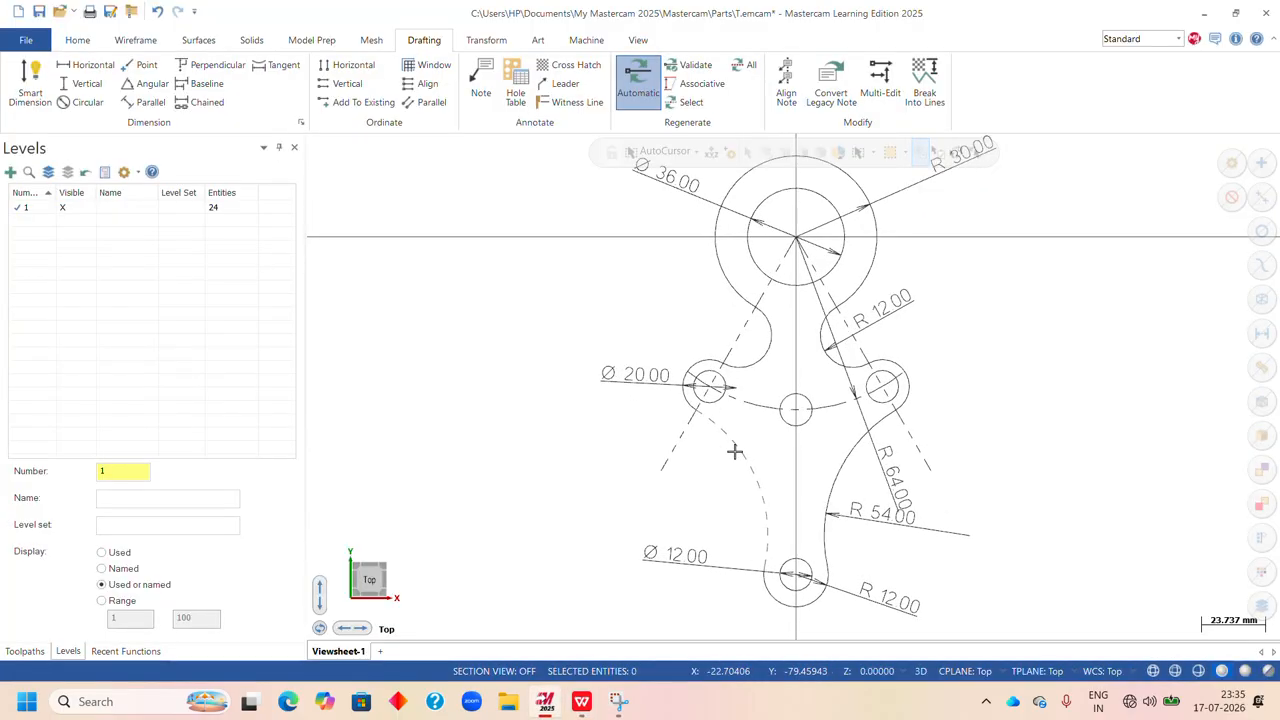
scroll(734, 414, down, 3)
scroll(730, 395, up, 2)
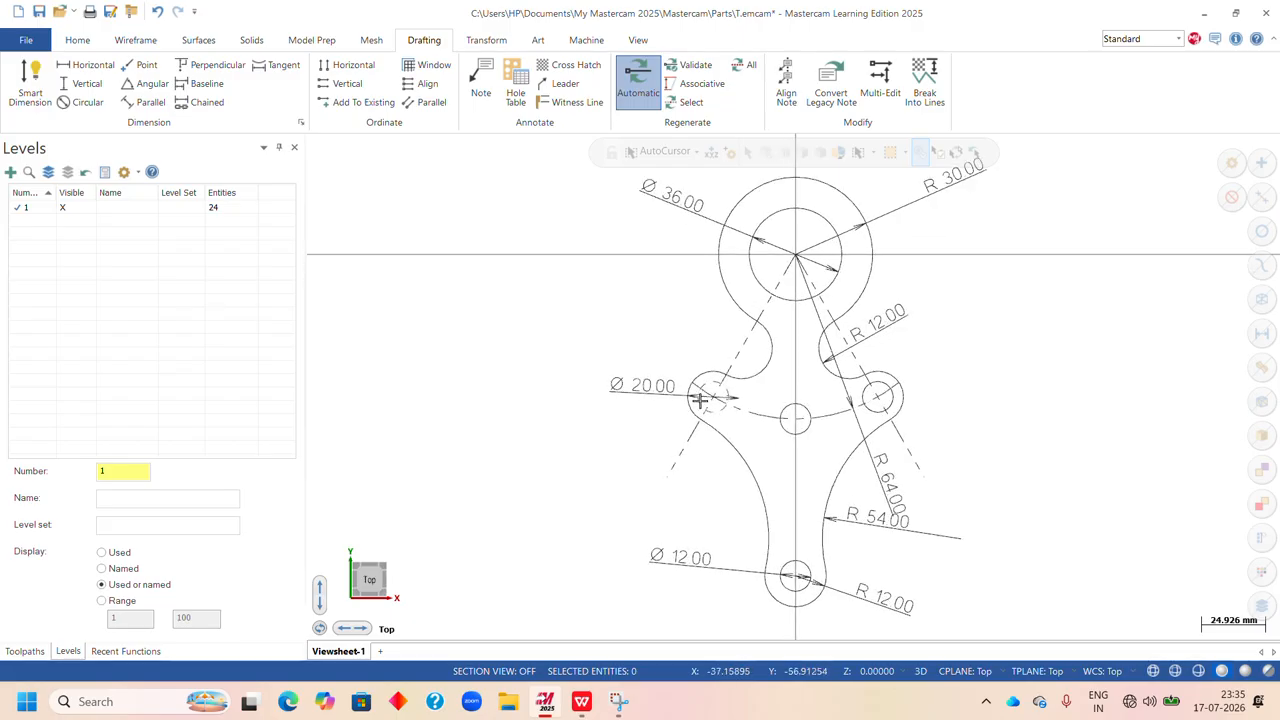
- Check the whole dimensioned part once more against the Suspension drawing in Exercises Sheet.pdf in WPS Office, and return to Mastercam
scroll(653, 393, down, 3)
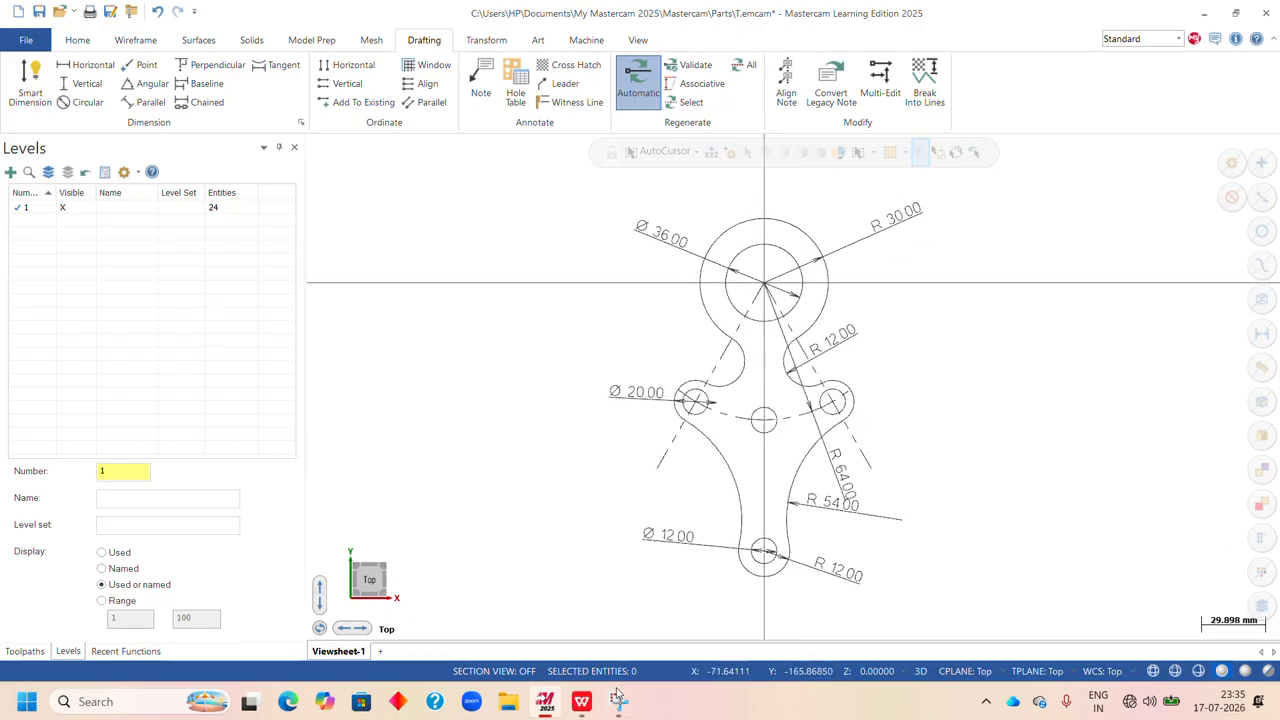
click(582, 702)
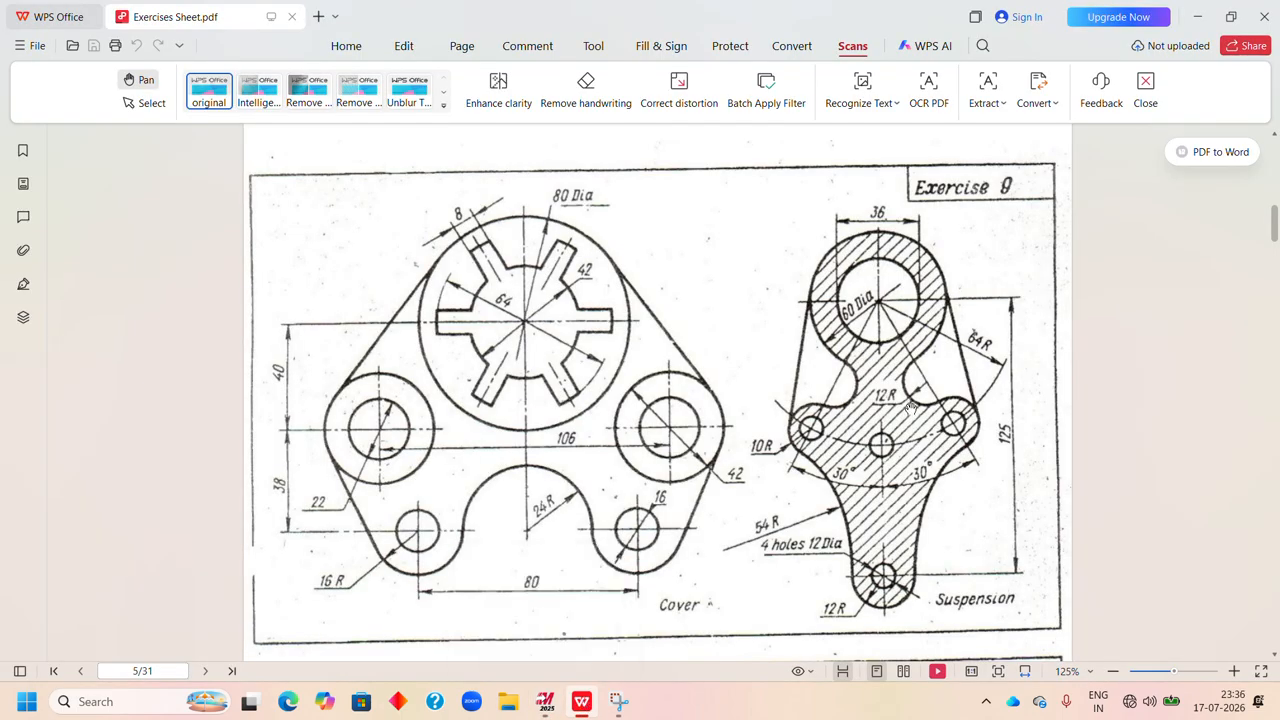
click(546, 701)
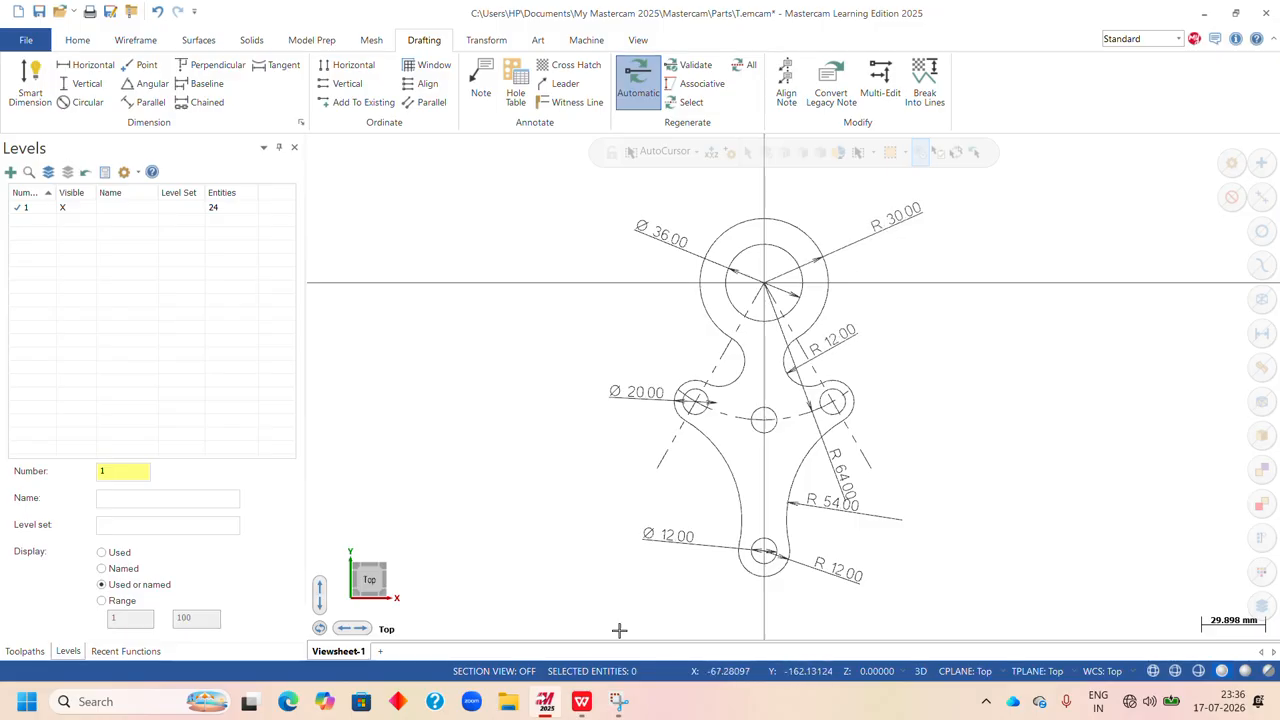
click(580, 703)
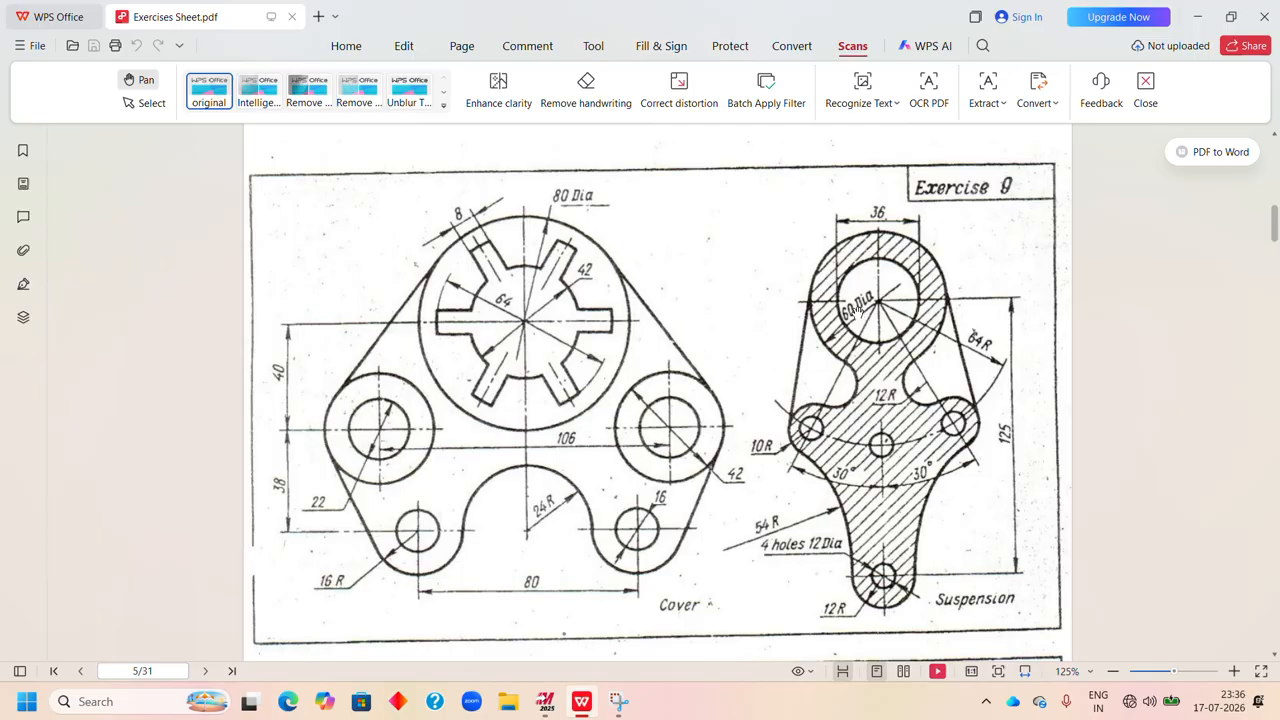
click(546, 703)
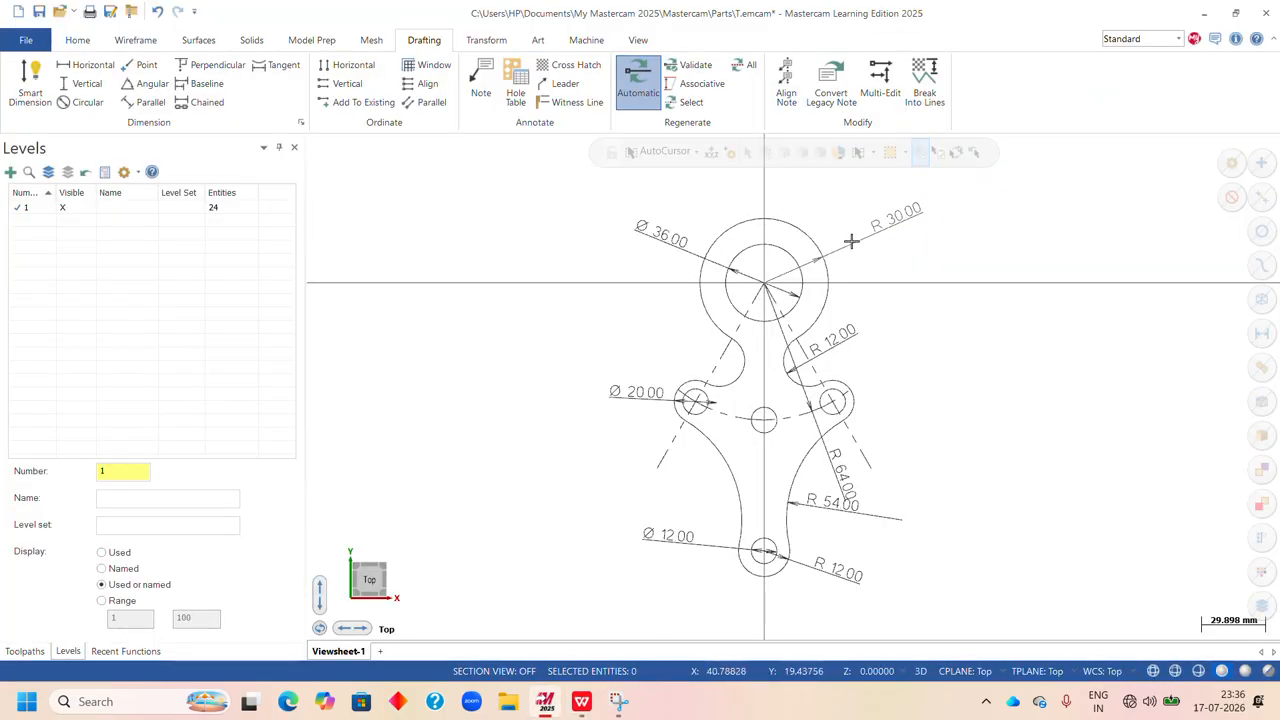
scroll(917, 397, down, 1)
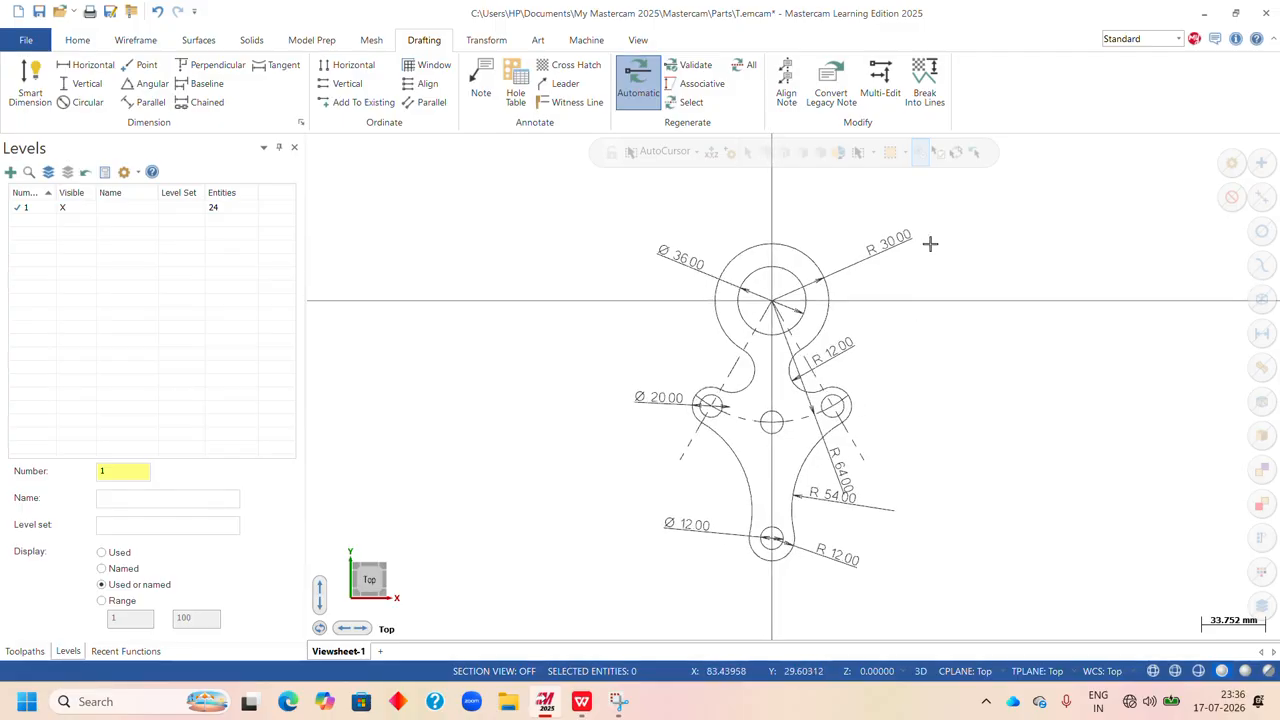
right_click(933, 261)
click(985, 310)
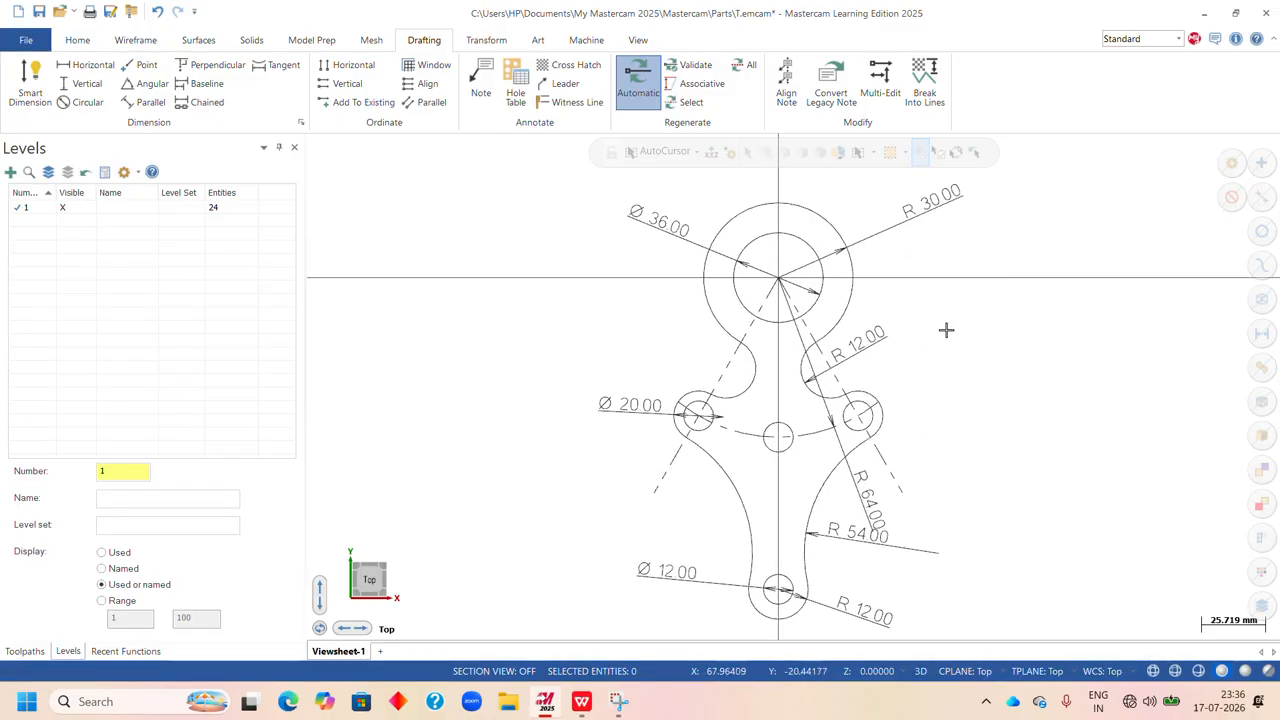
scroll(900, 352, down, 2)
scroll(945, 275, up, 2)
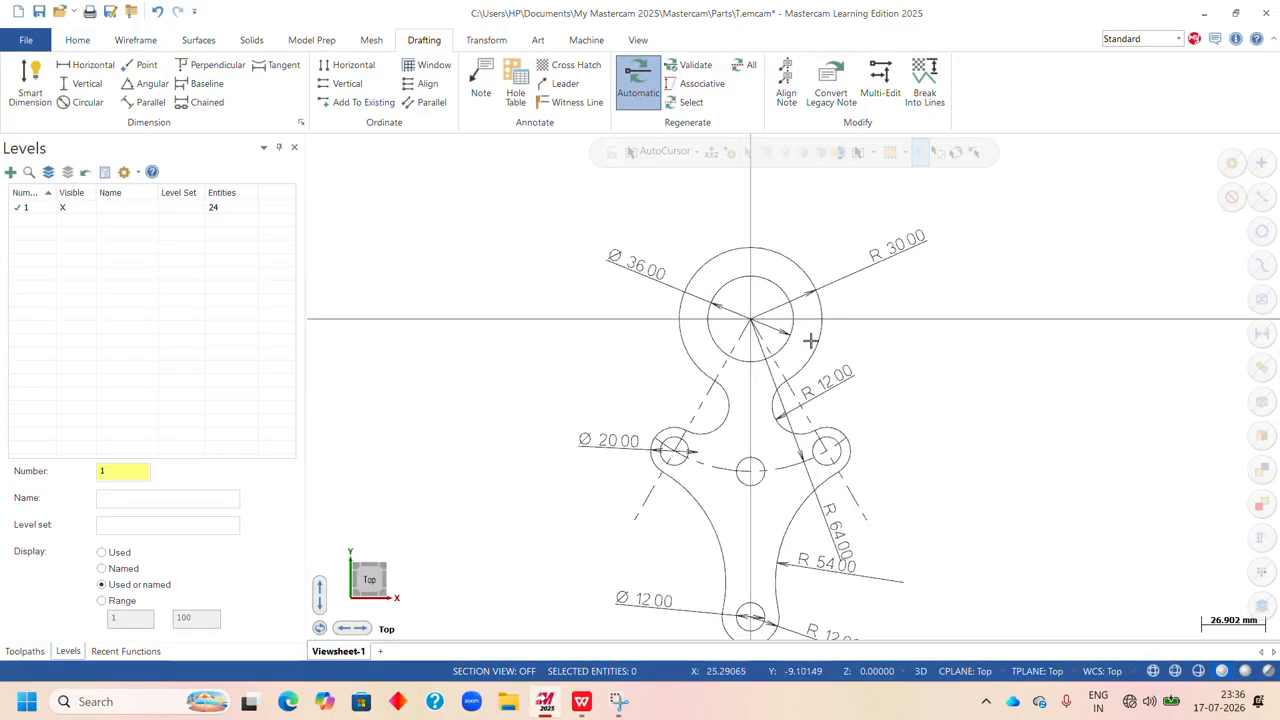
scroll(873, 371, down, 2)
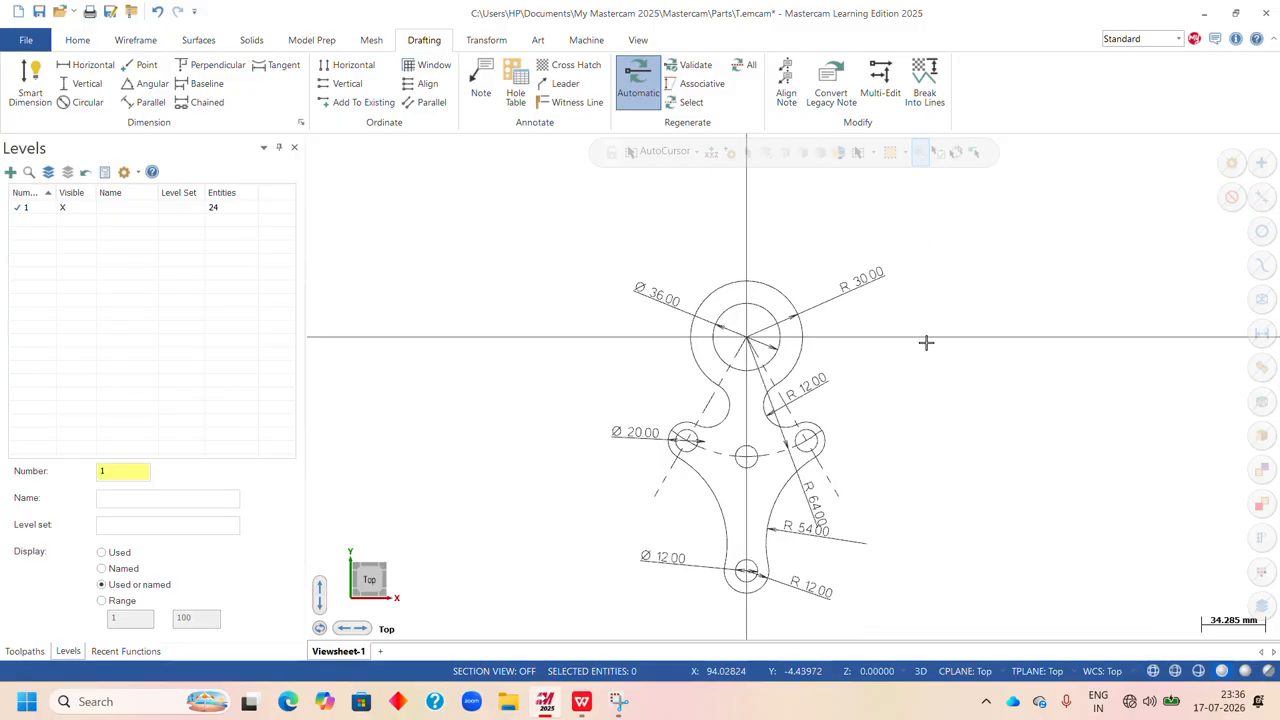
right_click(952, 252)
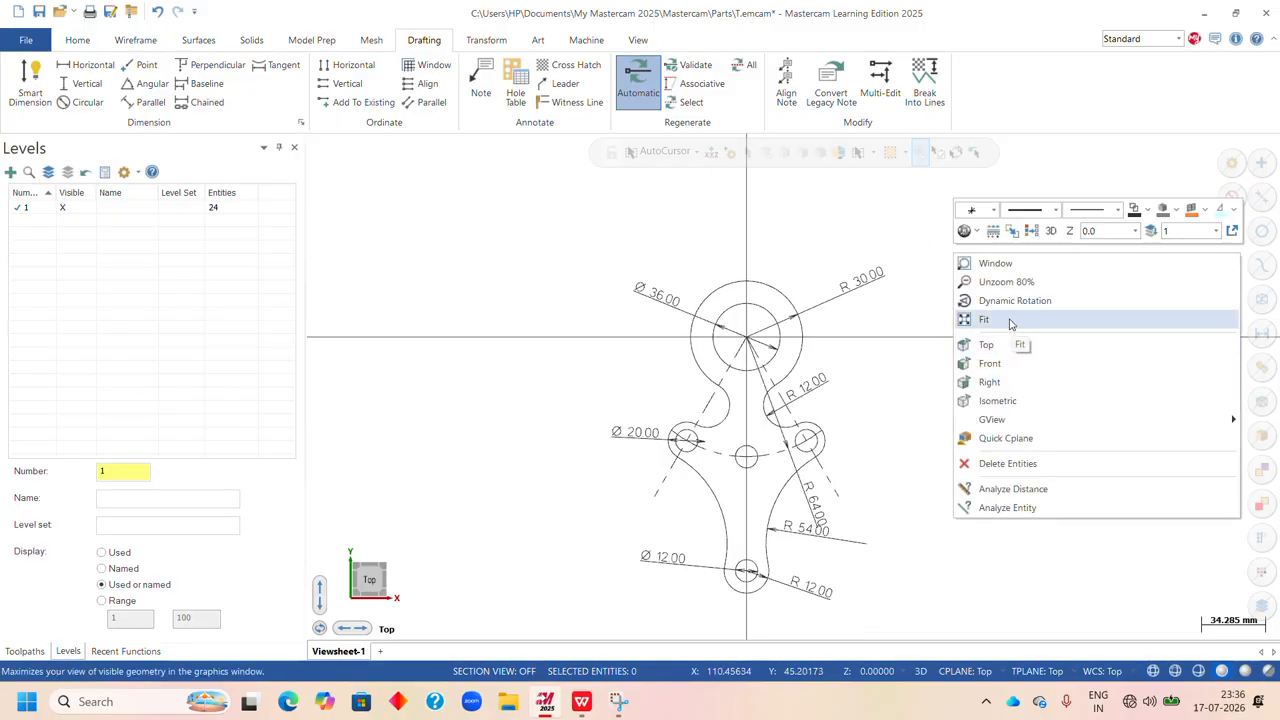
click(1009, 321)
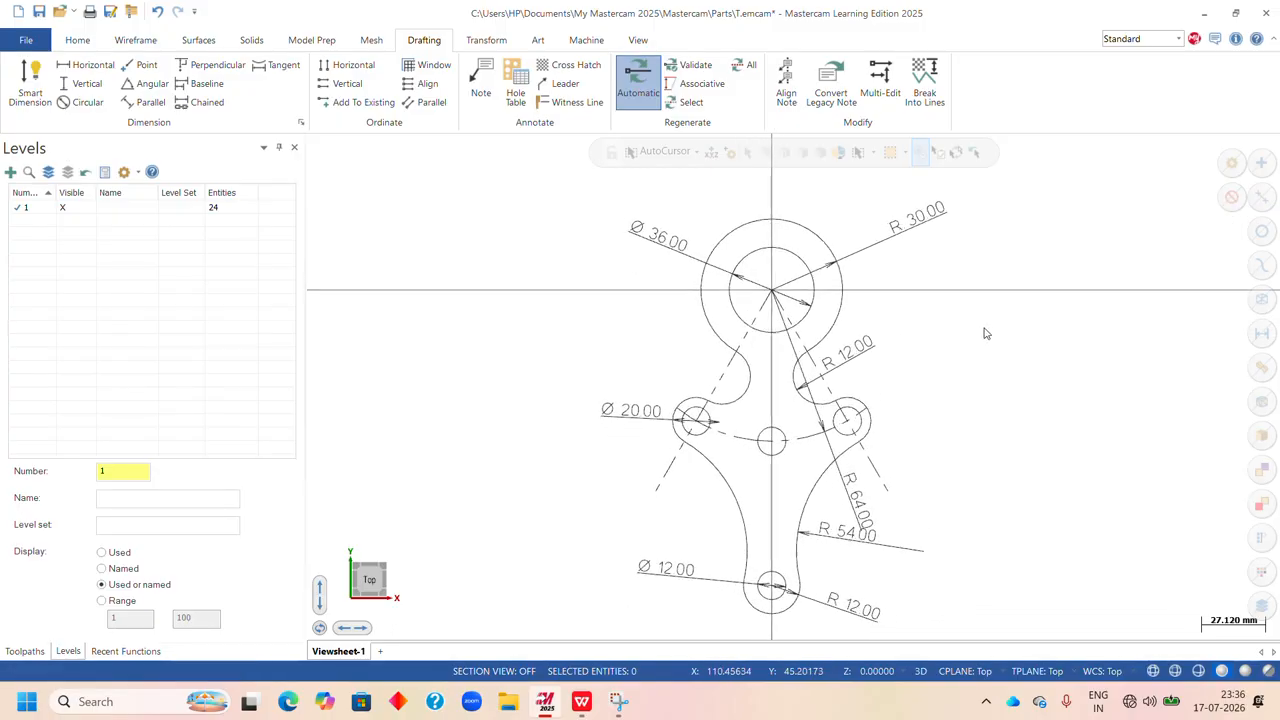
- Select all outline arcs, the 36 mm circle, the three middle holes and the dash-dot arc, and give them the thick fifth line width
click(831, 235)
scroll(792, 413, up, 2)
click(773, 343)
click(818, 354)
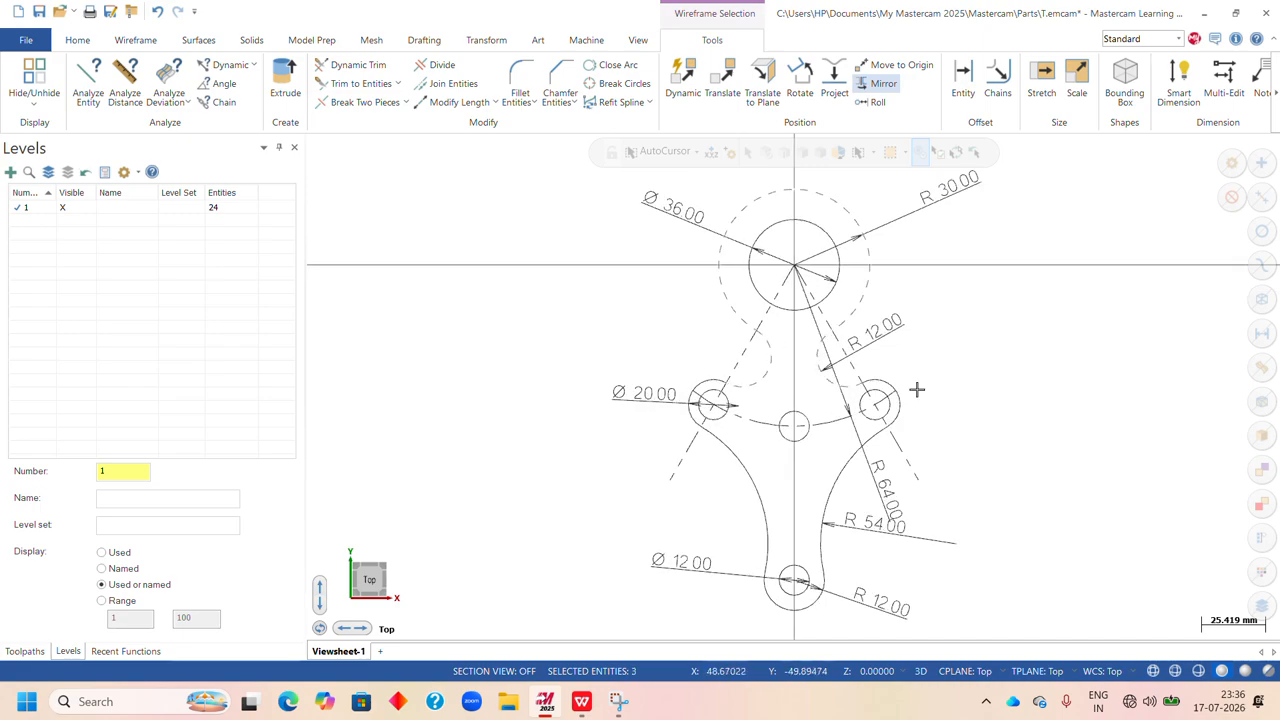
click(869, 437)
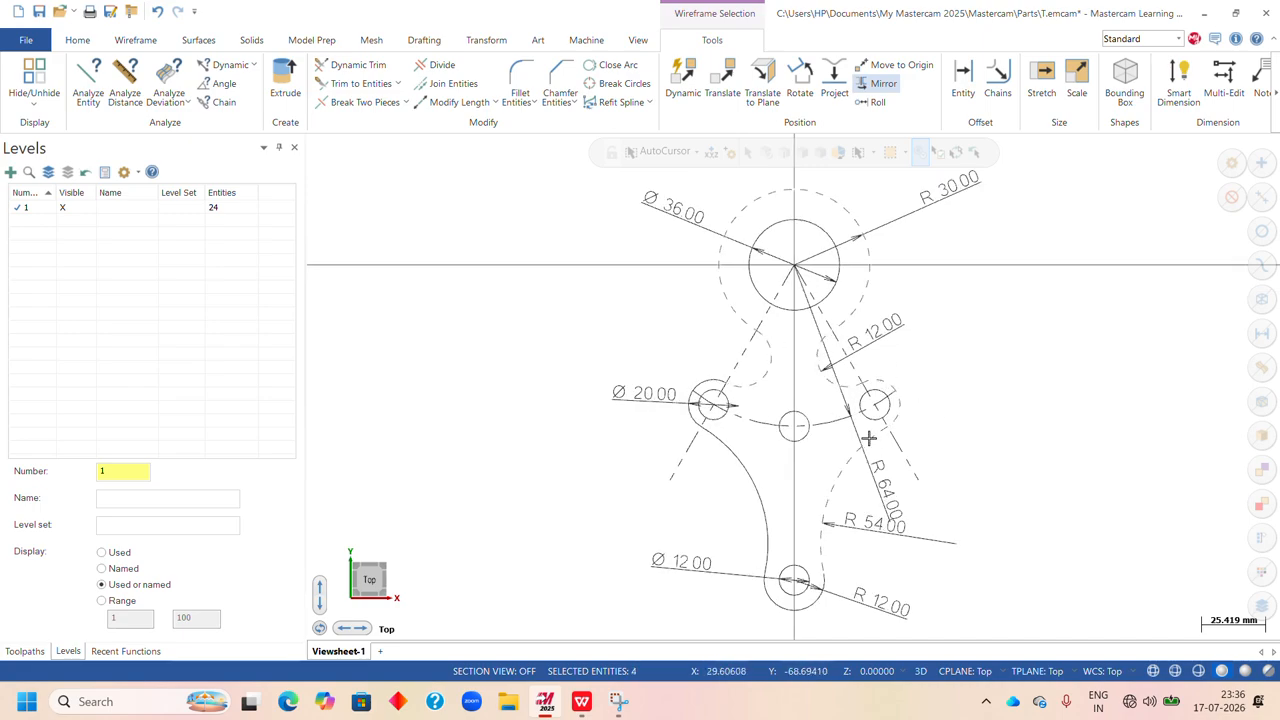
click(811, 605)
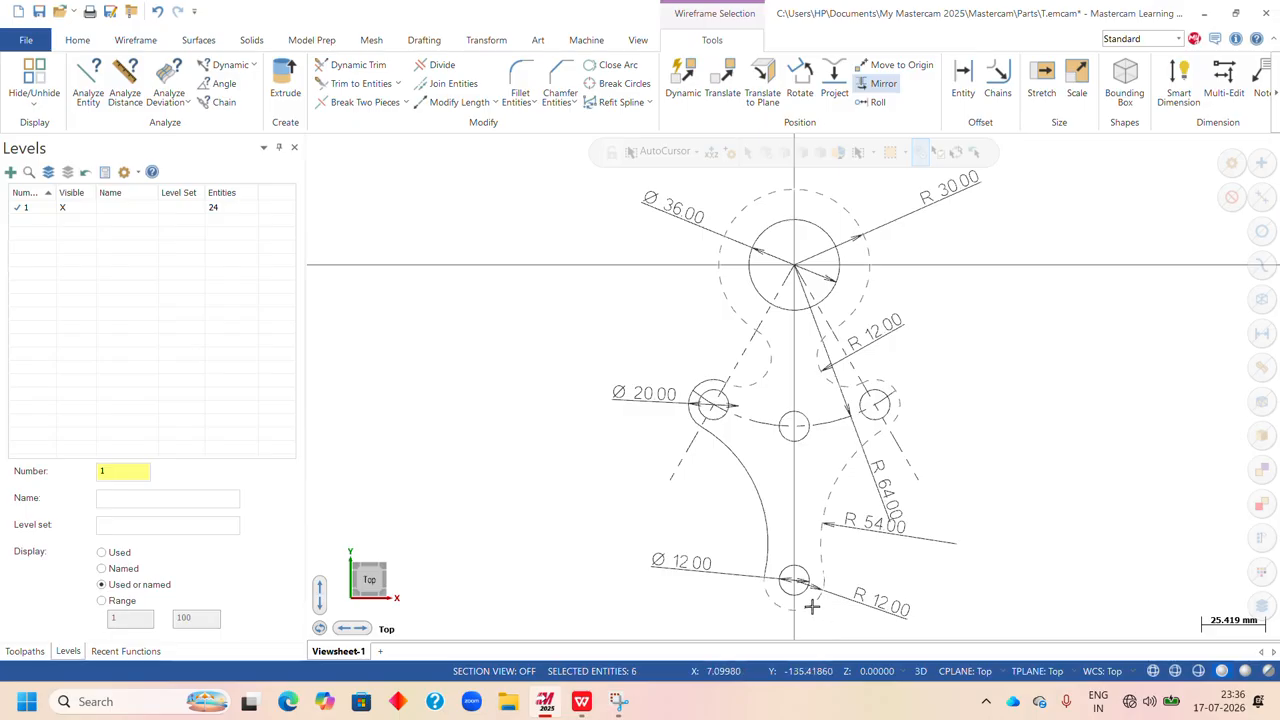
click(767, 531)
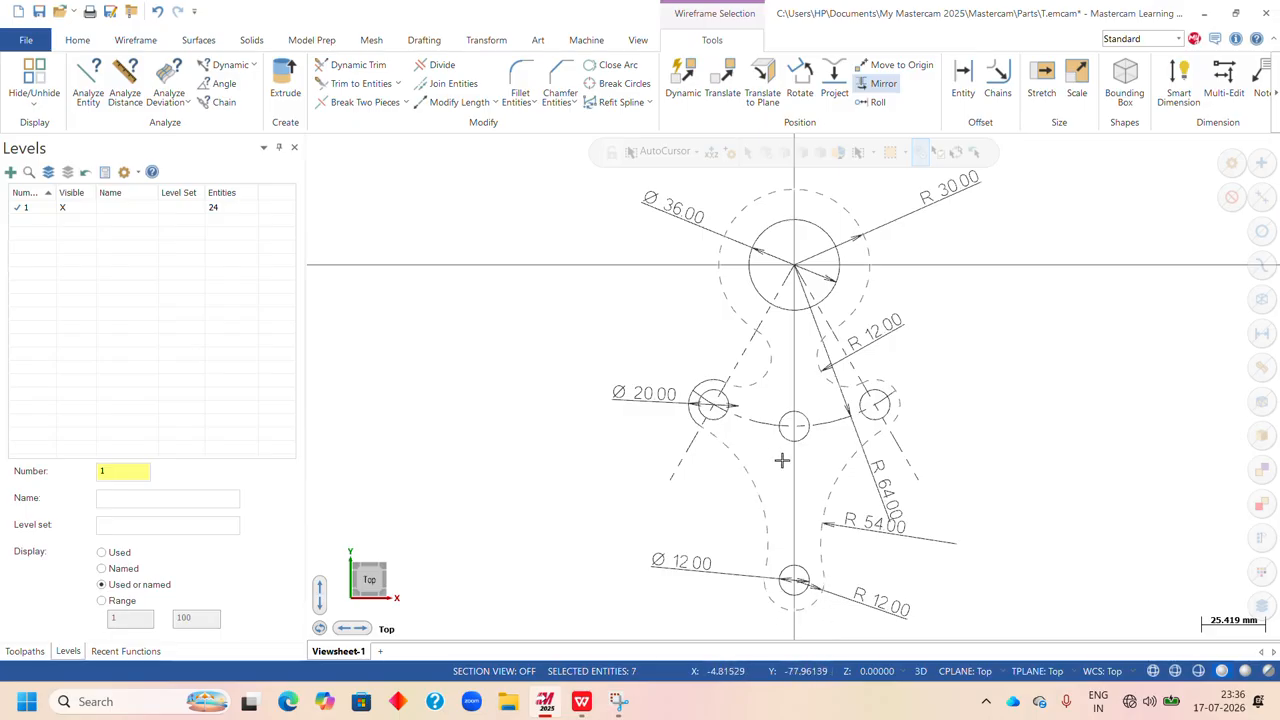
scroll(697, 449, up, 2)
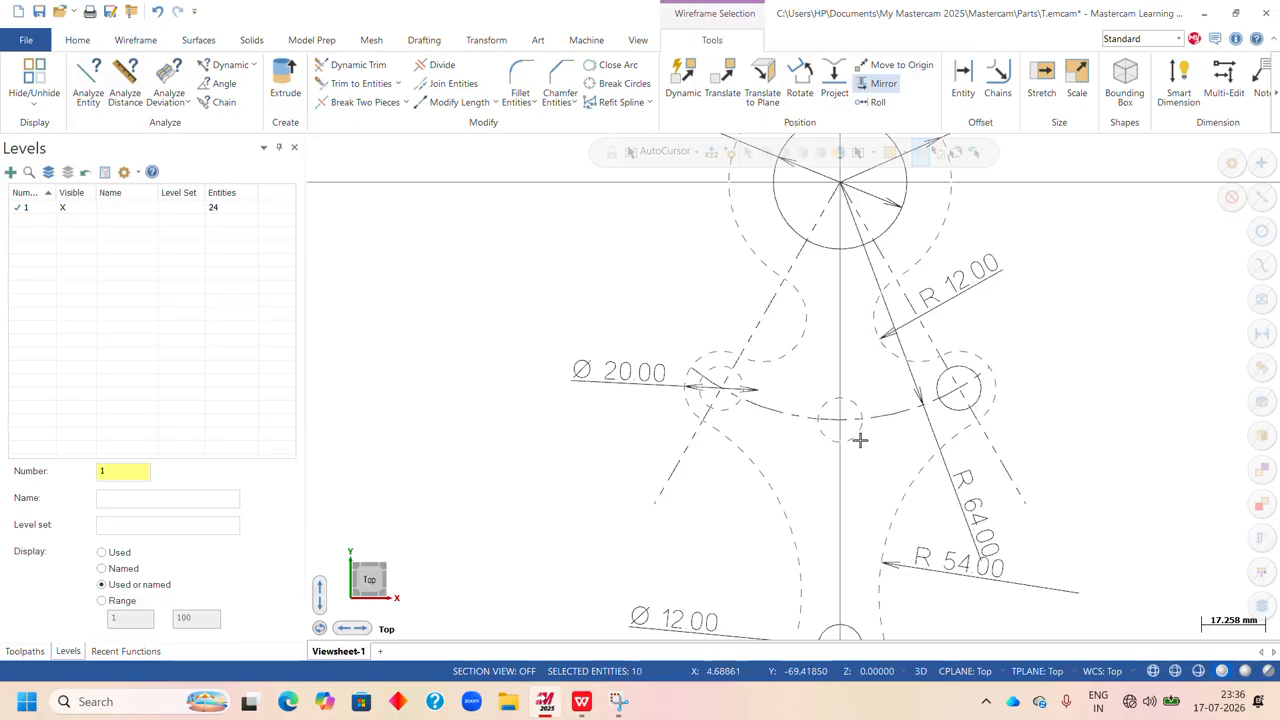
scroll(806, 460, down, 2)
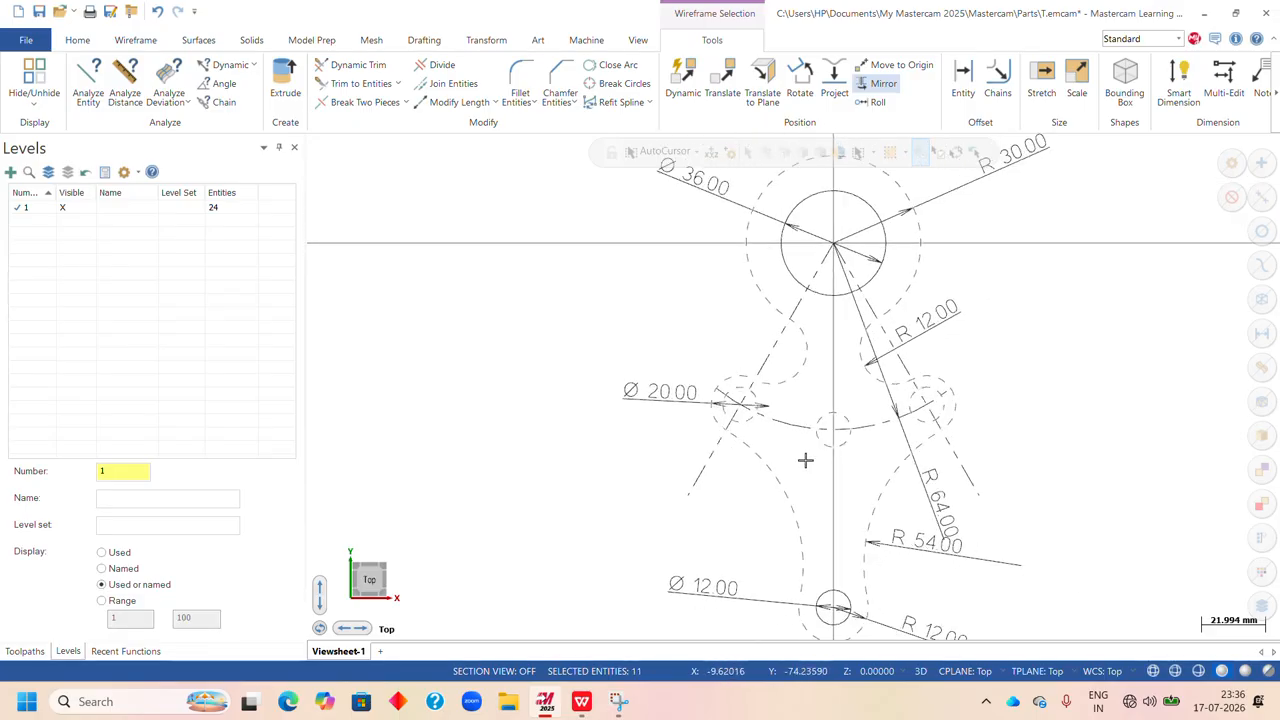
scroll(771, 406, down, 3)
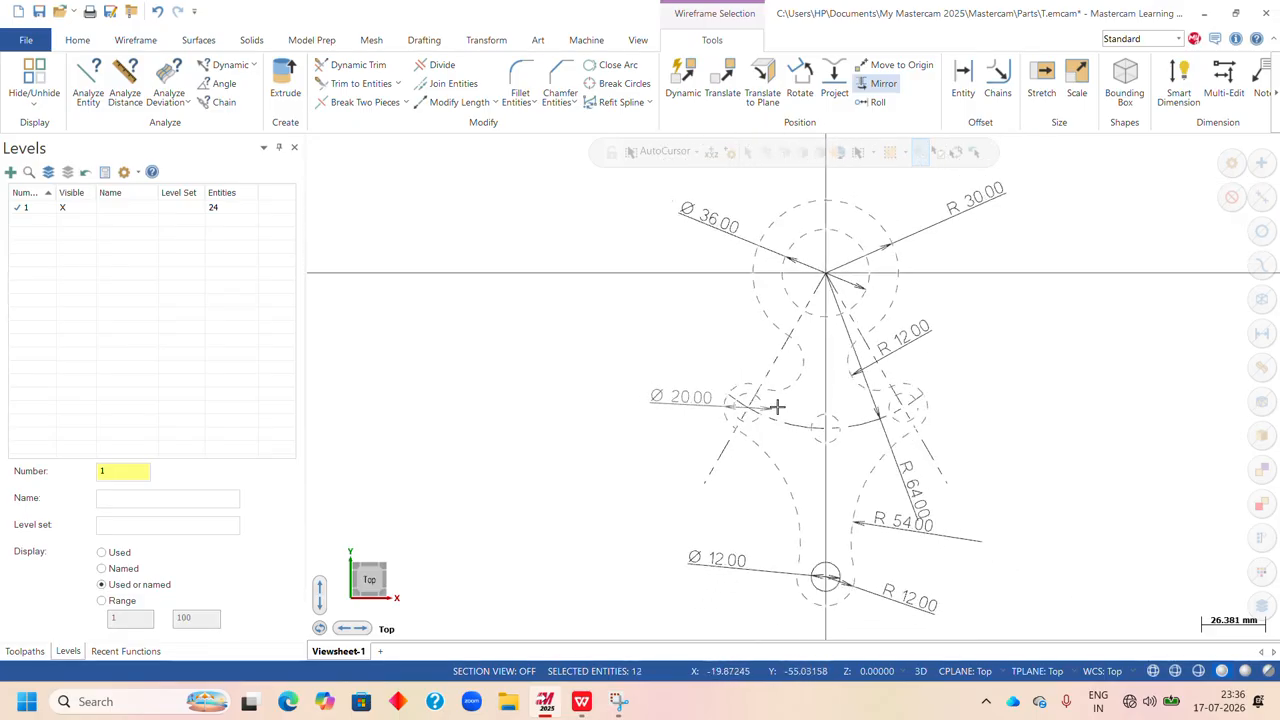
scroll(844, 449, up, 2)
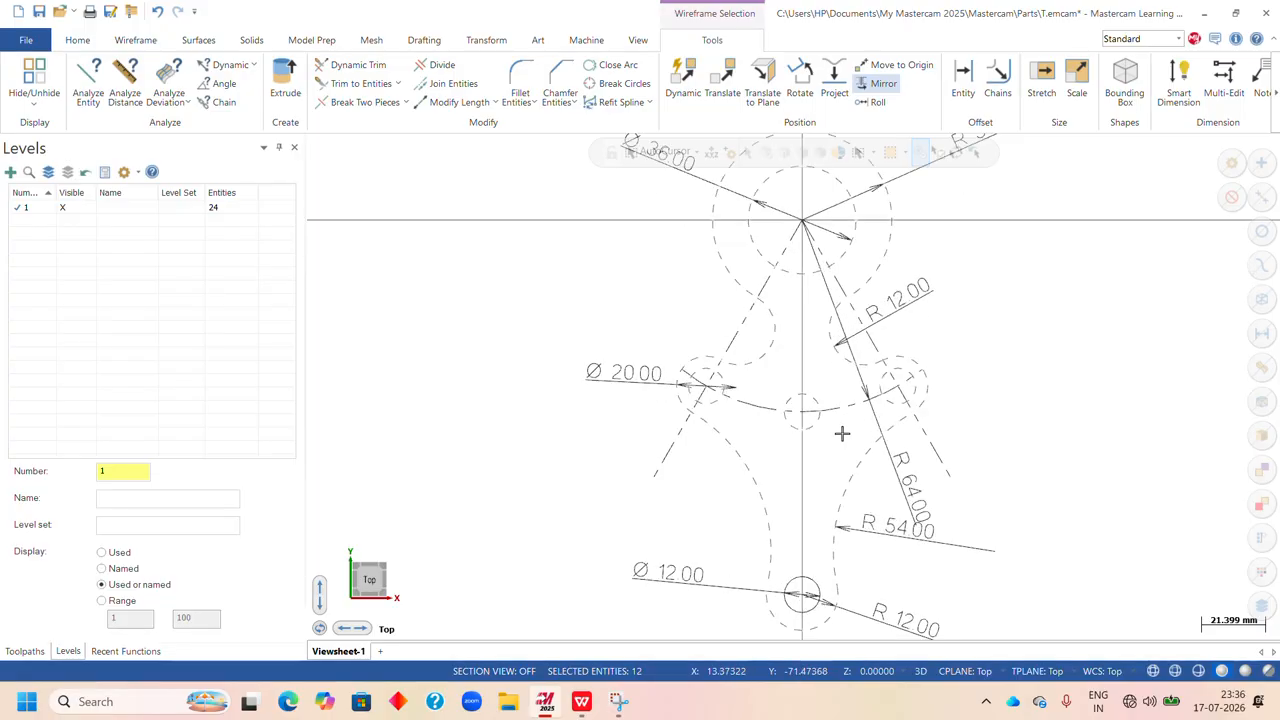
scroll(737, 455, down, 2)
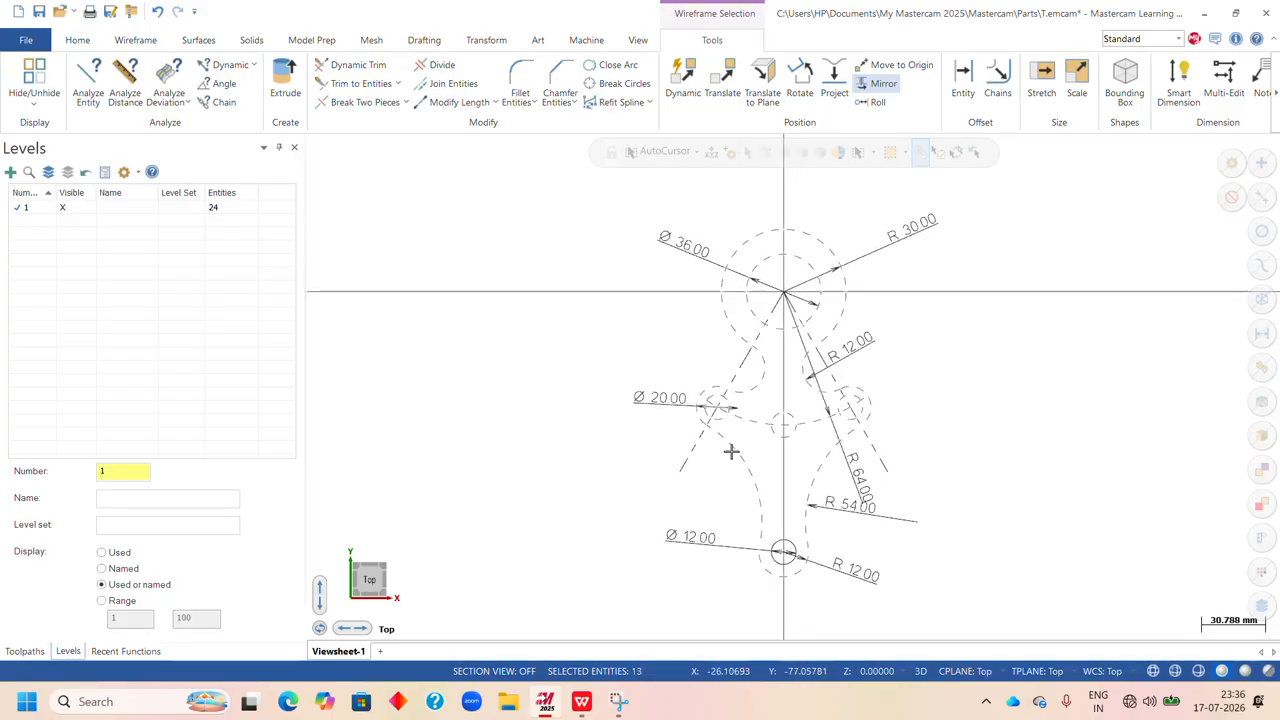
right_click(975, 228)
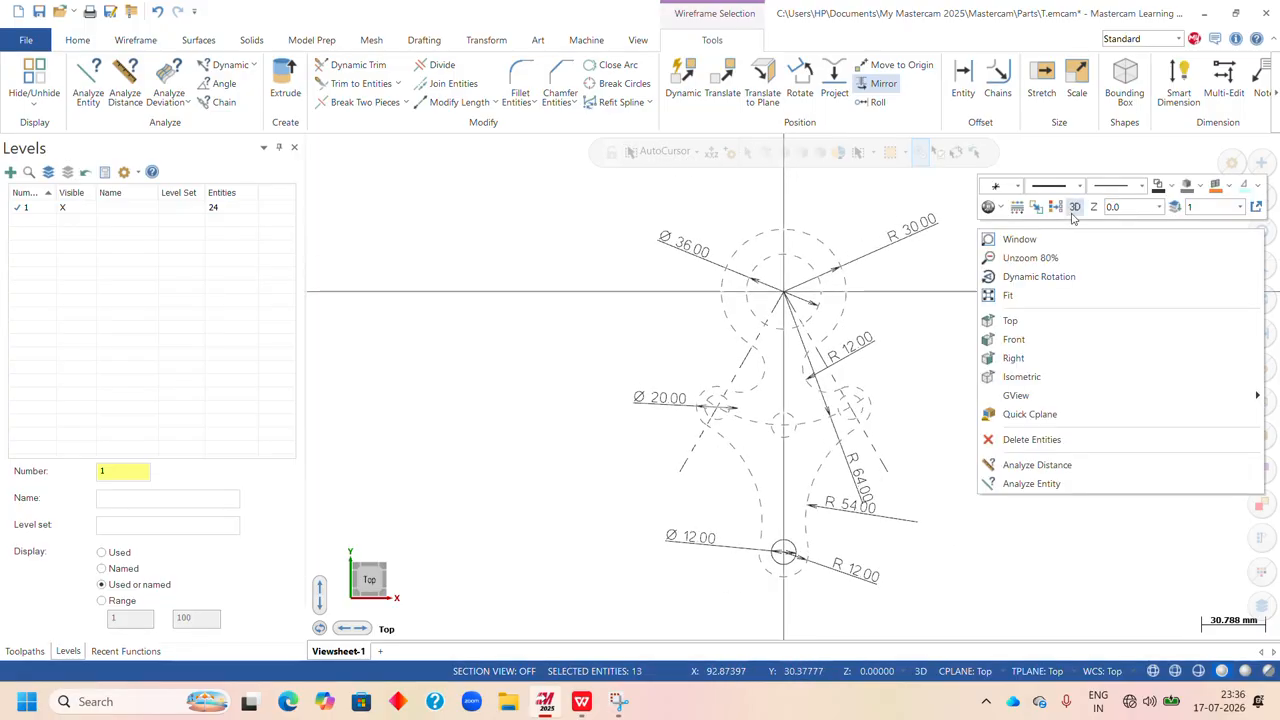
click(1142, 188)
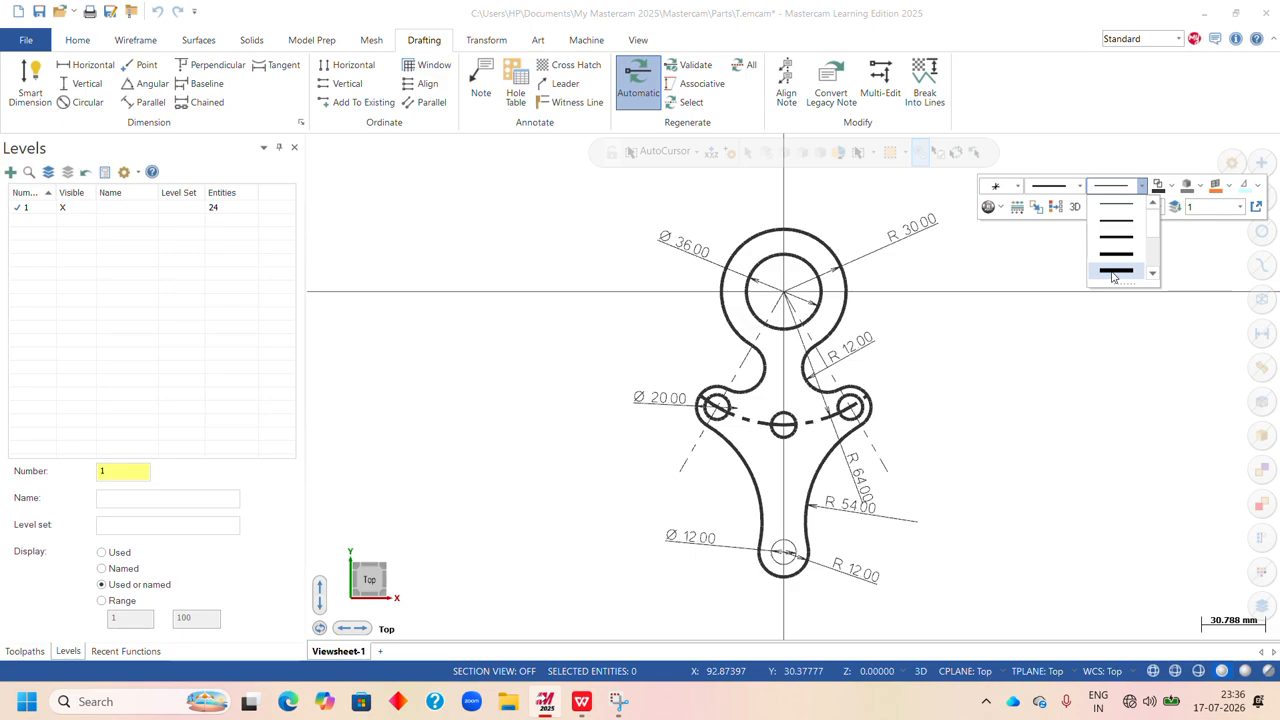
click(1113, 271)
scroll(938, 351, up, 2)
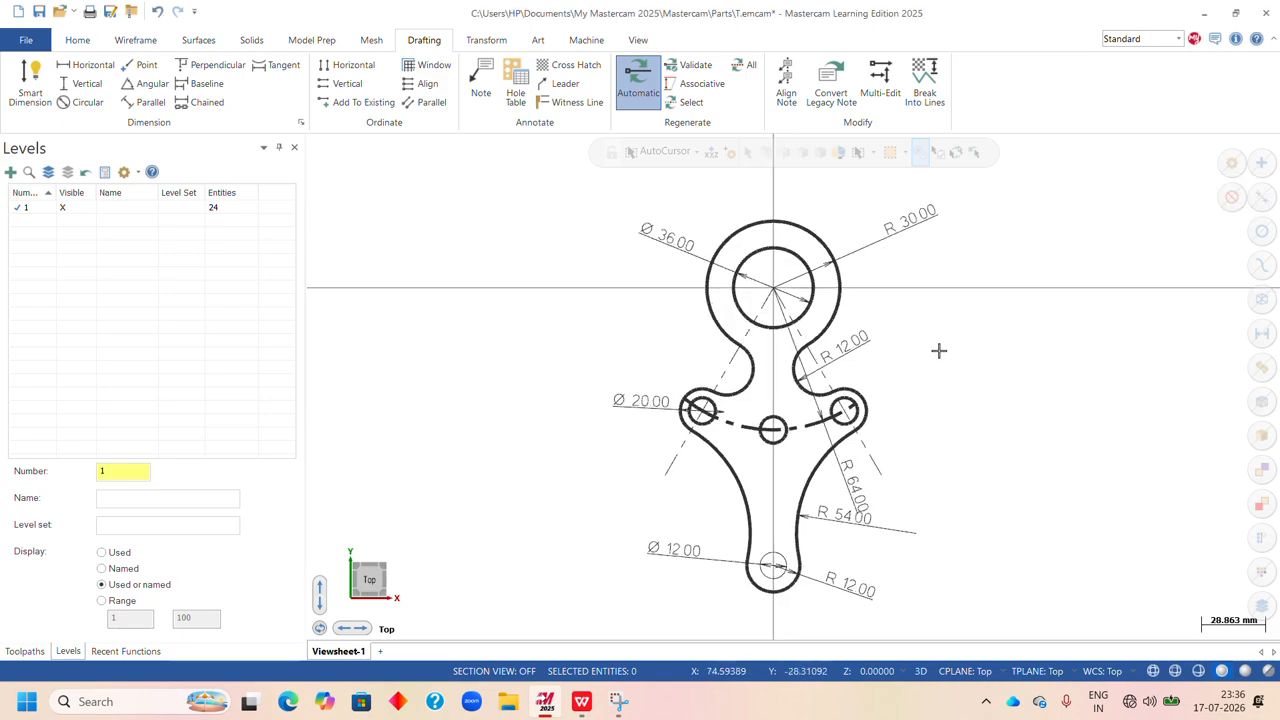
scroll(897, 369, down, 1)
scroll(920, 341, up, 2)
scroll(923, 297, down, 2)
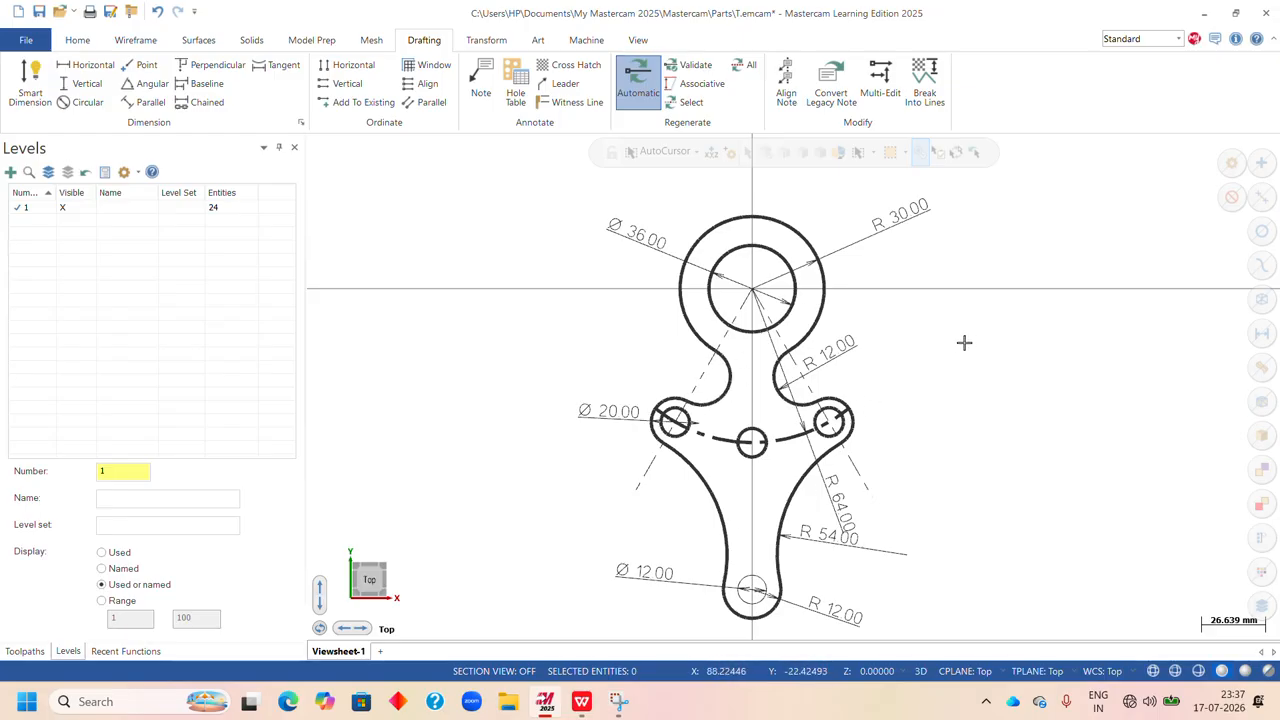
click(784, 221)
scroll(799, 418, up, 2)
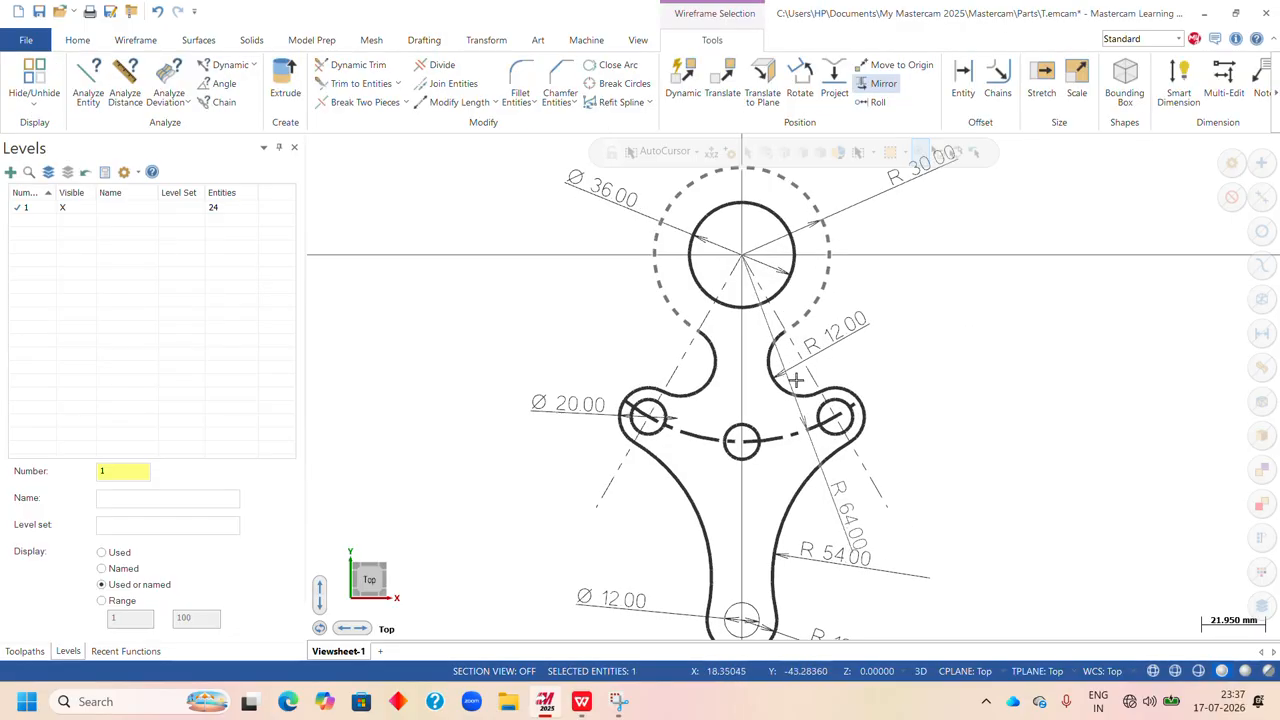
click(762, 364)
click(700, 362)
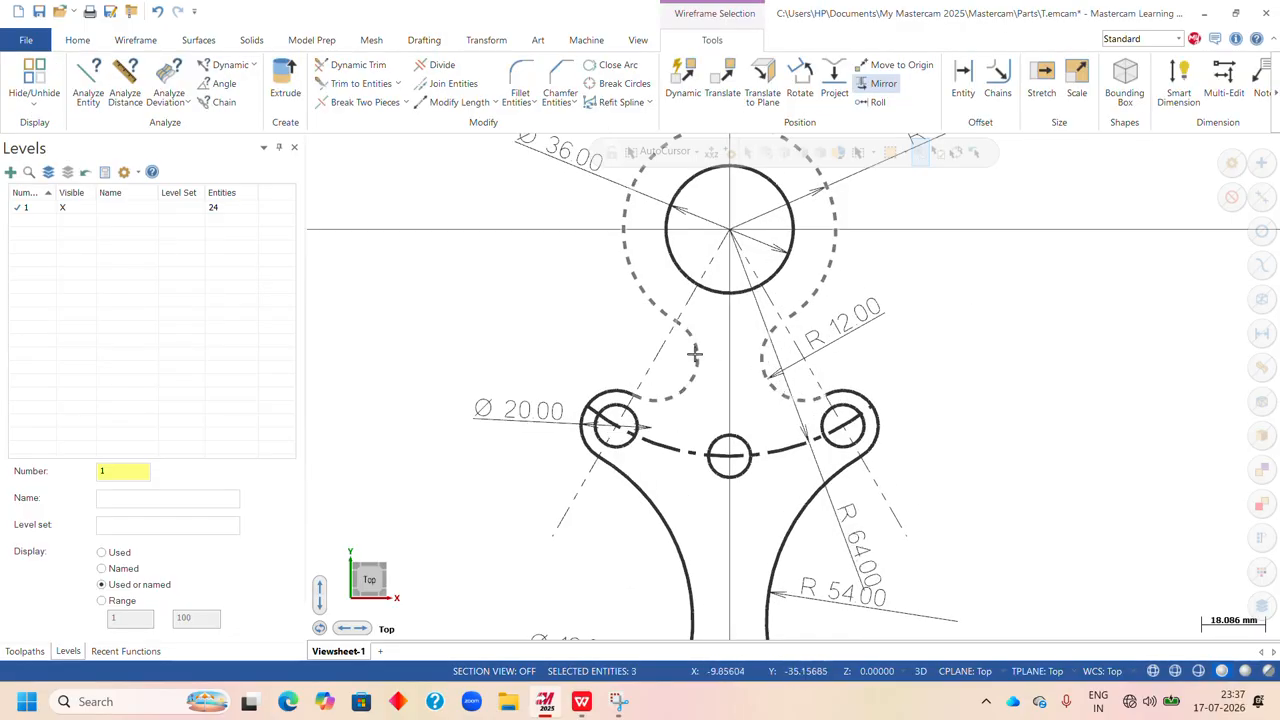
click(612, 390)
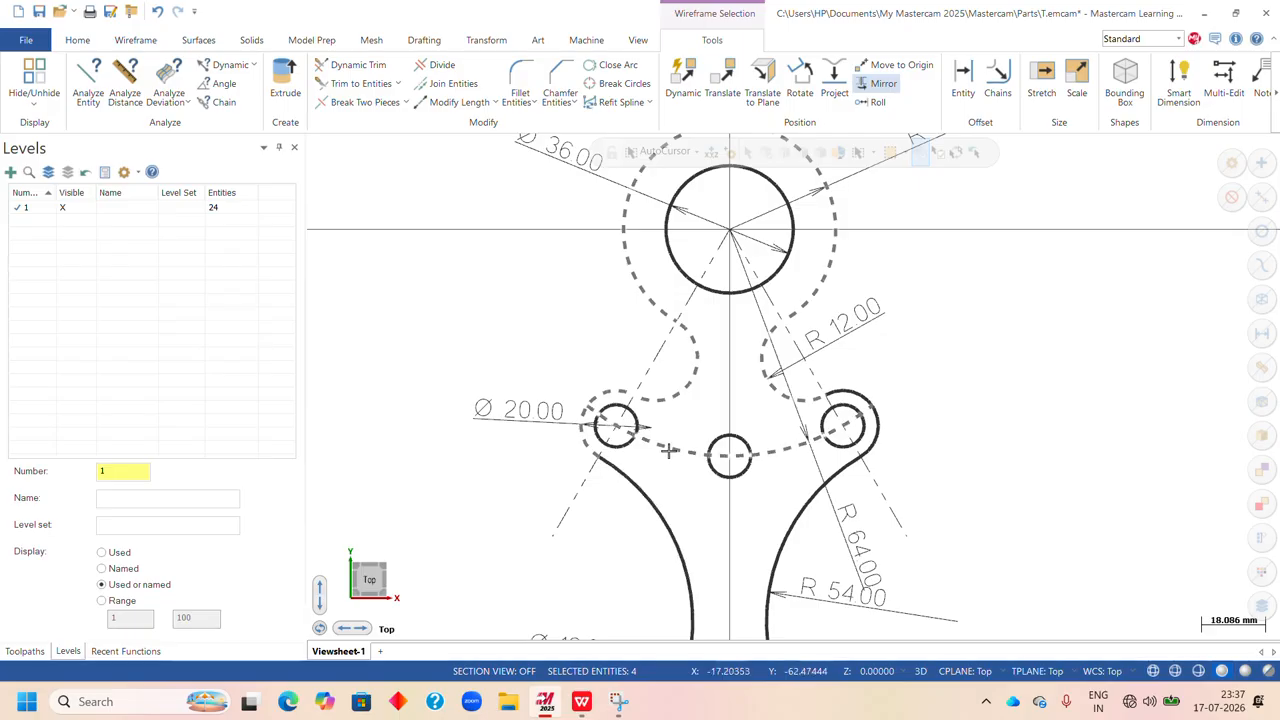
click(631, 448)
click(630, 442)
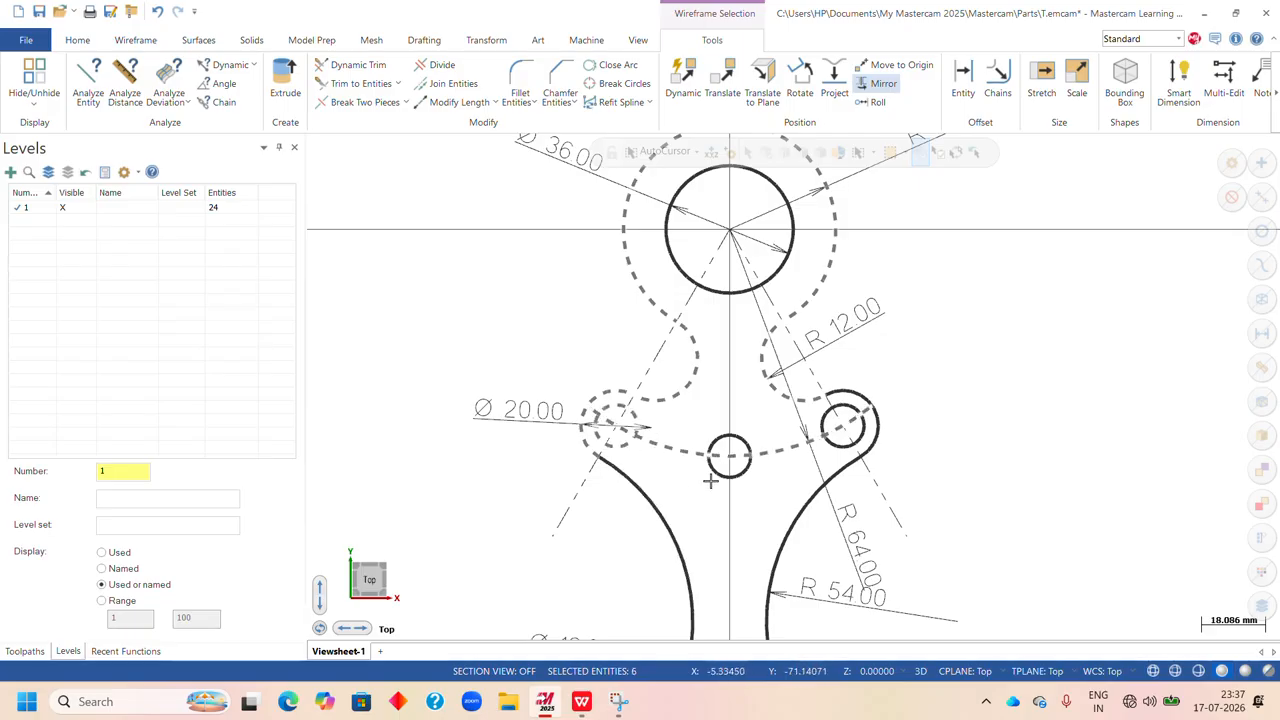
double_click(716, 470)
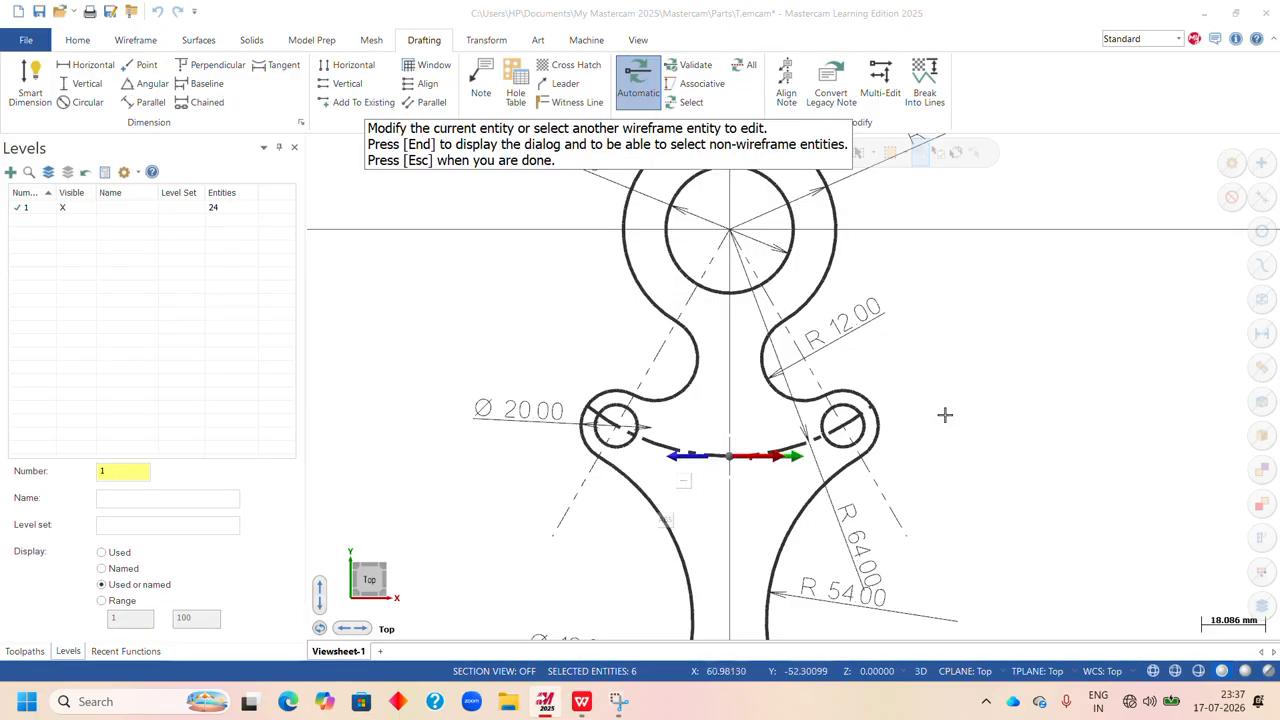
key(Escape)
- Select the whole outline, the 36 mm circle, the dash-dot arc and all small holes including the lowest one, and apply the fifth line width
scroll(927, 421, down, 2)
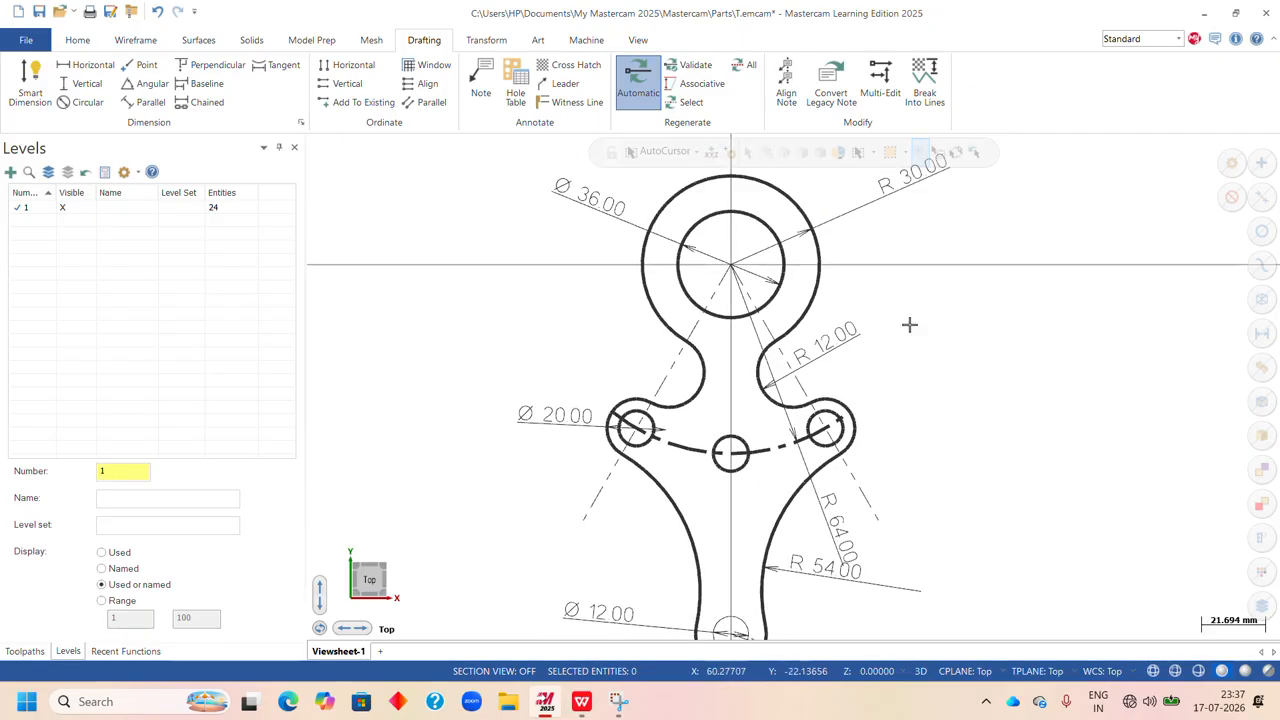
click(785, 268)
click(786, 258)
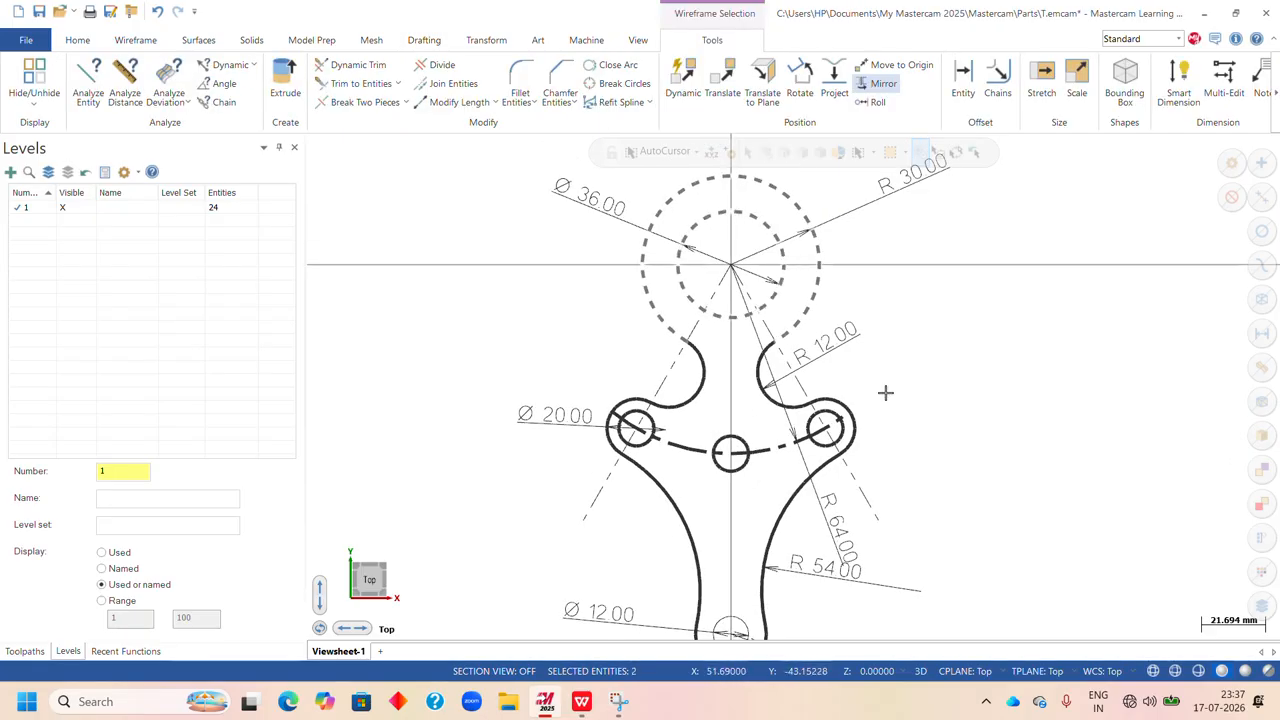
scroll(880, 400, up, 2)
click(829, 396)
click(737, 401)
click(640, 380)
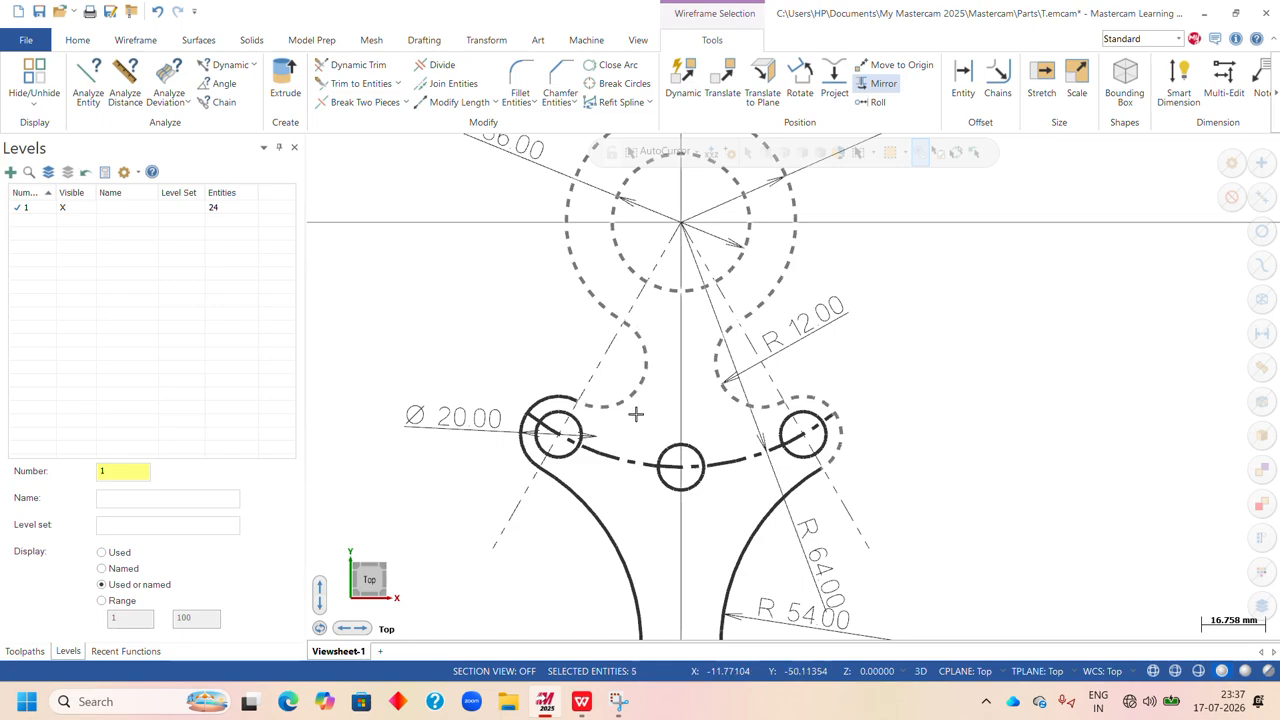
click(569, 457)
click(584, 463)
click(598, 464)
scroll(806, 388, down, 1)
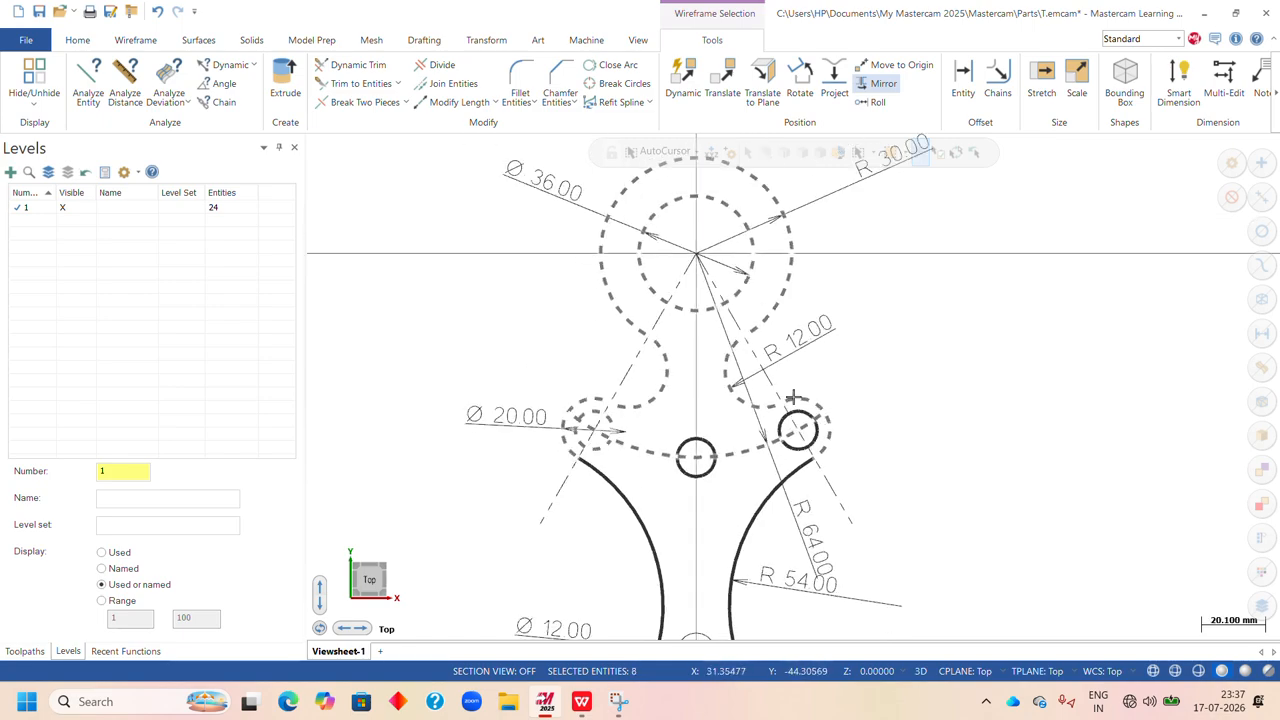
click(693, 488)
click(796, 448)
click(755, 530)
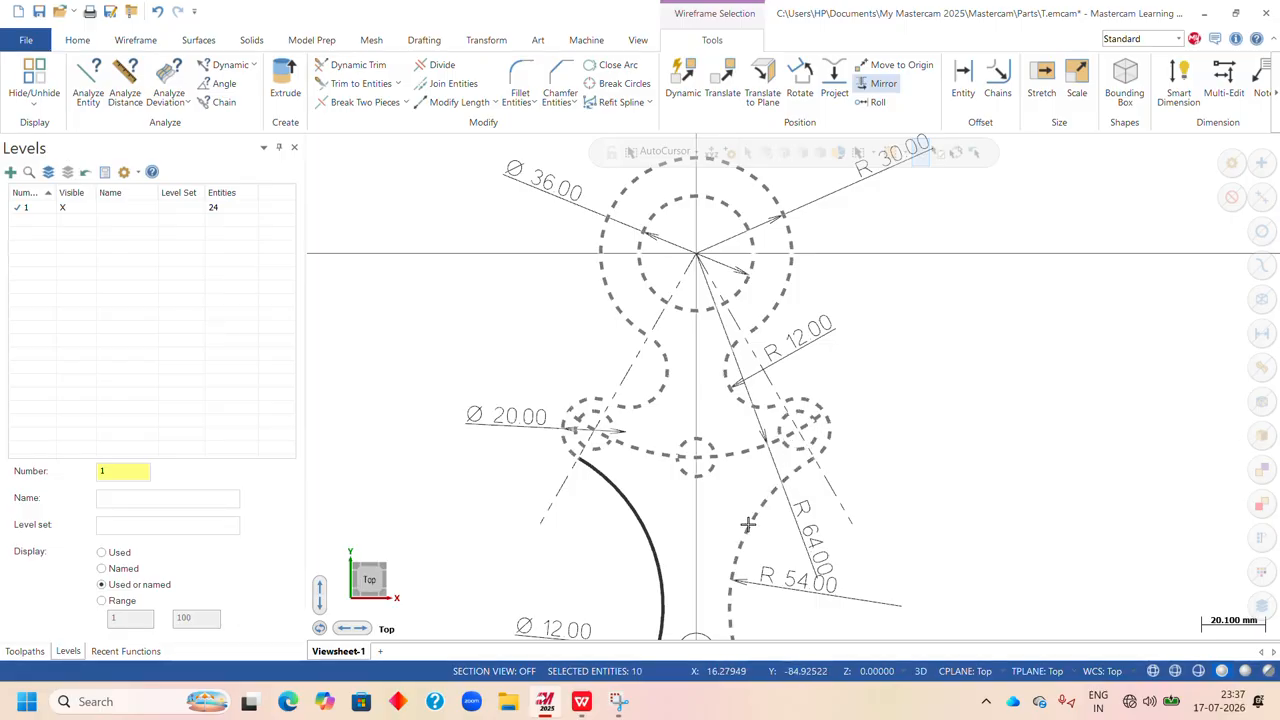
click(643, 513)
scroll(704, 438, down, 2)
scroll(706, 636, up, 4)
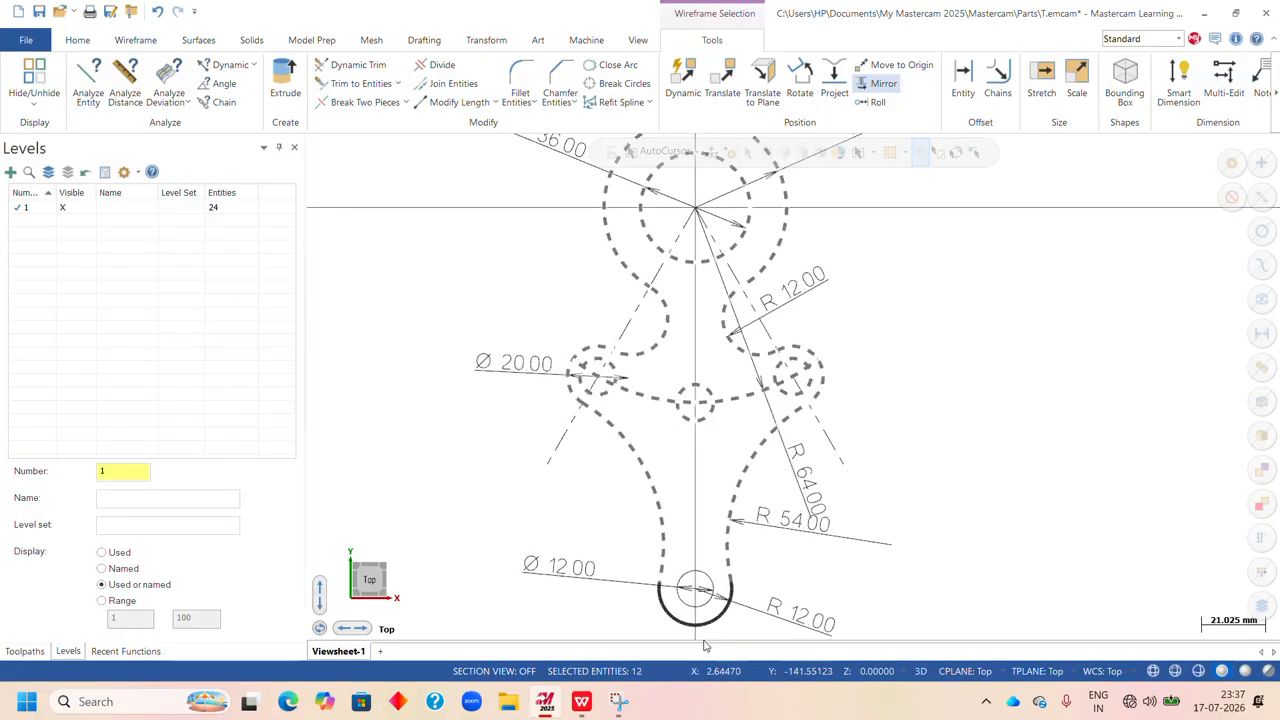
click(664, 605)
click(690, 557)
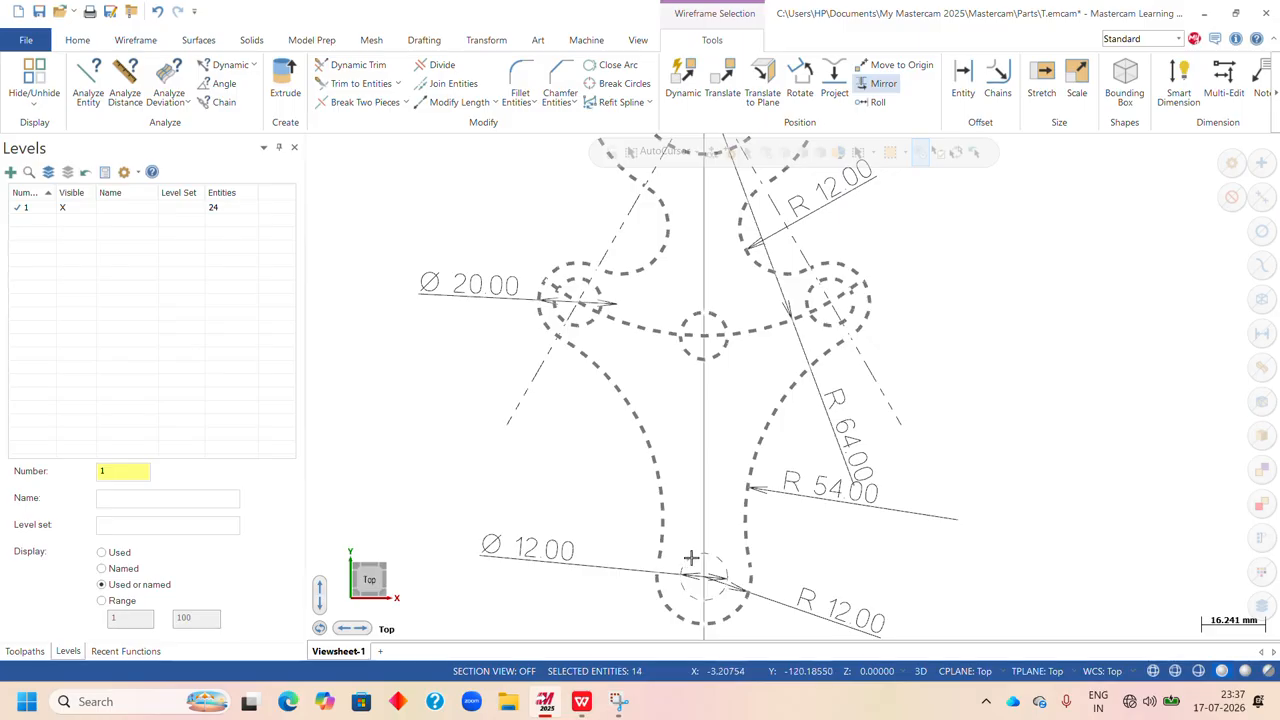
scroll(645, 475, down, 3)
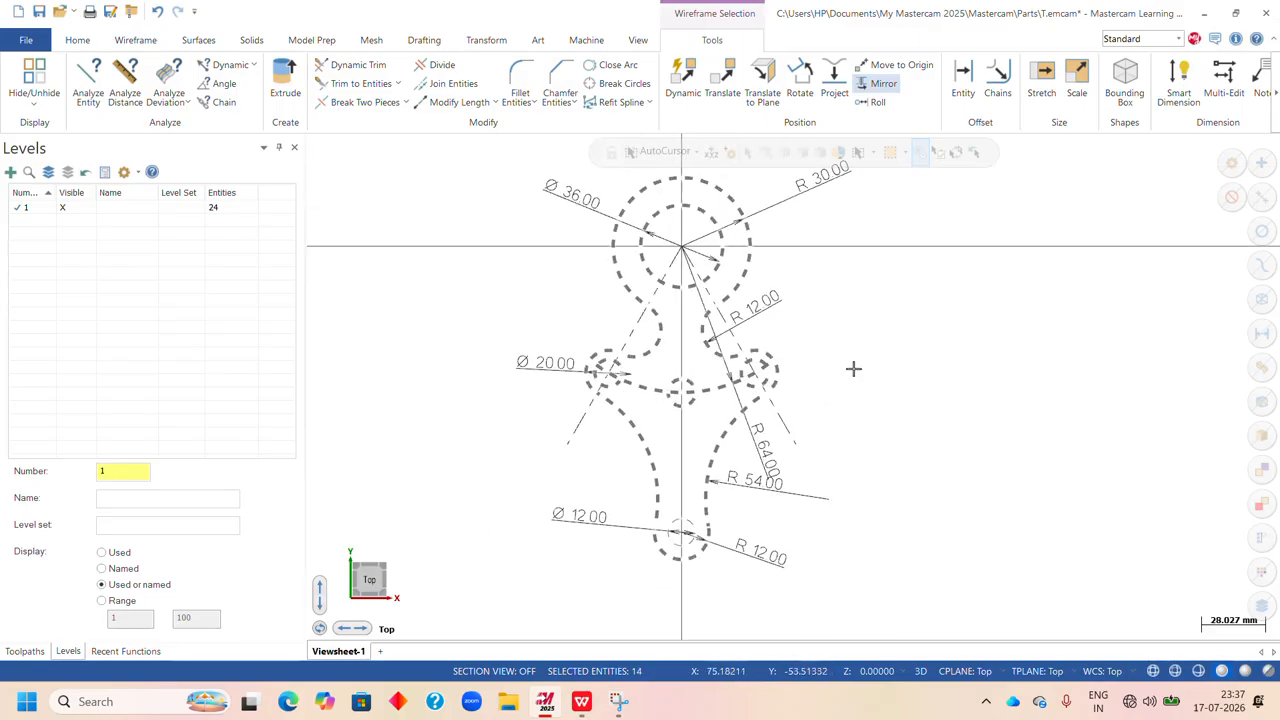
right_click(938, 207)
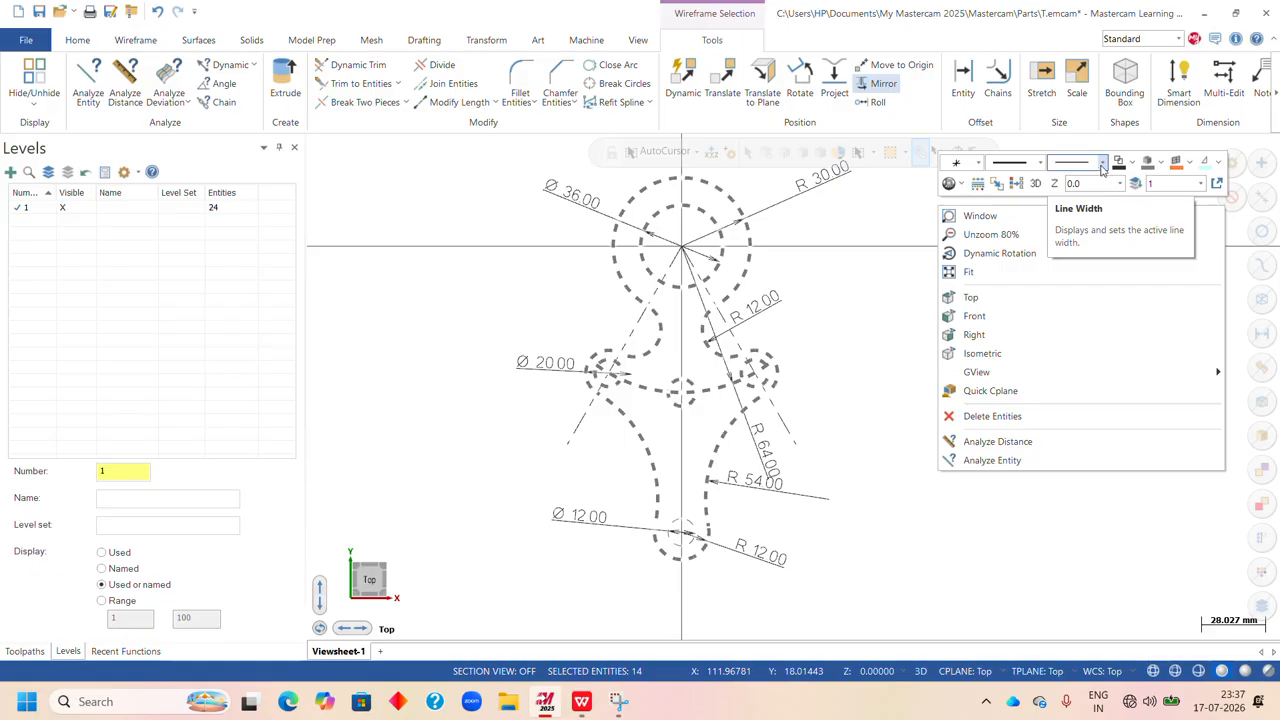
click(1099, 170)
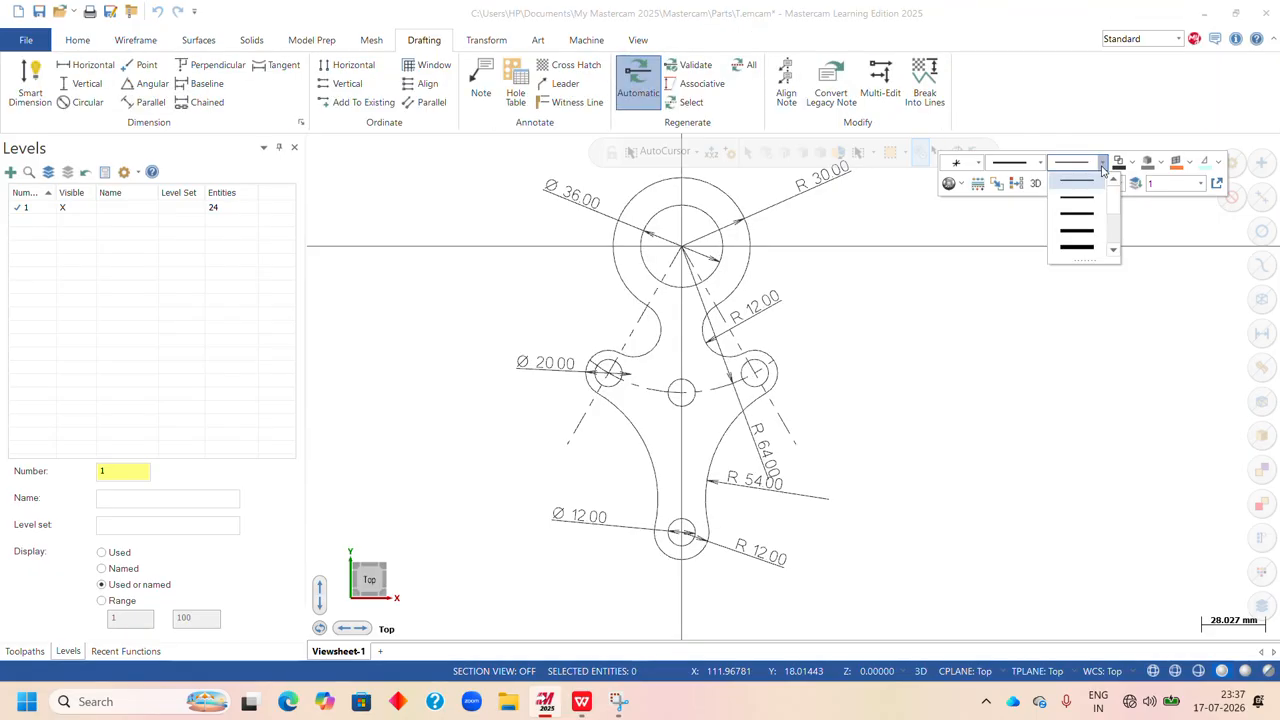
click(1085, 250)
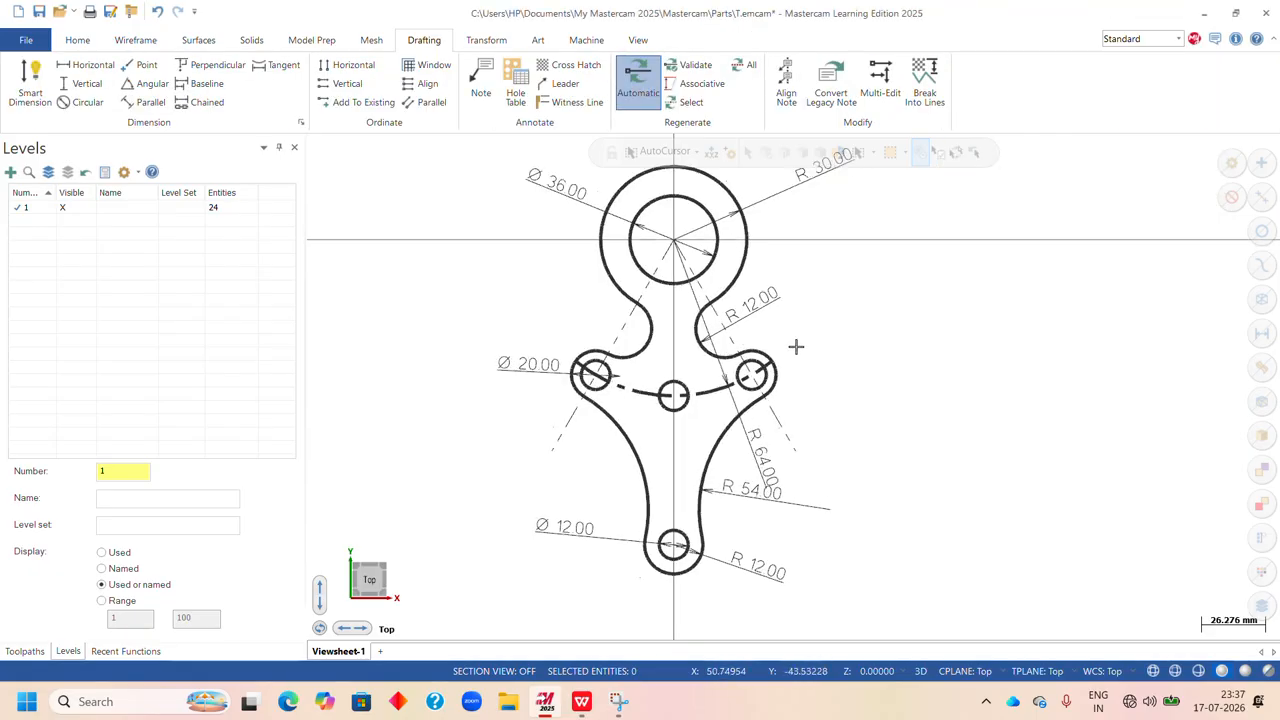
- Select all thick outline arcs, the 36 mm circle, the four small holes and the dash-dot arc, and colour them magenta
scroll(766, 212, up, 2)
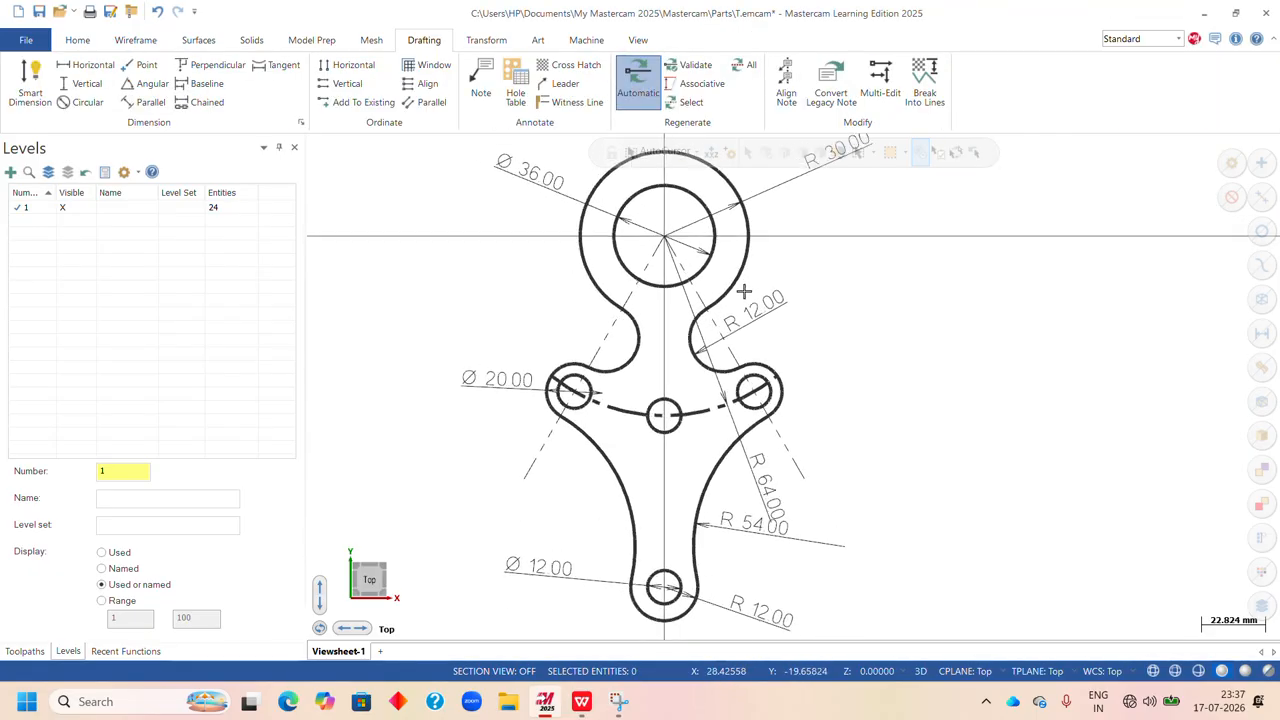
click(723, 194)
click(694, 208)
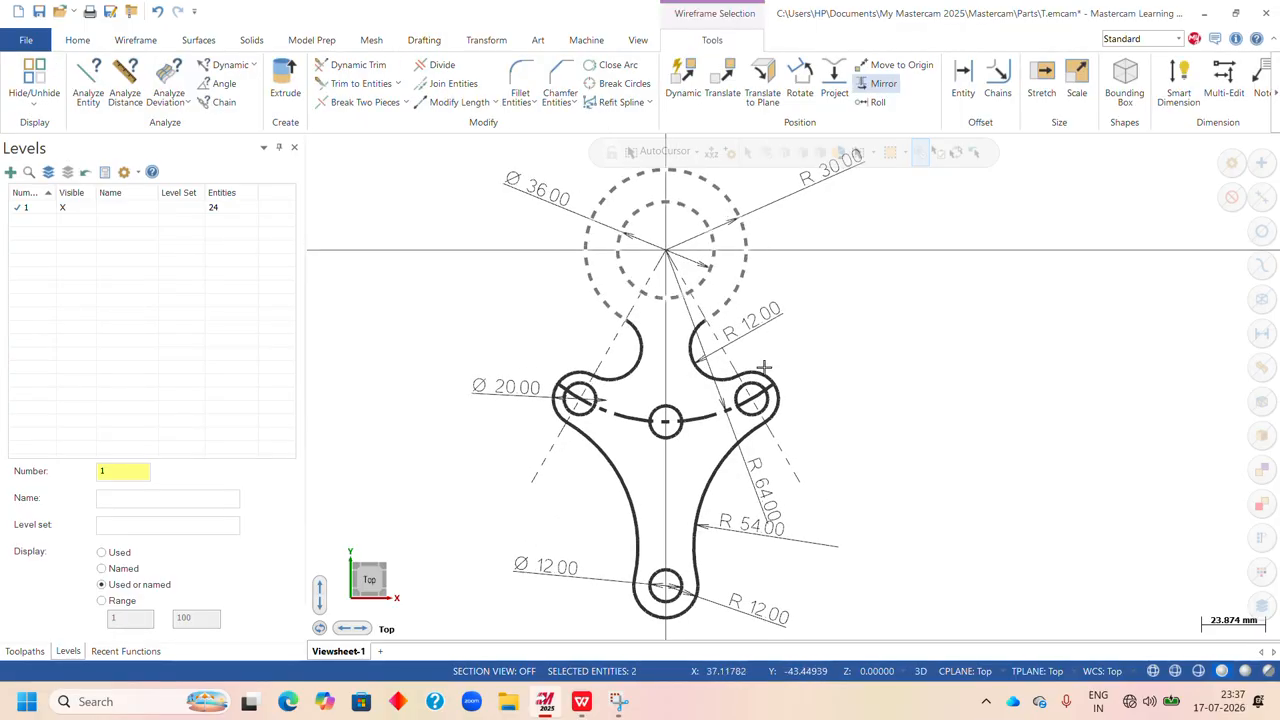
click(694, 372)
click(636, 377)
click(590, 444)
click(590, 414)
click(617, 420)
click(668, 437)
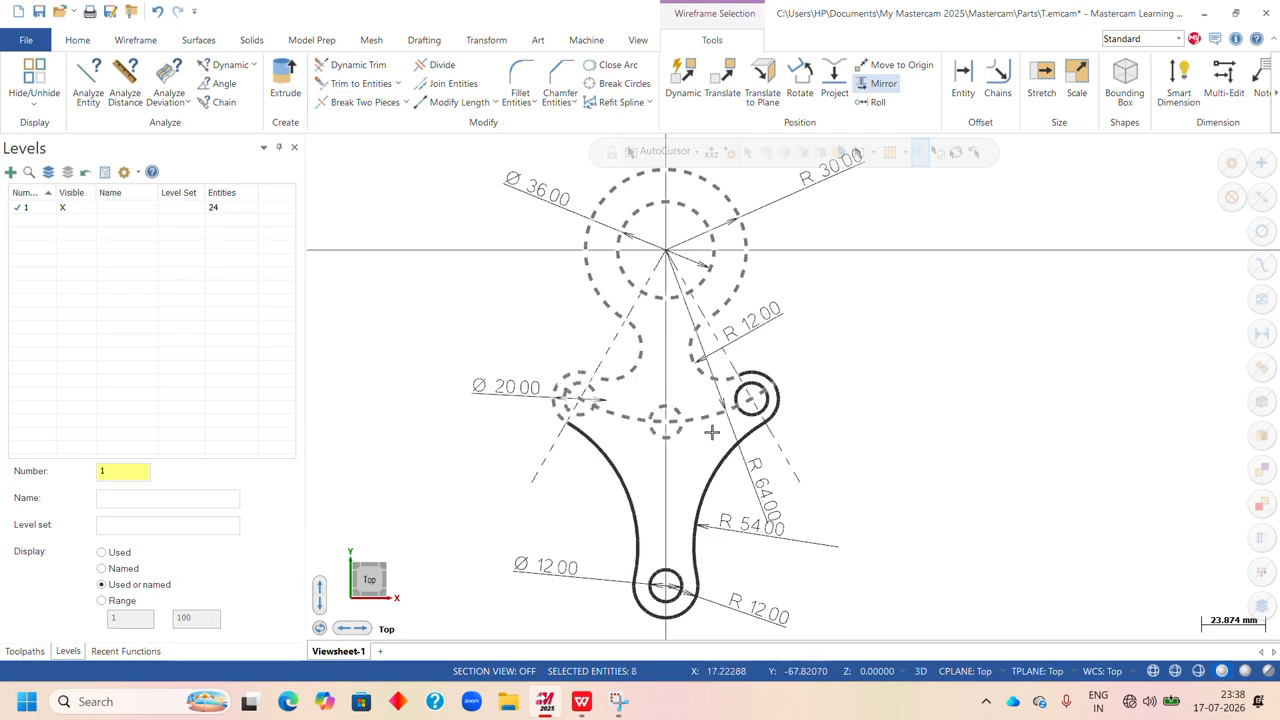
click(757, 418)
click(750, 428)
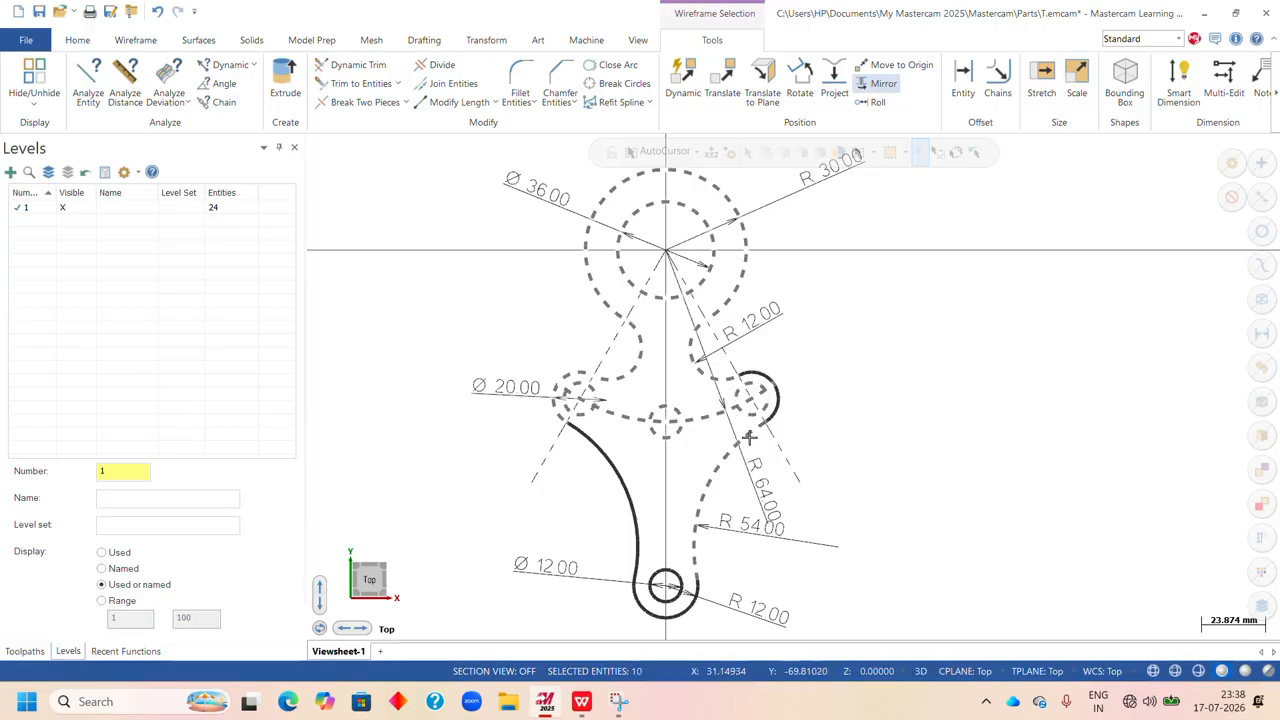
click(776, 402)
click(617, 462)
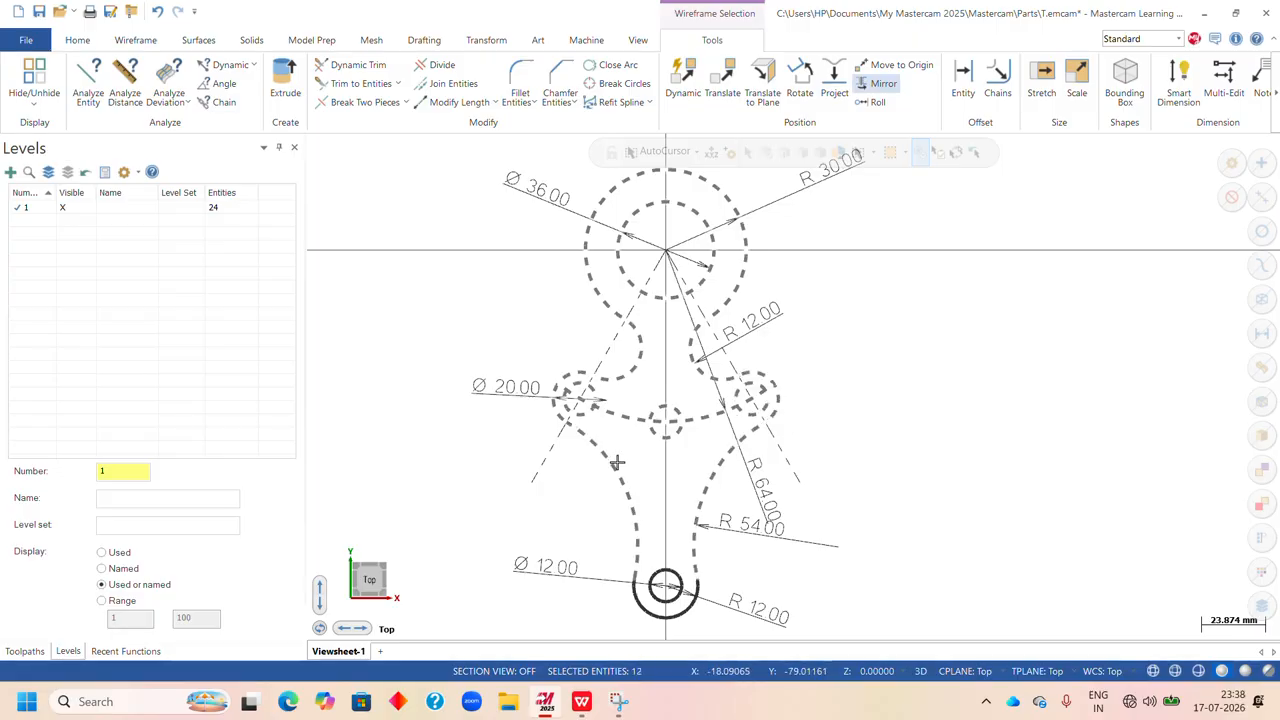
click(657, 603)
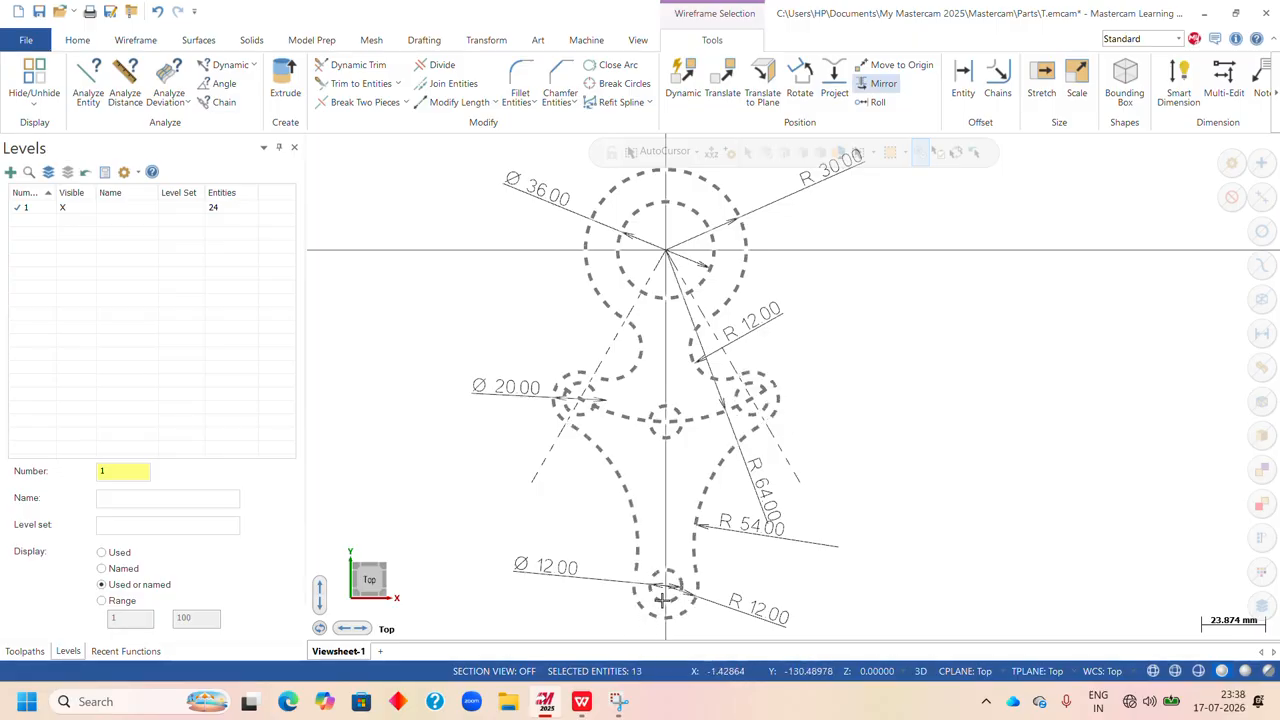
click(657, 603)
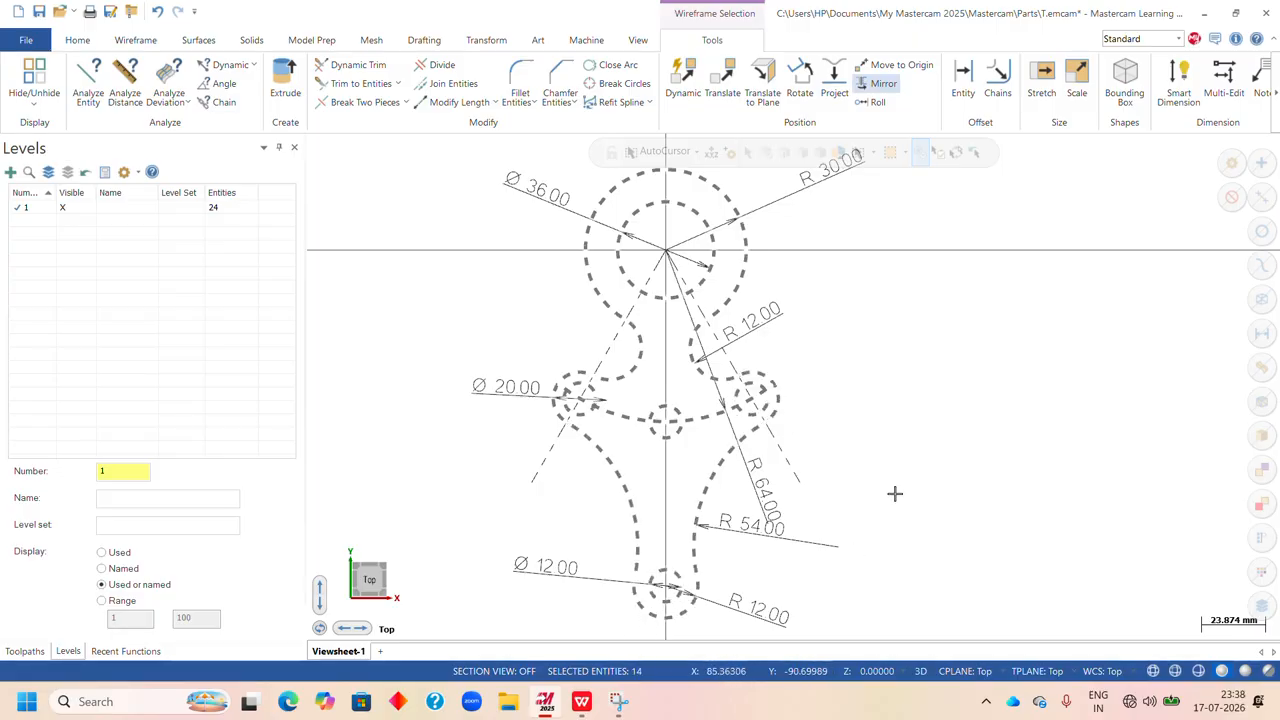
right_click(886, 200)
click(1068, 158)
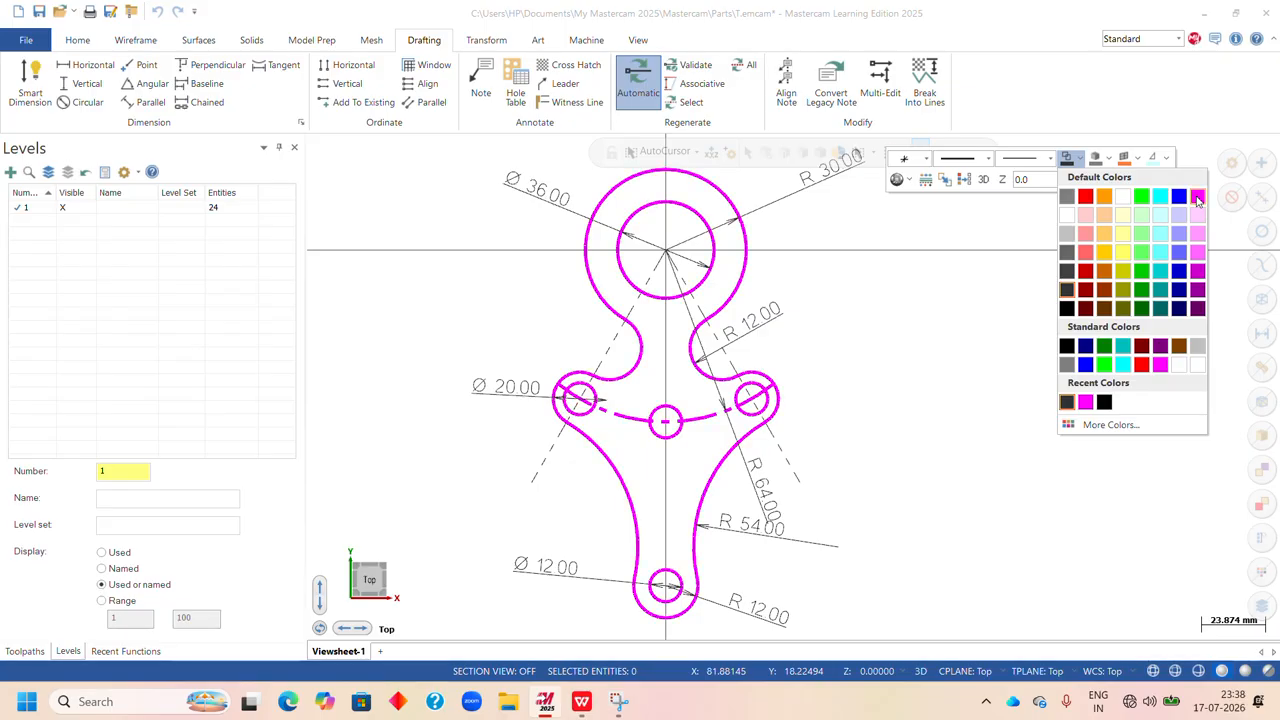
click(1198, 196)
- Fit the whole drawing in the view and look over the coloured outline, holes and dashed centrelines
scroll(591, 360, down, 2)
right_click(852, 258)
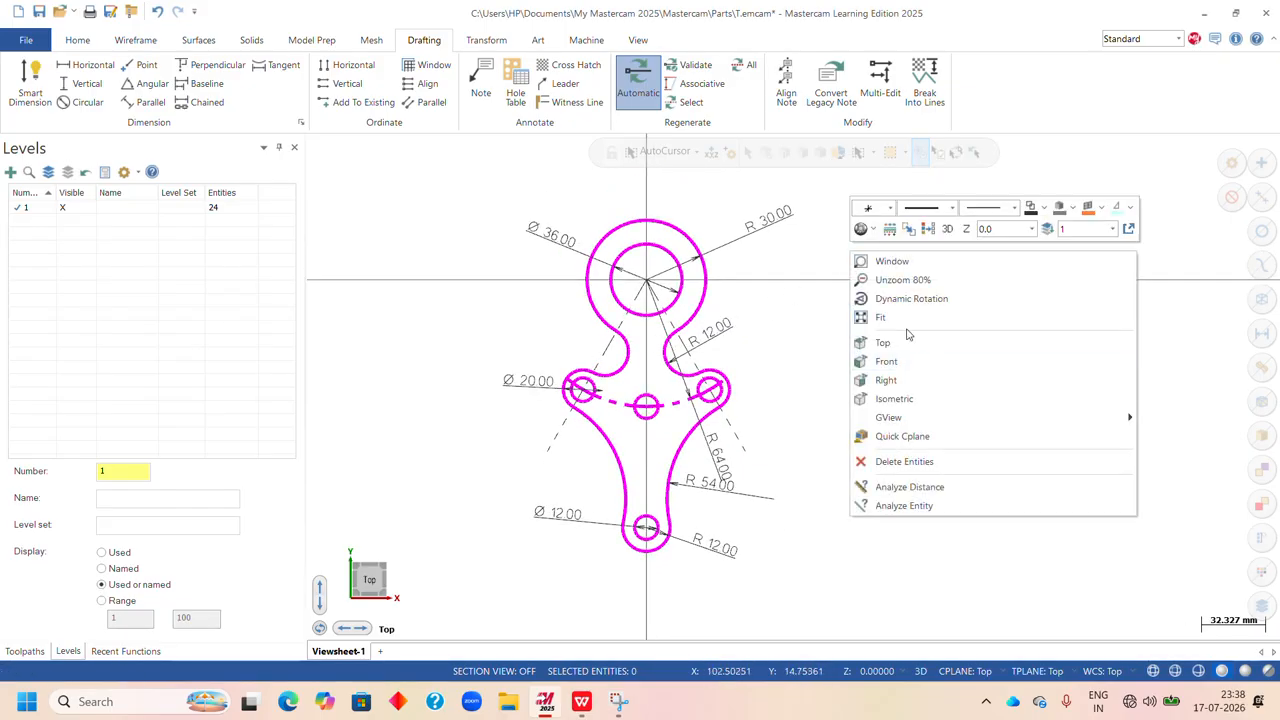
click(900, 318)
scroll(531, 314, down, 1)
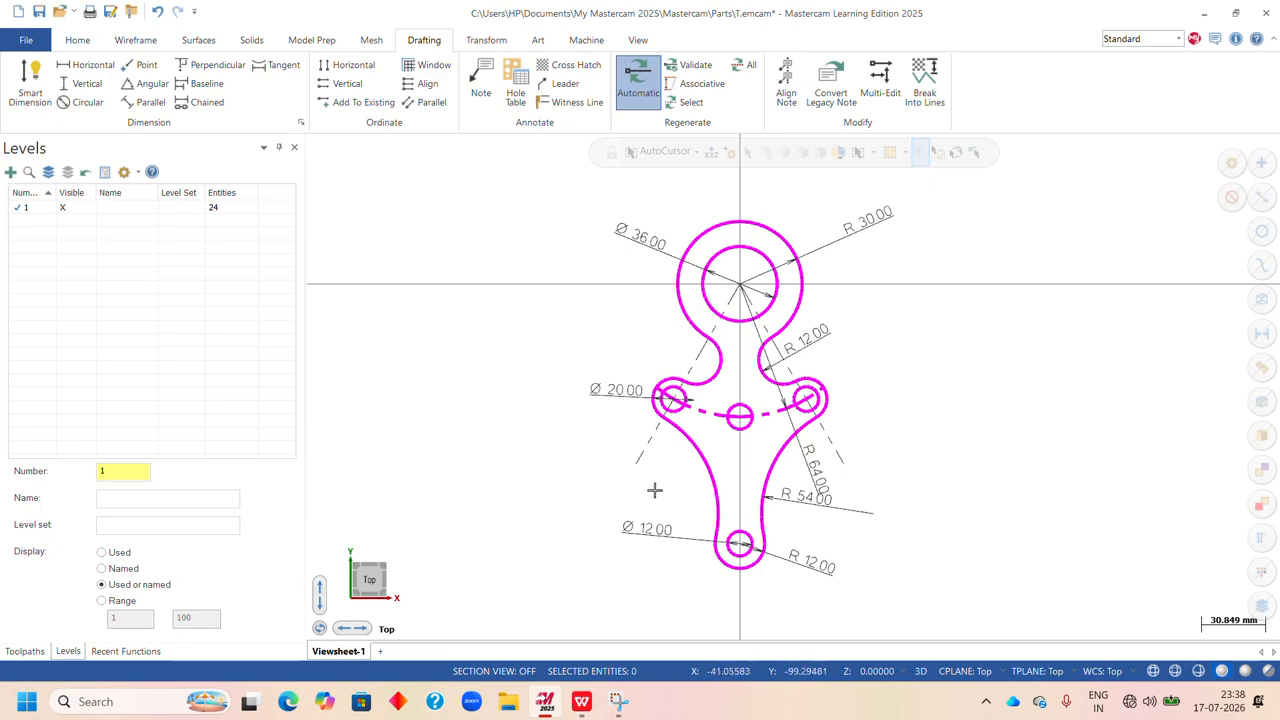
click(704, 413)
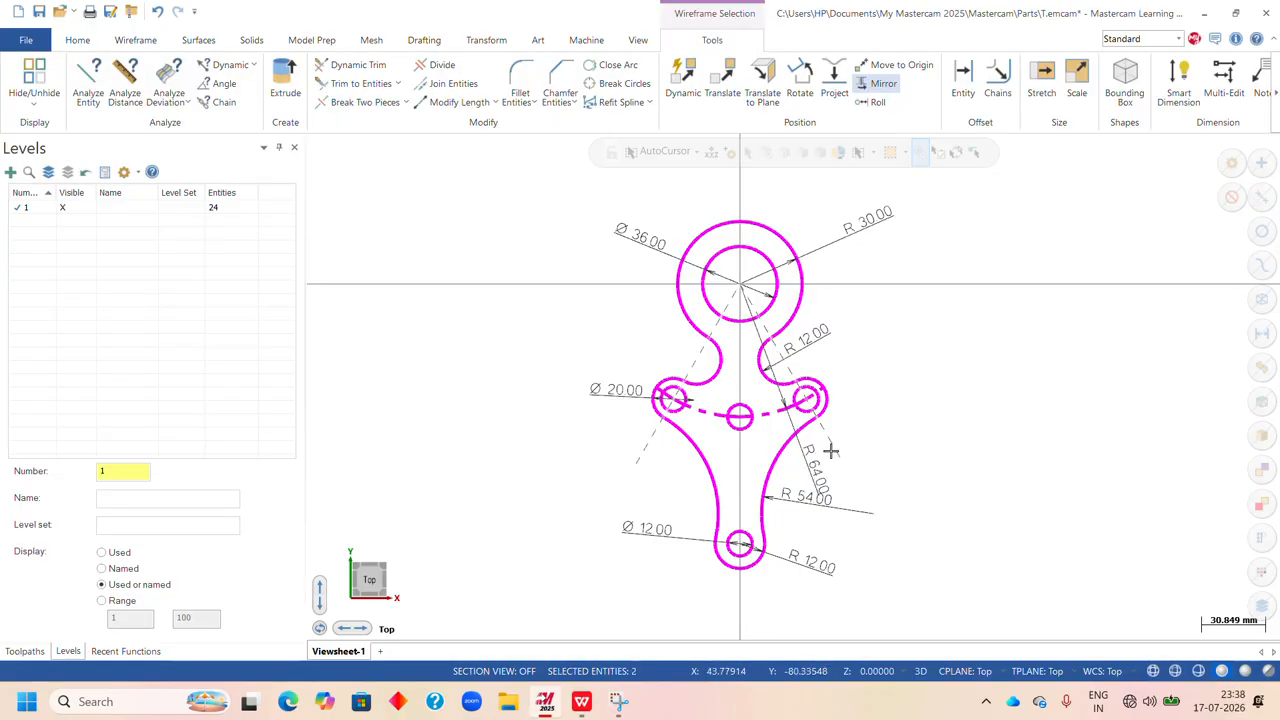
key(Escape)
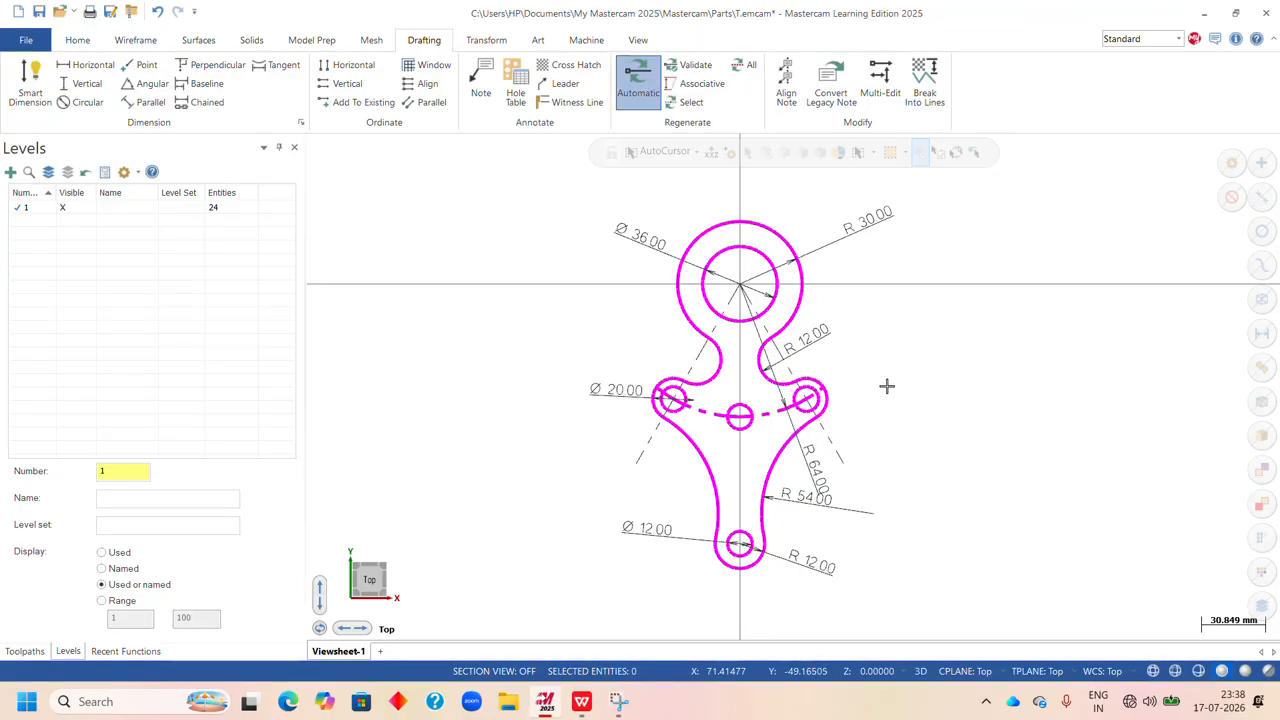
scroll(845, 360, up, 1)
right_click(937, 269)
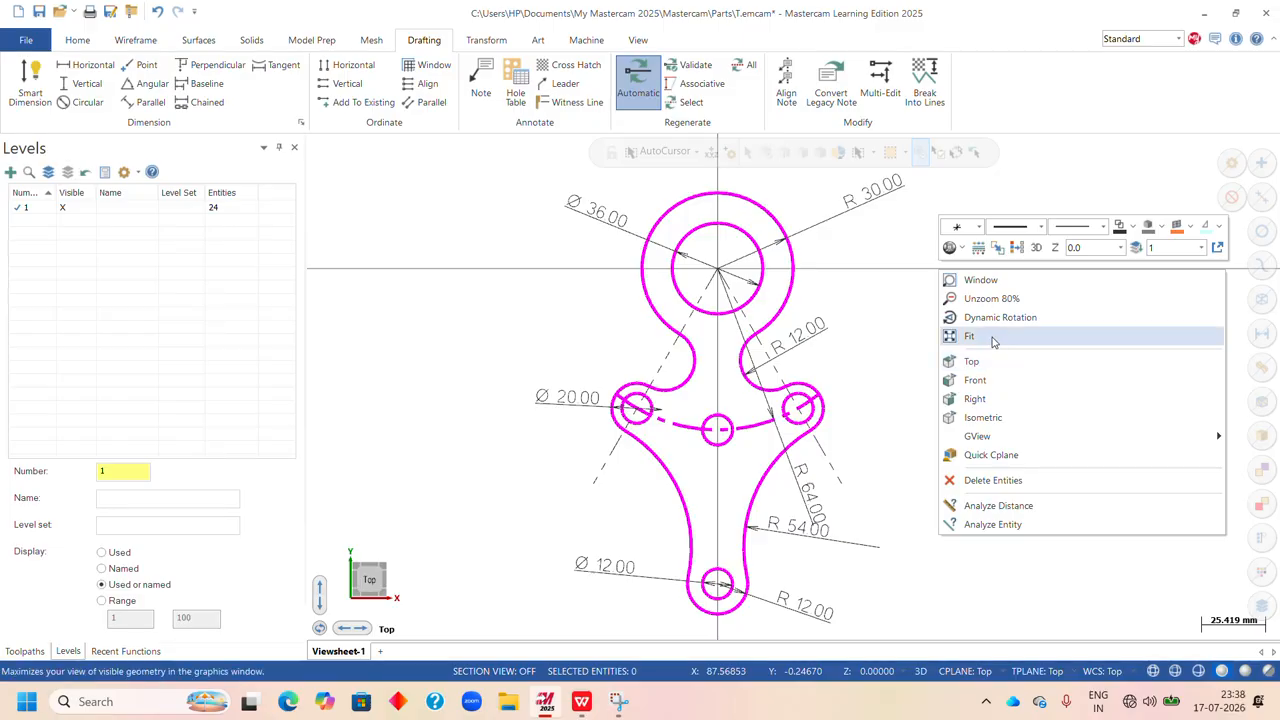
click(980, 336)
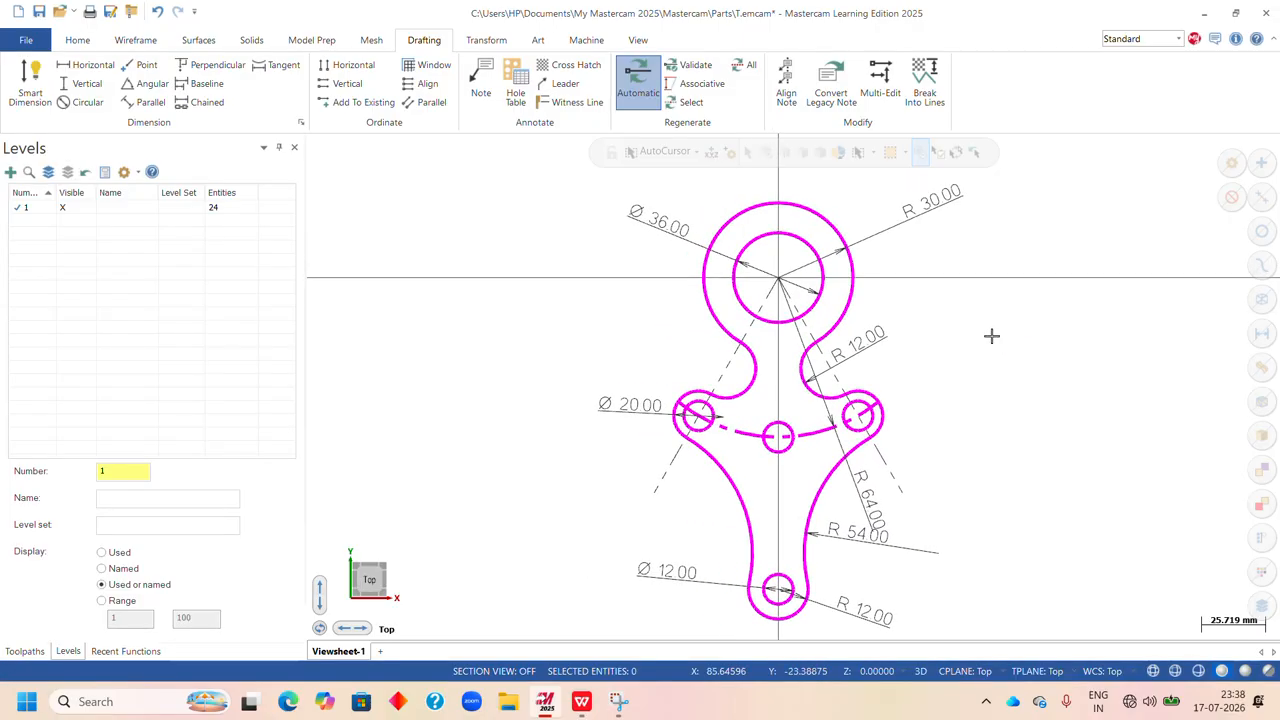